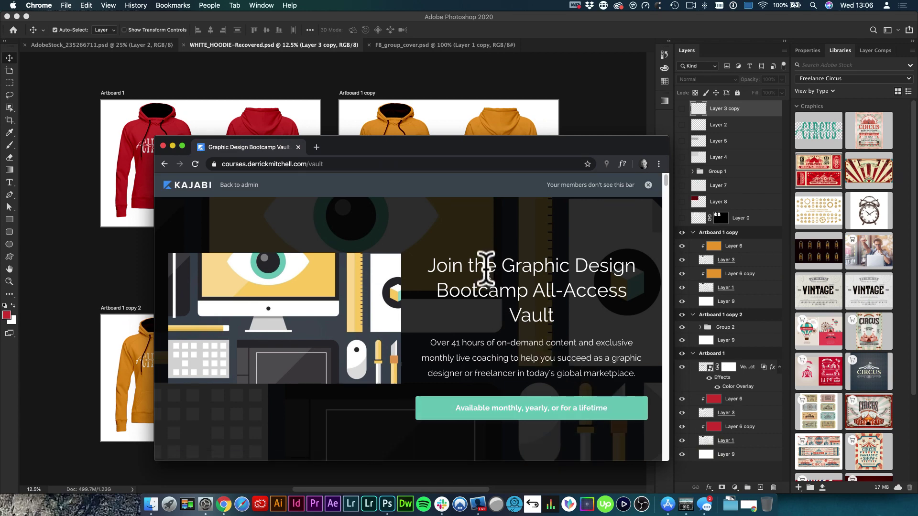
Review the courses and community listed on the Vault membership page, close that page and move the remaining browser window aside
left_click_drag(155, 137, 78, 76)
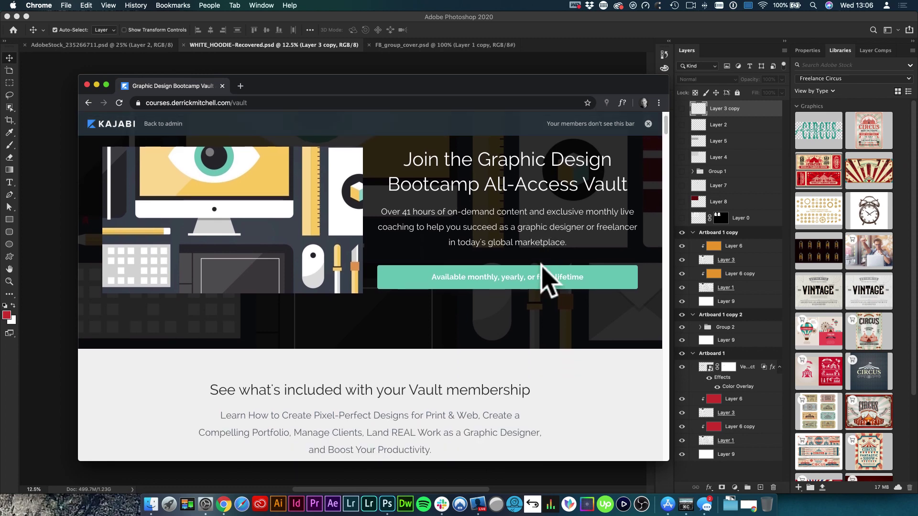
scroll(543, 273, "down", 10)
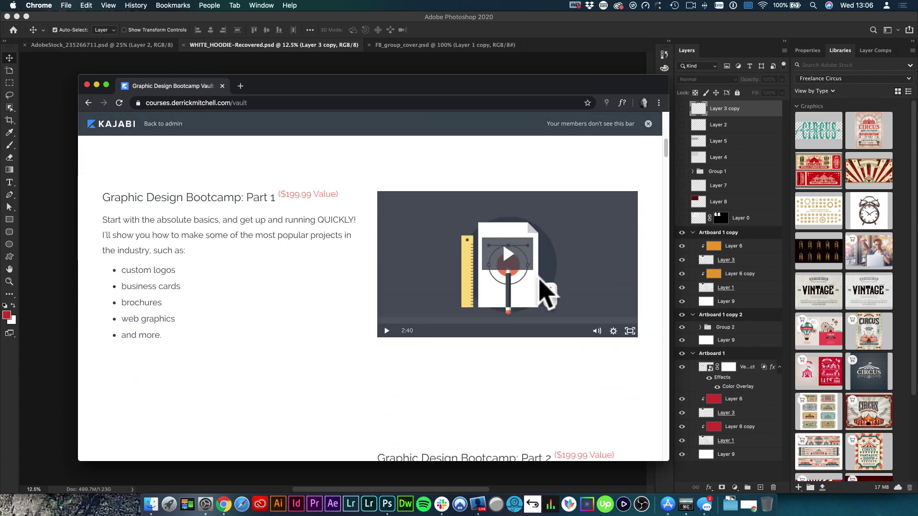
scroll(542, 265, "down", 10)
scroll(545, 294, "down", 10)
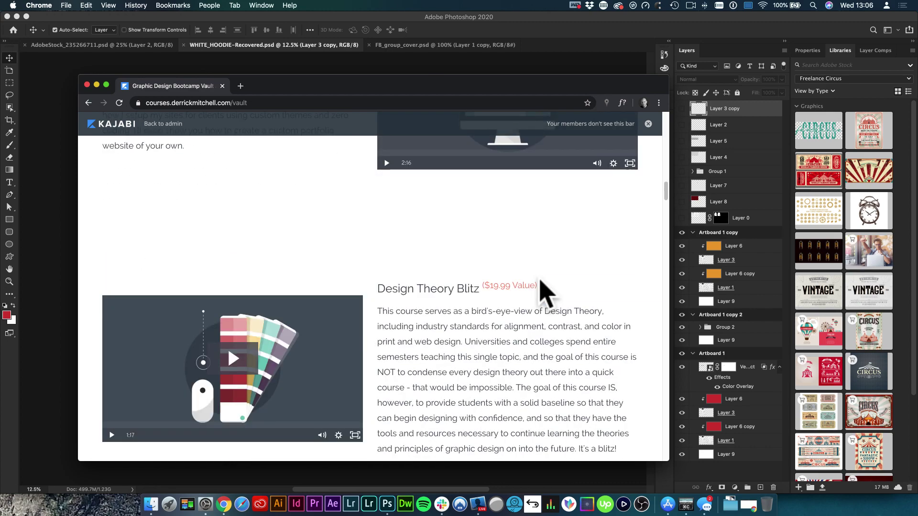
scroll(545, 294, "down", 10)
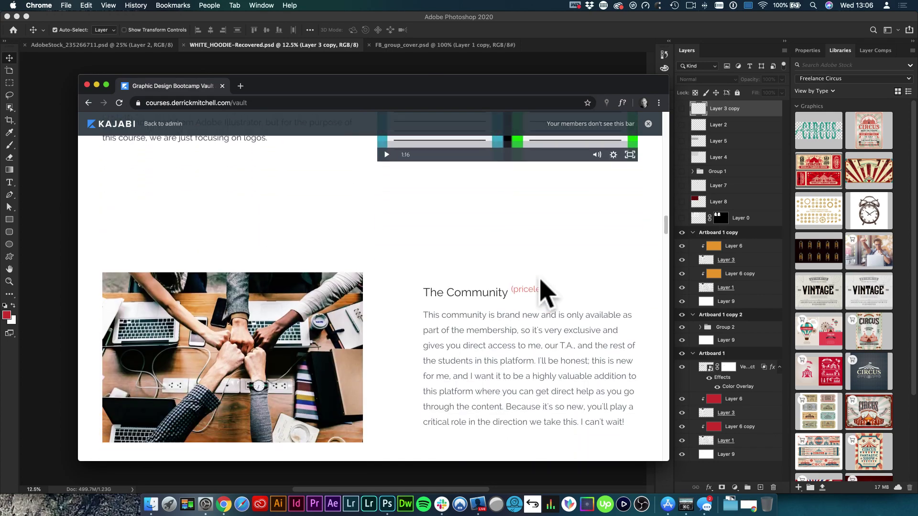
scroll(540, 280, "down", 10)
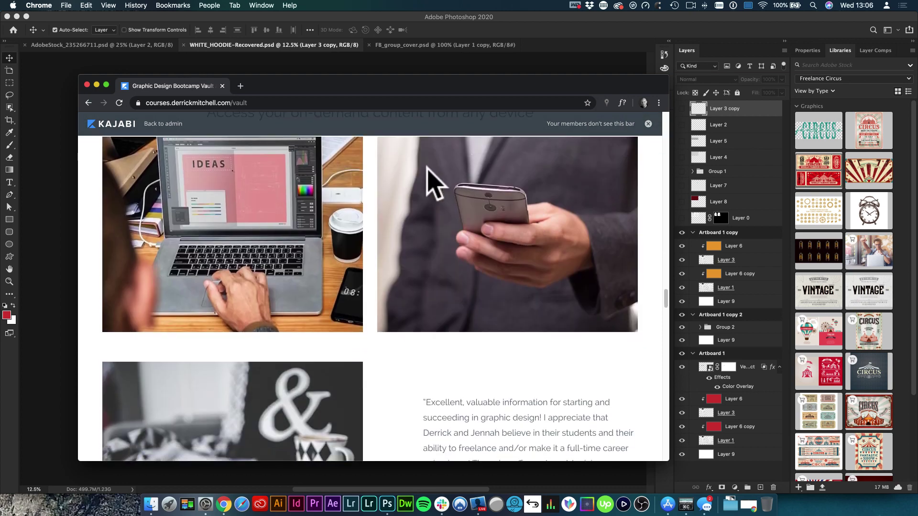
left_click(222, 86)
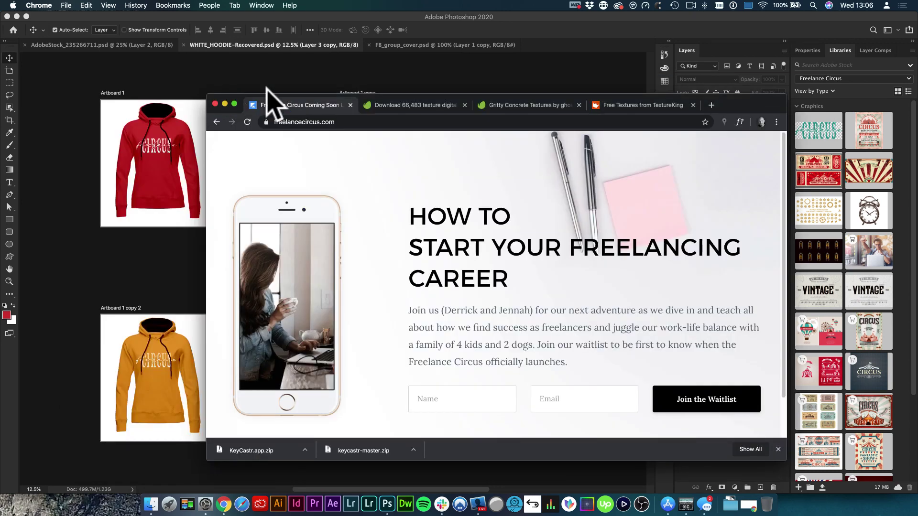
left_click_drag(742, 106, 624, 110)
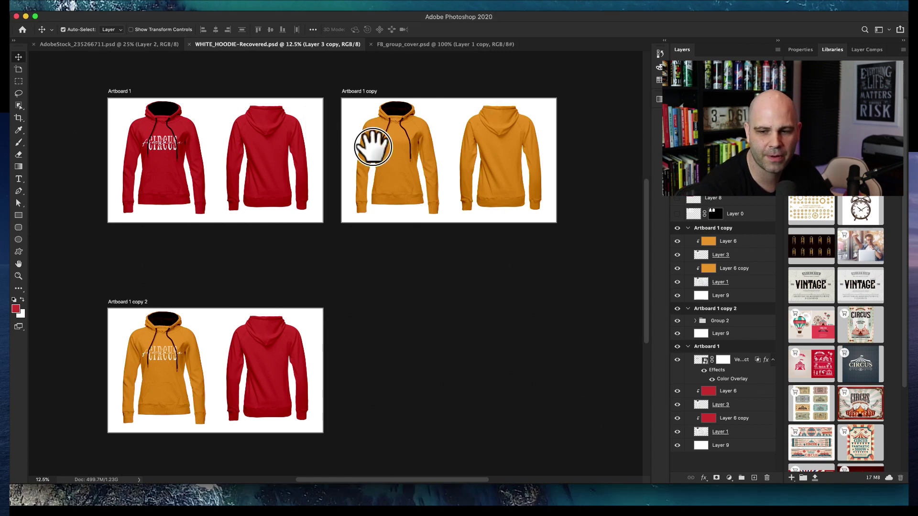
Look over the hoodie mockups in WHITE_HOODIE-Recovered.psd, the banners in FB_group_cover.psd and the red hoodie in AdobeStock_235266711.psd
left_click_drag(373, 147, 379, 154)
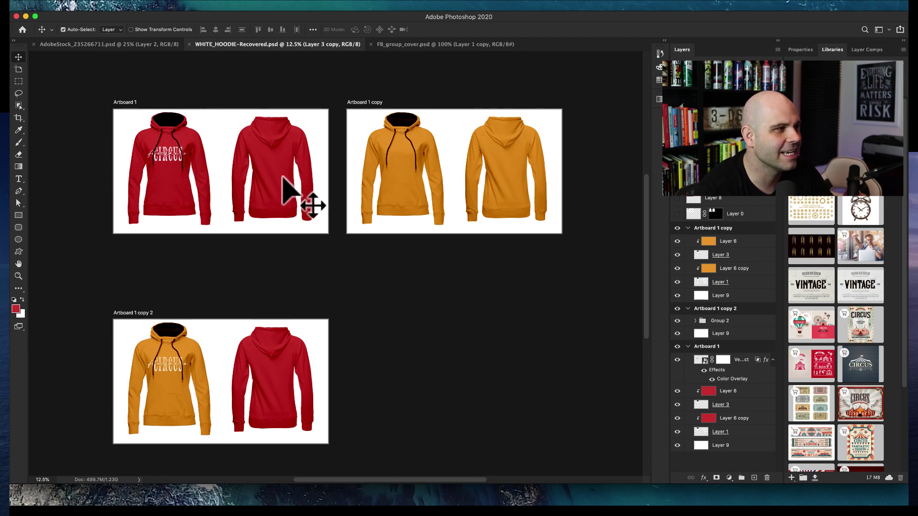
left_click(433, 48)
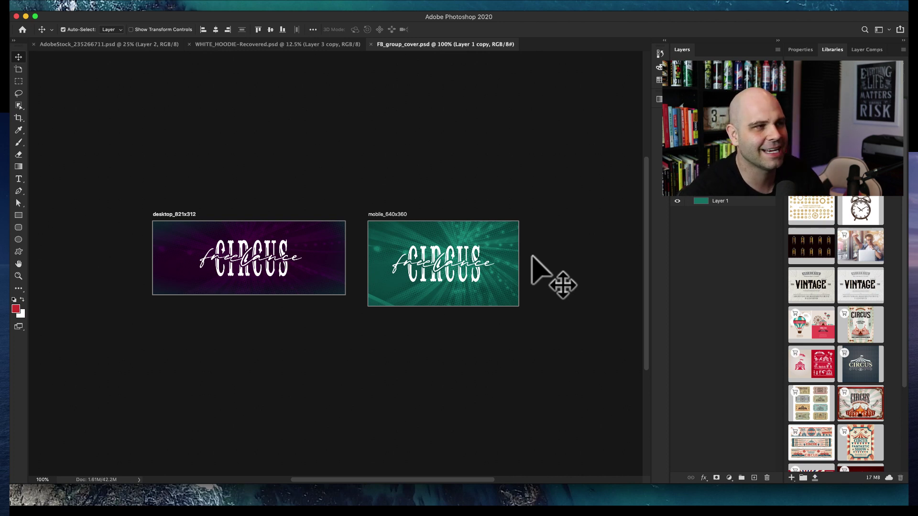
left_click(112, 47)
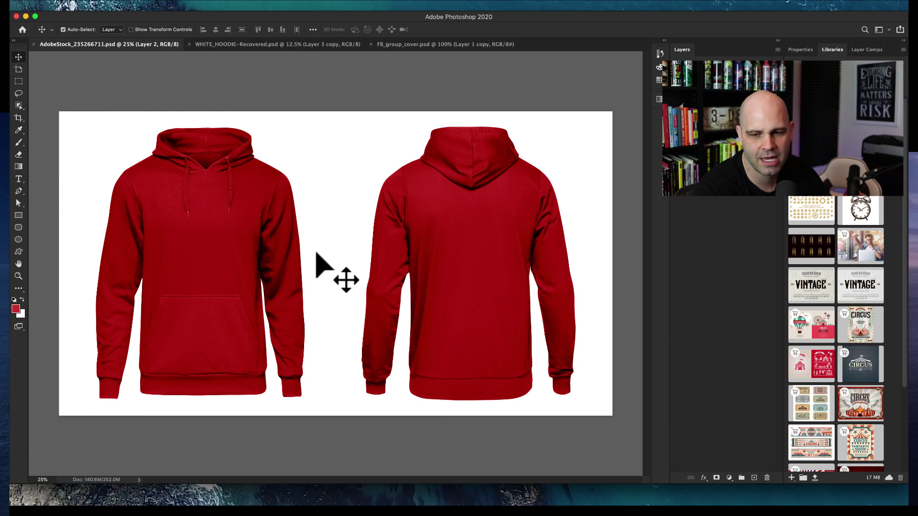
Switch to Chrome and look through the store's Printful dashboard and Printful's custom product categories
left_click(226, 499)
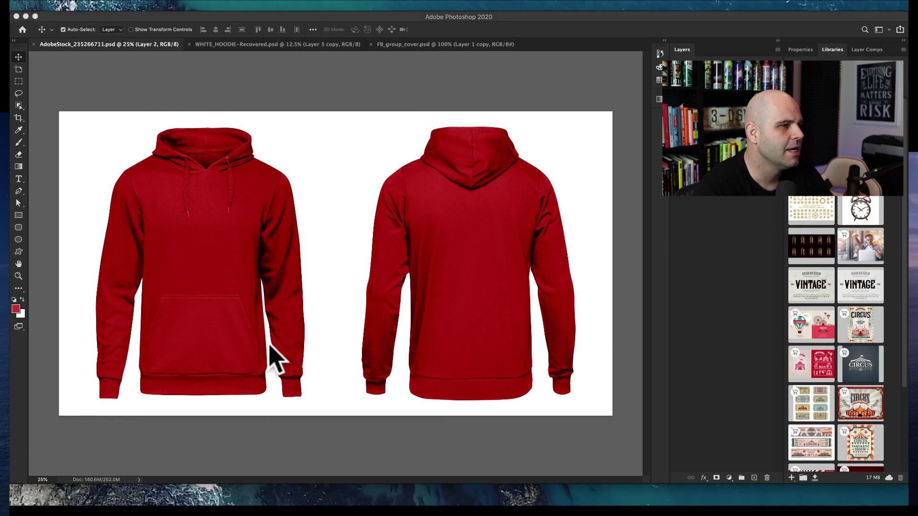
left_click(551, 119)
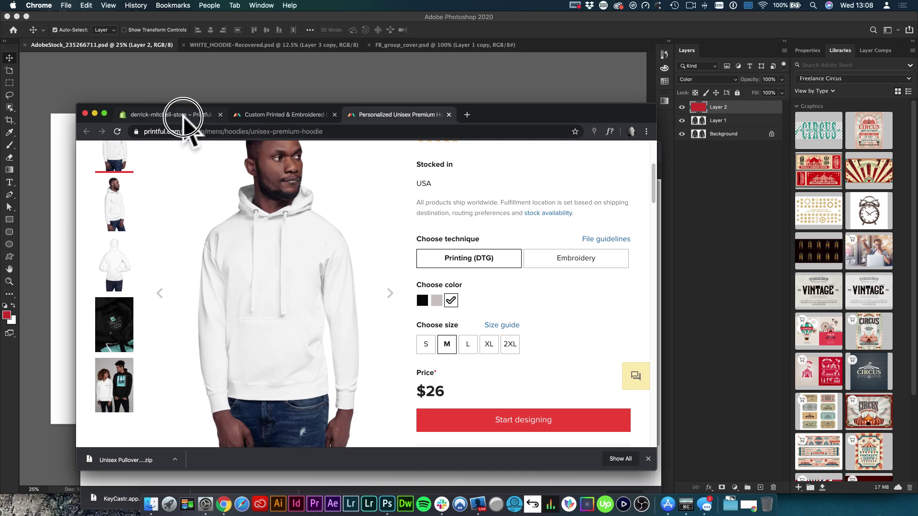
left_click(183, 117)
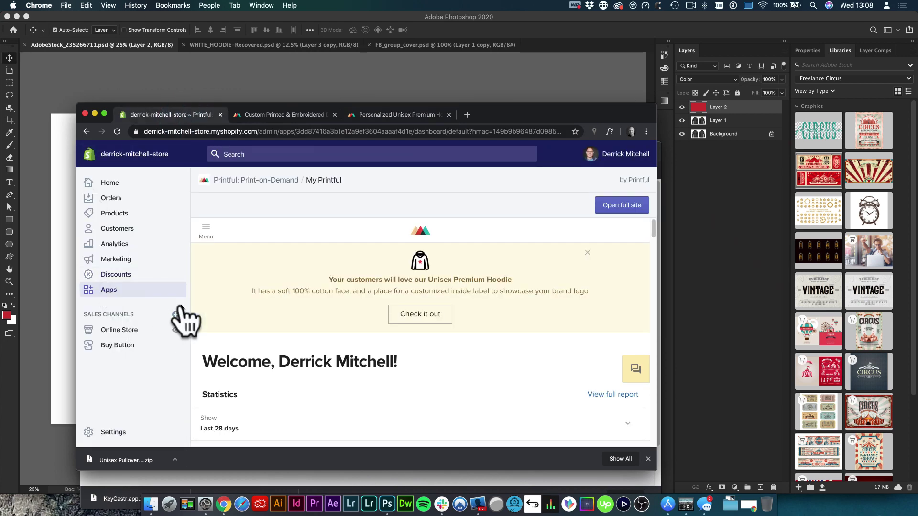
left_click(273, 118)
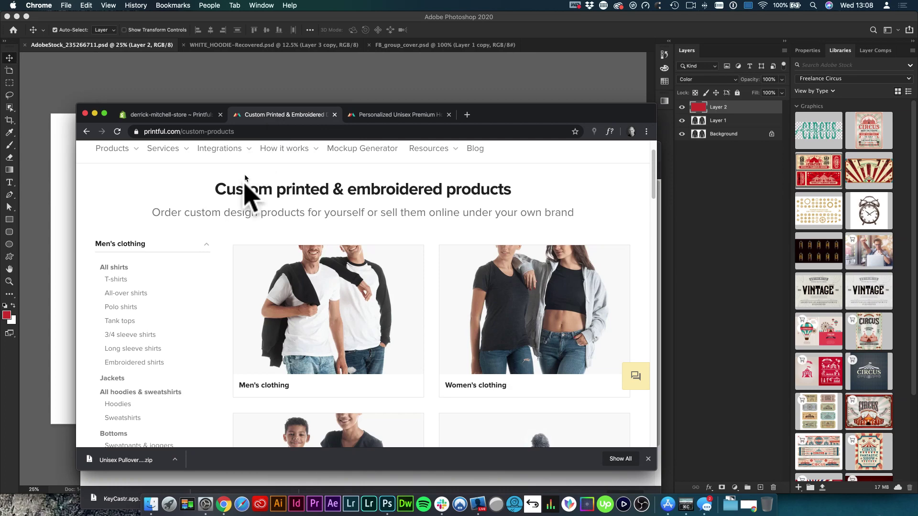
scroll(158, 287, "down", 10)
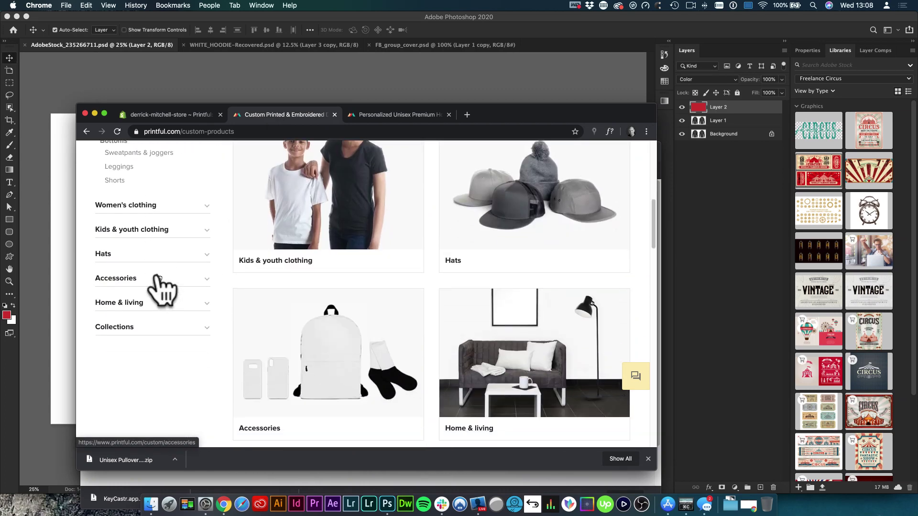
scroll(160, 289, "down", 5)
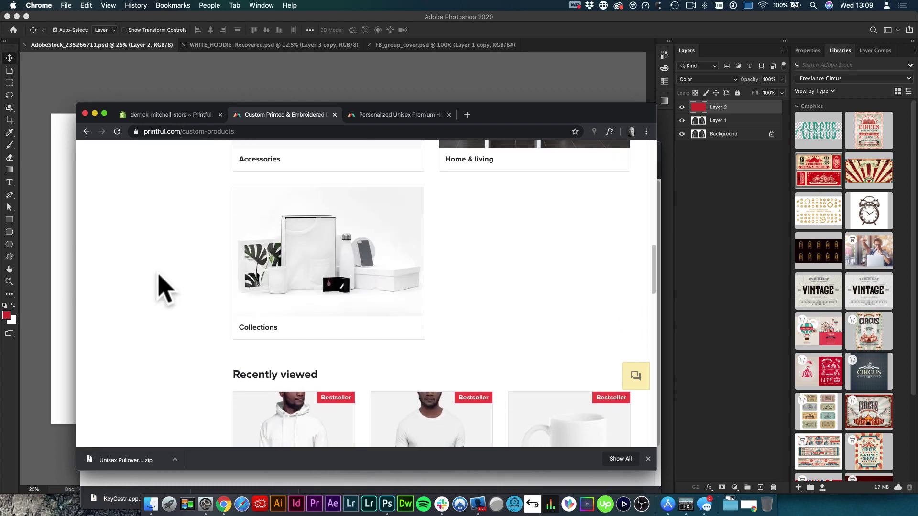
scroll(165, 290, "up", 15)
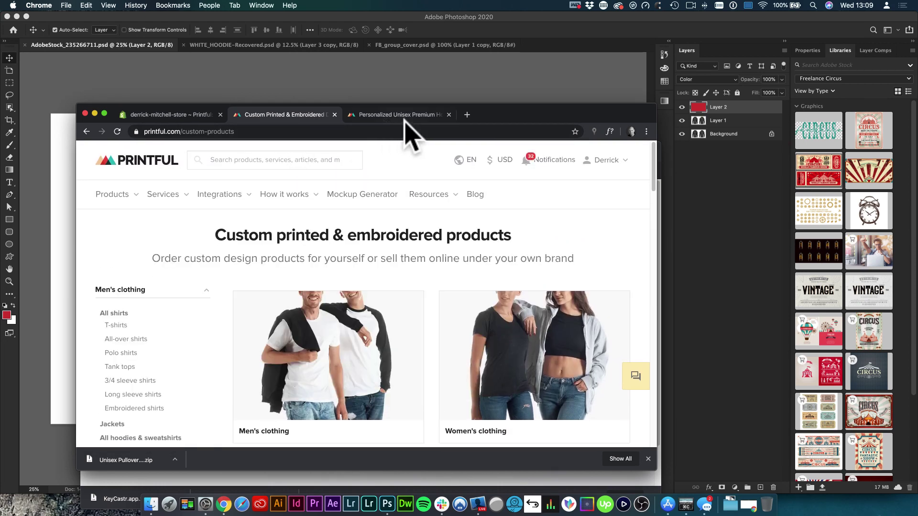
Go to the Unisex Premium Hoodie product page and start designing the hoodie in the design maker
left_click(401, 118)
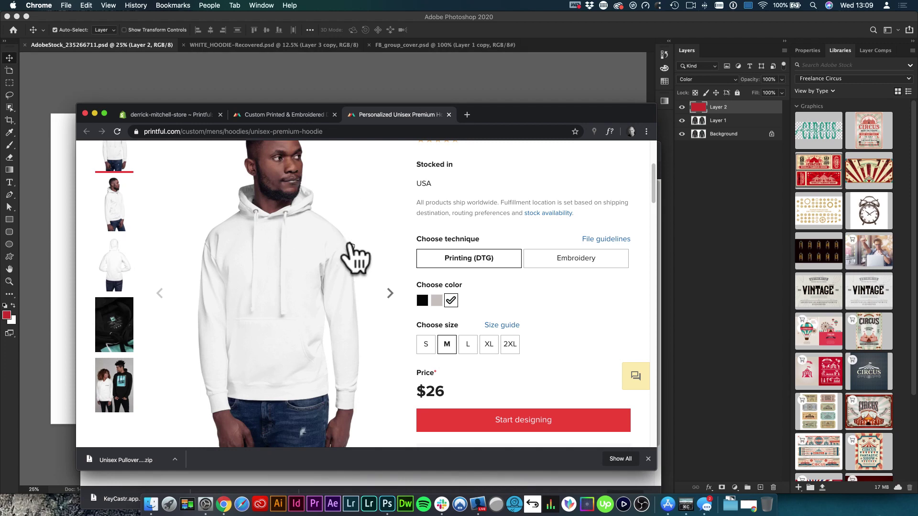
scroll(358, 256, "up", 1)
scroll(359, 256, "down", 3)
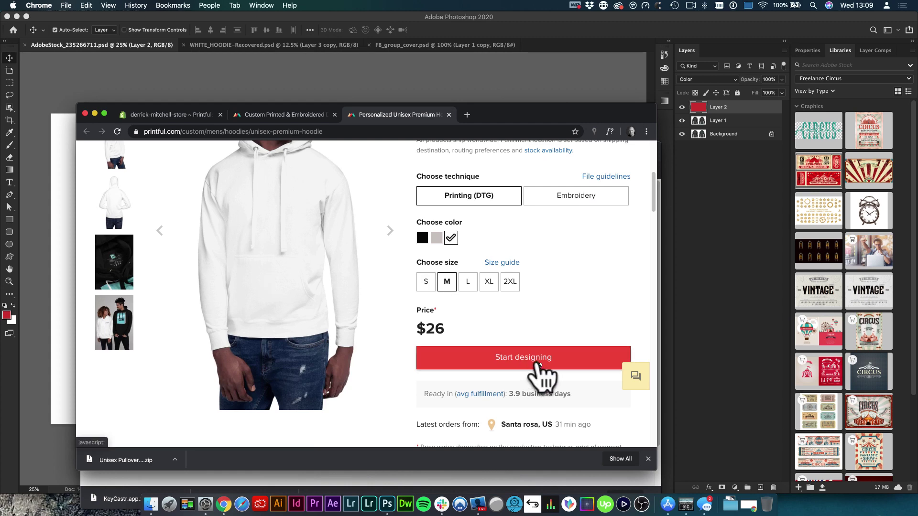
left_click(529, 363)
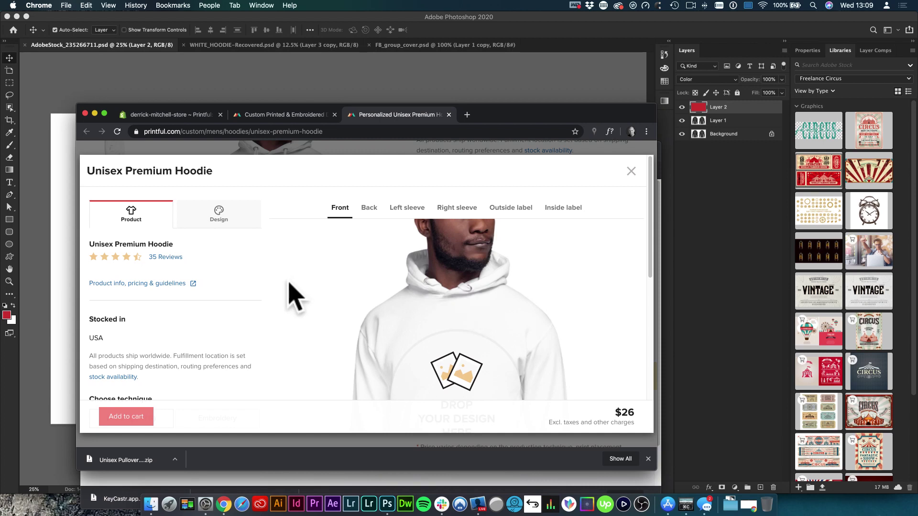
Inspect the hoodie's back, left sleeve and right sleeve print areas, enlarging the browser window for a better view
left_click(369, 209)
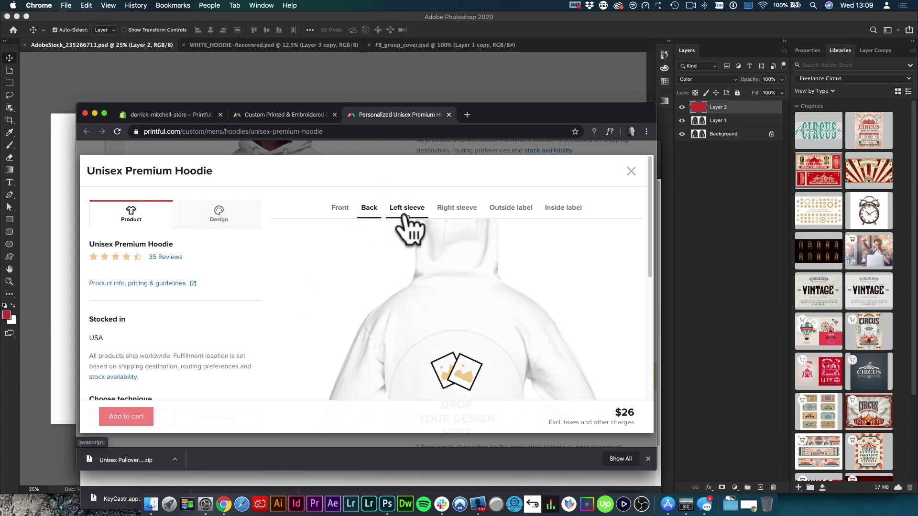
scroll(433, 247, "down", 3)
scroll(436, 250, "up", 3)
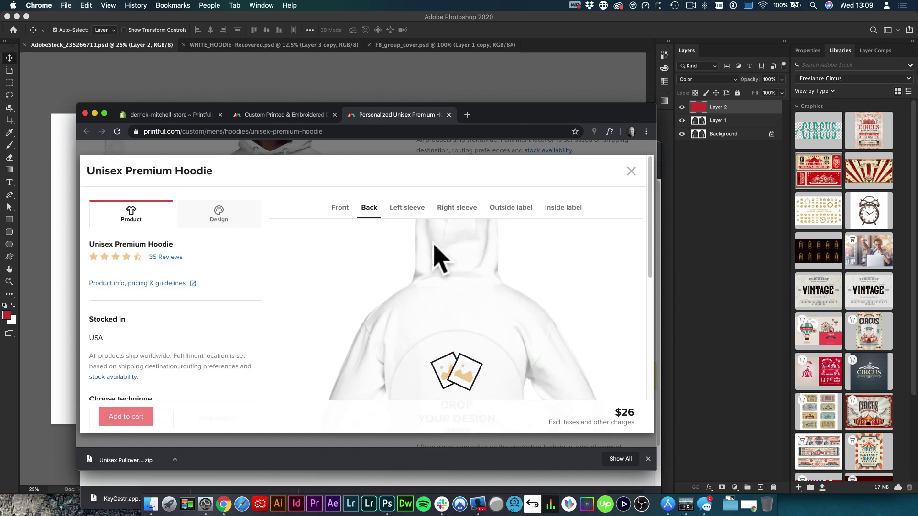
left_click(406, 206)
scroll(467, 266, "down", 2)
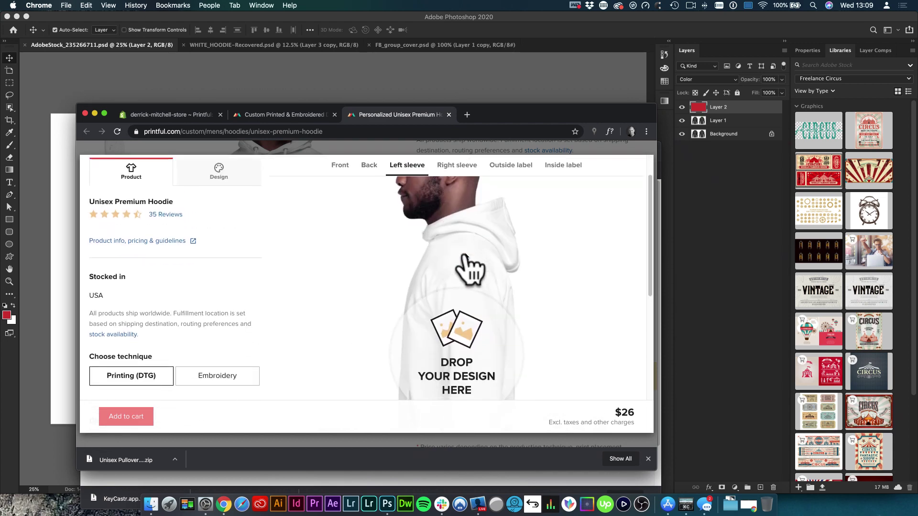
left_click(455, 164)
left_click_drag(478, 103, 477, 42)
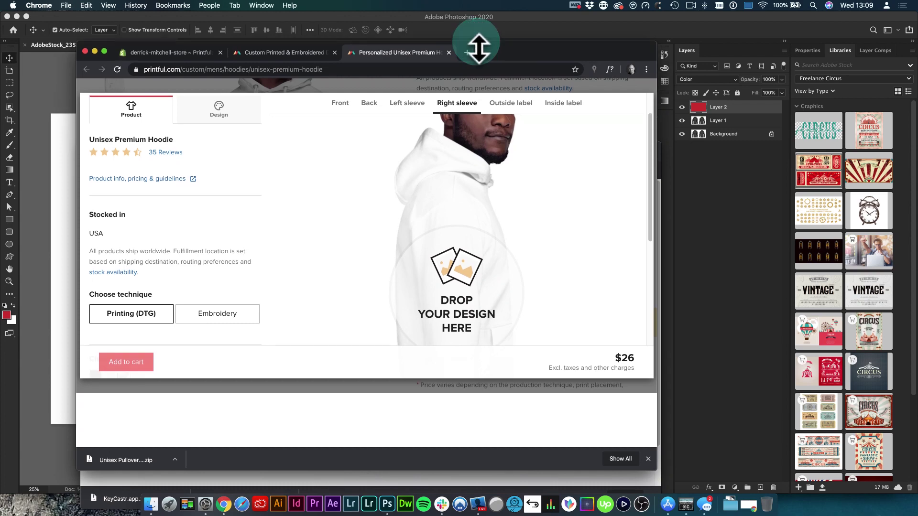
scroll(580, 308, "up", 2)
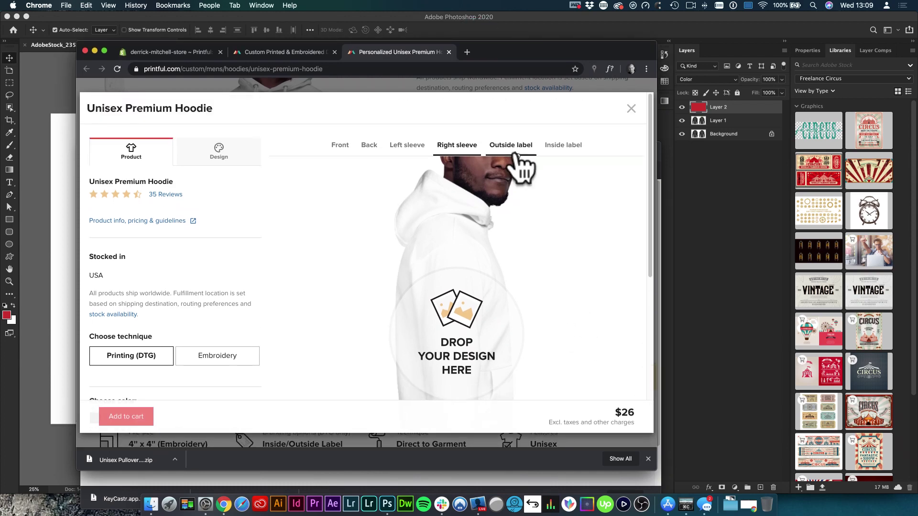
Examine the outside label print area and the inside label template choices for the hoodie
left_click(517, 154)
scroll(591, 262, "down", 4)
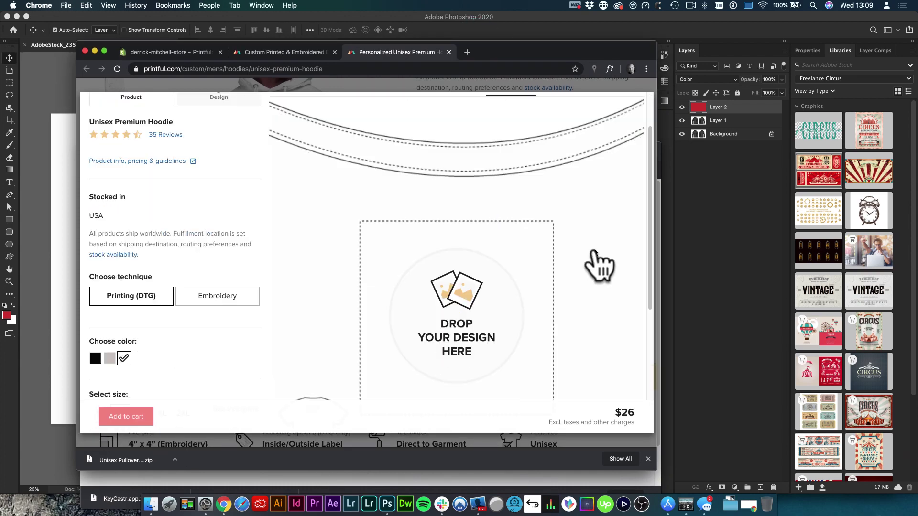
scroll(600, 263, "down", 2)
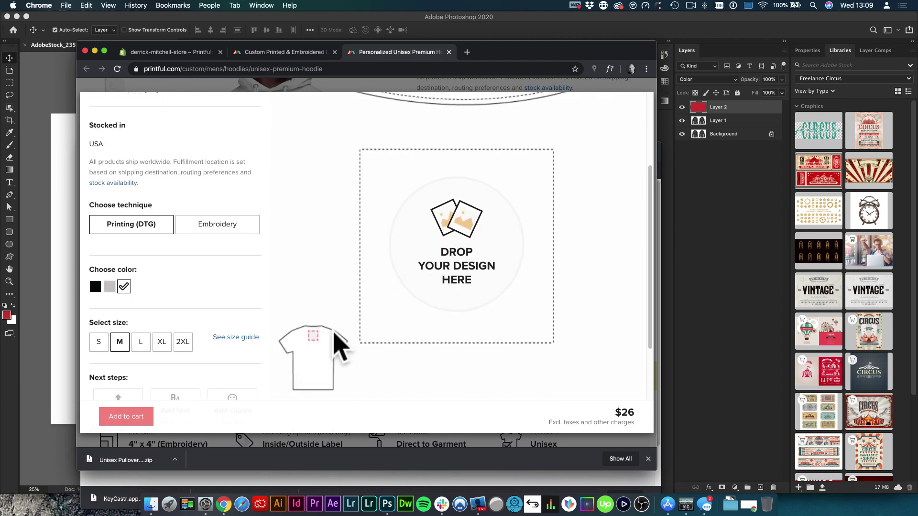
scroll(515, 158, "up", 1)
scroll(516, 159, "up", 4)
left_click(569, 117)
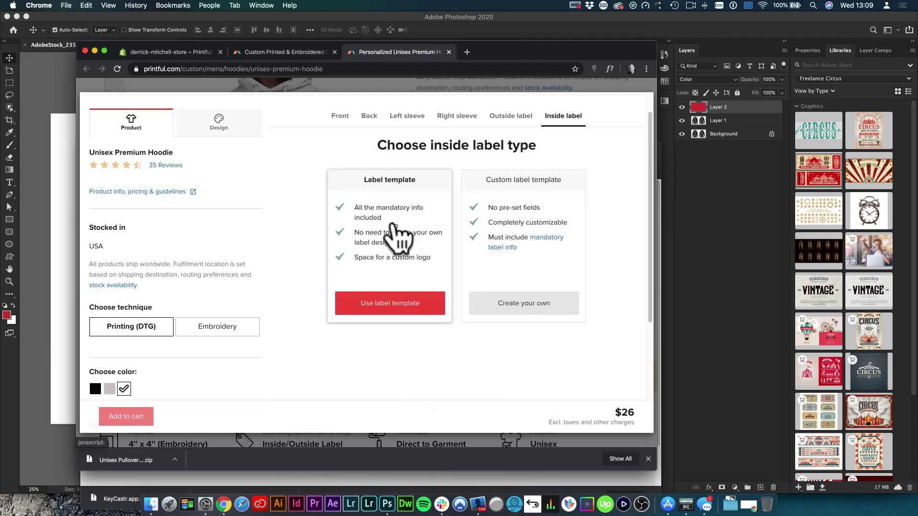
scroll(402, 243, "down", 3)
scroll(403, 247, "up", 4)
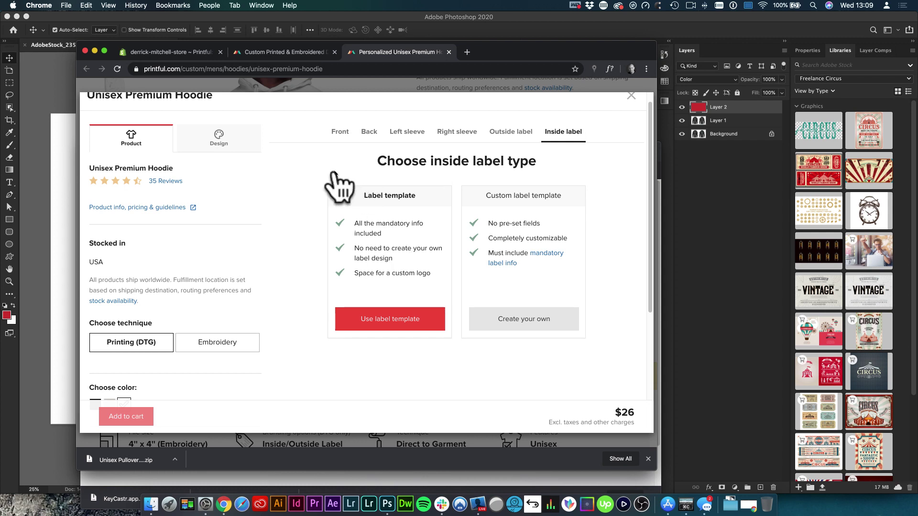
scroll(335, 187, "up", 1)
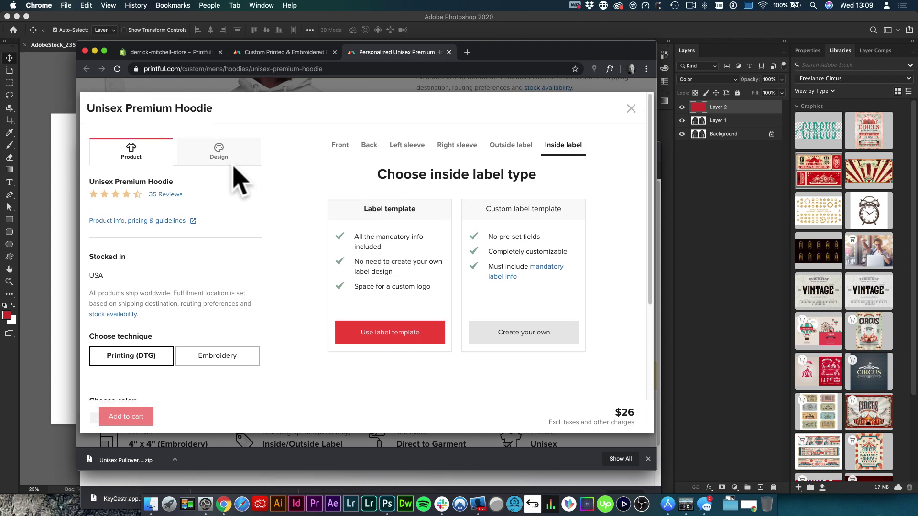
Check the design options for the hoodie's front print area and return to its product settings
left_click(219, 153)
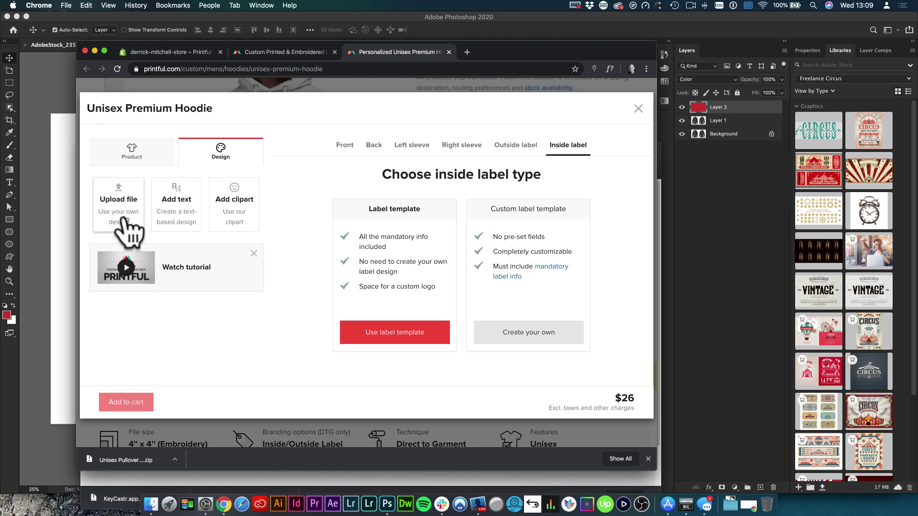
left_click(348, 147)
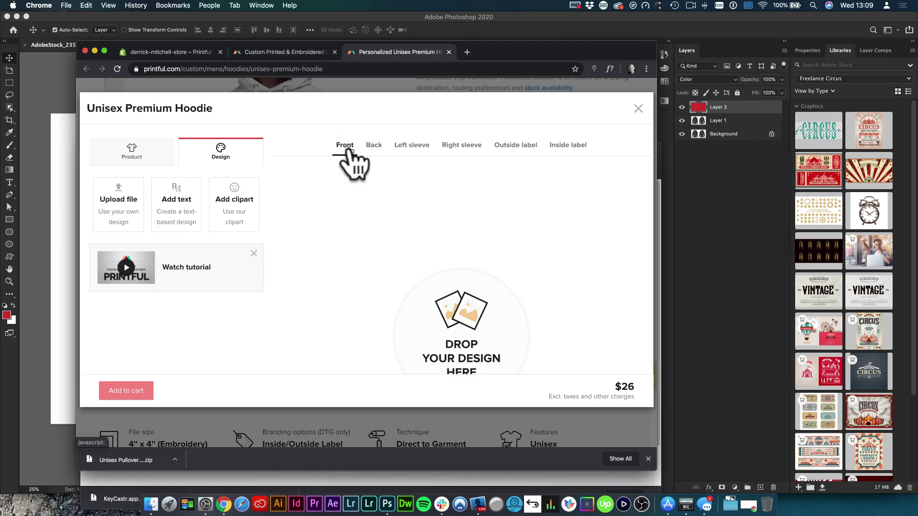
scroll(508, 277, "down", 4)
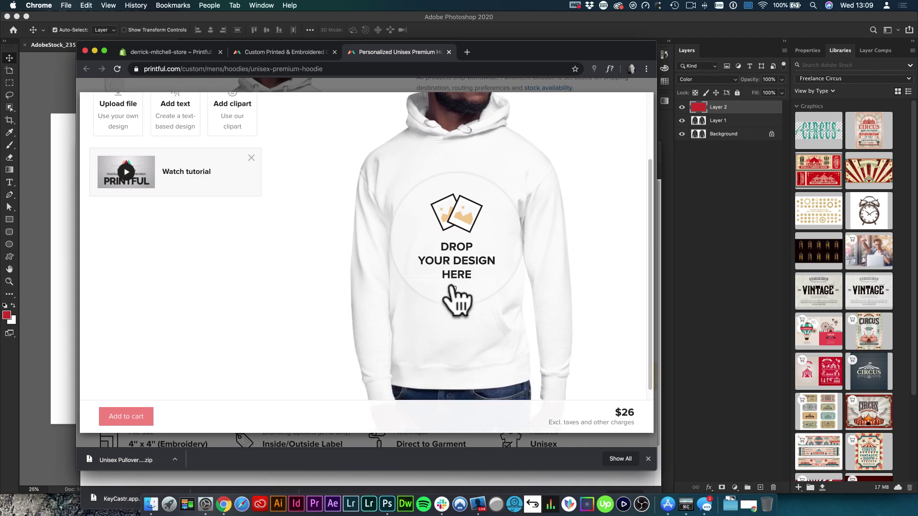
scroll(452, 286, "up", 4)
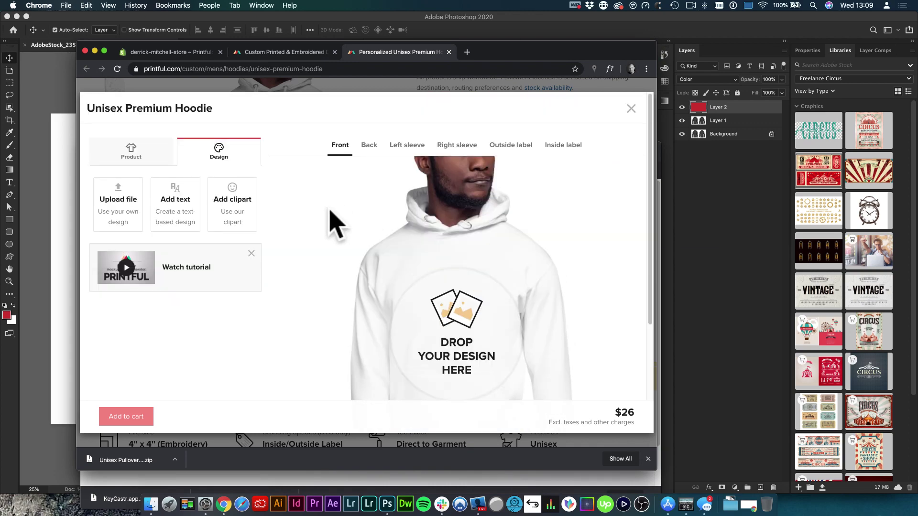
left_click(132, 148)
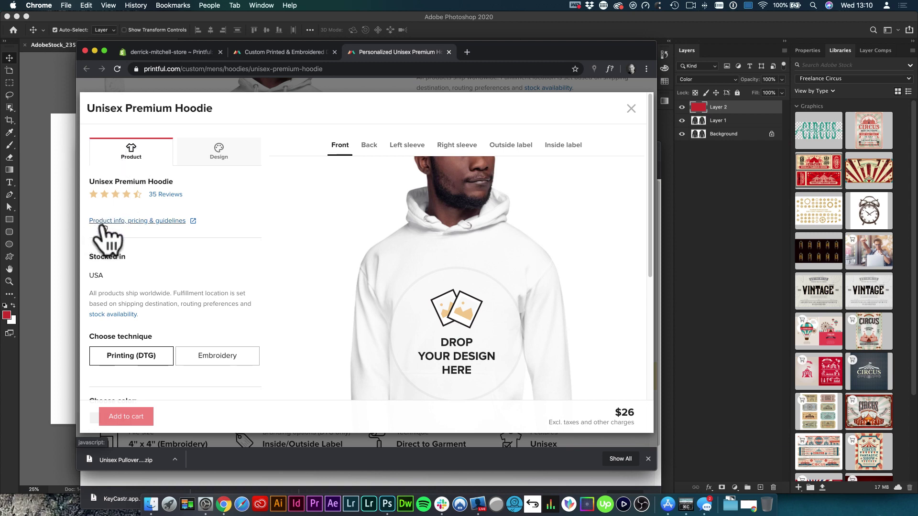
Open the hoodie's product information and examine the sizes listed for its print file templates
left_click(178, 222)
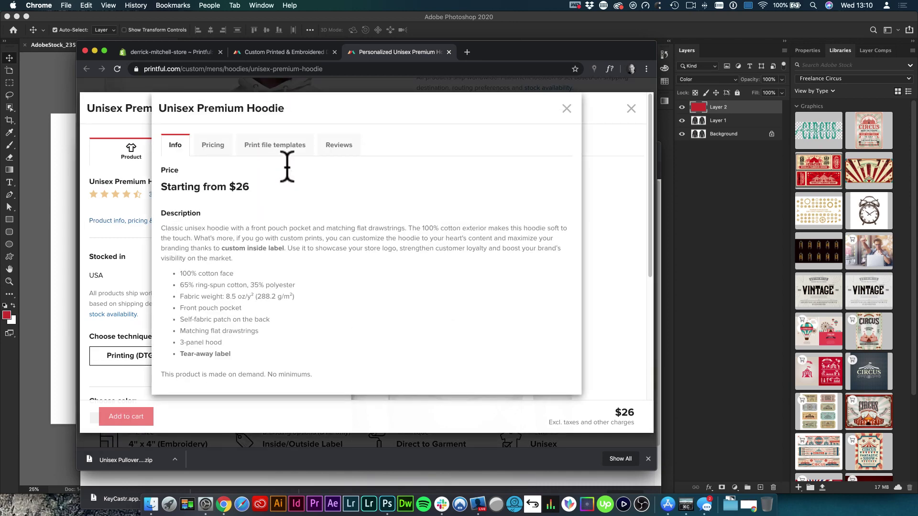
left_click(284, 143)
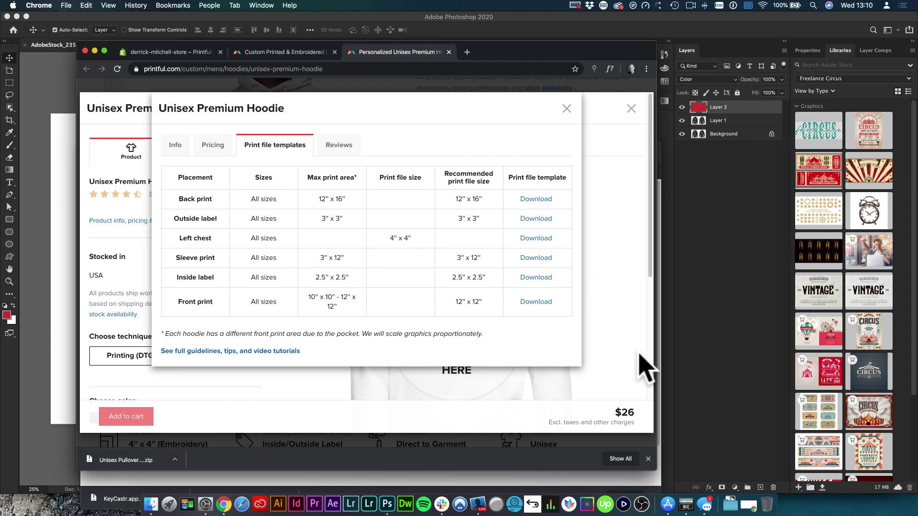
Open the downloaded Unisex Pullover Hoodie folder in Finder and check the template files in its Back and Front folders
left_click(732, 512)
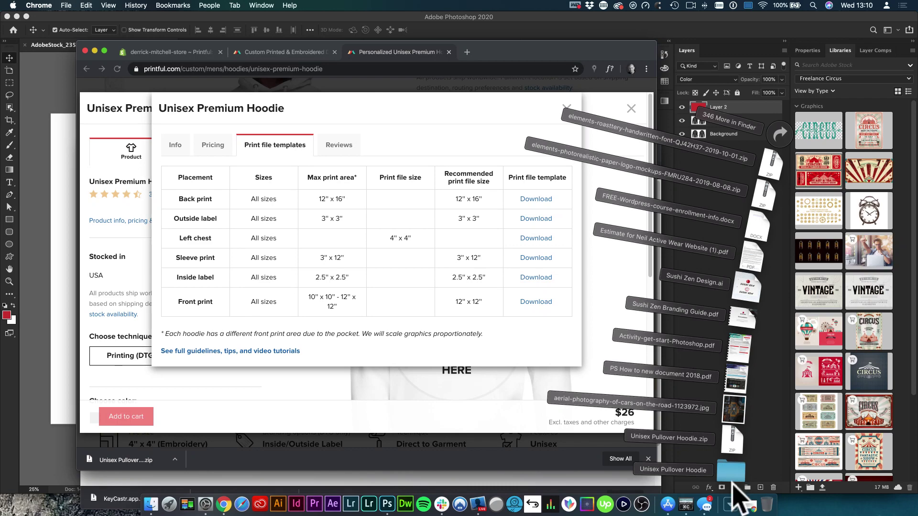
left_click(731, 471)
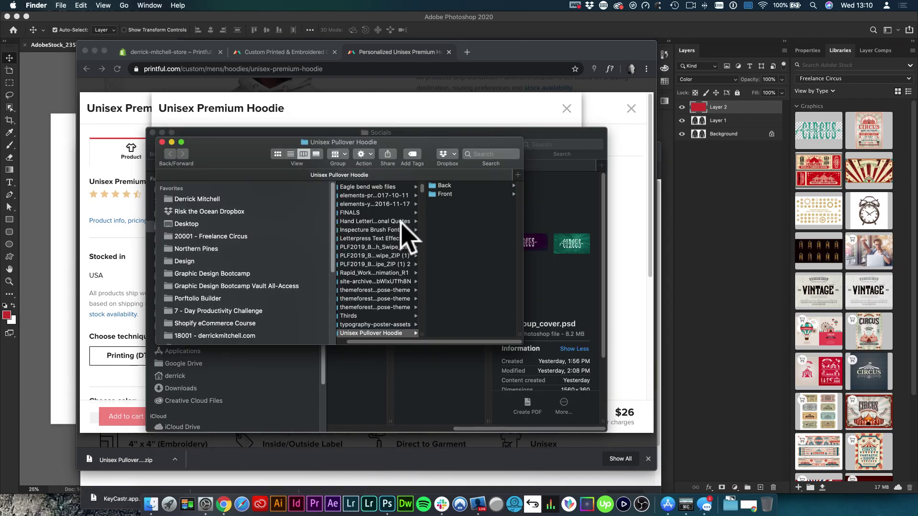
left_click(456, 186)
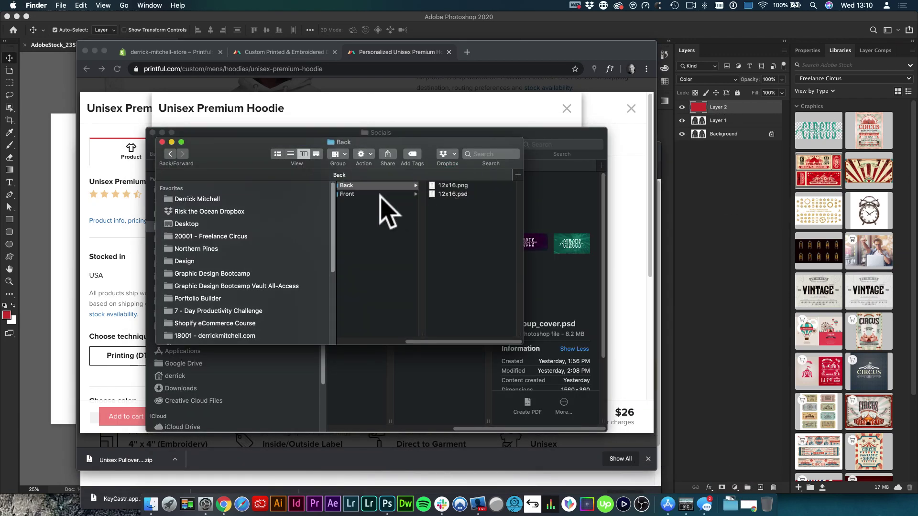
left_click(383, 194)
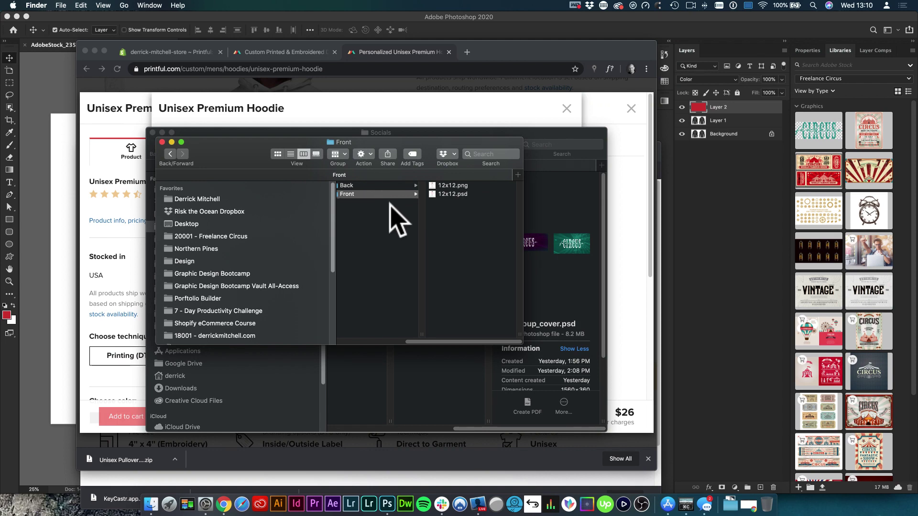
Preview the front print templates 12x12.png and 12x12.psd, closing each preview after viewing it
left_click(447, 186)
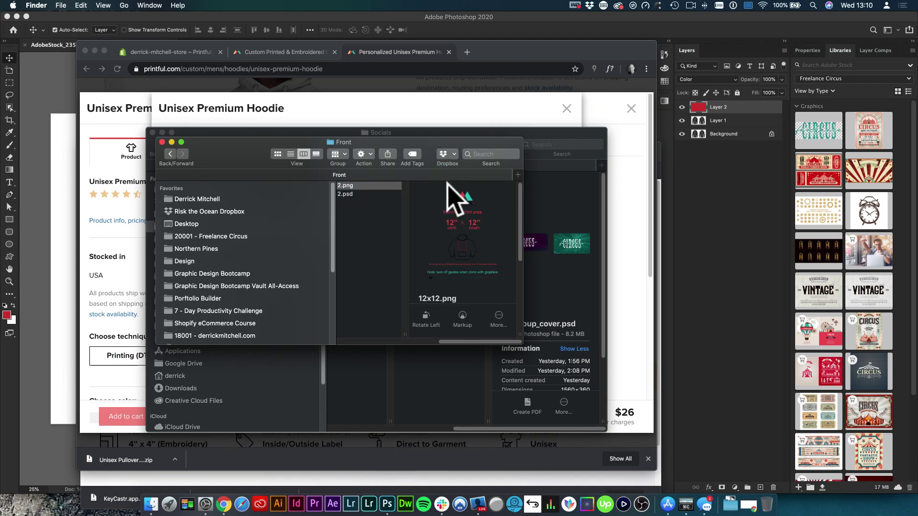
key("space")
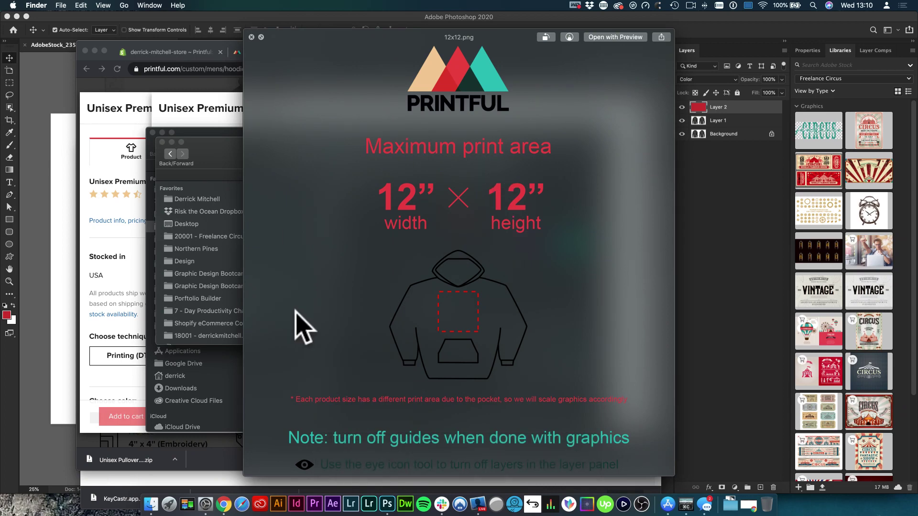
key("space")
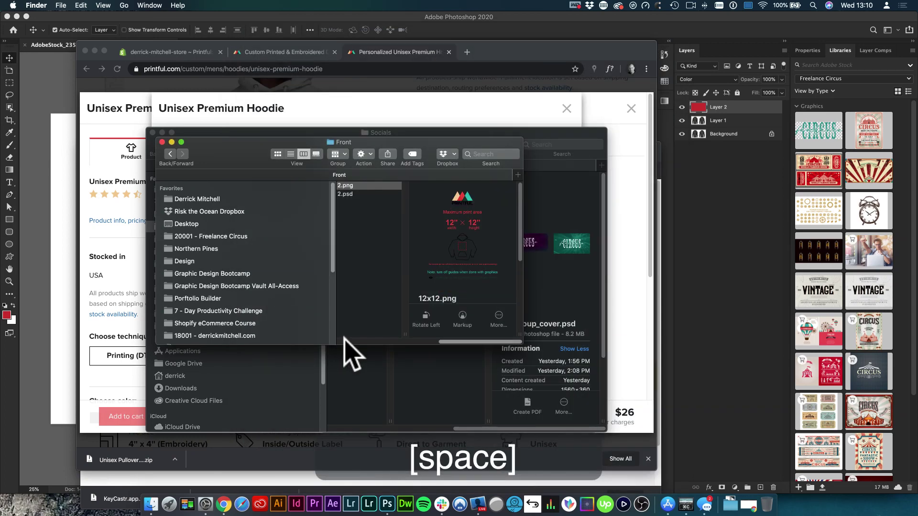
left_click(347, 195)
key("space")
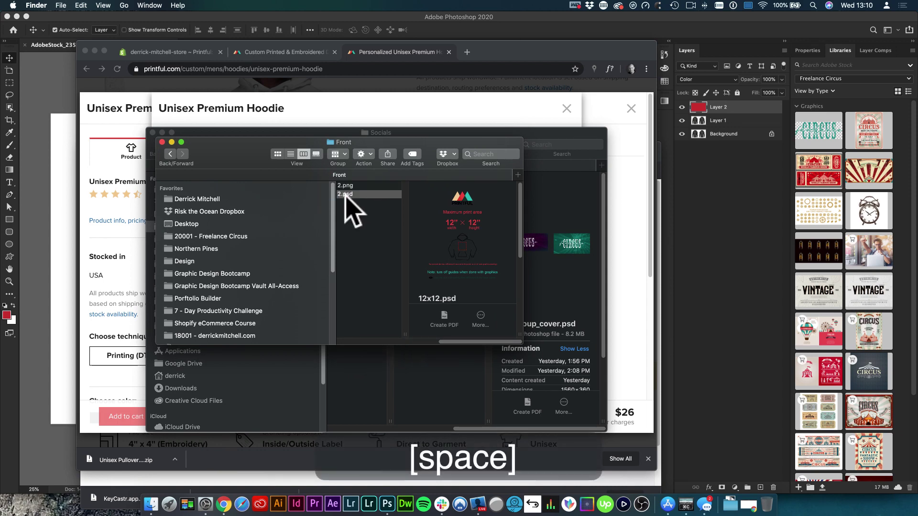
key("space")
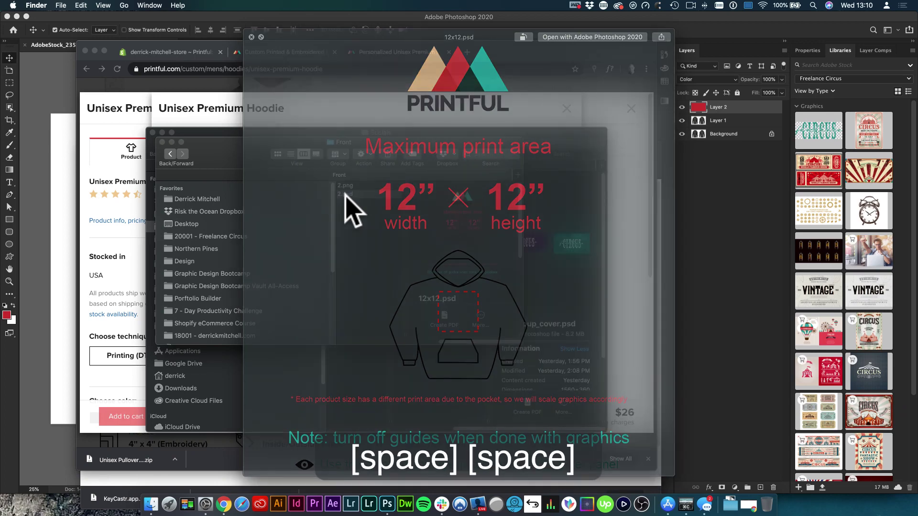
Open the front template 12x12.psd in Photoshop and save it as join_the_circus_12x12.psd
left_click_drag(251, 157, 355, 180)
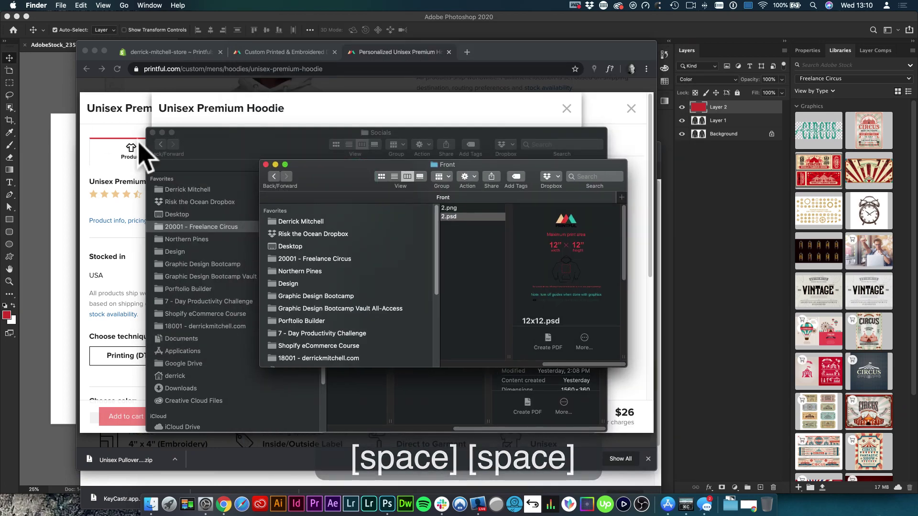
left_click(59, 81)
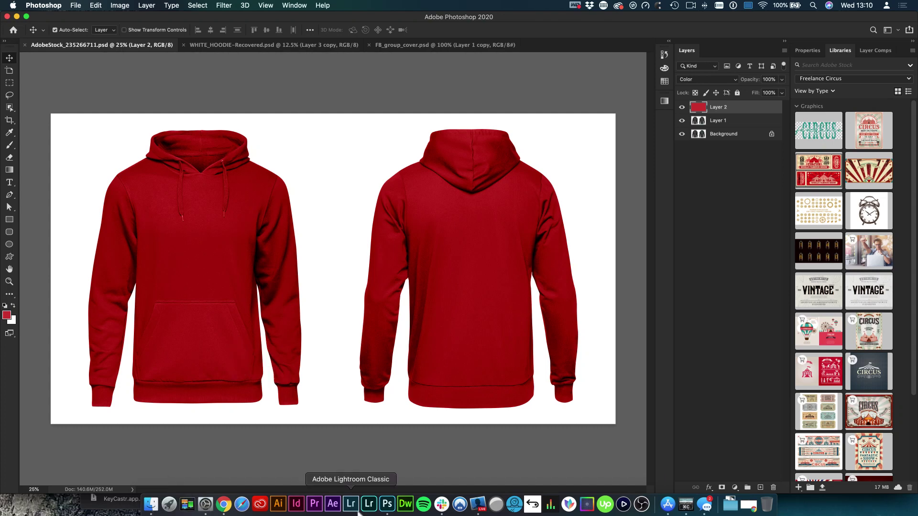
left_click(730, 503)
left_click(732, 471)
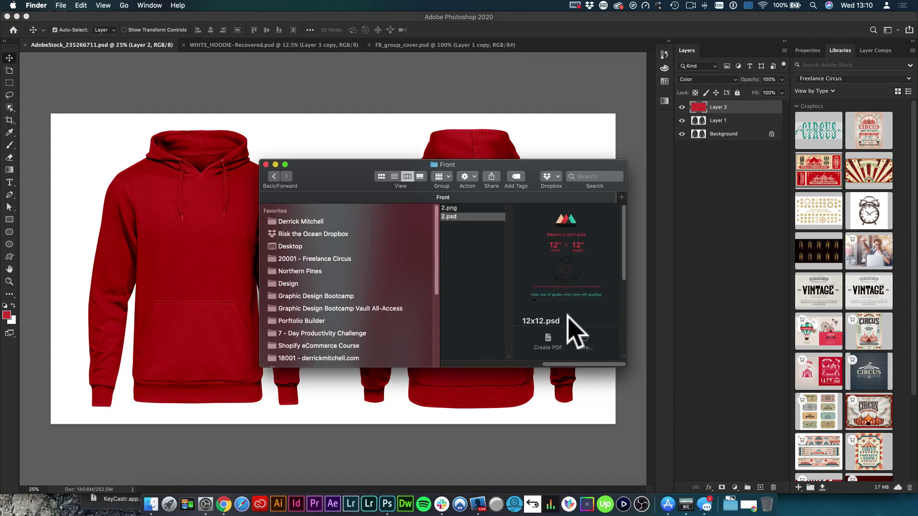
left_click_drag(372, 186, 514, 298)
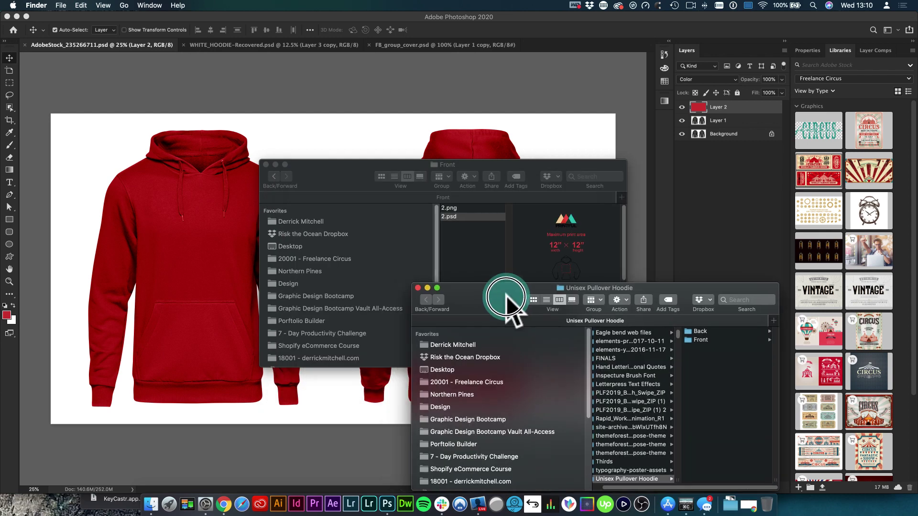
left_click(362, 173)
scroll(473, 241, "left", 3)
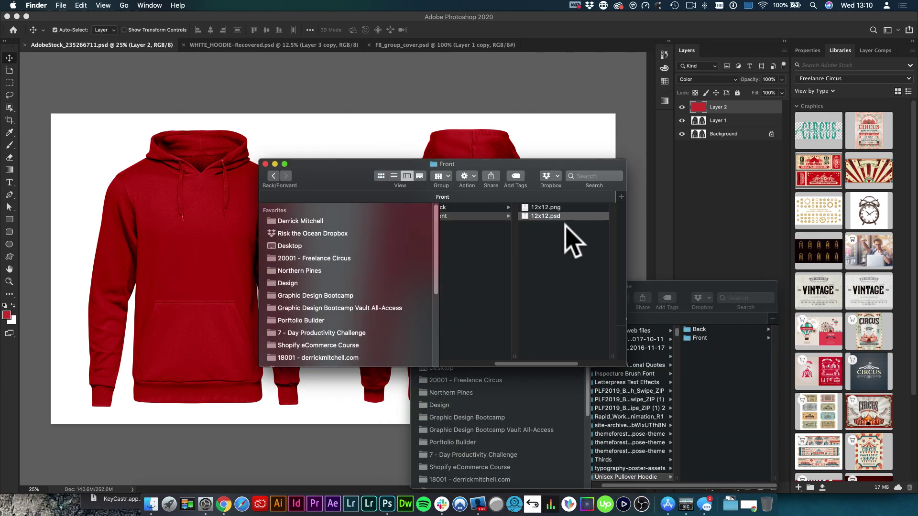
left_click_drag(544, 218, 387, 505)
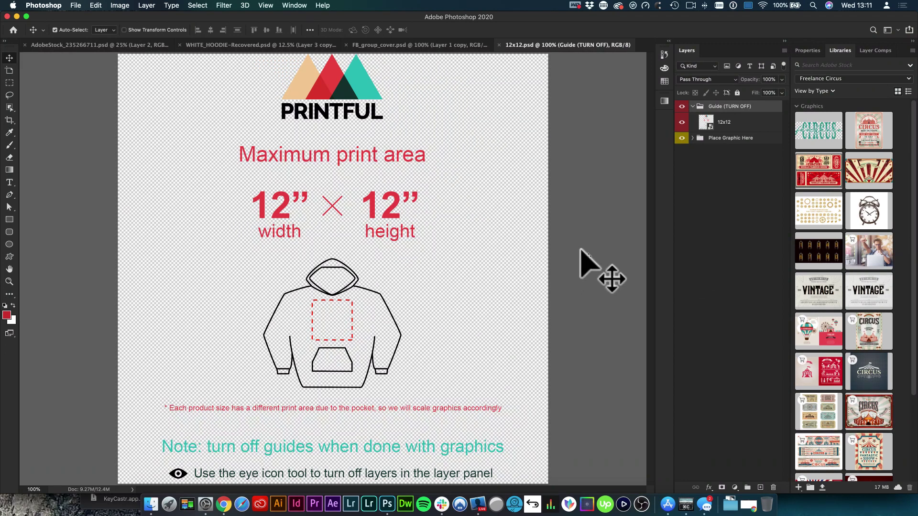
left_click(76, 5)
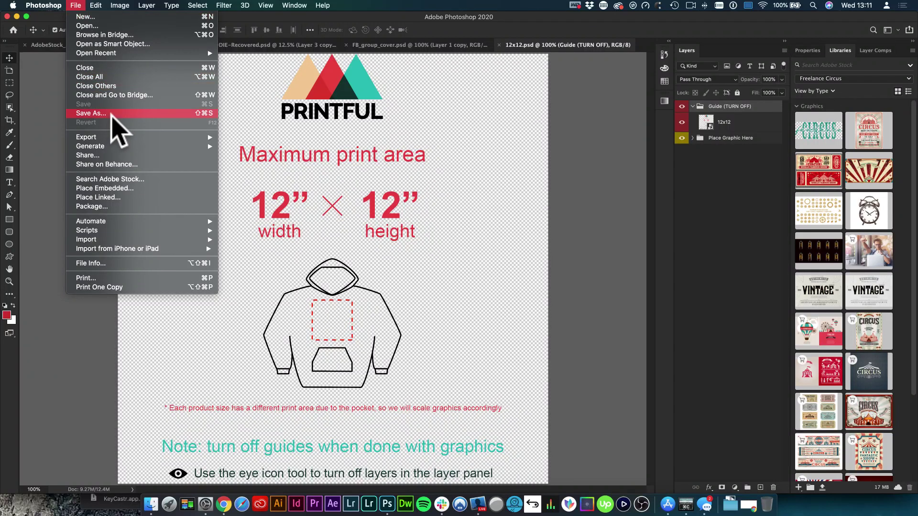
left_click(91, 113)
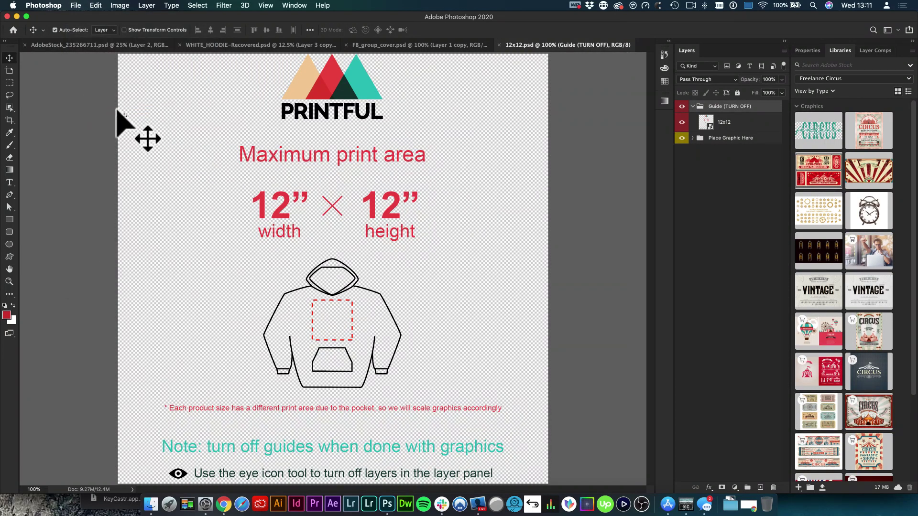
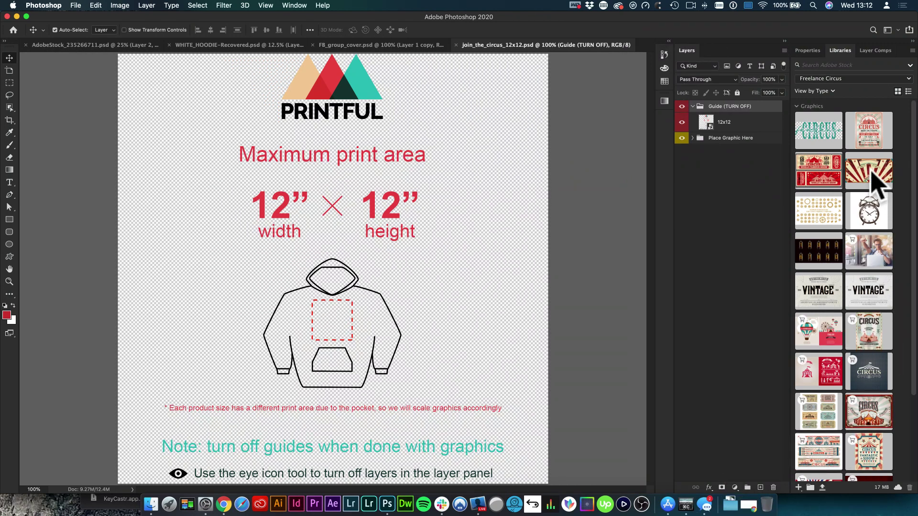
Try the PS2020 LIVE workspace and switch back to the Graphic and Web workspace
left_click(897, 30)
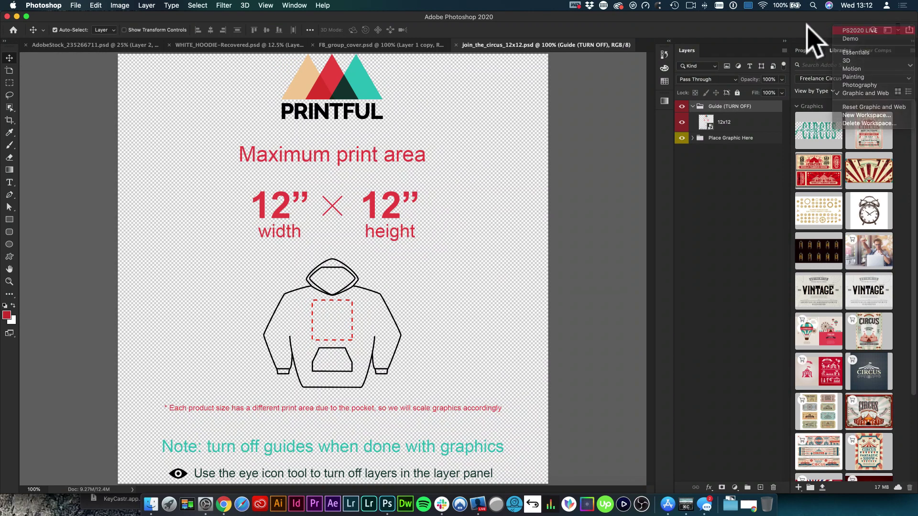
left_click(898, 31)
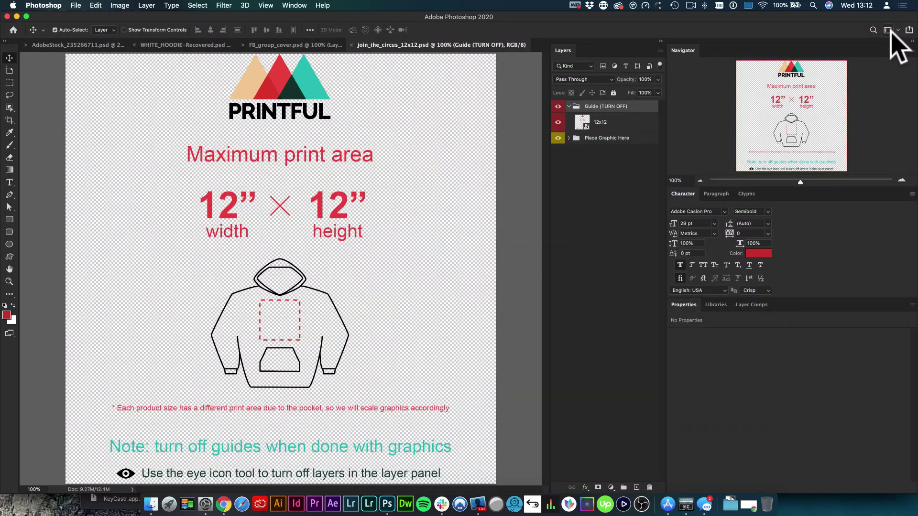
left_click(295, 5)
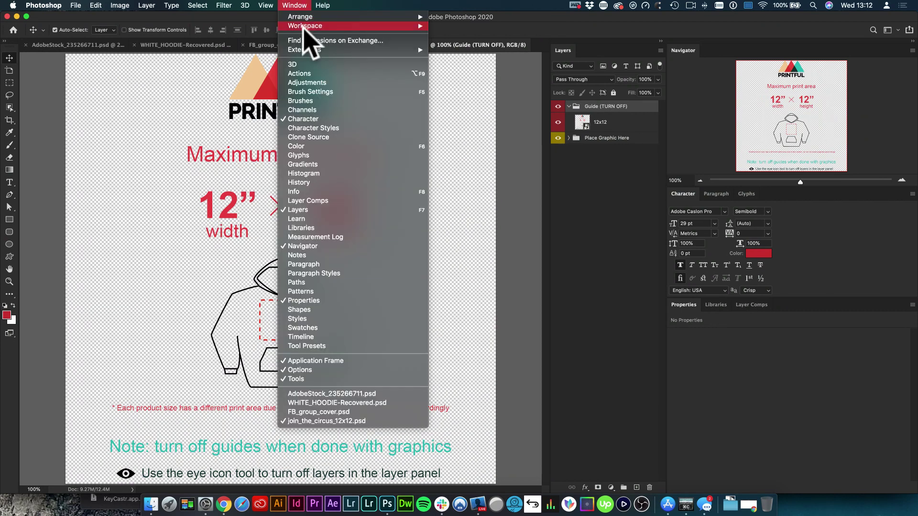
mouse_move(305, 29)
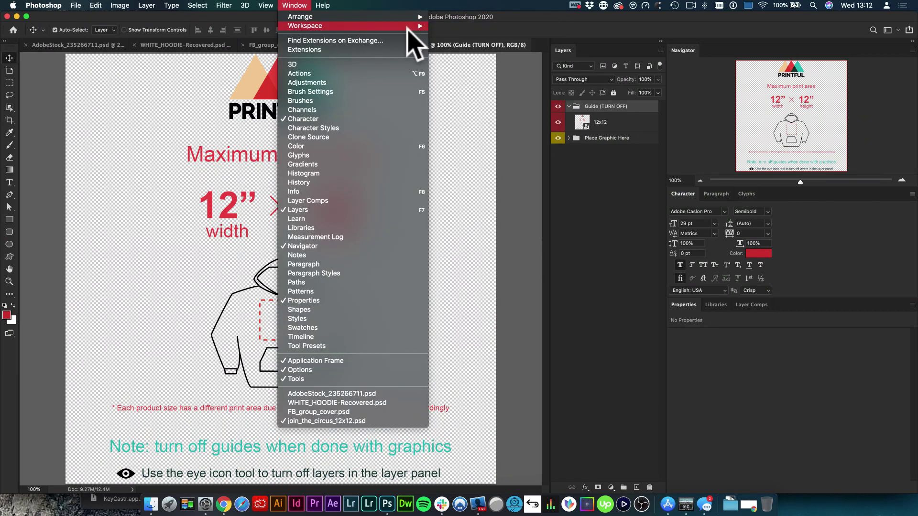
left_click(474, 95)
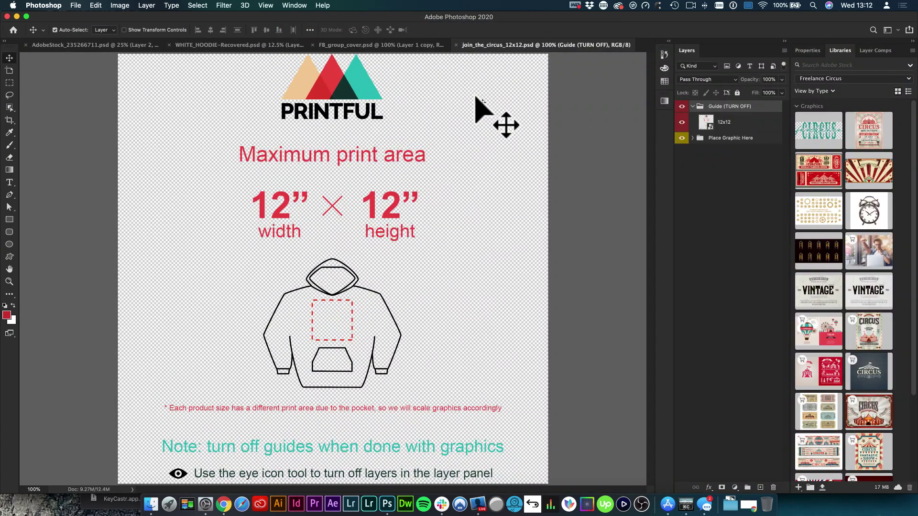
Reset the Graphic and Web workspace and dock the Layers panel in its own full-height column beside the canvas
left_click(294, 5)
mouse_move(322, 27)
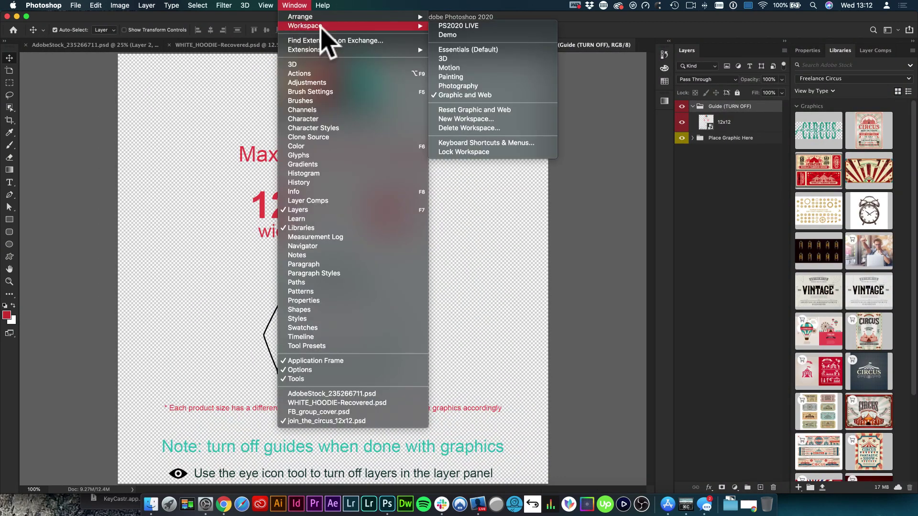
left_click(493, 110)
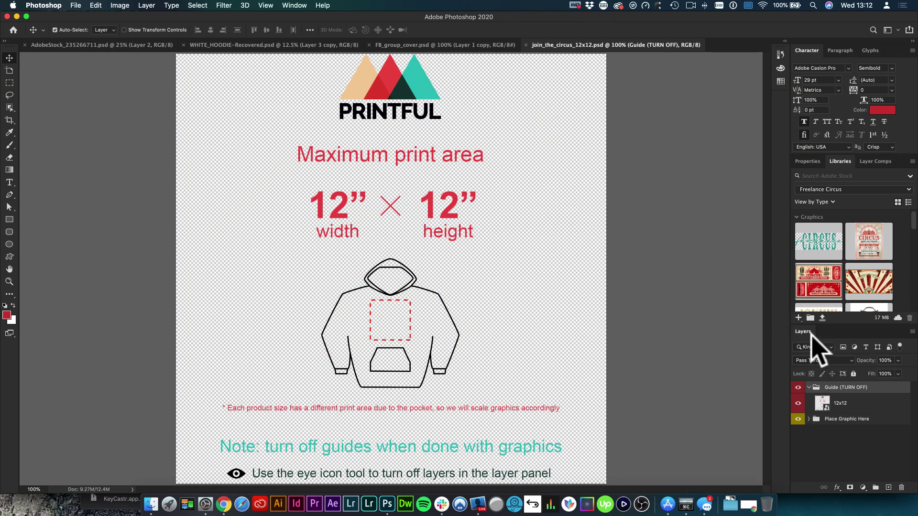
left_click_drag(806, 331, 770, 291)
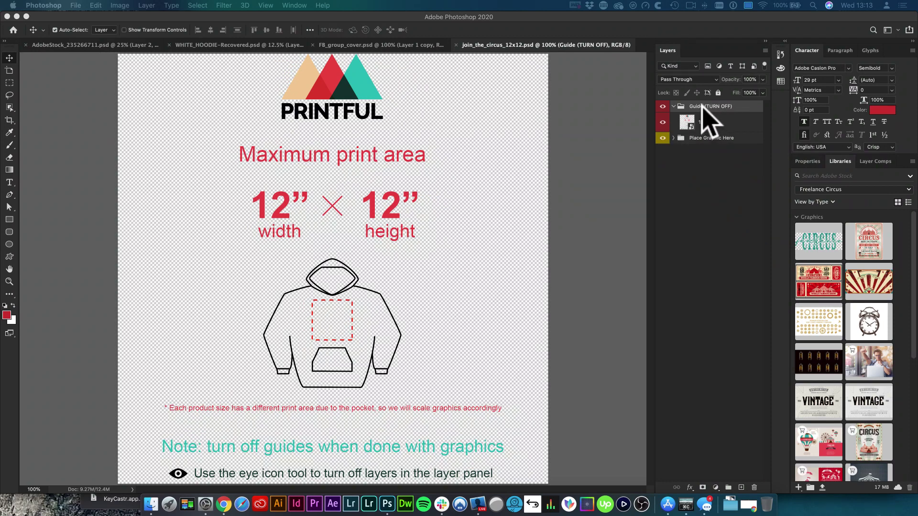
Collapse the Guide (TURN OFF) group and toggle its visibility, leaving it hidden
left_click(673, 106)
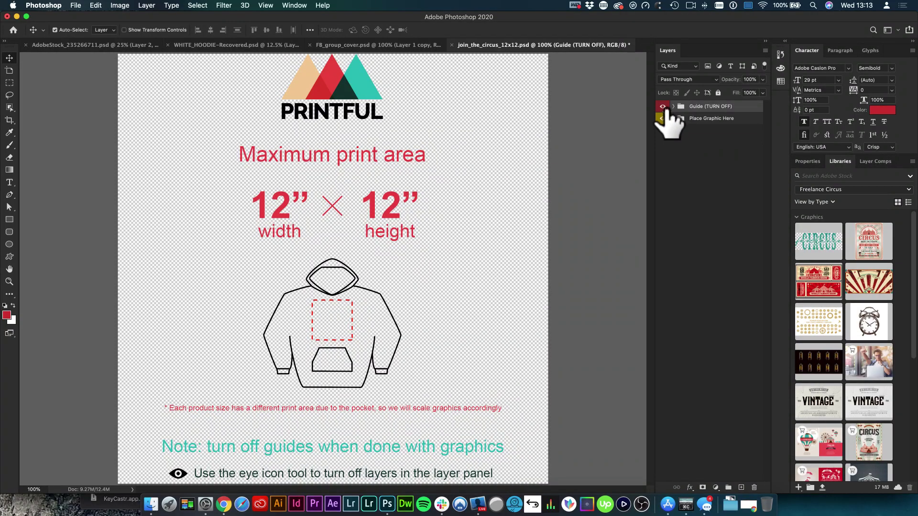
left_click(662, 107)
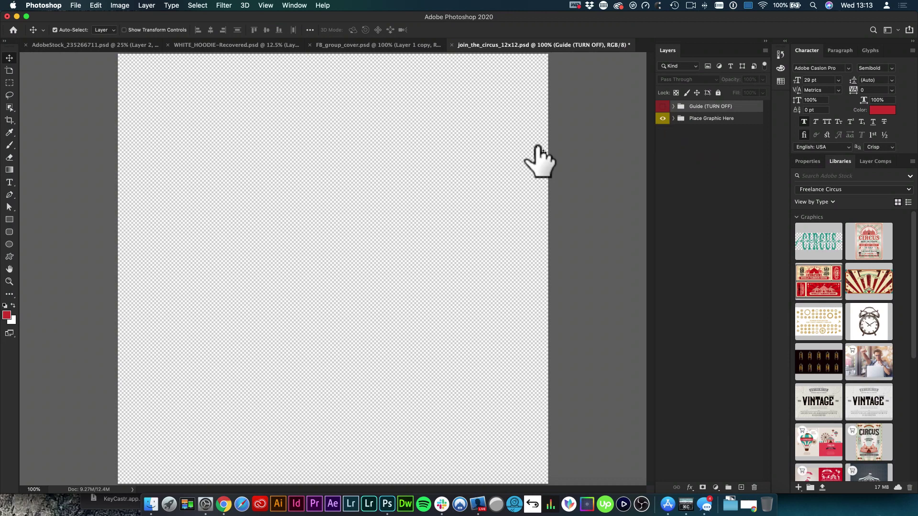
left_click(663, 106)
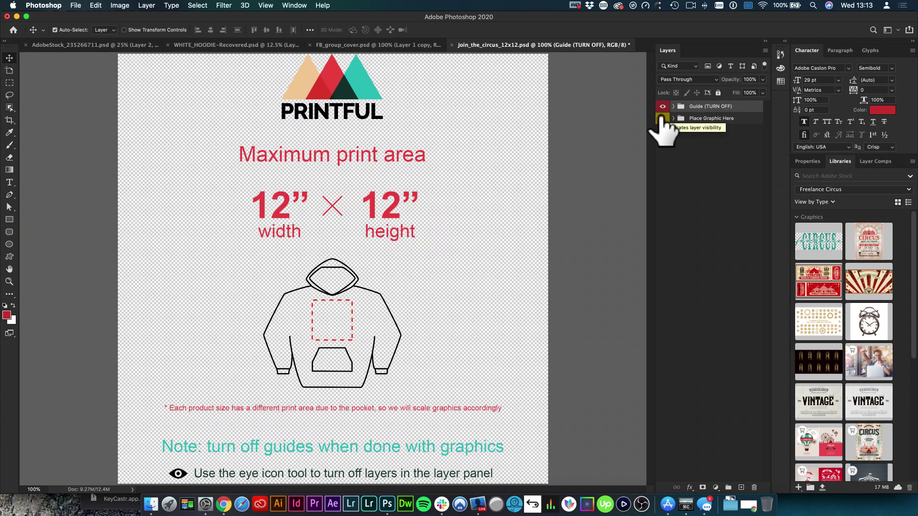
left_click(662, 106)
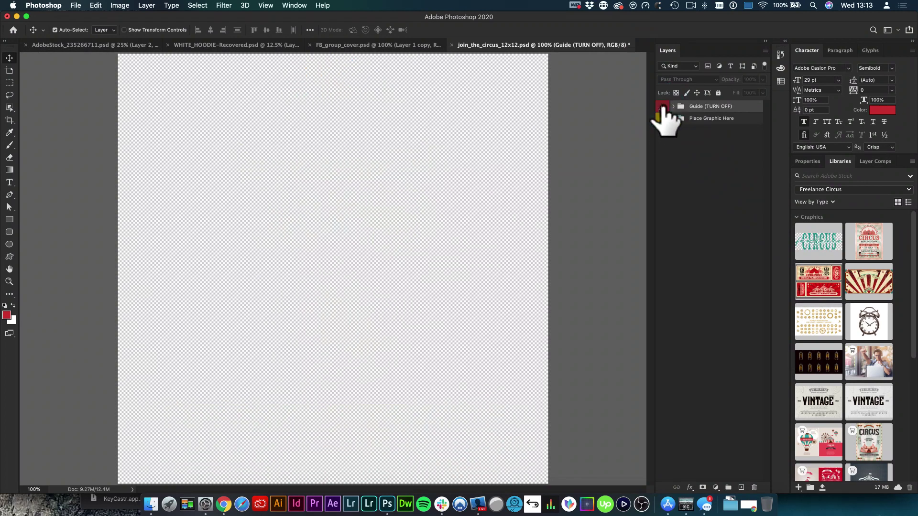
Place the Full Logo Black graphic from the Freelance Circus library on the canvas and scale it up to about 115%
left_click_drag(818, 241, 345, 241)
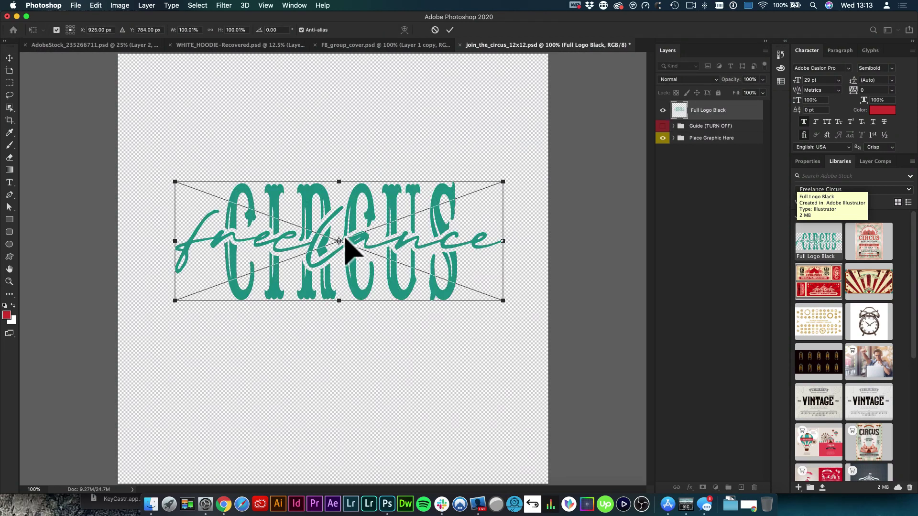
left_click_drag(503, 181, 532, 164)
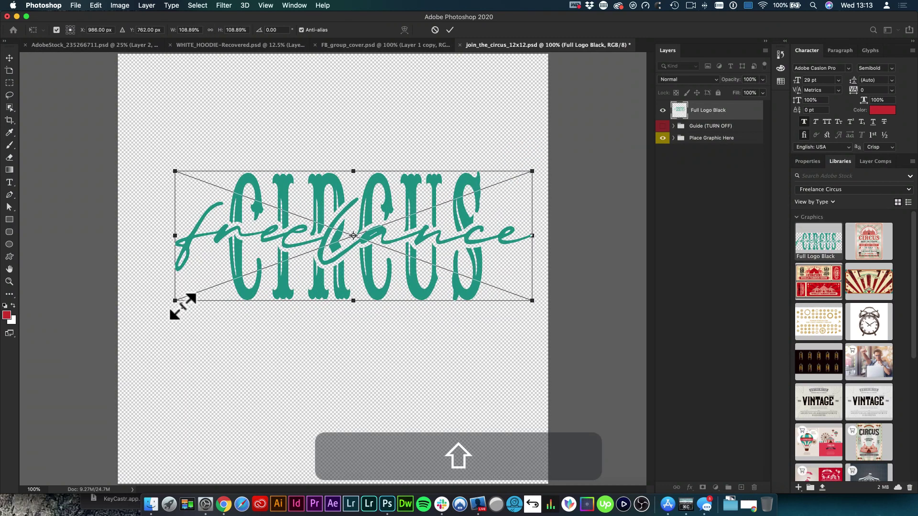
left_click_drag(177, 303, 156, 316)
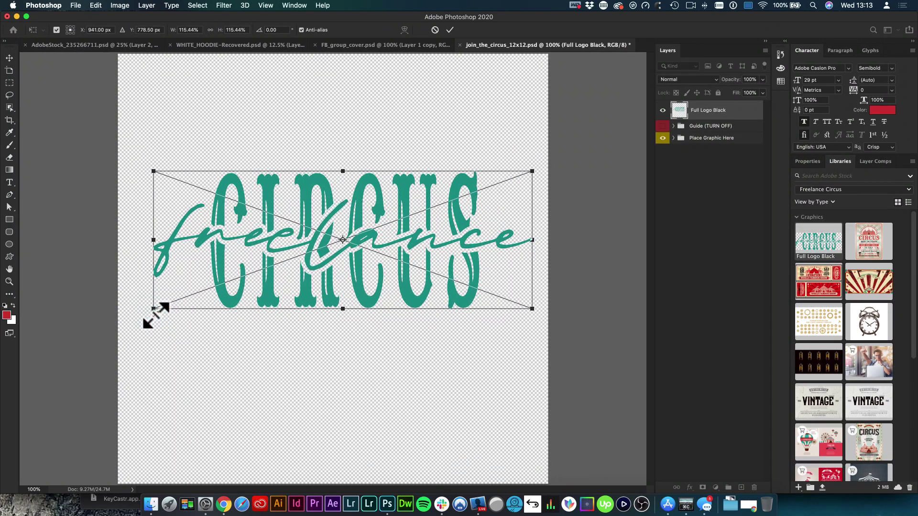
key("Return")
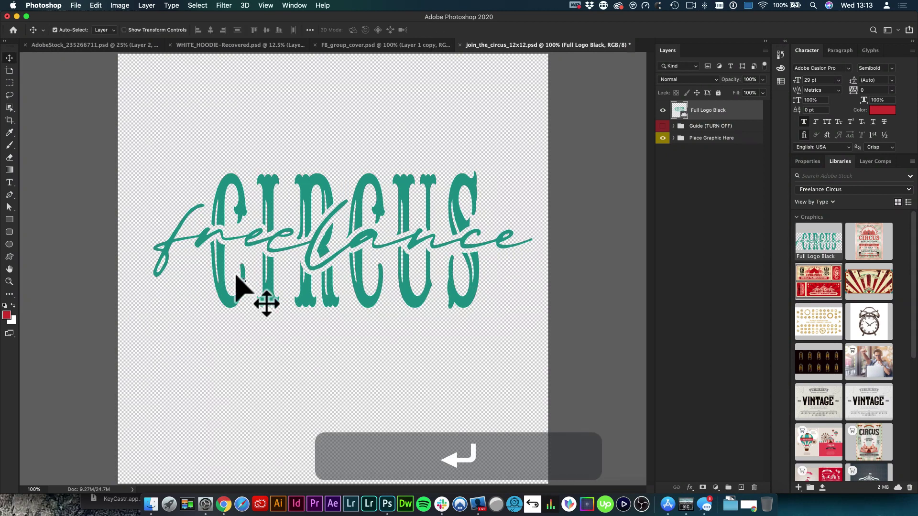
Center the logo horizontally and vertically on the whole canvas, and clear the selection
key("super+a")
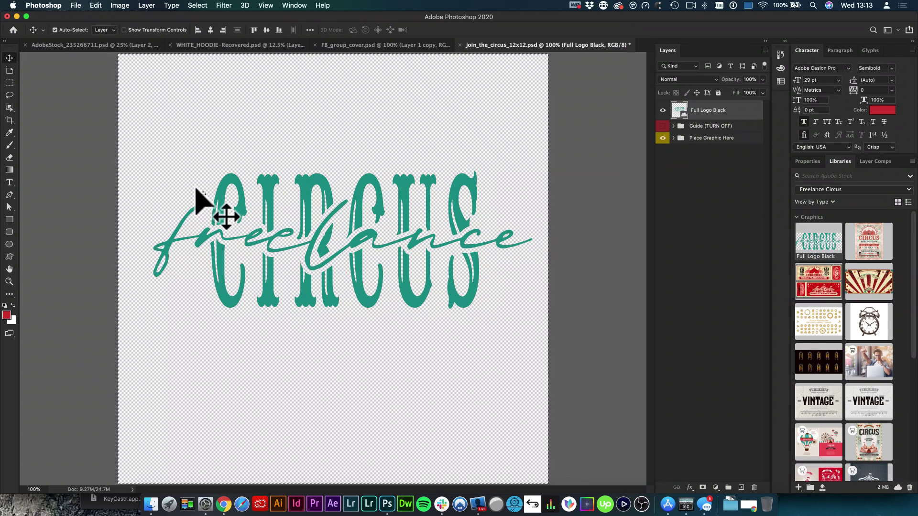
key("v")
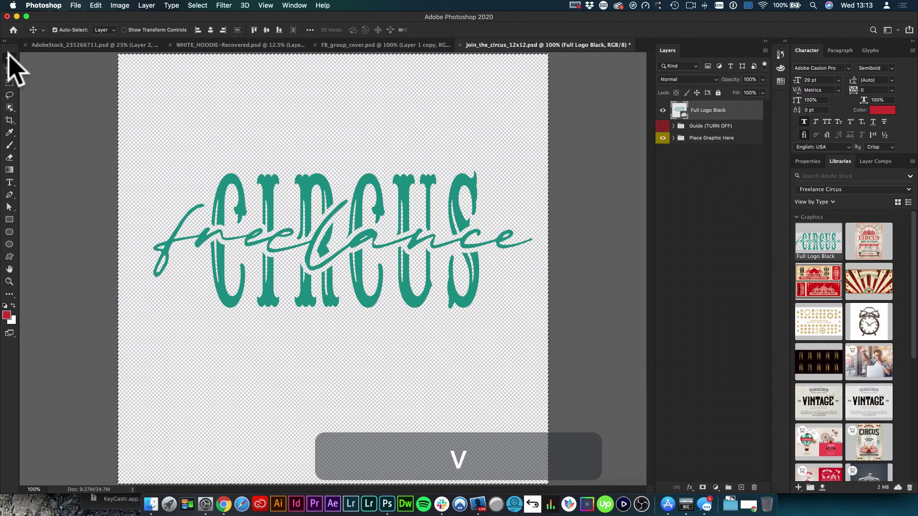
left_click(210, 30)
left_click(271, 28)
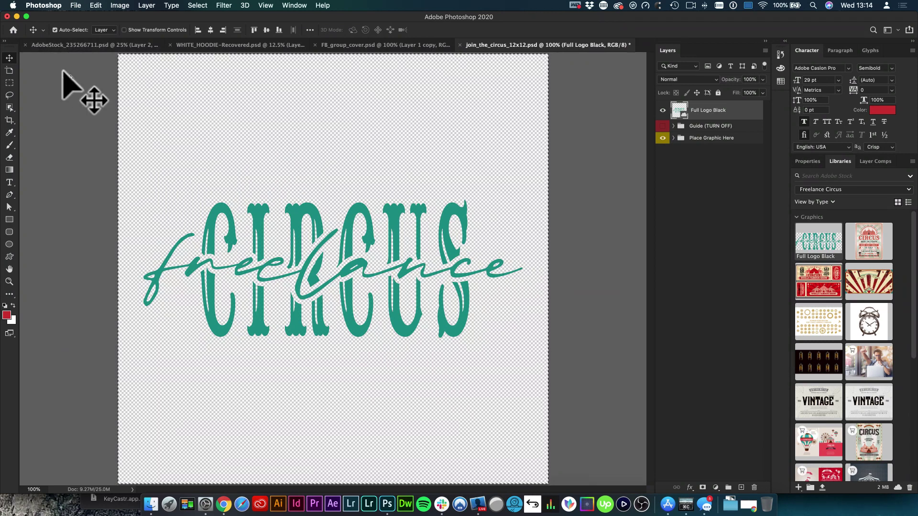
key("super")
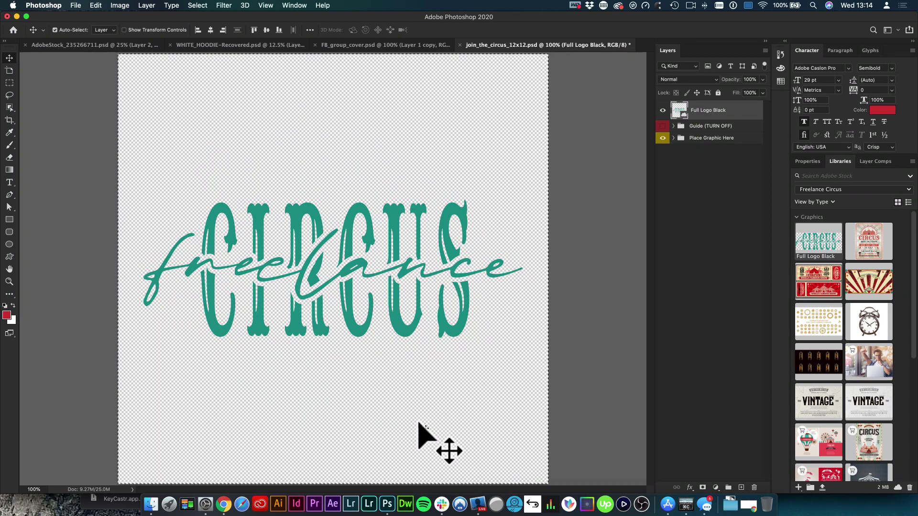
key("super")
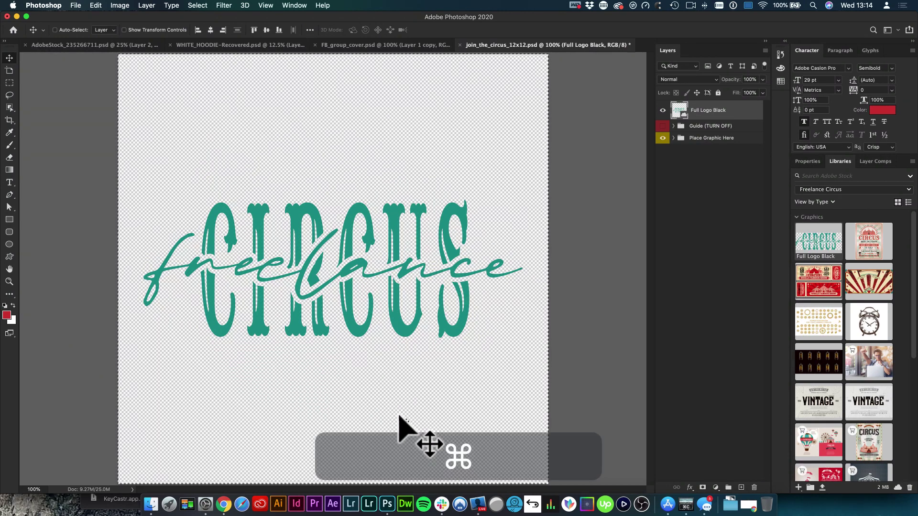
key("super+d")
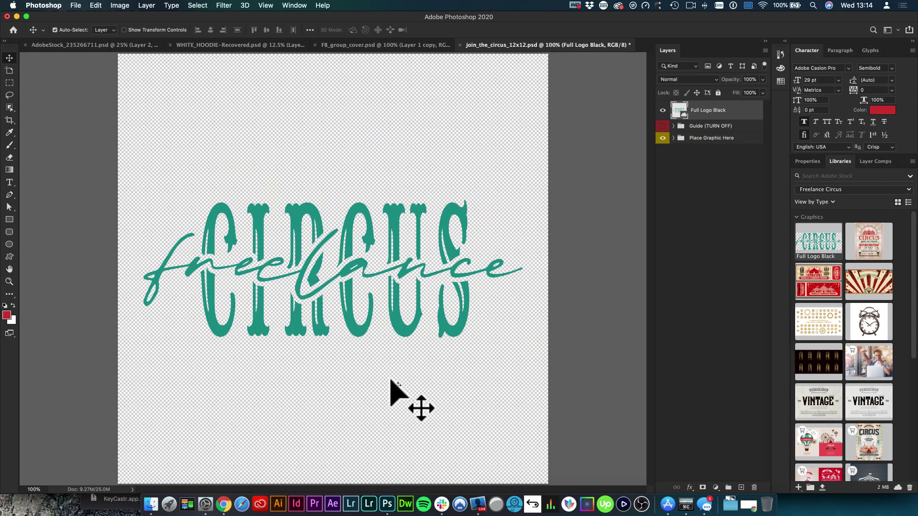
Switch to Chrome and bring up the TextureKing free textures page in the other browser window
left_click(223, 504)
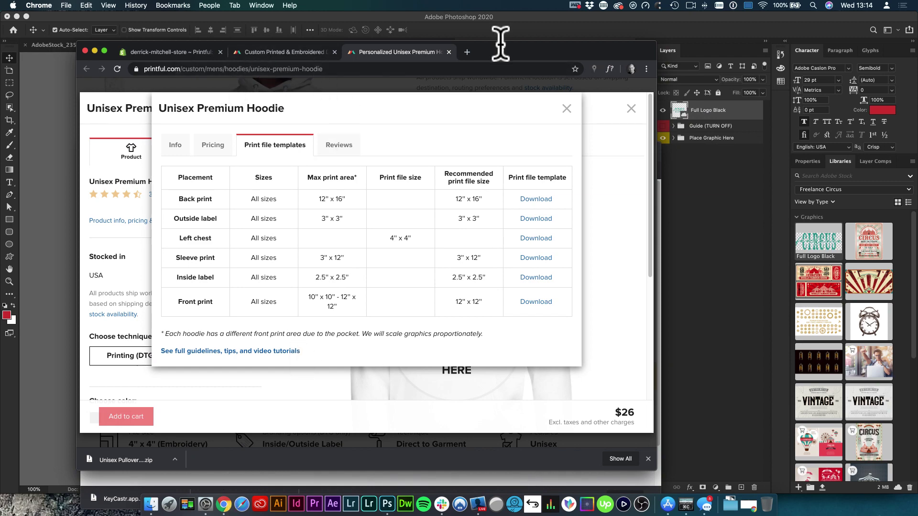
left_click_drag(502, 57, 645, 143)
left_click(219, 216)
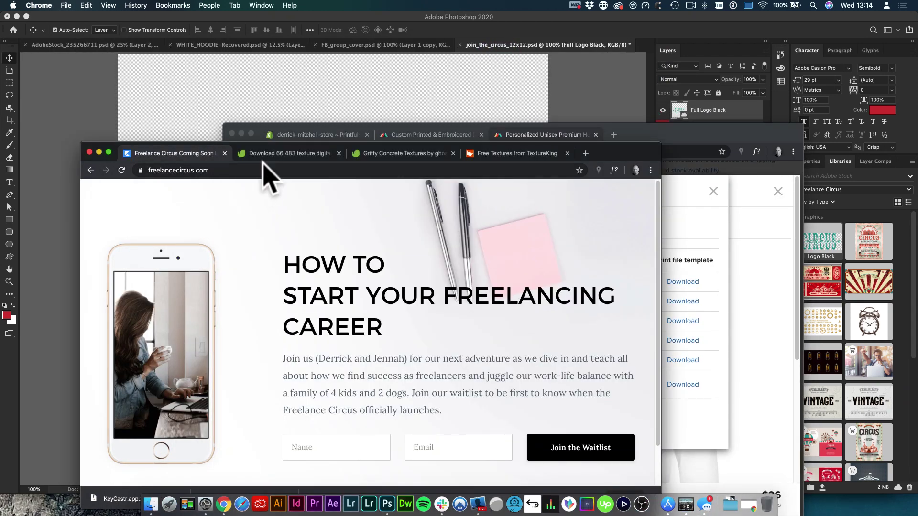
left_click(514, 154)
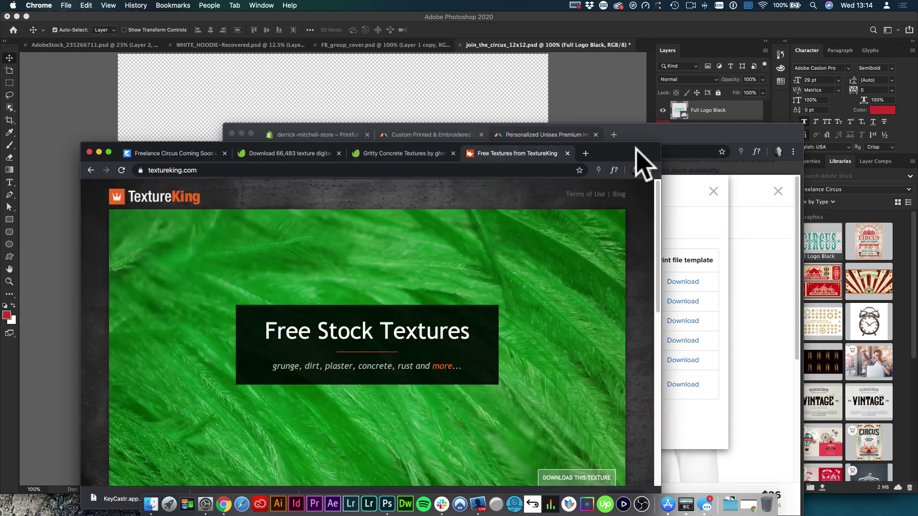
left_click_drag(638, 154, 635, 90)
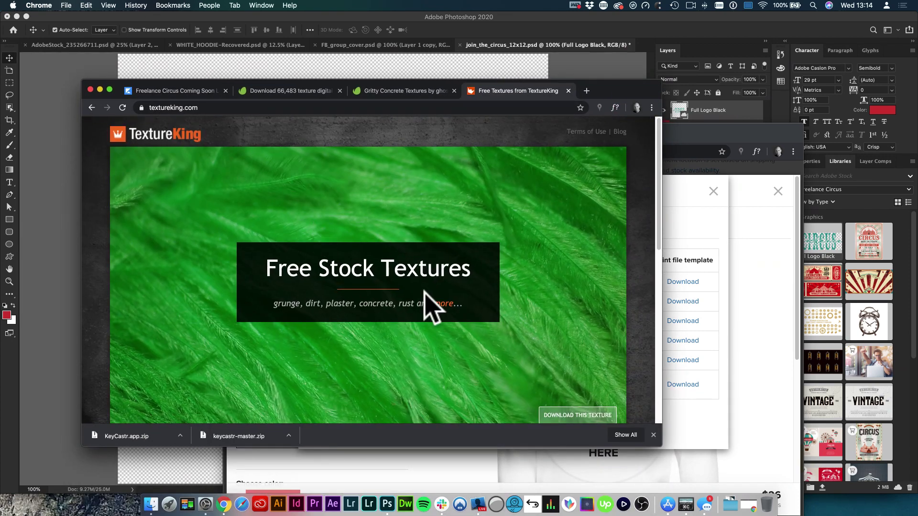
Choose the dark rusty DSC_4464 texture from TextureKing's recent additions and open its full-size download image
scroll(495, 270, "down", 5)
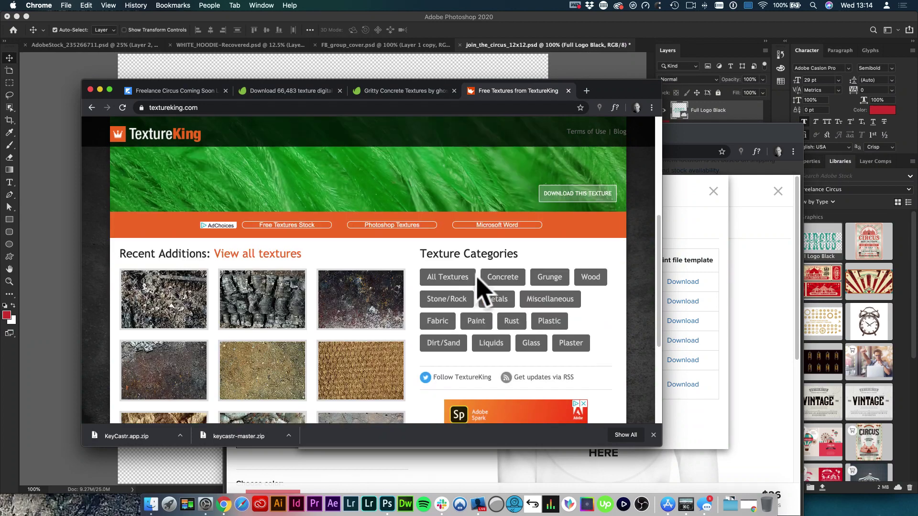
scroll(482, 287, "down", 2)
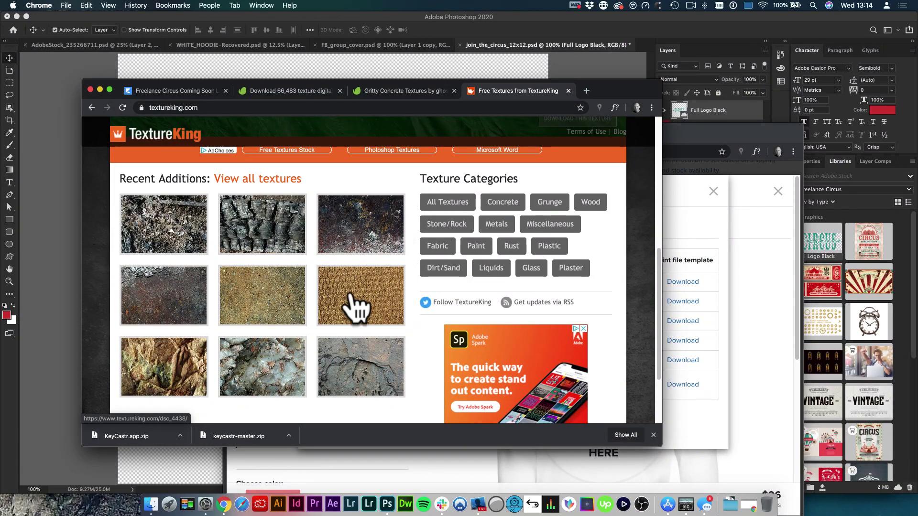
left_click(175, 297)
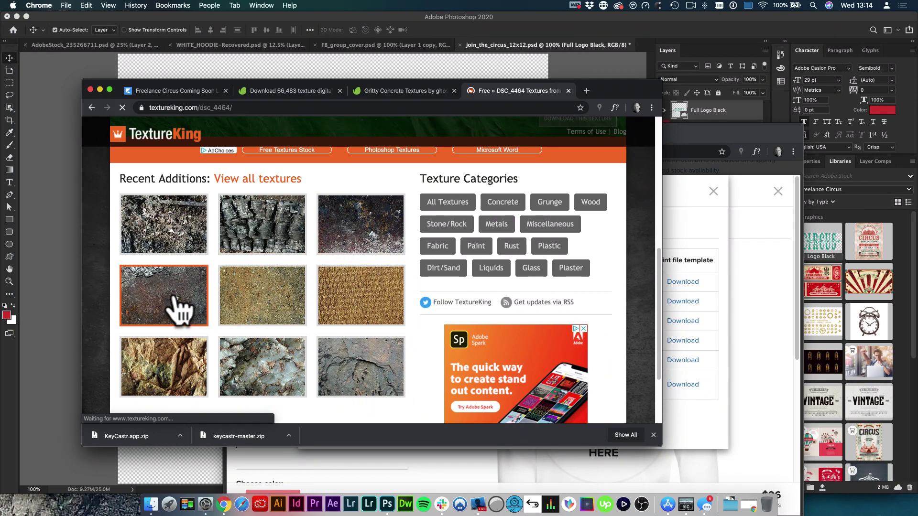
scroll(373, 311, "down", 5)
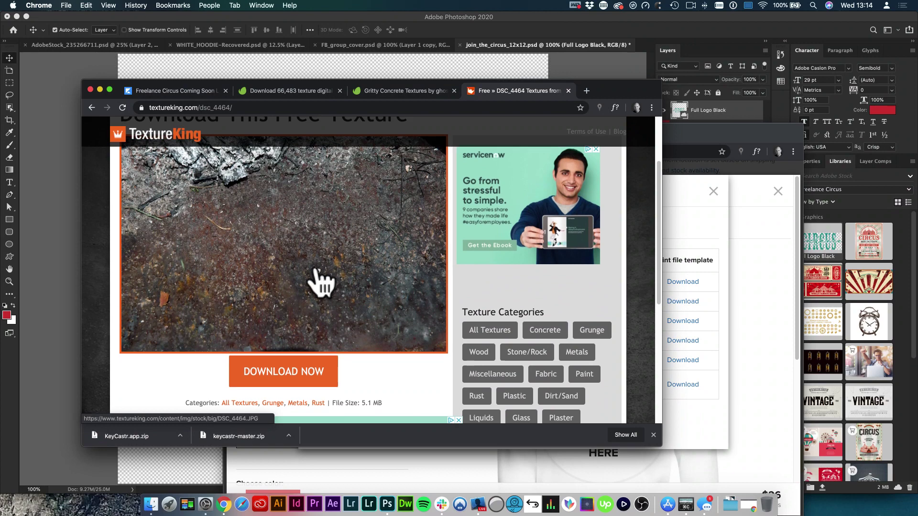
left_click(301, 371)
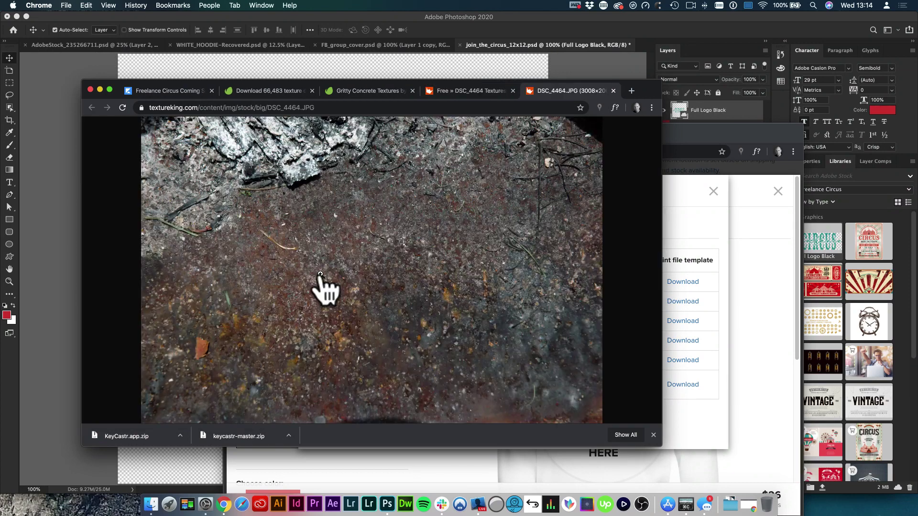
Start saving the texture image, choosing the brand/apparel/hoodie folder inside 20001 - Freelance Circus as the location
right_click(371, 198)
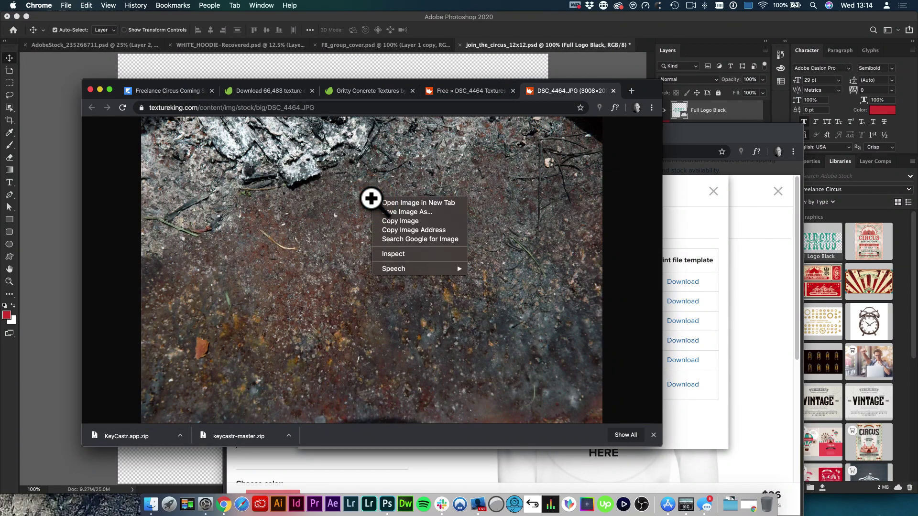
left_click(391, 212)
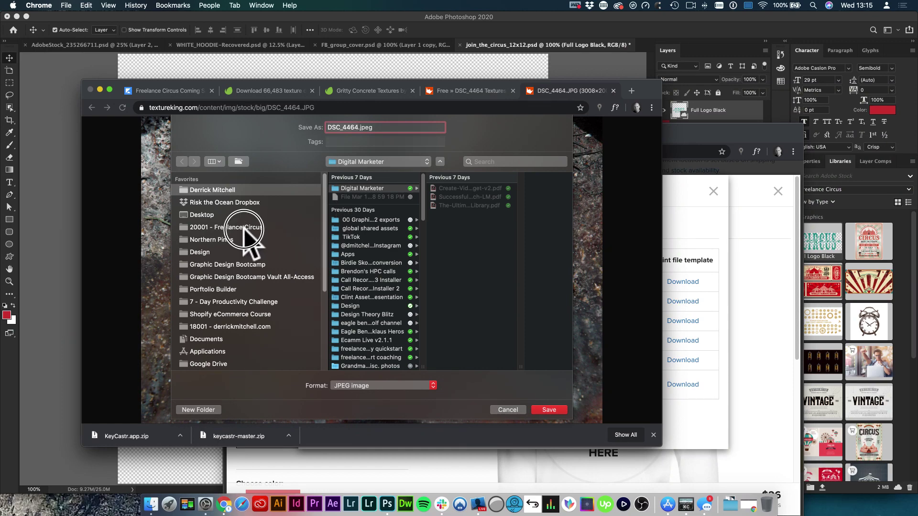
left_click(236, 227)
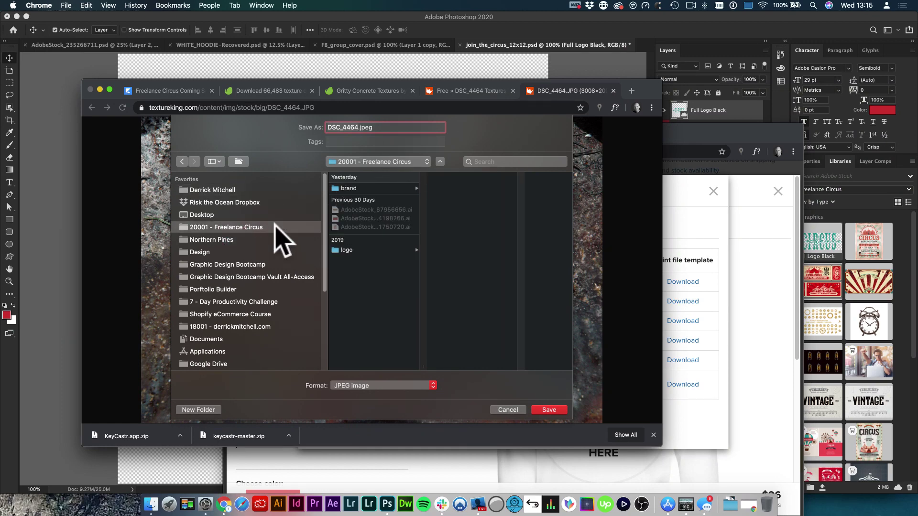
left_click(391, 189)
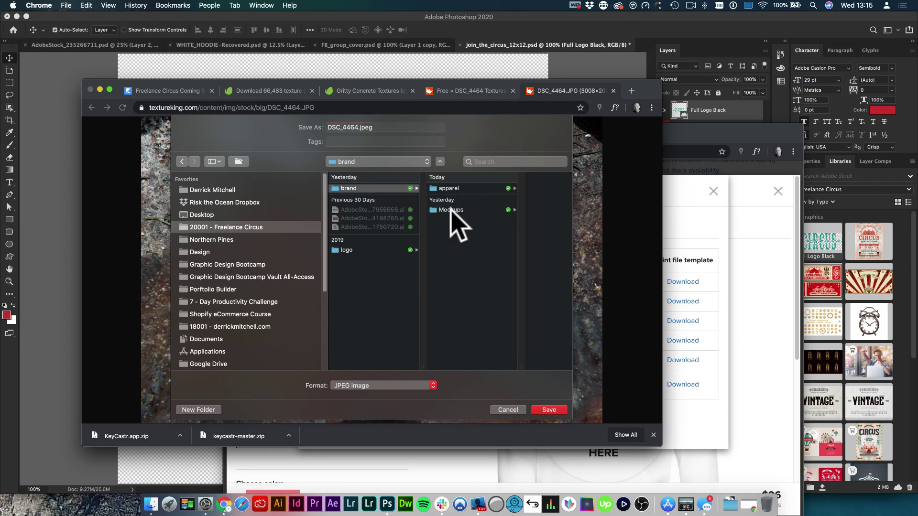
left_click(458, 189)
left_click(521, 189)
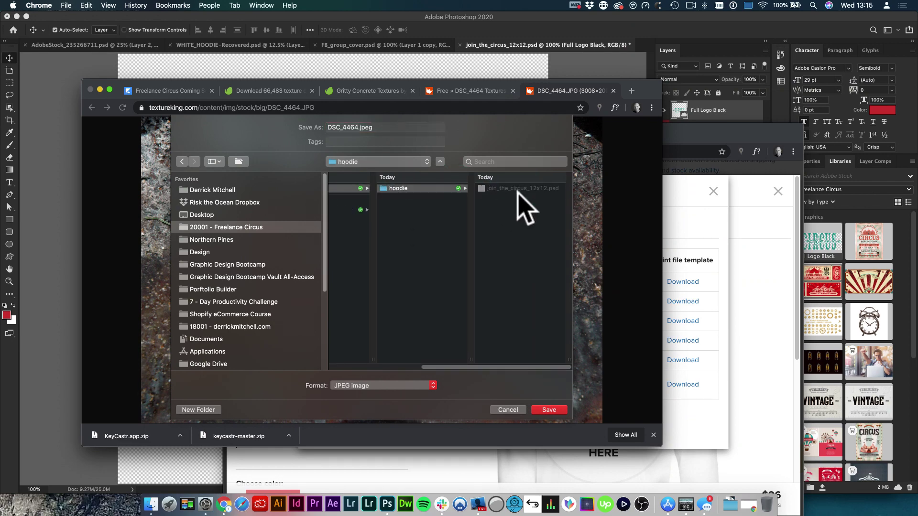
Create an assets folder inside hoodie and save the texture there as DSC_4464.jpeg
left_click(208, 410)
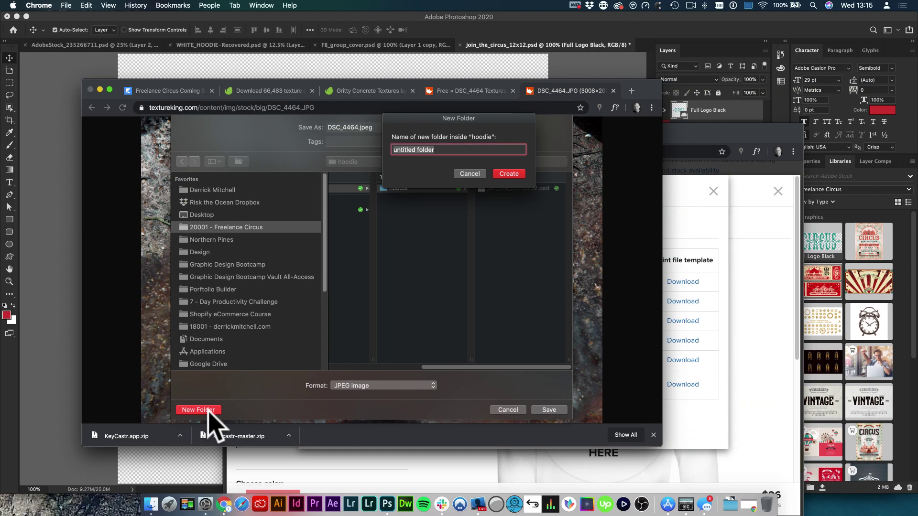
type("assets")
key("Return")
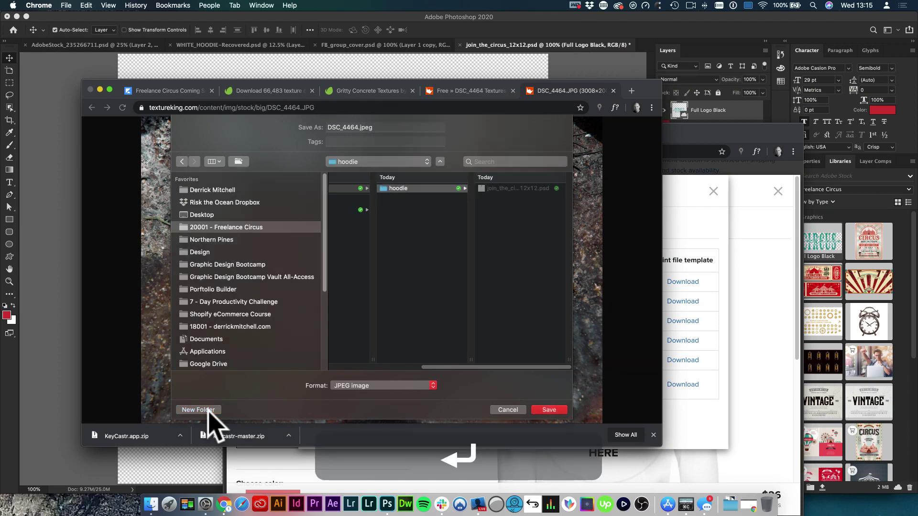
left_click(549, 410)
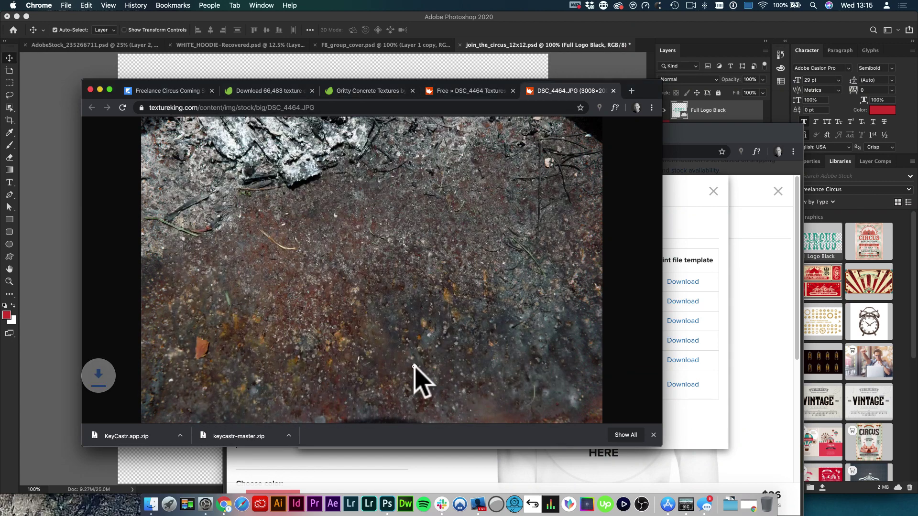
Locate DSC_4464.jpeg in the hoodie project's assets folder in Finder and open it in Photoshop
left_click(151, 504)
left_click(318, 258)
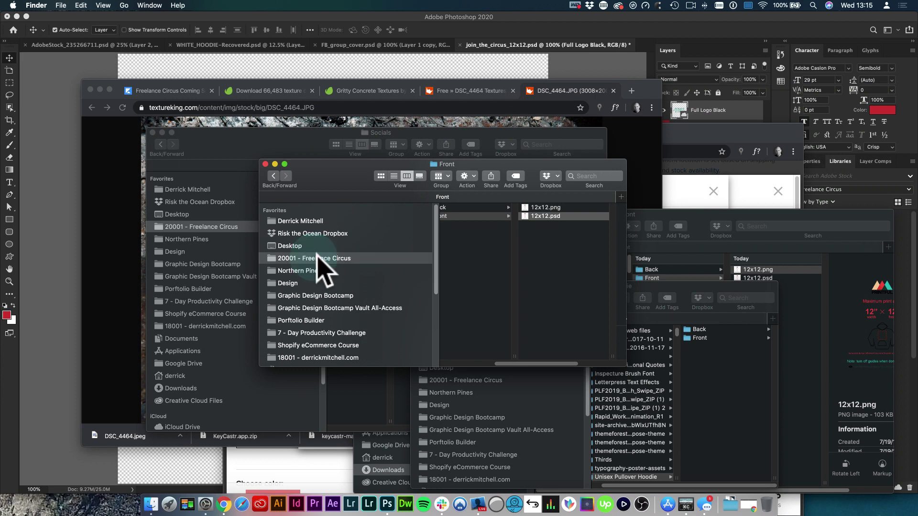
left_click(481, 207)
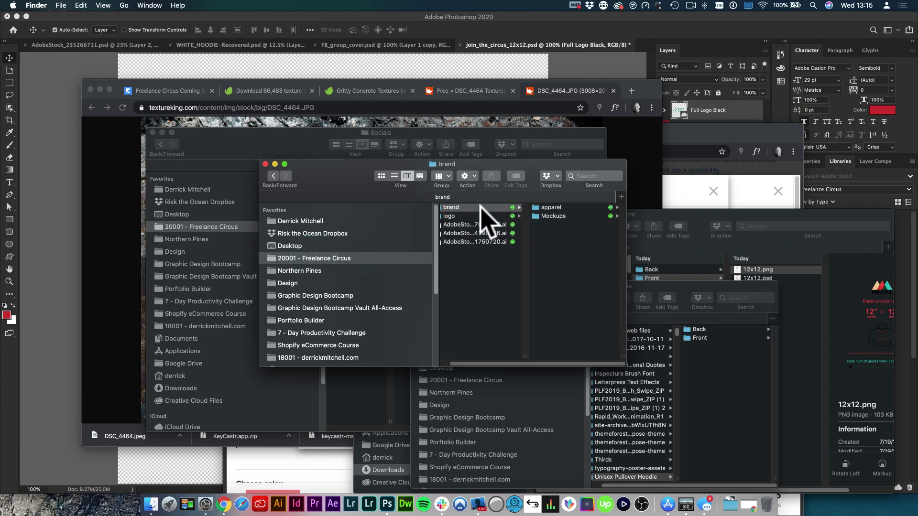
left_click(553, 215)
left_click(559, 207)
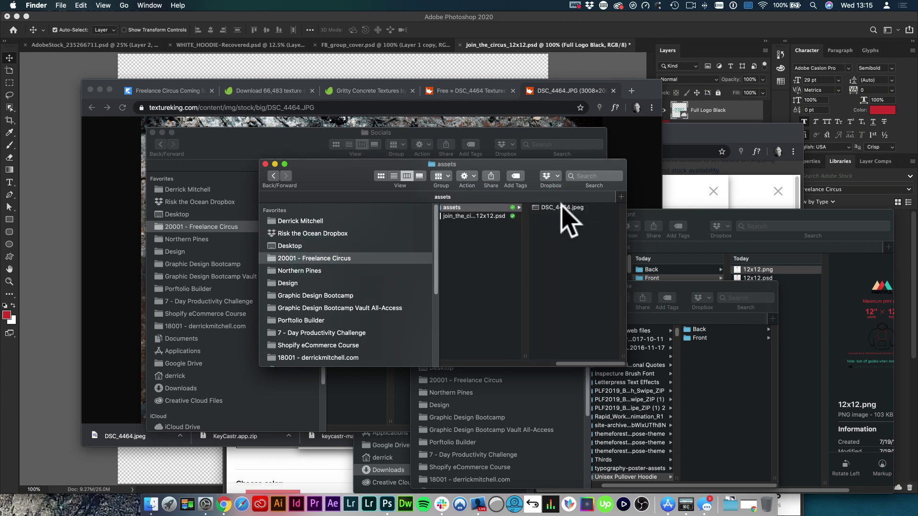
left_click(563, 209)
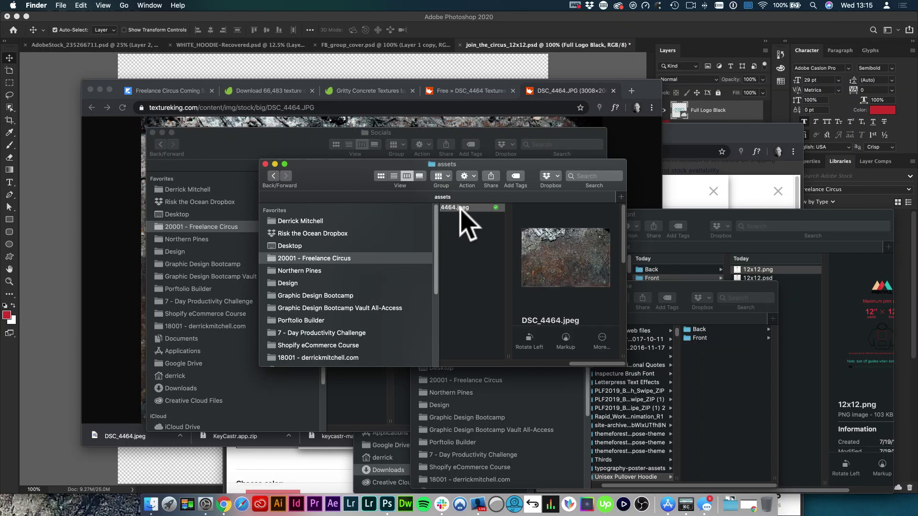
left_click_drag(466, 225, 386, 502)
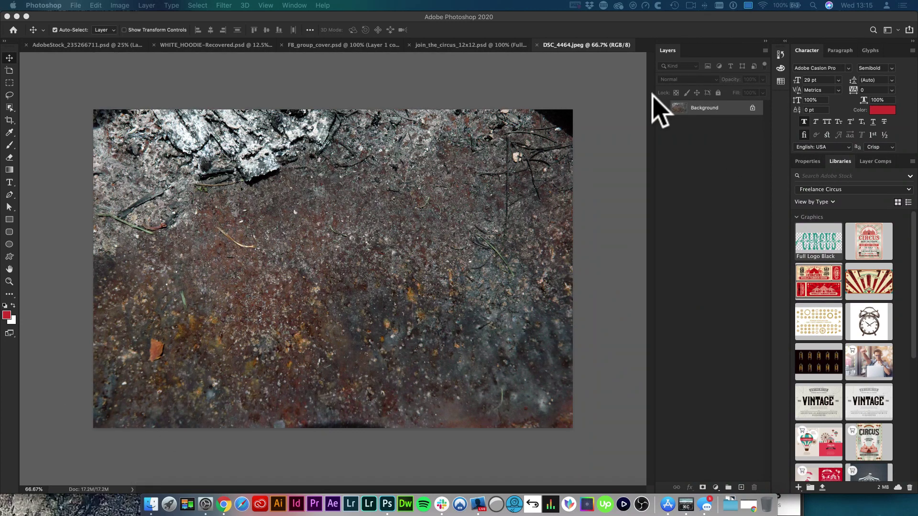
Find KeyCastr with Spotlight, launch it, and open its options
key("super+space")
type("key")
key("BackSpace")
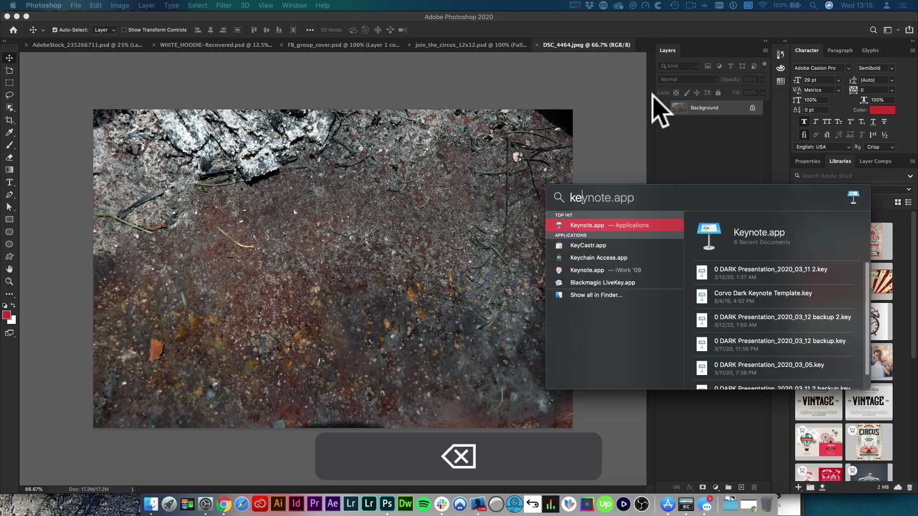
type("yca")
key("Return")
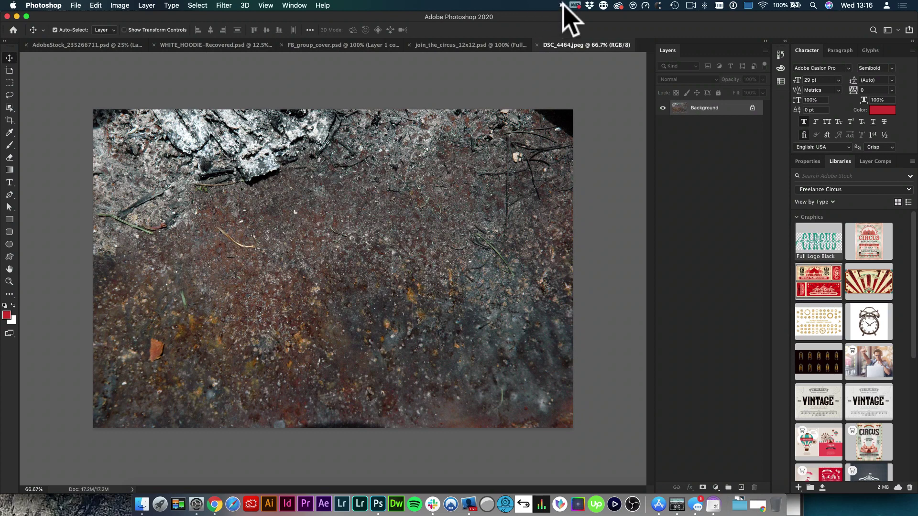
left_click(562, 5)
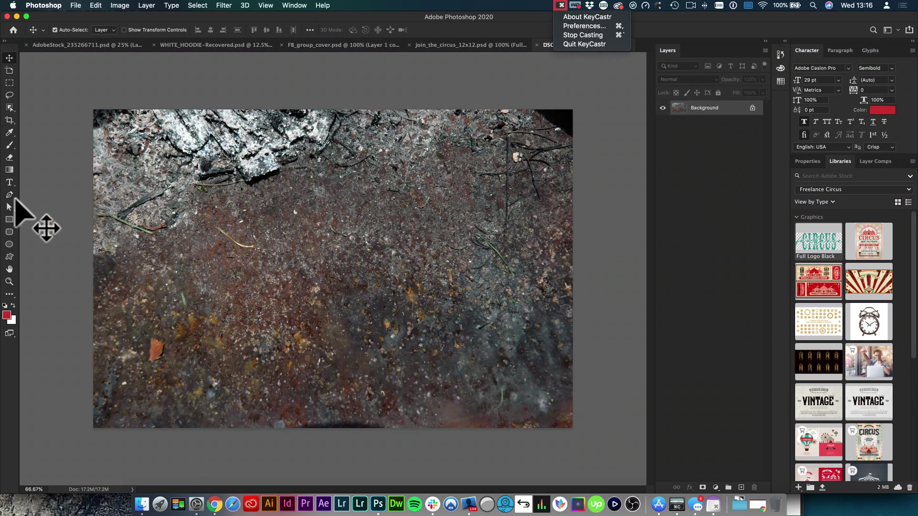
Open KeyCastr's preferences, reposition the keystroke display on the desktop and close the preferences
key("super+comma")
left_click_drag(188, 225, 412, 281)
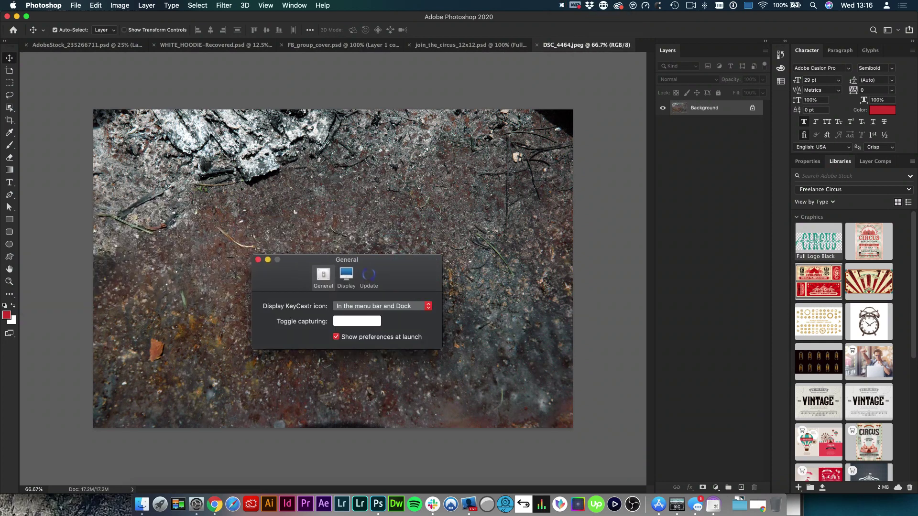
left_click_drag(113, 481, 44, 468)
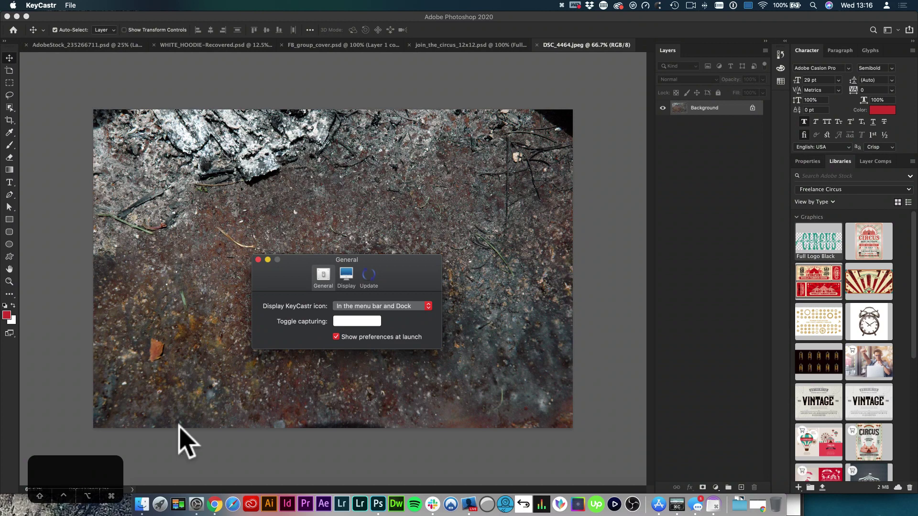
left_click(257, 259)
Test KeyCastr's keystroke display with a few keystrokes and adjust its position on the desktop
key("space")
key("space")
key("space")
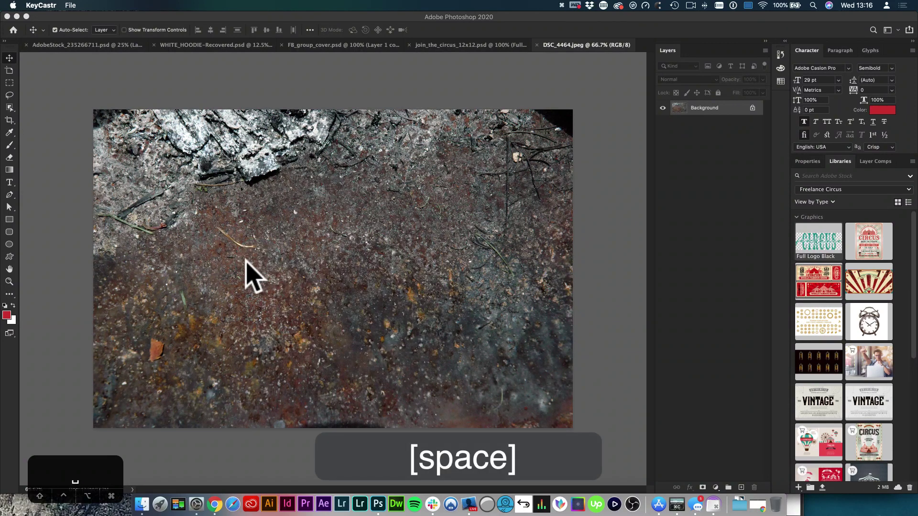
key("space")
key("space")
key("space")
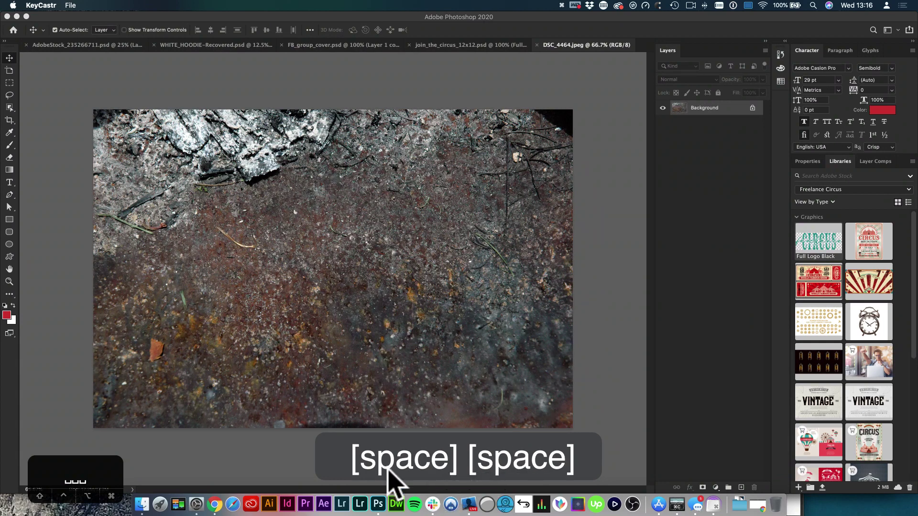
left_click_drag(82, 473, 81, 466)
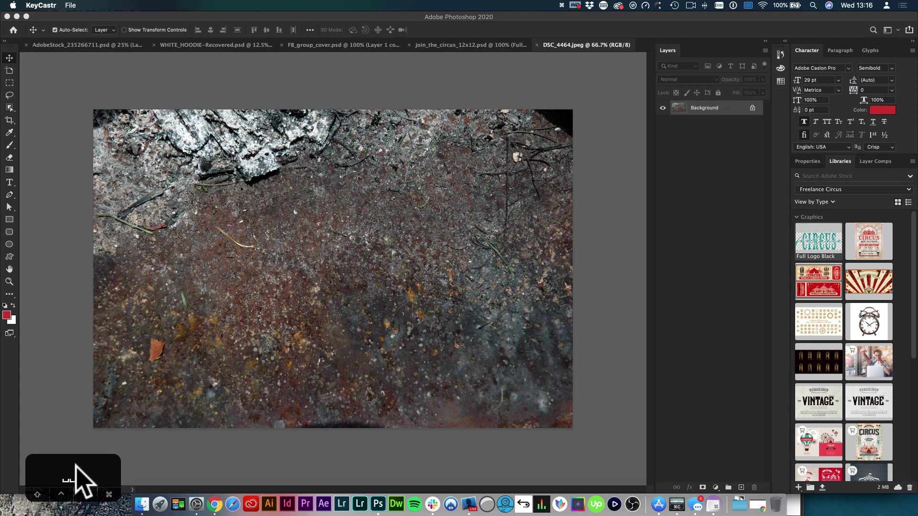
left_click(163, 375)
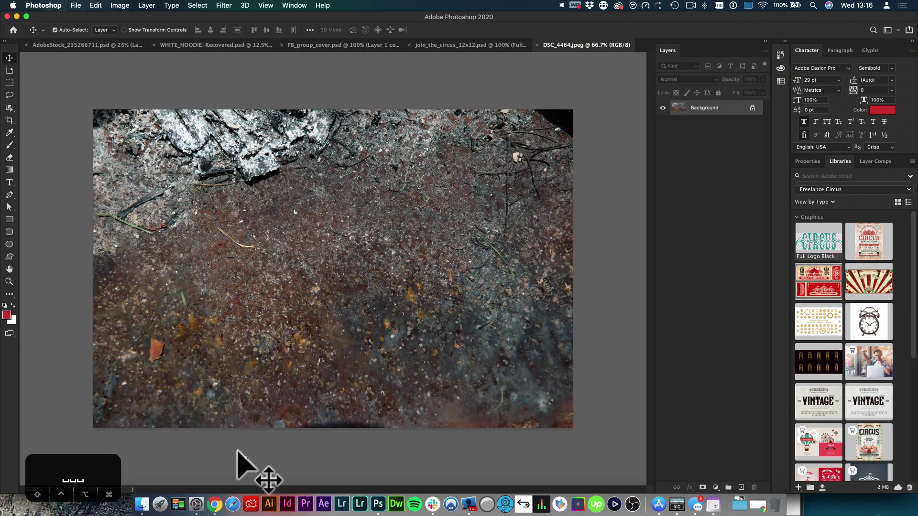
key("space")
key("space")
key("space")
key("super")
key("super")
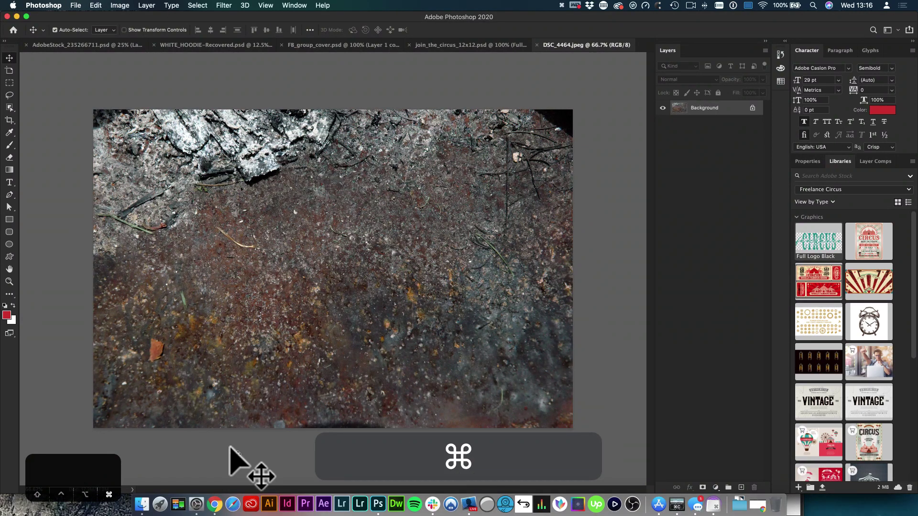
key("super")
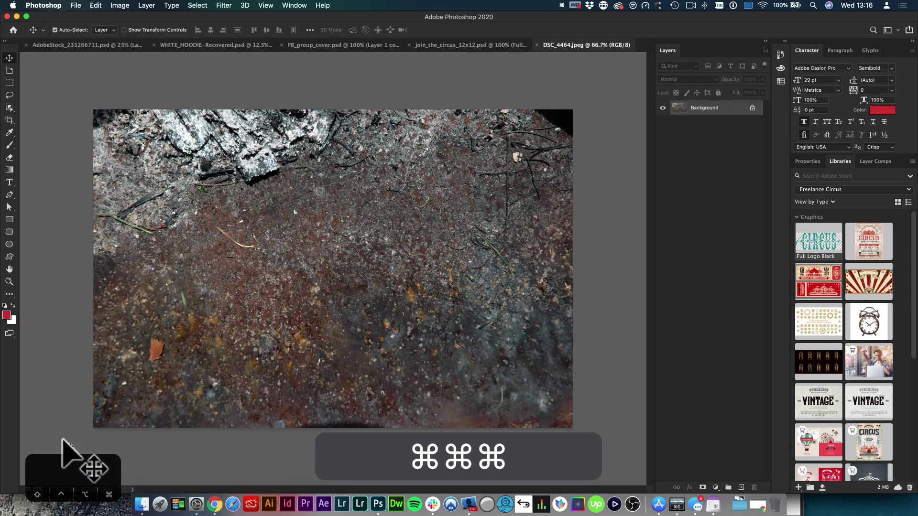
left_click_drag(72, 491, 67, 493)
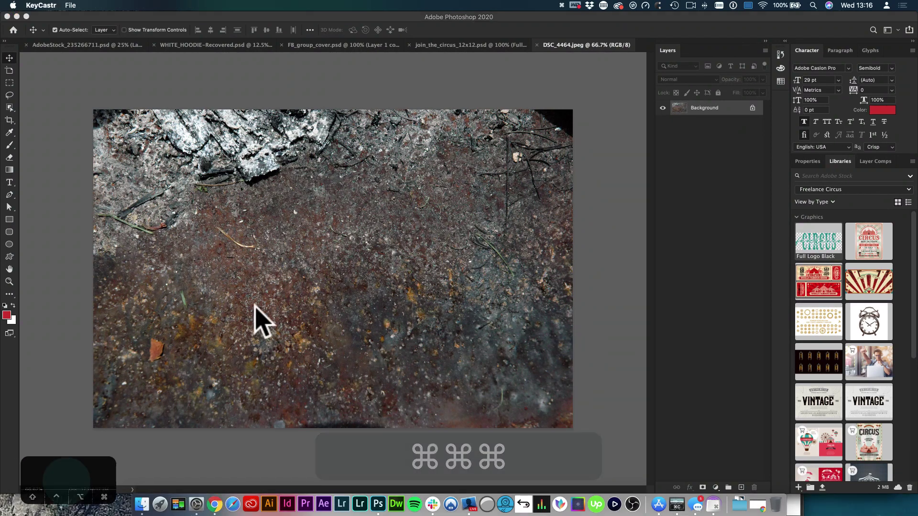
Quit KeyCastr
left_click(562, 5)
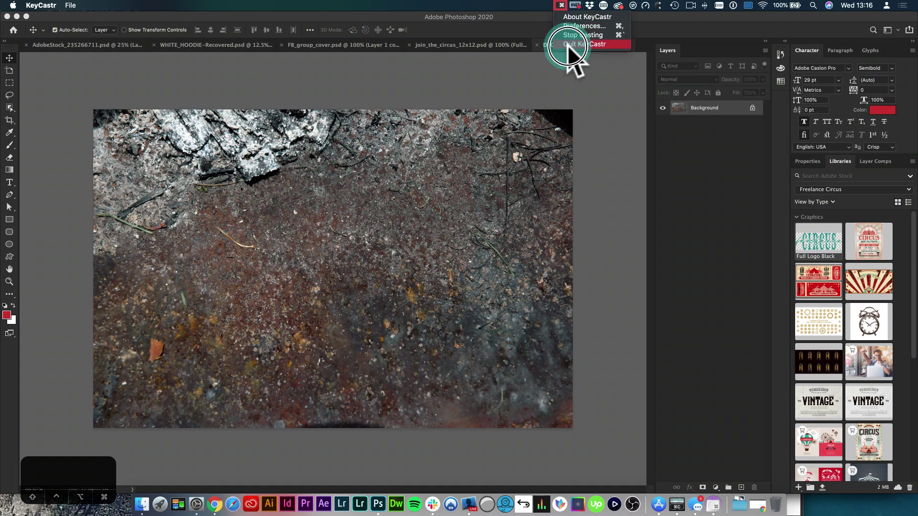
left_click(569, 44)
key("space")
key("space")
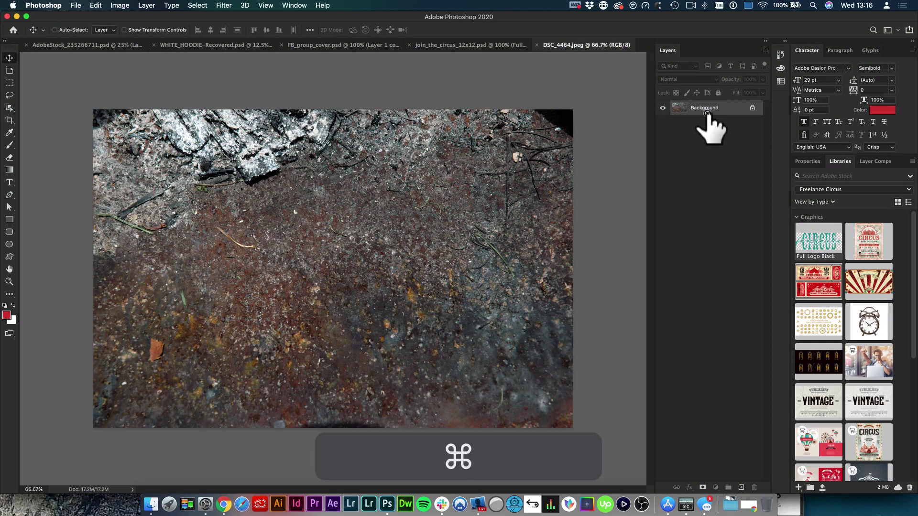
Duplicate the Background layer of DSC_4464.jpeg and hide the original layer beneath the copy
key("super+j")
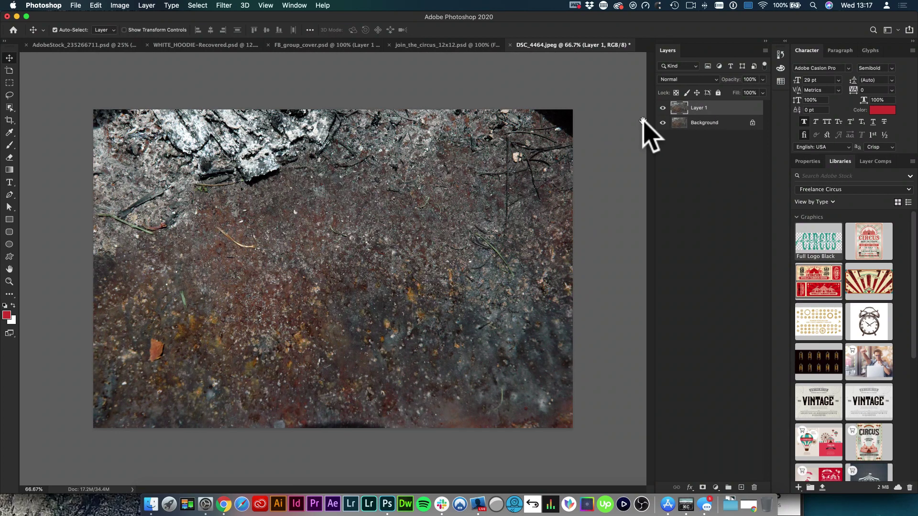
left_click(662, 122)
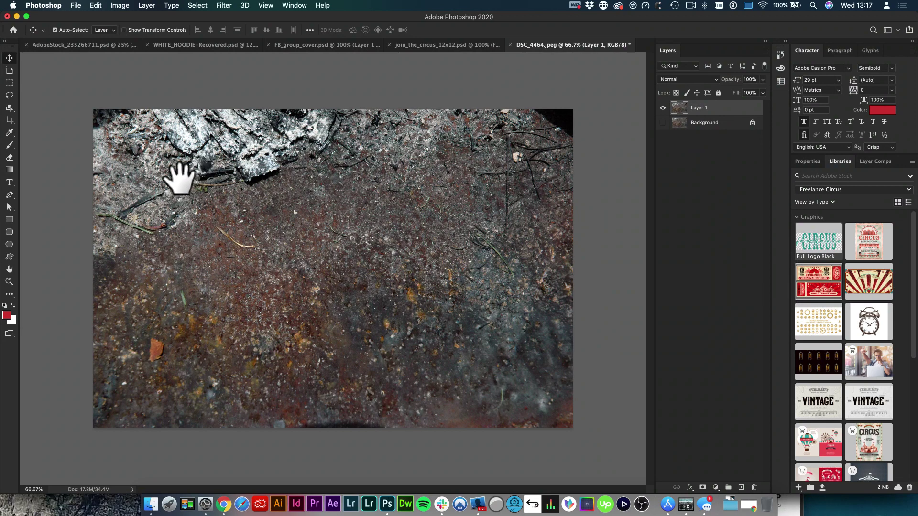
Apply a Threshold adjustment with level 44 to Layer 1, turning the texture into black specks on white
left_click(120, 6)
mouse_move(120, 30)
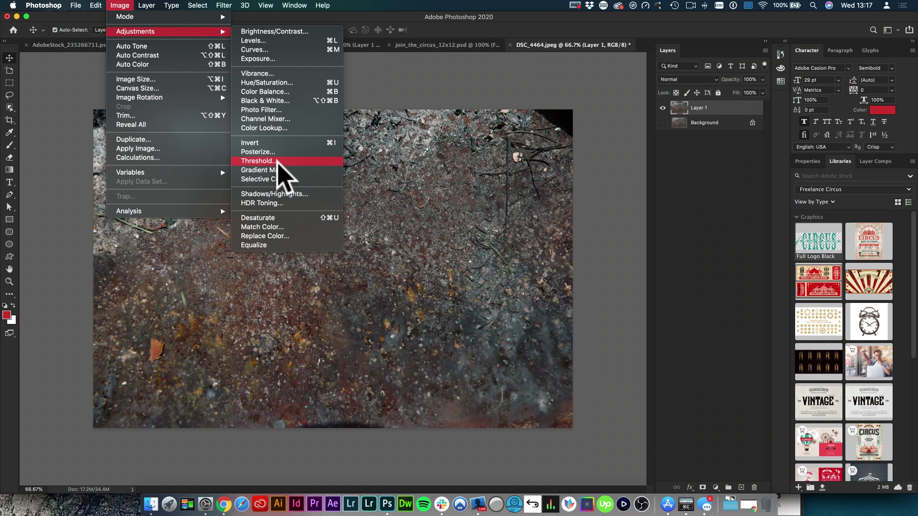
left_click(276, 161)
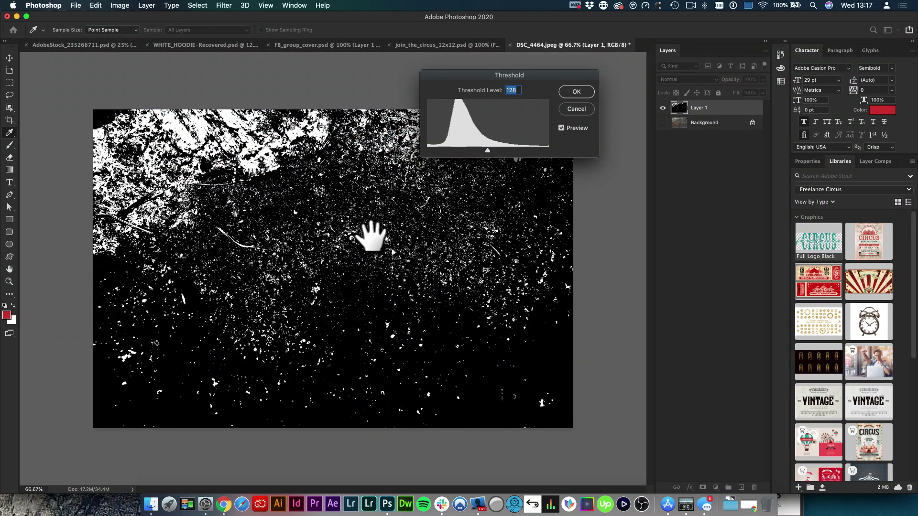
left_click_drag(469, 74, 495, 225)
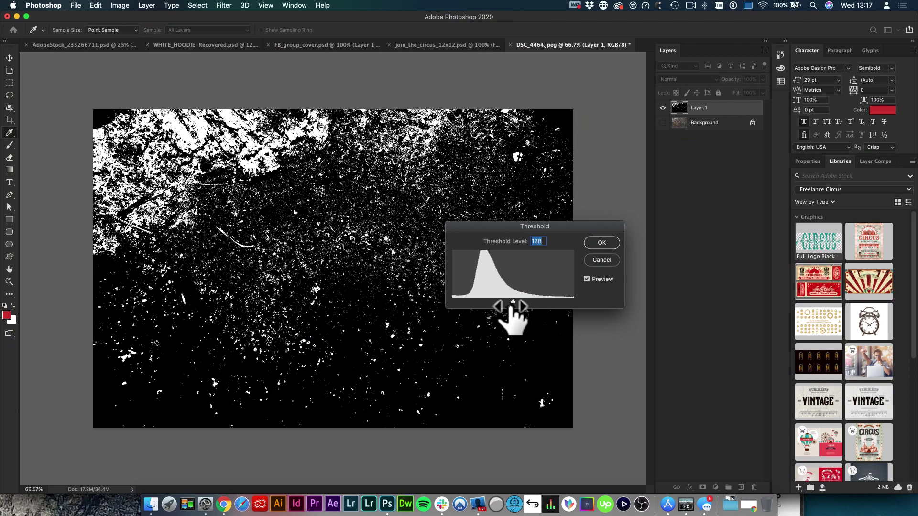
left_click_drag(513, 303, 556, 306)
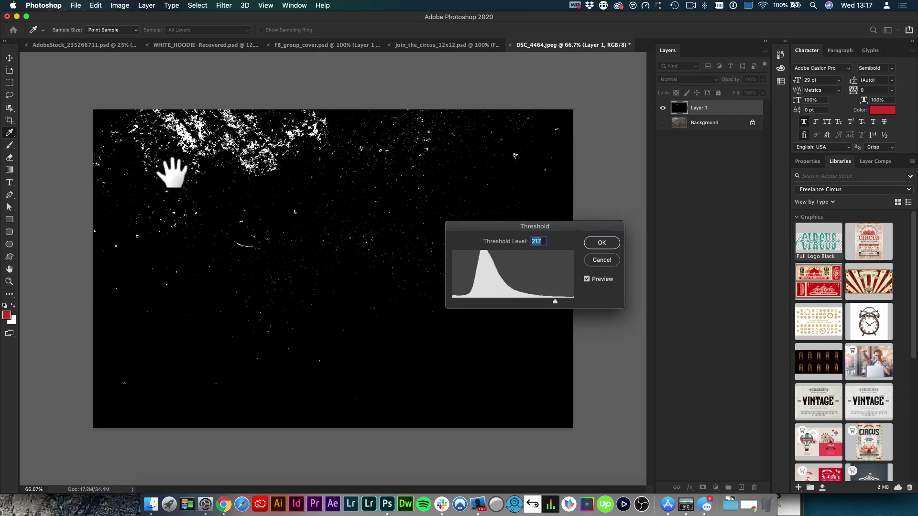
left_click_drag(555, 303, 474, 301)
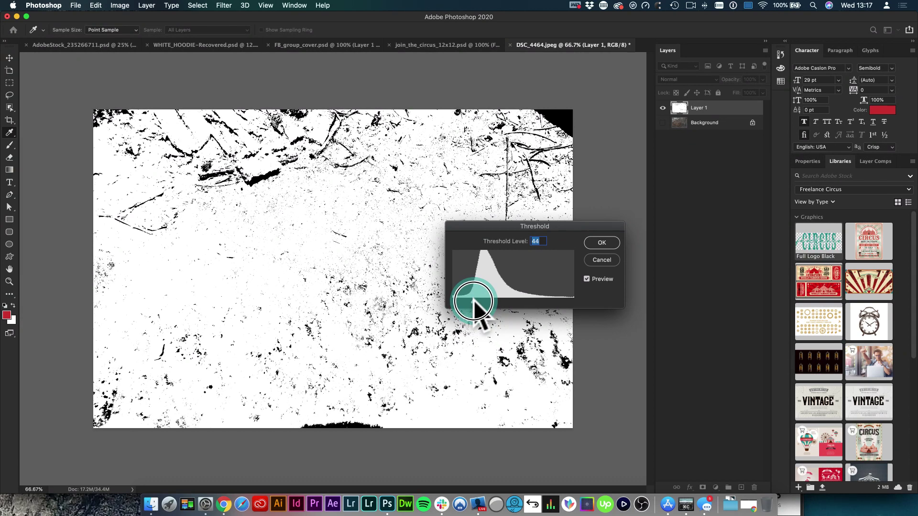
left_click(598, 244)
key("v")
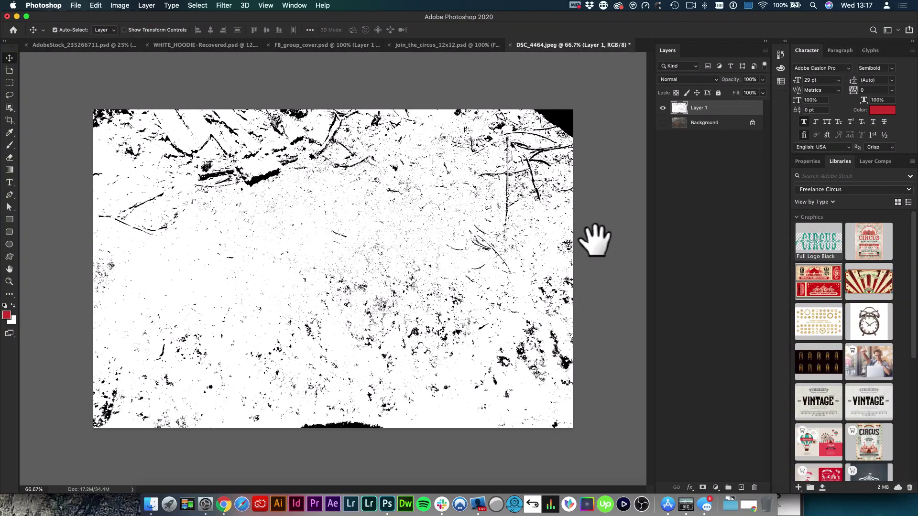
key("l")
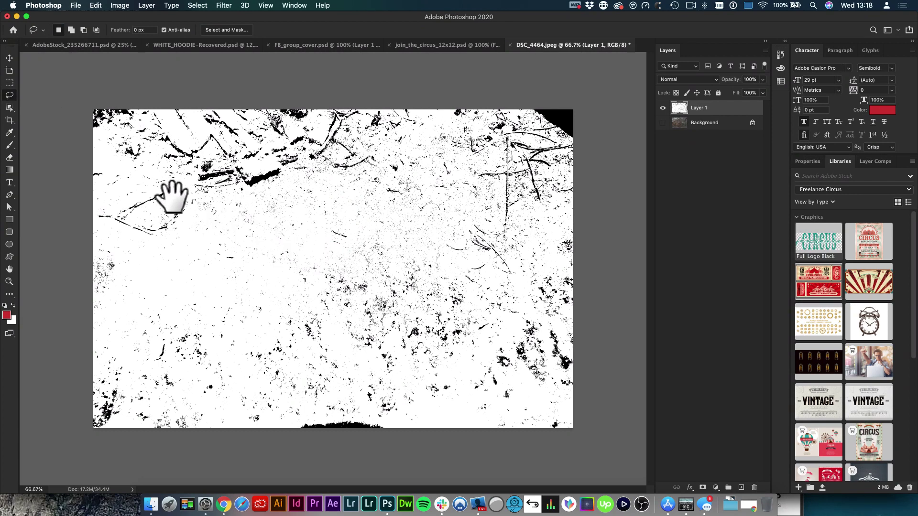
left_click(9, 95)
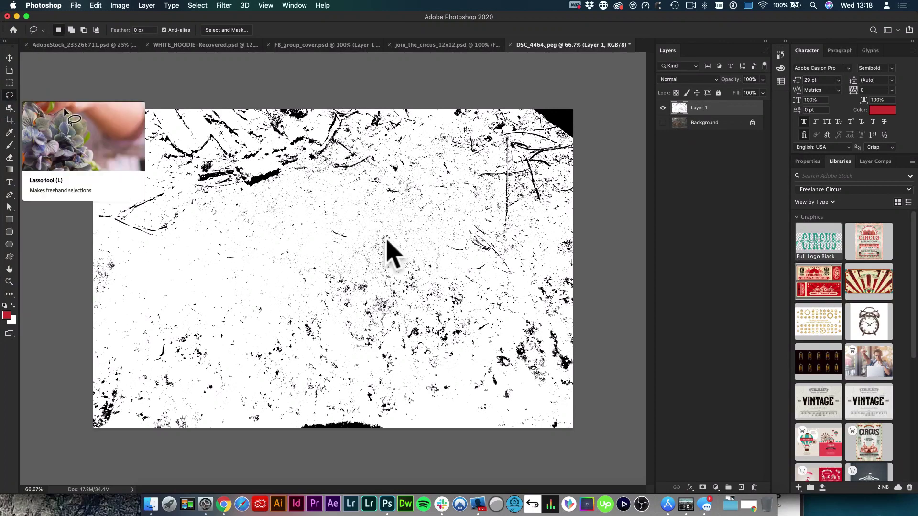
left_click_drag(348, 267, 382, 258)
left_click_drag(353, 264, 423, 335)
left_click_drag(353, 273, 471, 382)
left_click_drag(426, 323, 477, 370)
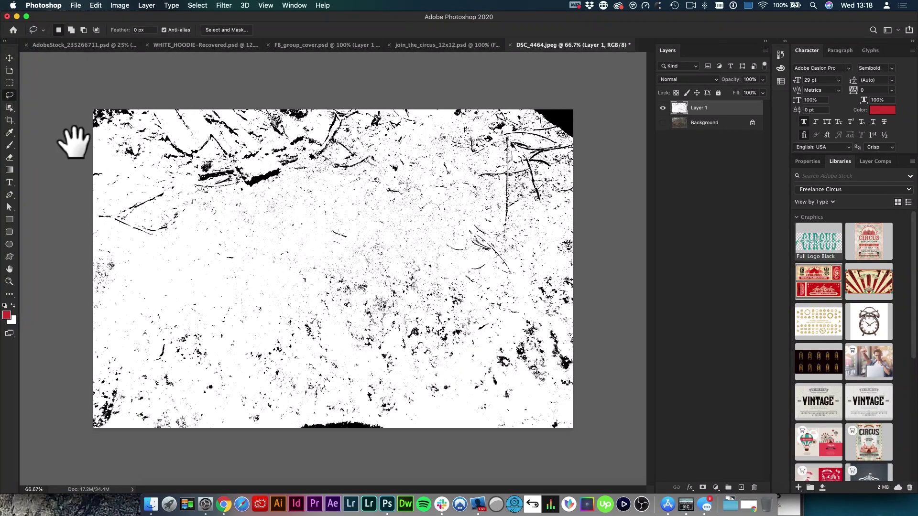
left_click(9, 108)
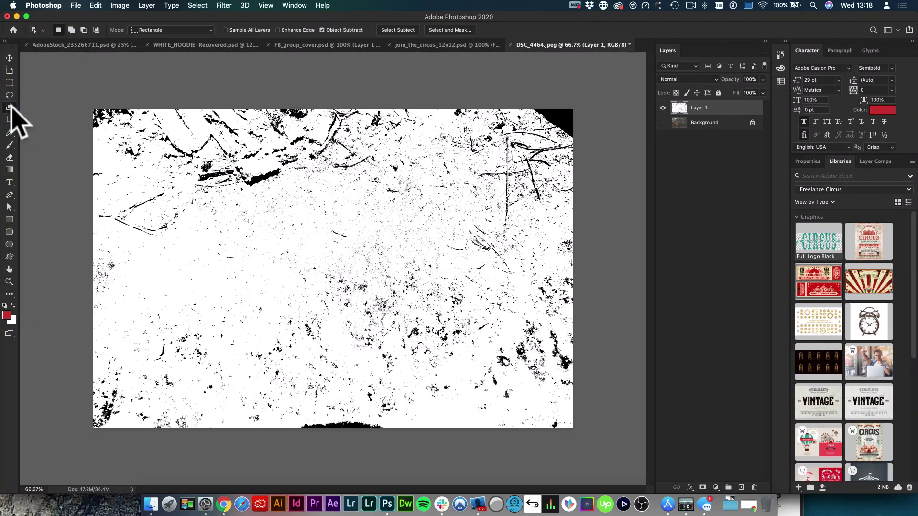
left_click(9, 83)
left_click(468, 281)
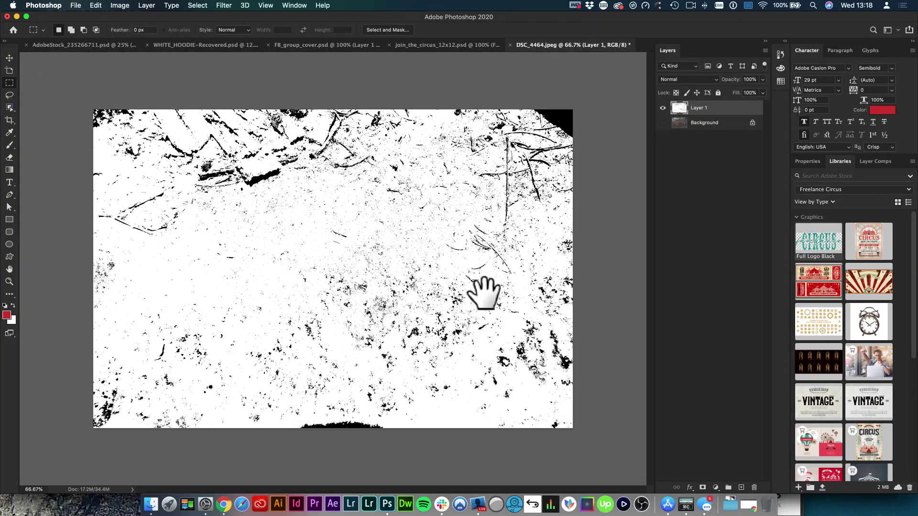
left_click(356, 335)
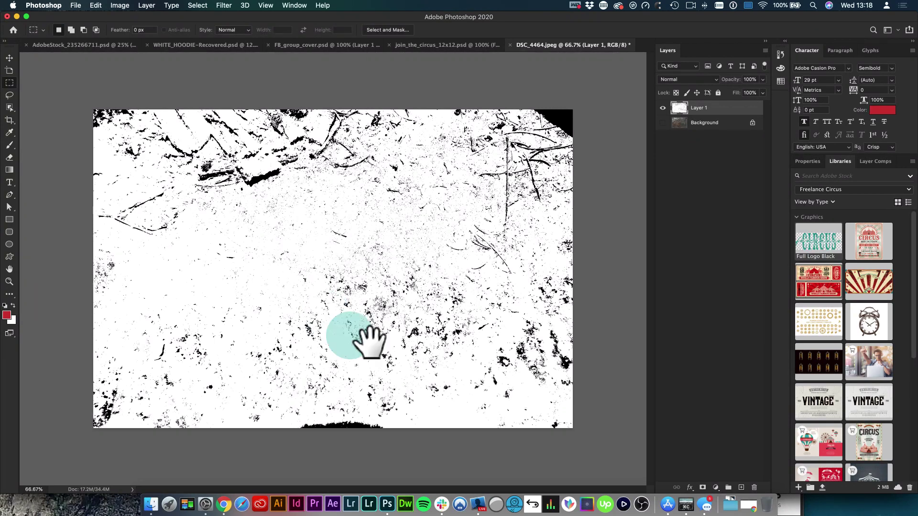
Look up the define commands in Help and start defining a brush preset from the thresholded texture
left_click(119, 6)
mouse_move(327, 6)
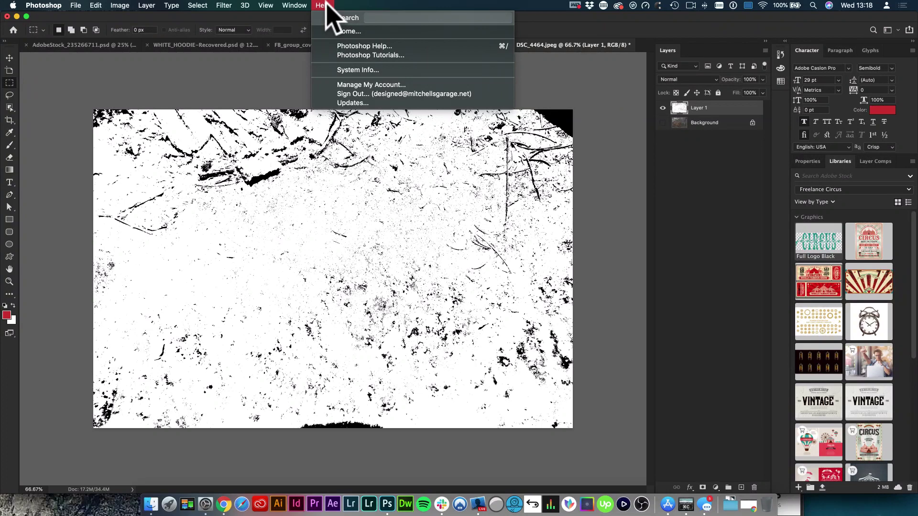
type("define")
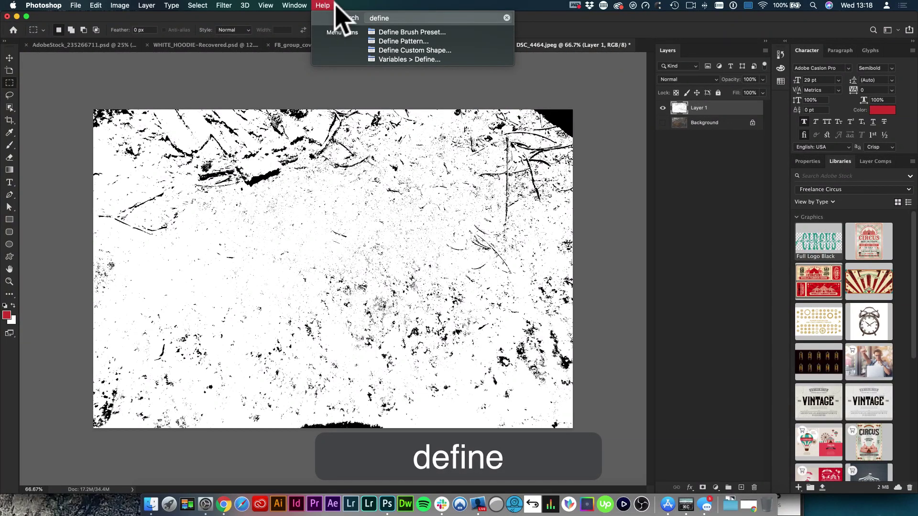
mouse_move(410, 33)
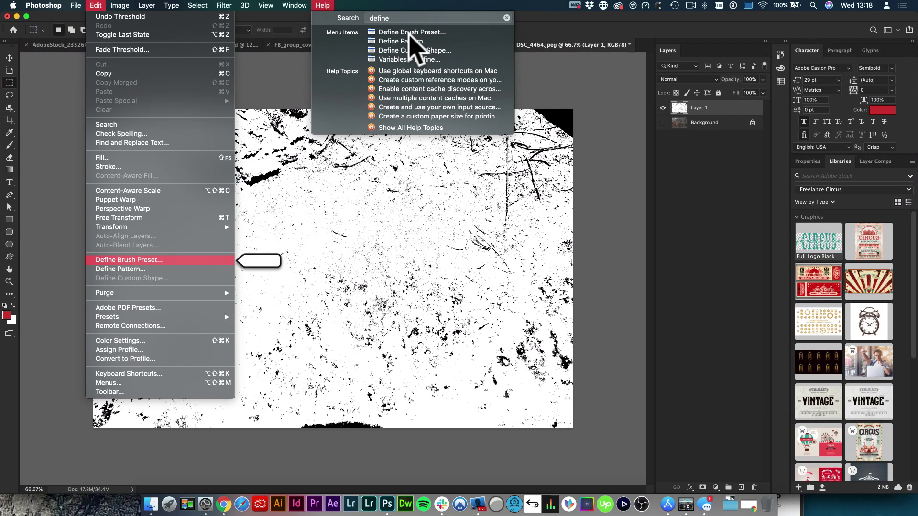
mouse_move(99, 6)
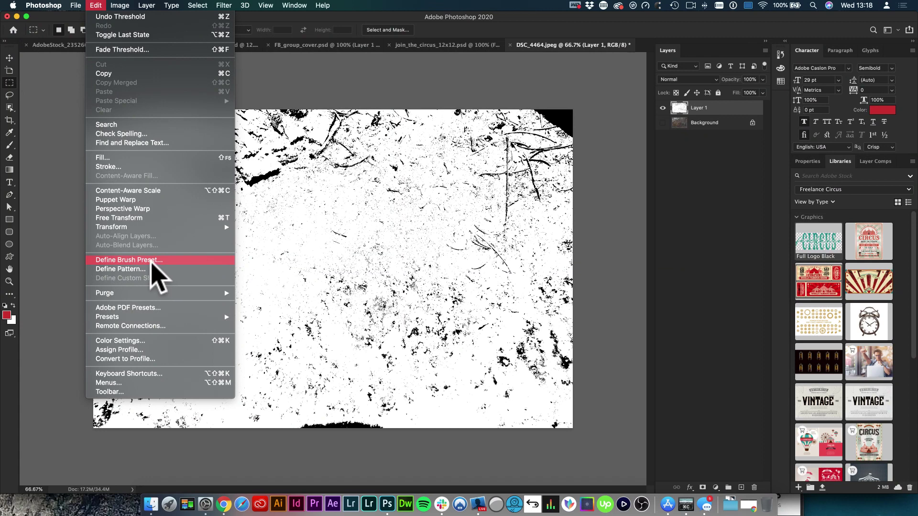
left_click(149, 260)
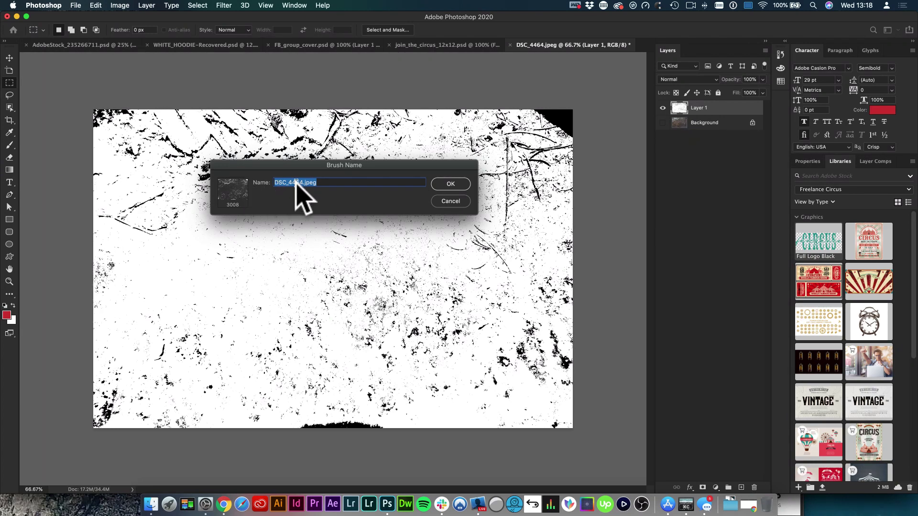
Name the new brush with the owner's first name followed by "sample grunge texture brush" and save it
type("derrick's s")
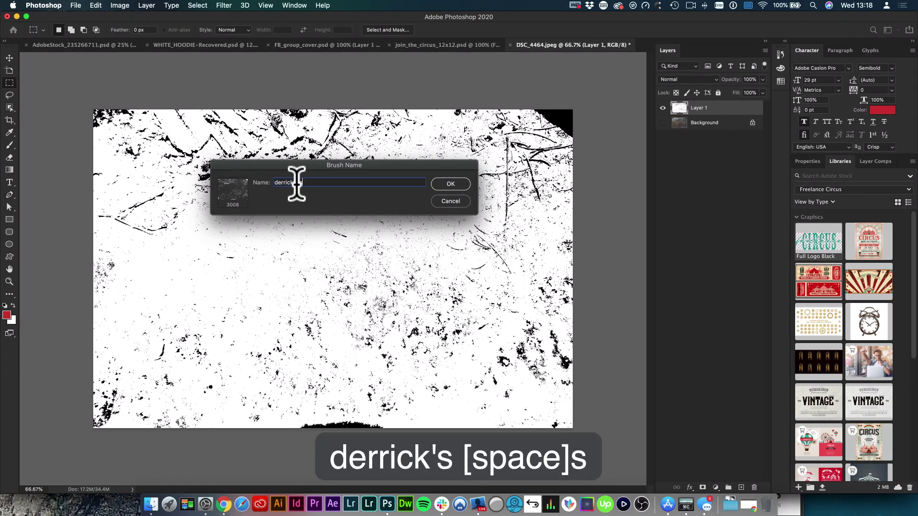
type("tample grunge tex")
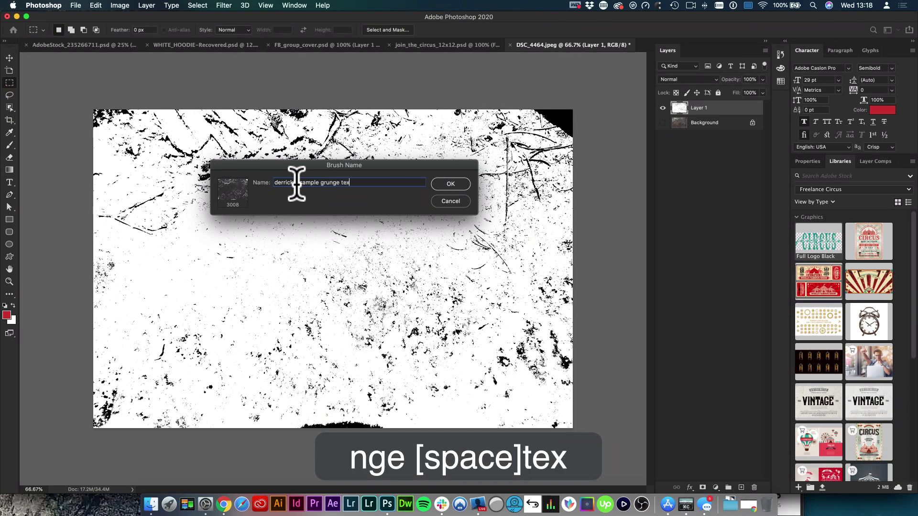
type("ture bursh")
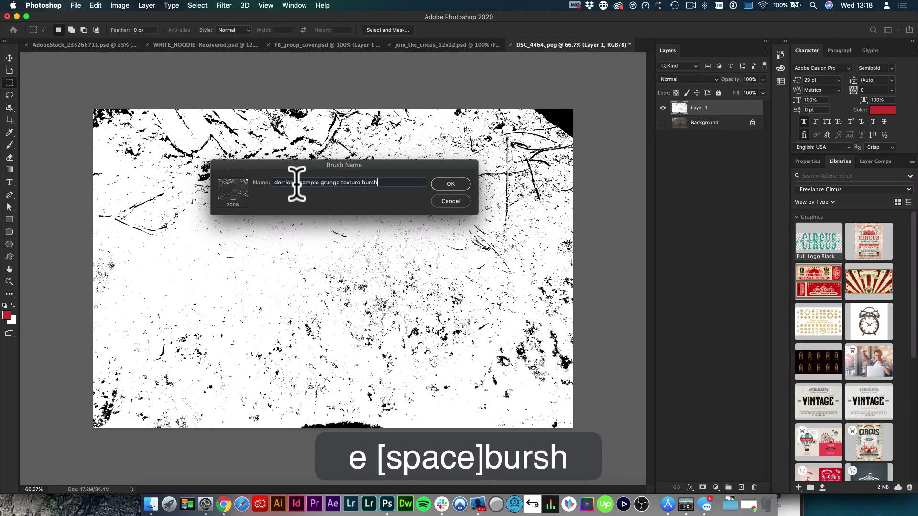
key("BackSpace")
key("BackSpace")
key("BackSpace")
key("BackSpace")
type("rush")
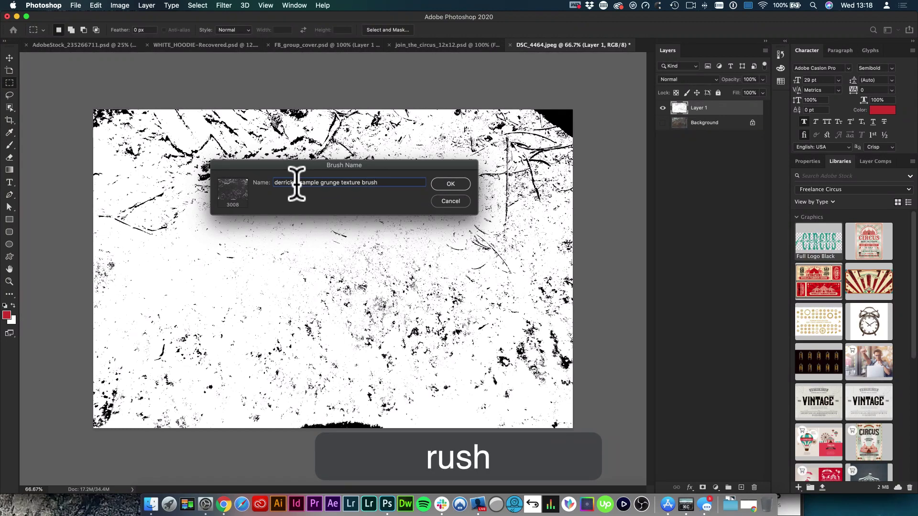
key("Return")
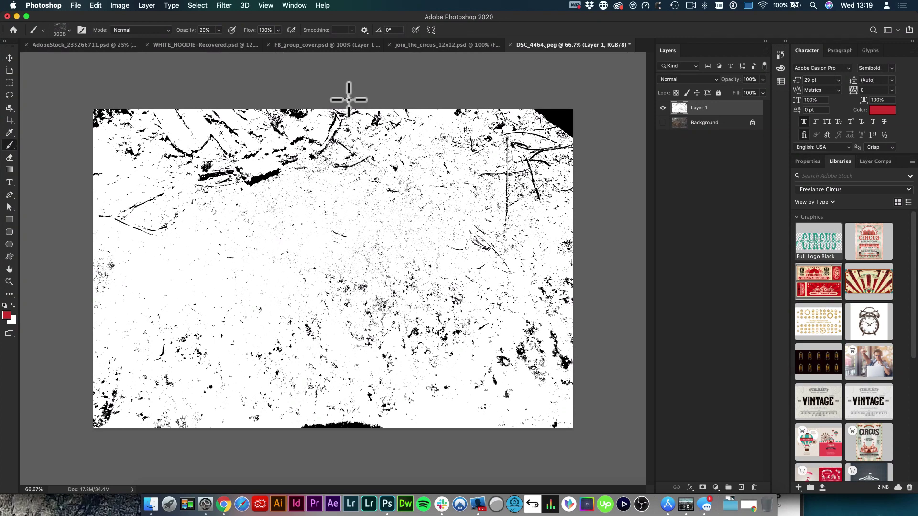
Return to join_the_circus_12x12.psd and add a layer mask to the Full Logo Black layer
left_click(451, 44)
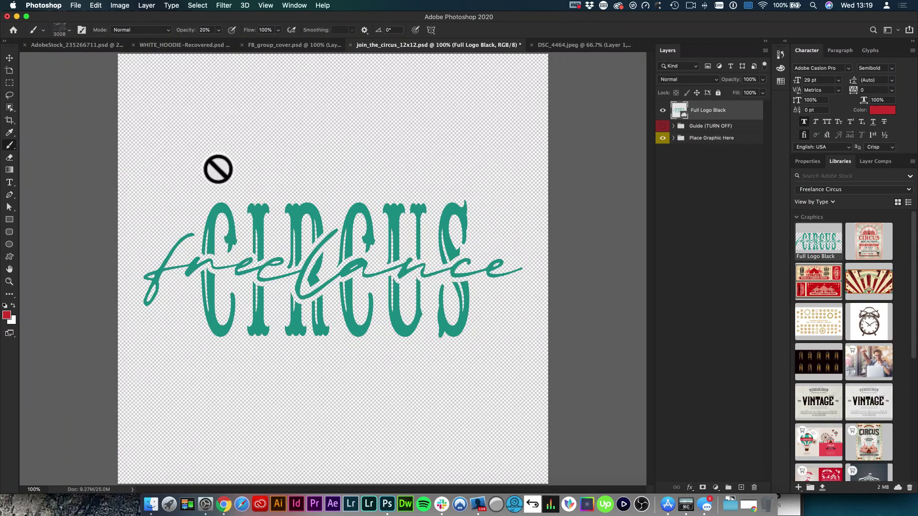
left_click(10, 58)
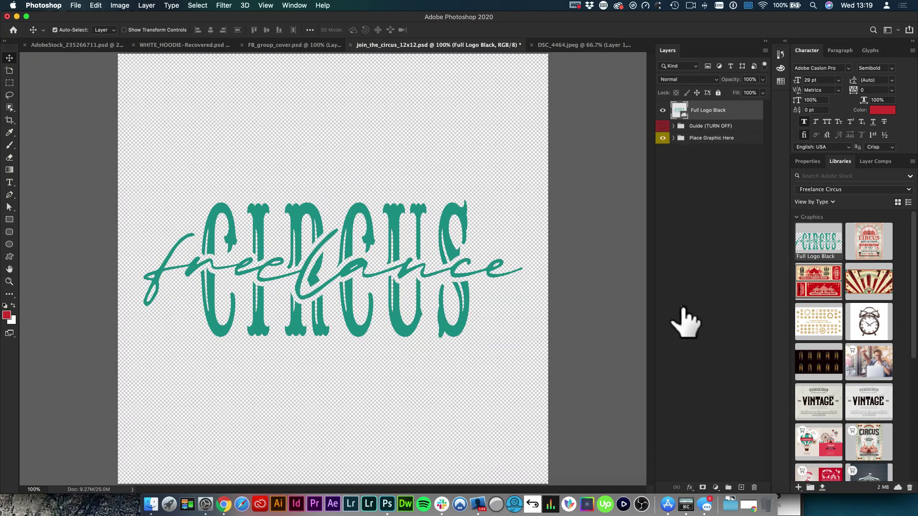
left_click(703, 487)
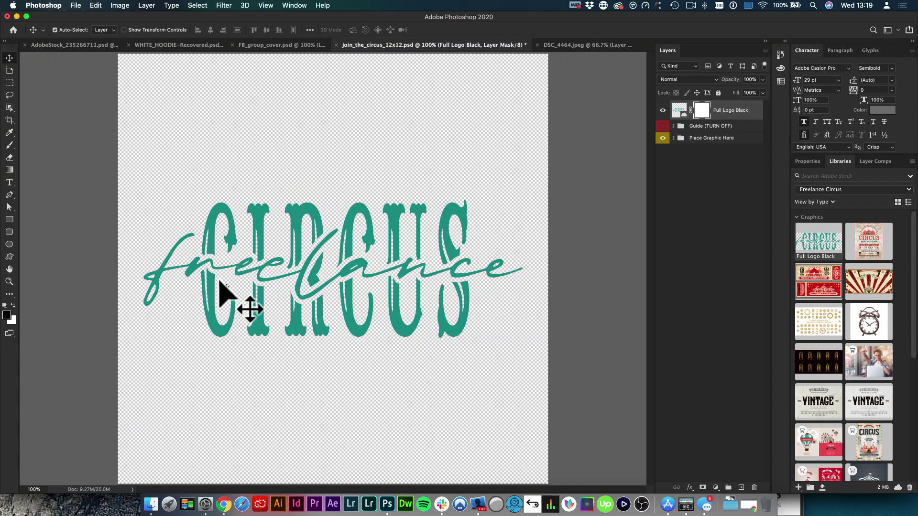
Stamp the new 3008 px grunge brush in black at 20% opacity repeatedly over the logo's layer mask to distress the lettering
key("b")
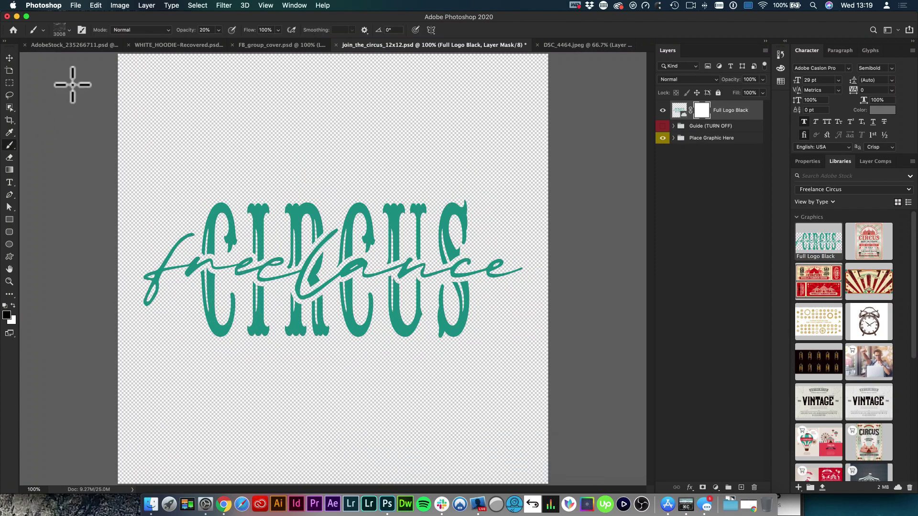
left_click(64, 32)
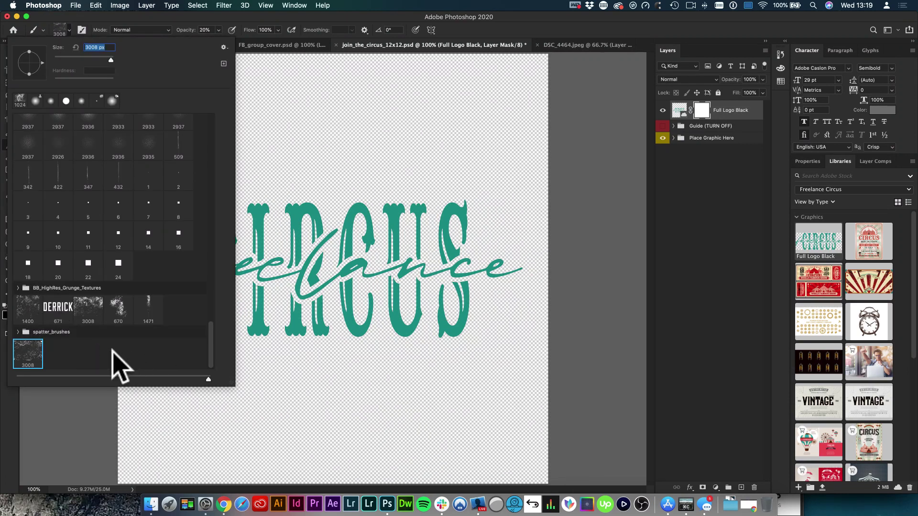
left_click_drag(234, 385, 338, 440)
scroll(205, 388, "down", 3)
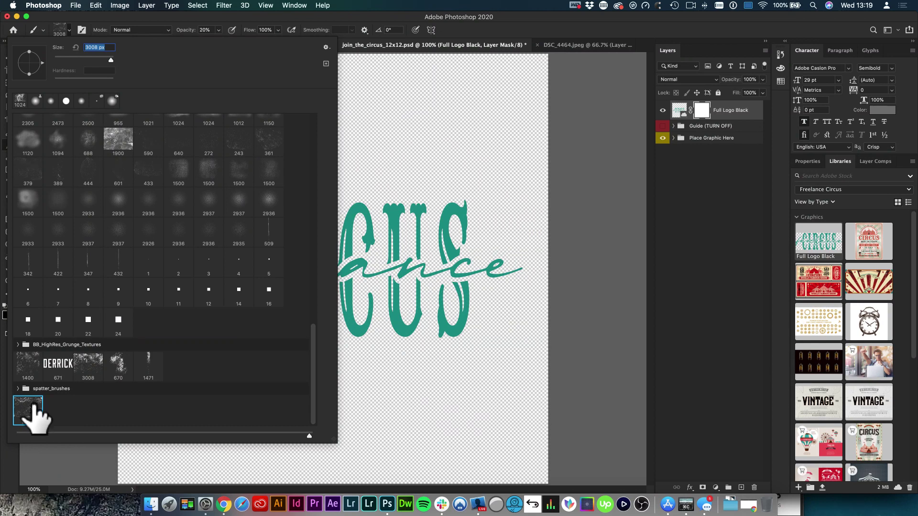
left_click(387, 103)
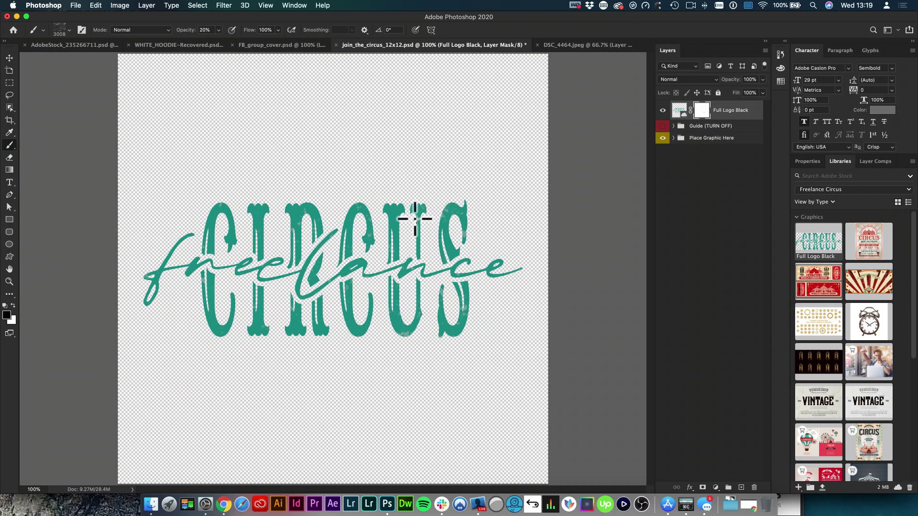
left_click(235, 257)
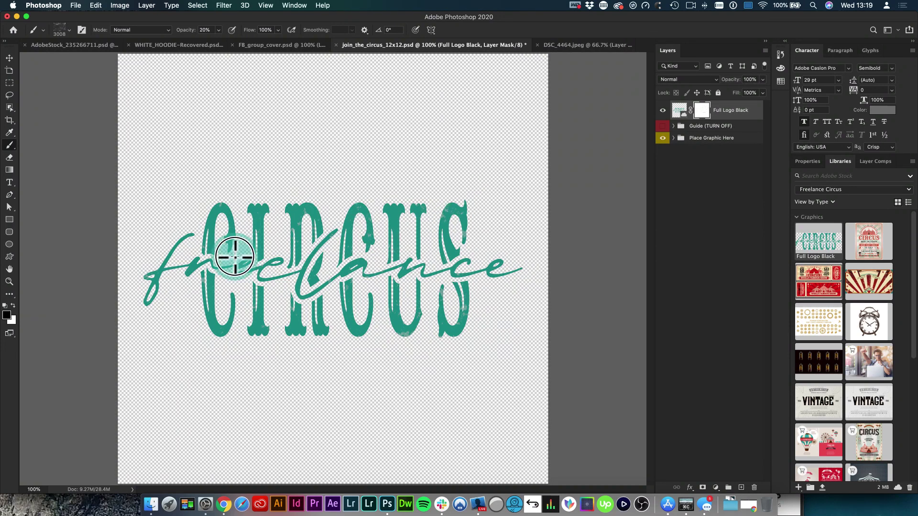
left_click(233, 259)
left_click(202, 287)
left_click(296, 247)
left_click(392, 218)
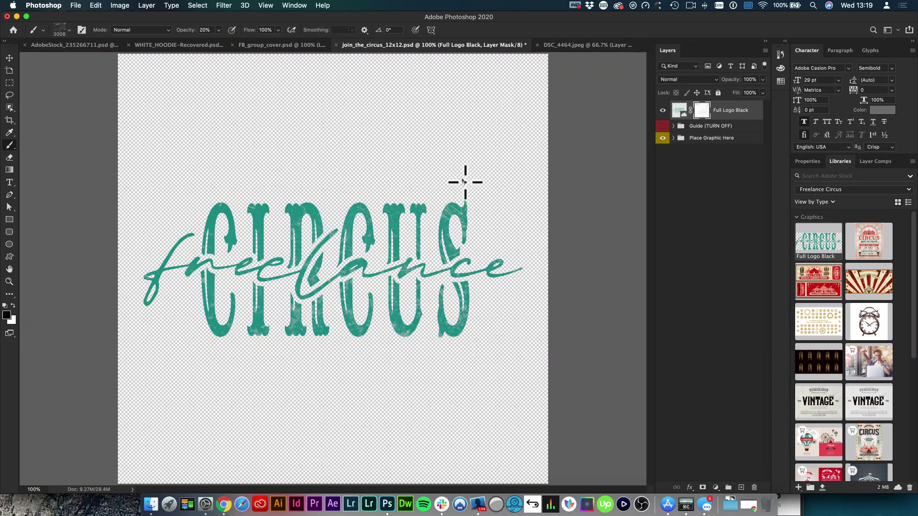
left_click(220, 186)
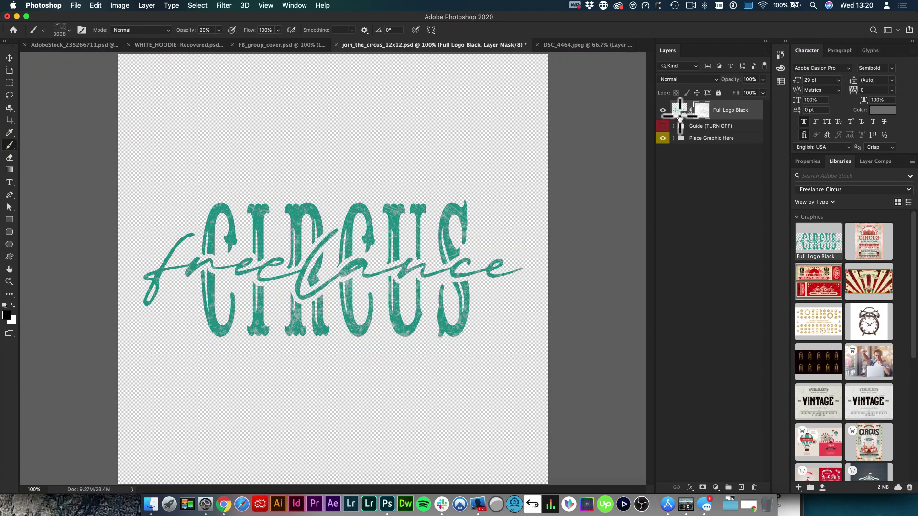
Add a black Color Overlay at 100% opacity to the Full Logo Black layer
left_click(680, 110)
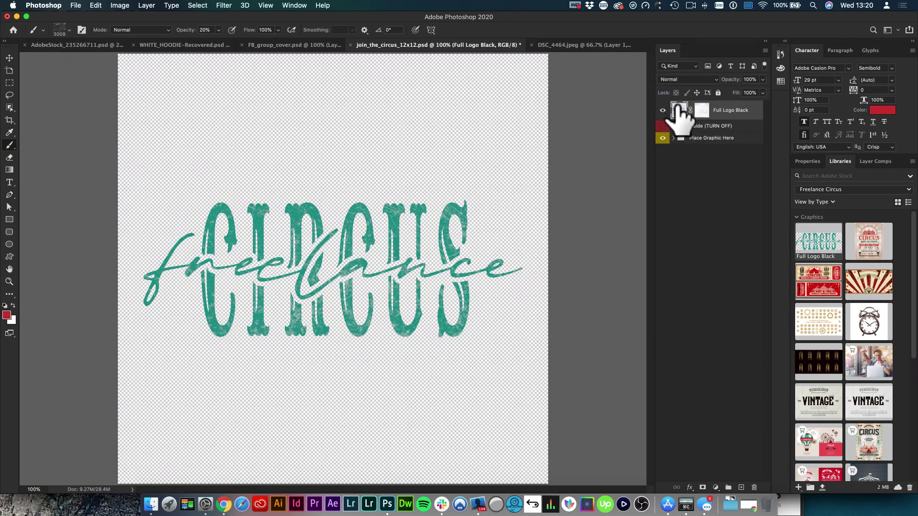
left_click(690, 488)
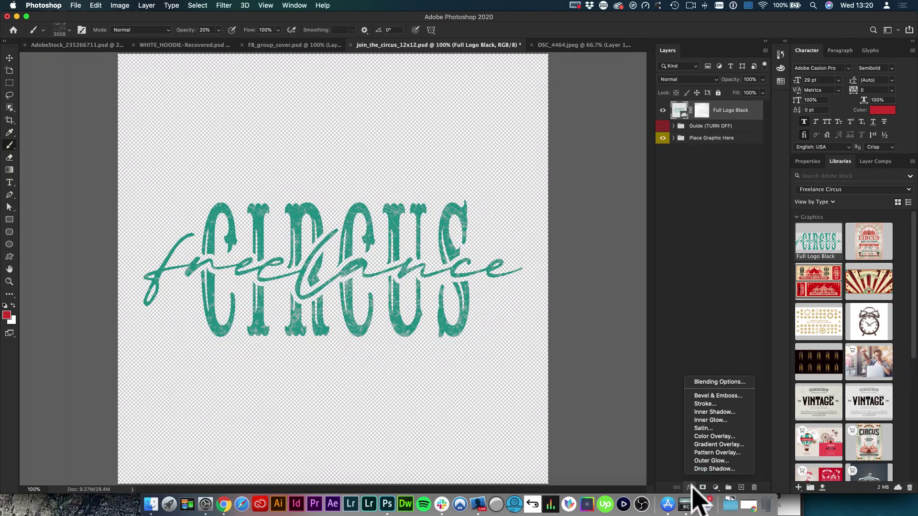
left_click(721, 437)
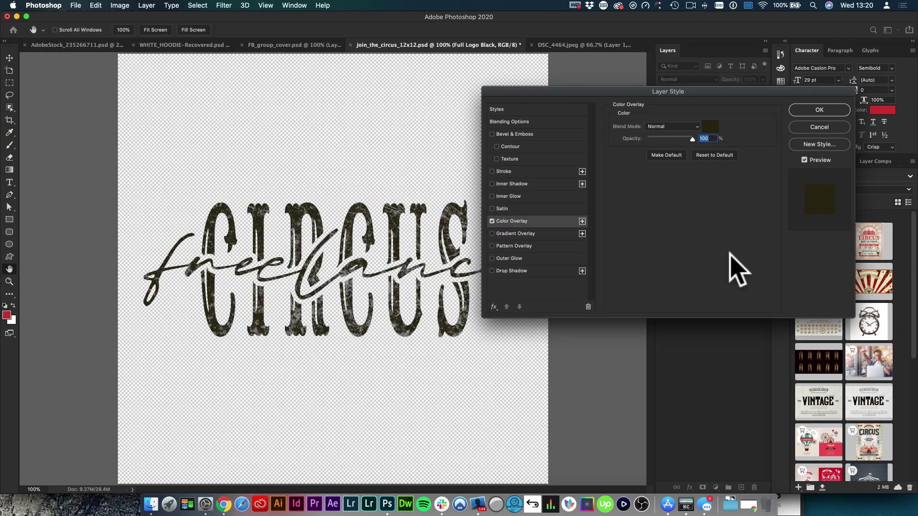
left_click(710, 126)
left_click_drag(527, 248, 423, 290)
left_click(660, 147)
left_click(819, 110)
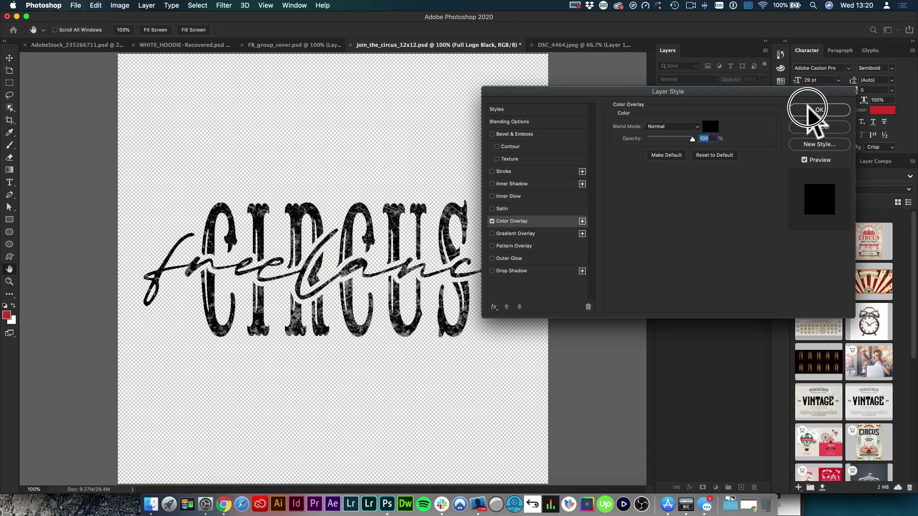
Create a new layer beneath the Full Logo Black layer and fill it with a bright turquoise foreground color
key("b")
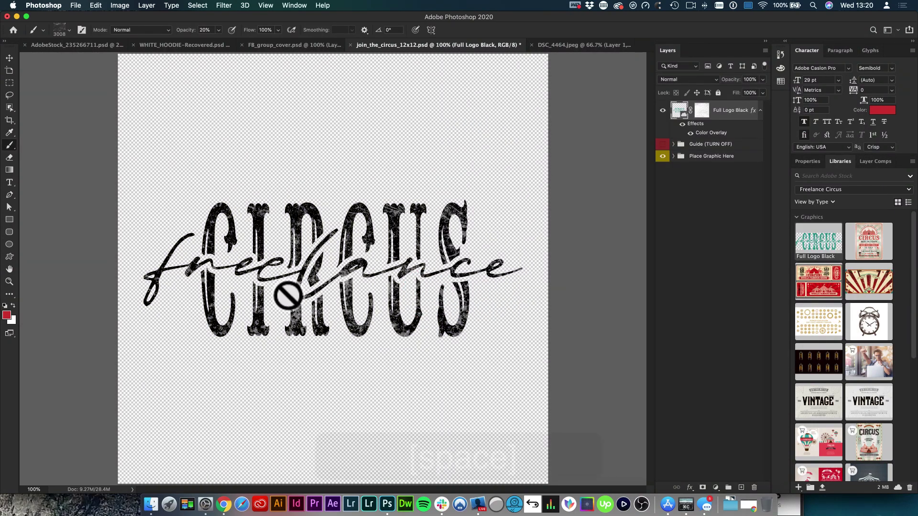
left_click(308, 268, "super")
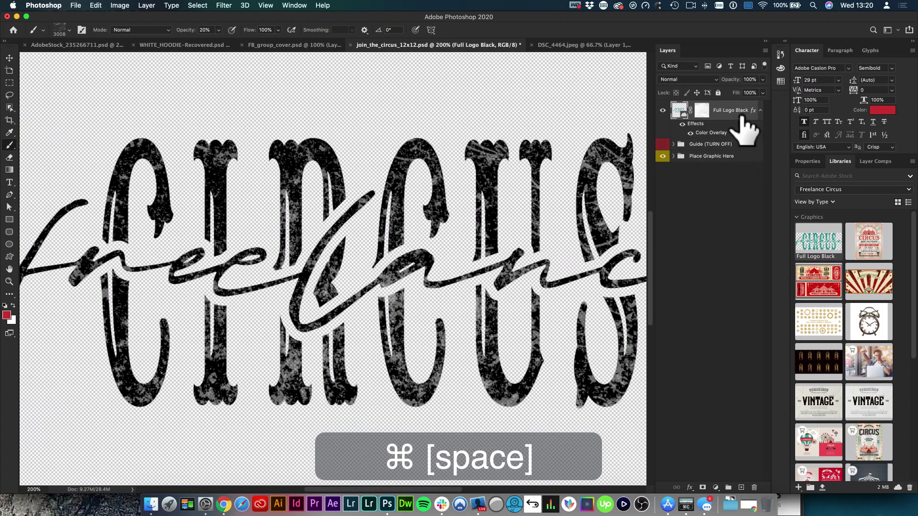
left_click(742, 487, "super")
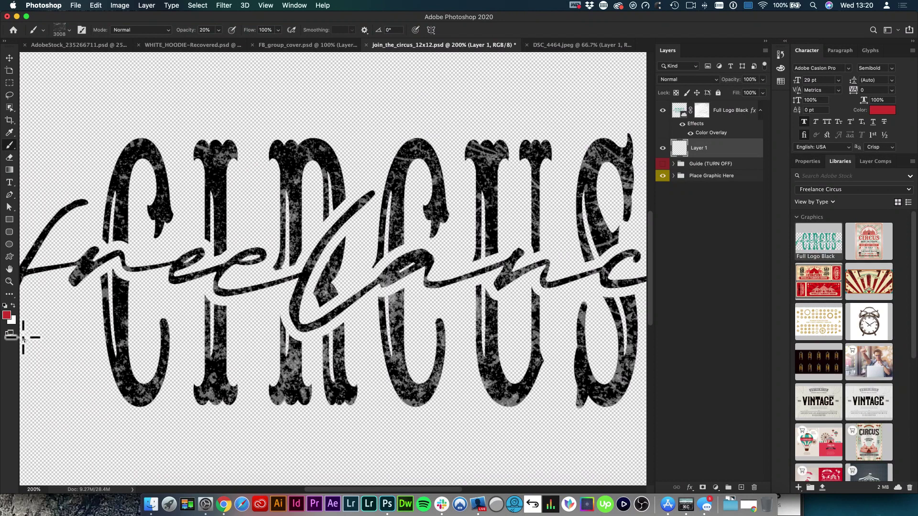
left_click(6, 315)
left_click(574, 214)
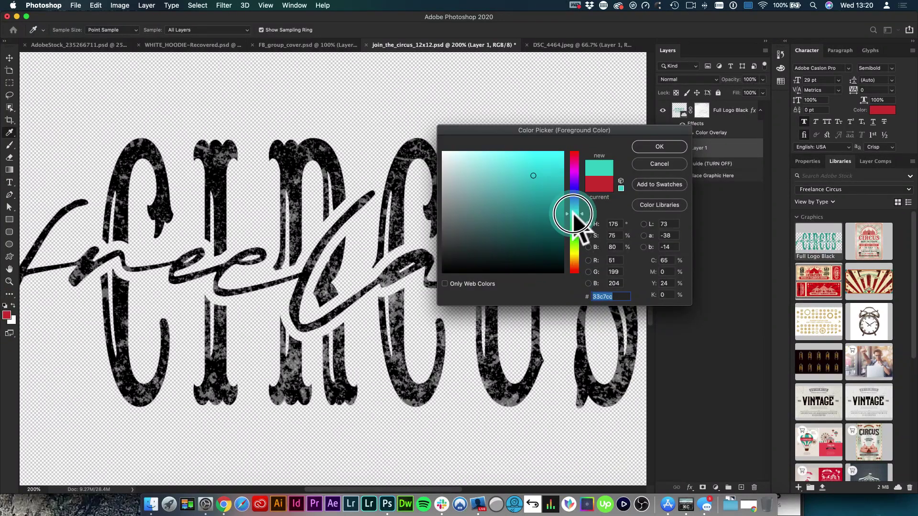
left_click(658, 145)
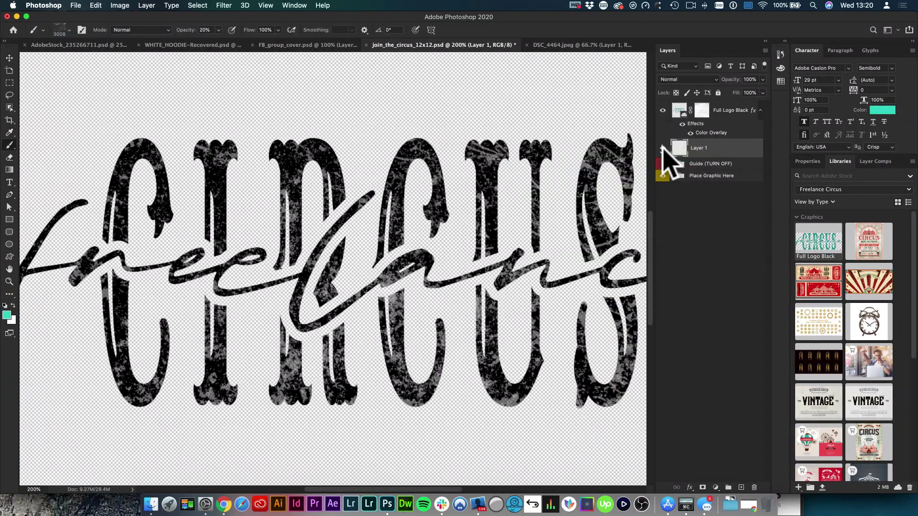
key("alt+BackSpace")
left_click(662, 148)
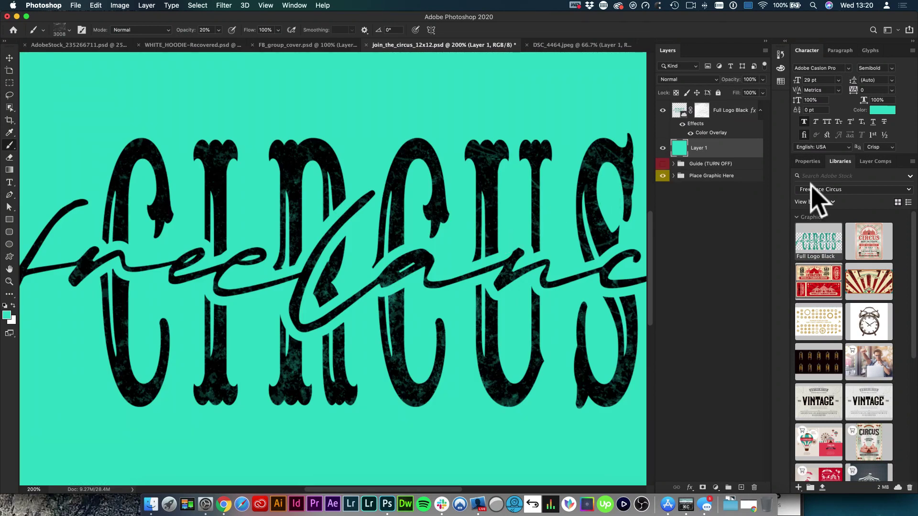
Stamp more black grunge texture onto the Full Logo Black layer mask to wear the letters away further
left_click(702, 110)
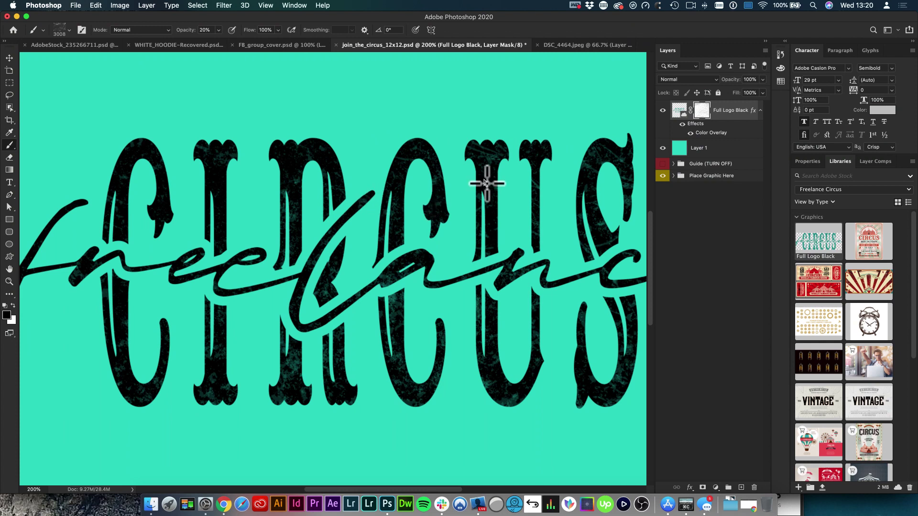
key("b")
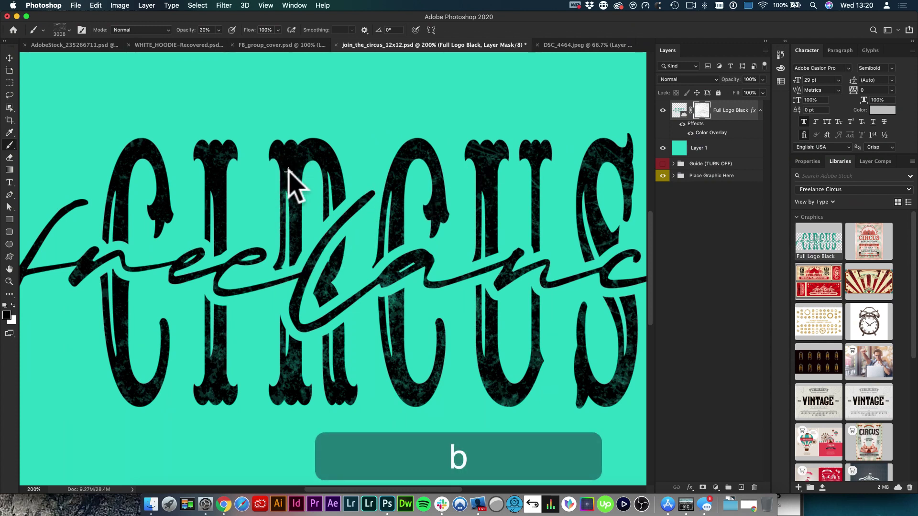
left_click(288, 169)
left_click(287, 169)
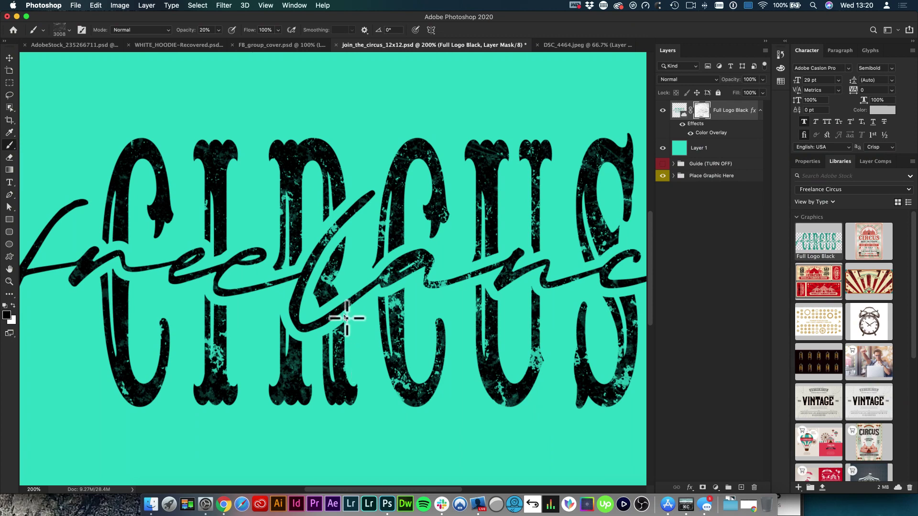
Inspect the distressed lettering up close across the whole width of the logo
key("space")
left_click_drag(220, 236, 340, 230)
key("space")
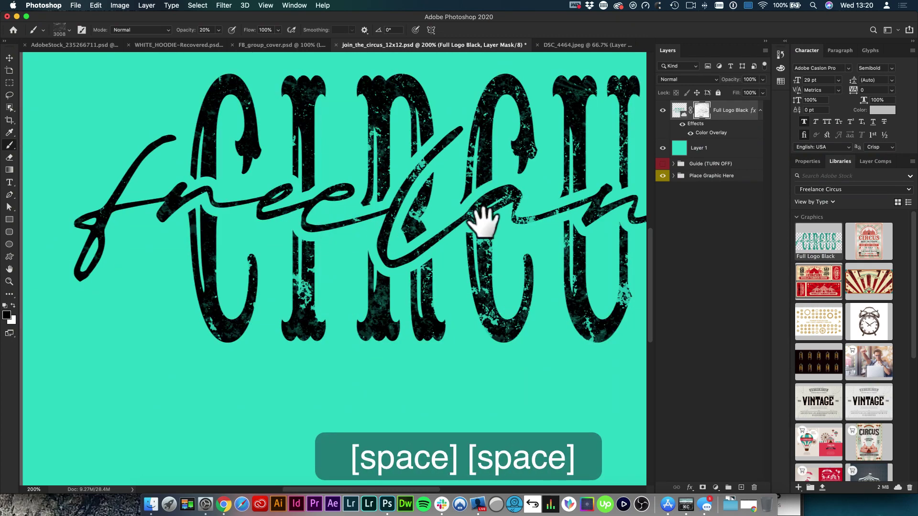
left_click_drag(489, 222, 293, 257)
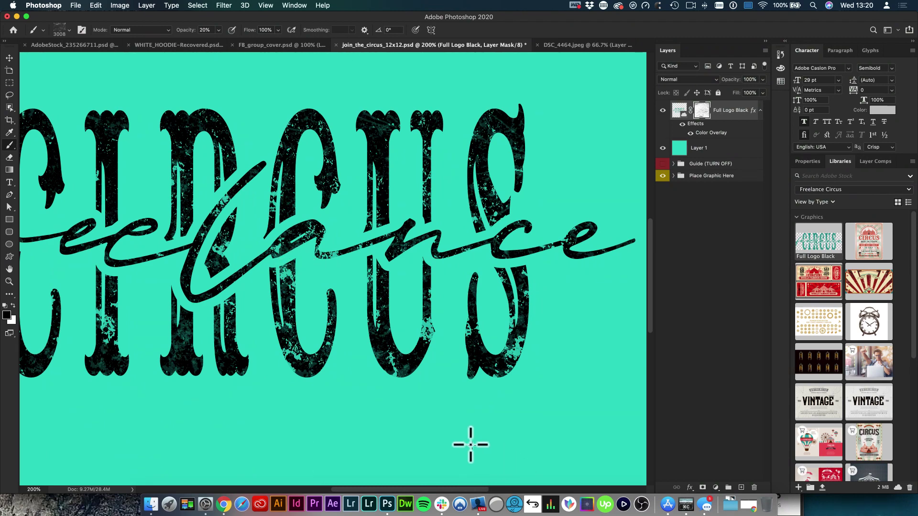
key("space")
left_click_drag(308, 396, 410, 396)
key("space")
mouse_move(389, 293)
left_mouse_down()
mouse_move(340, 257)
mouse_move(444, 262)
mouse_move(426, 252)
left_mouse_up()
key("space")
key("space")
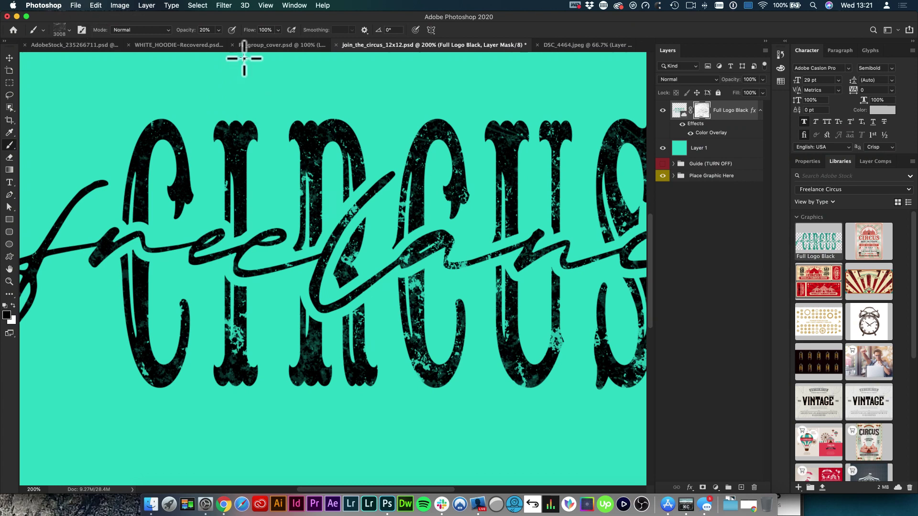
Review the performance preferences and the advanced graphics processor settings, keeping the drawing mode at Advanced
left_click(33, 6)
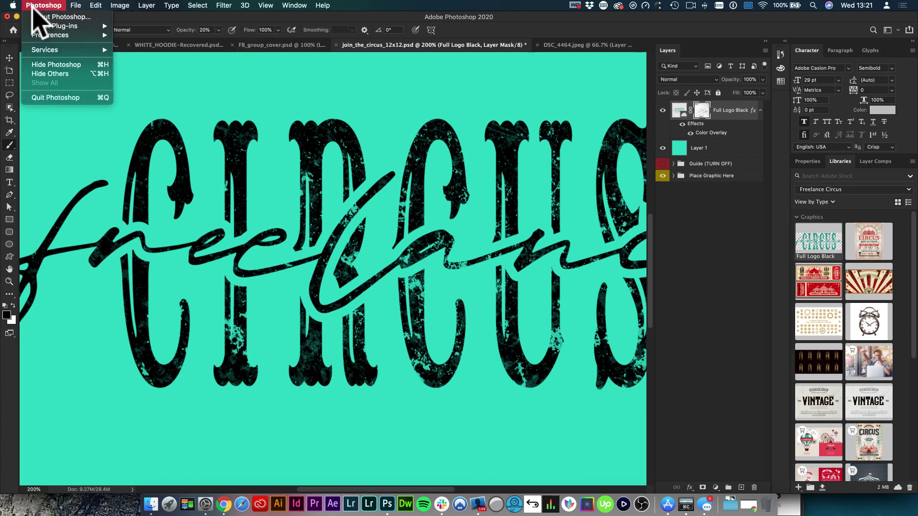
mouse_move(41, 36)
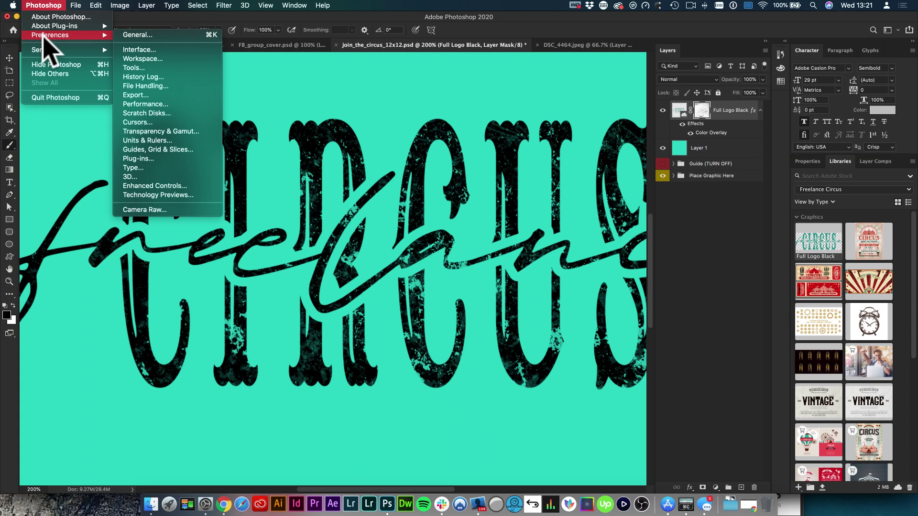
left_click(179, 104)
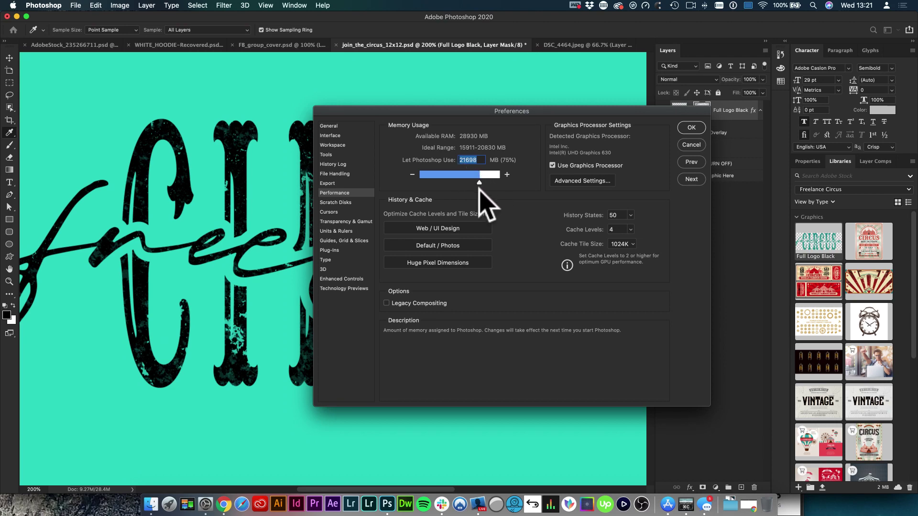
left_click(576, 182)
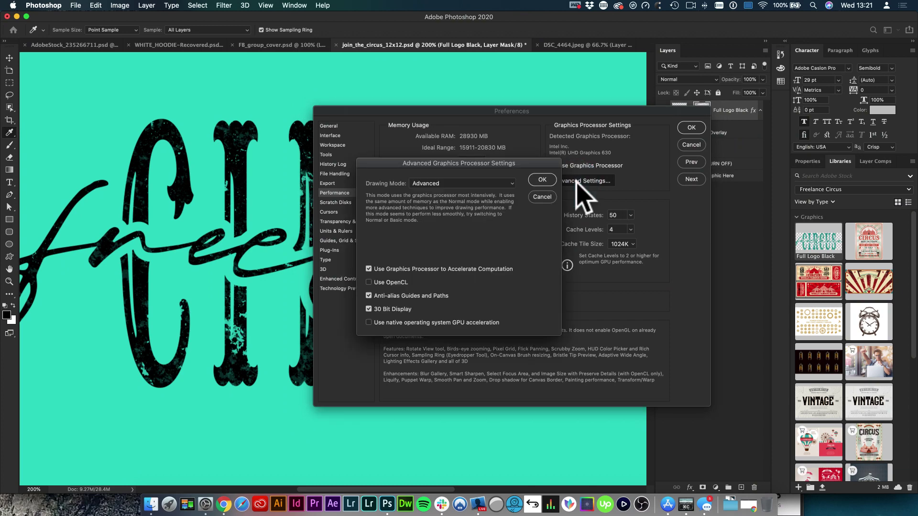
left_click(522, 168)
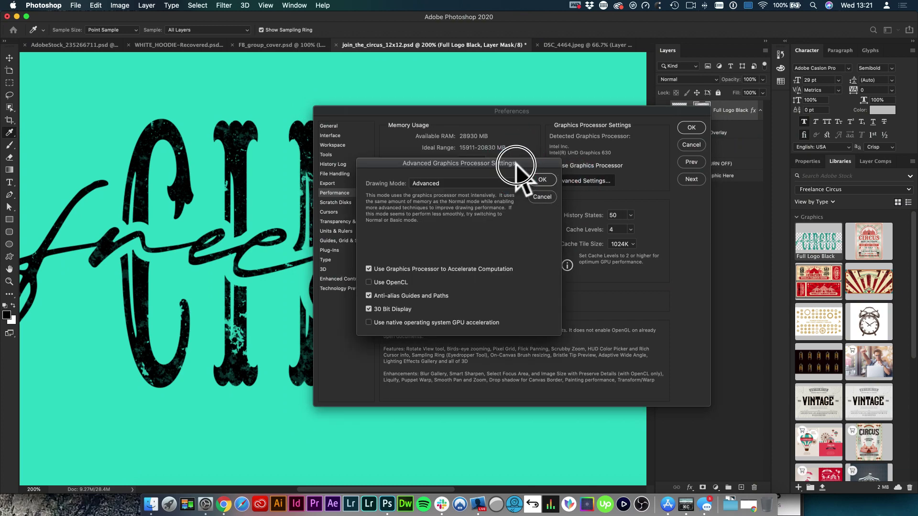
left_click_drag(523, 169, 674, 205)
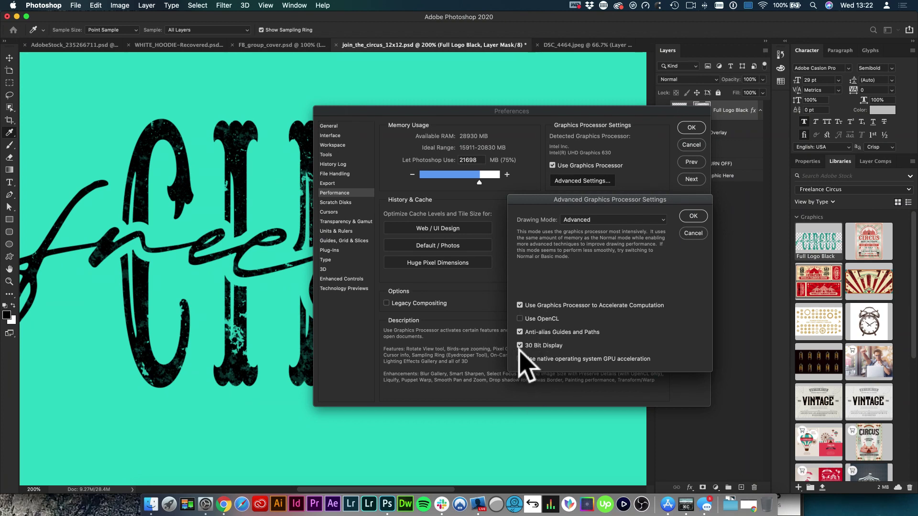
left_click(630, 220)
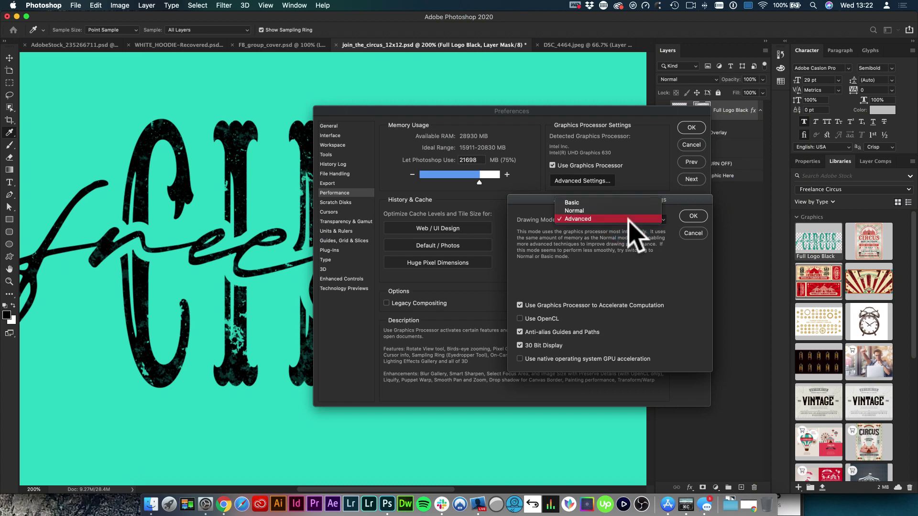
left_click(620, 231)
left_click(699, 213)
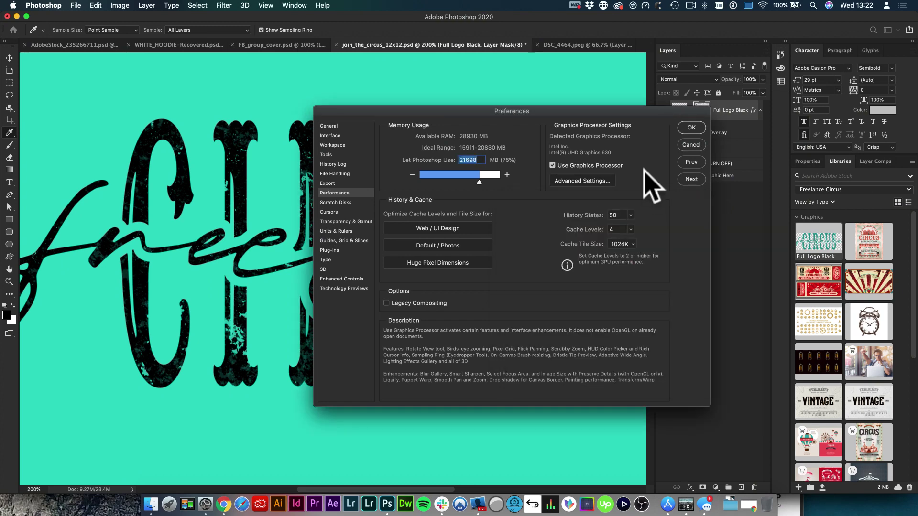
Compare the cache optimization presets, settle on Default / Photos, and check the scratch disks before accepting the preferences
left_click_drag(403, 110, 375, 113)
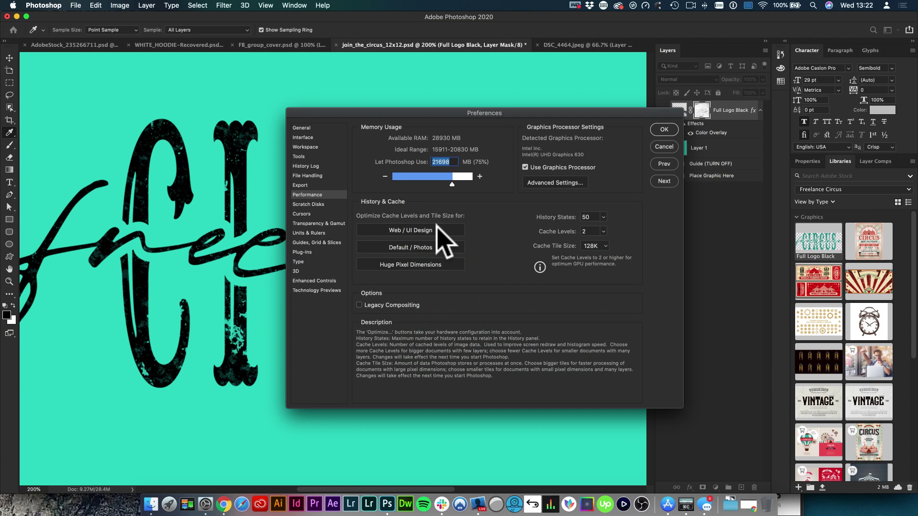
left_click(416, 245)
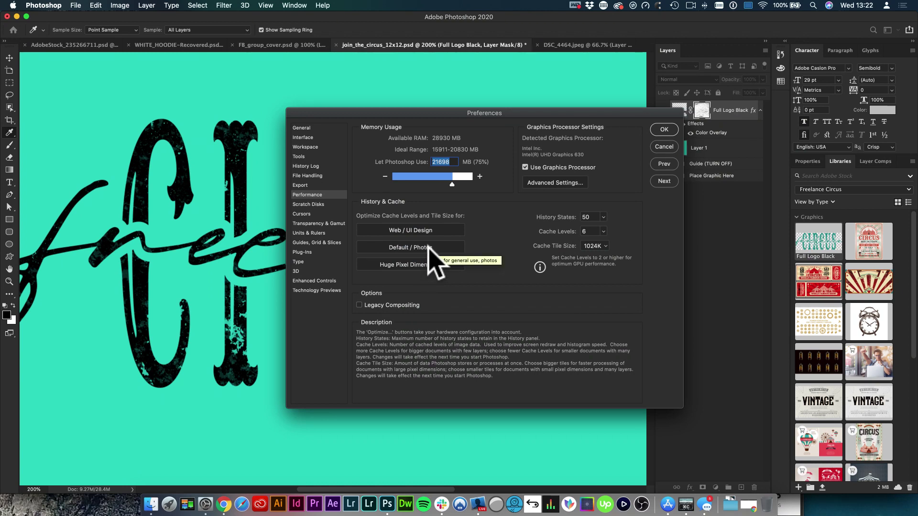
left_click(420, 247)
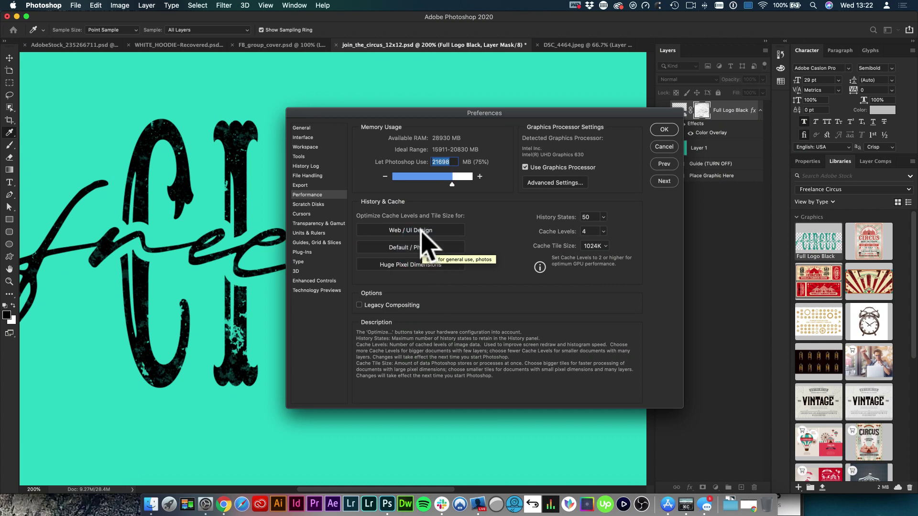
left_click(421, 231)
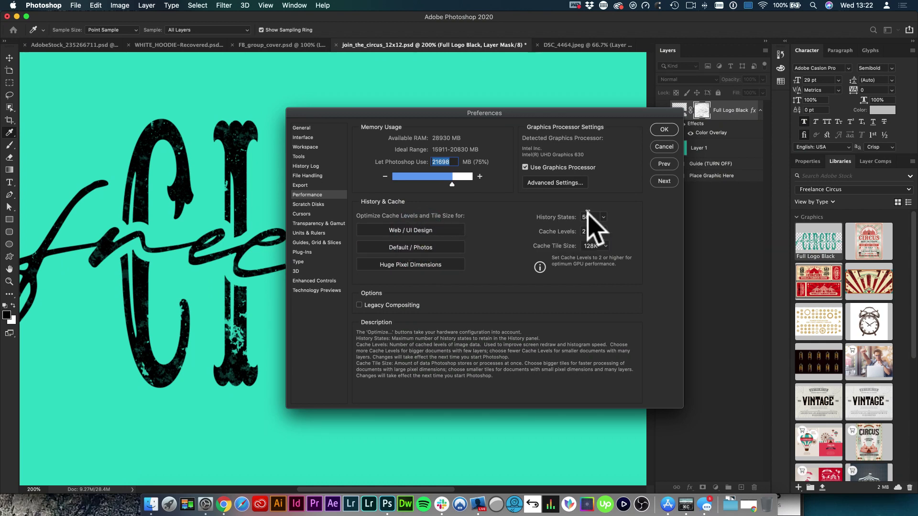
left_click(416, 247)
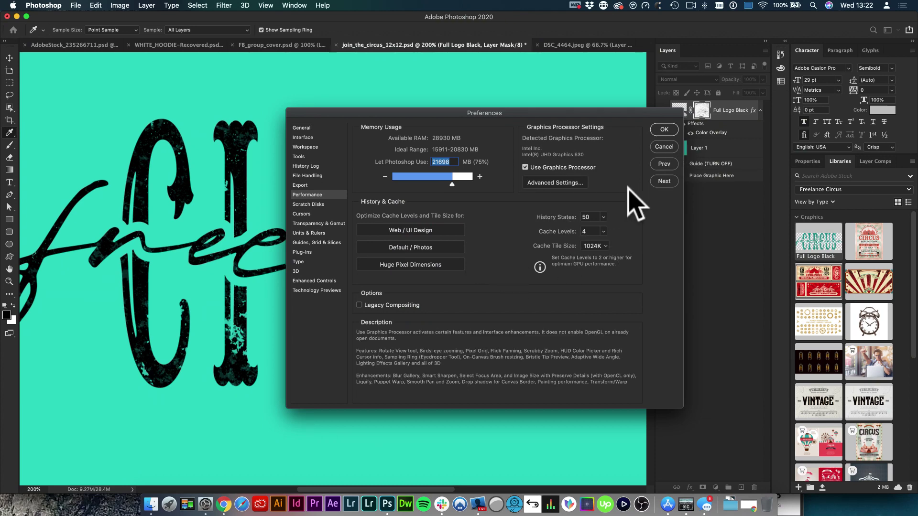
left_click(307, 205)
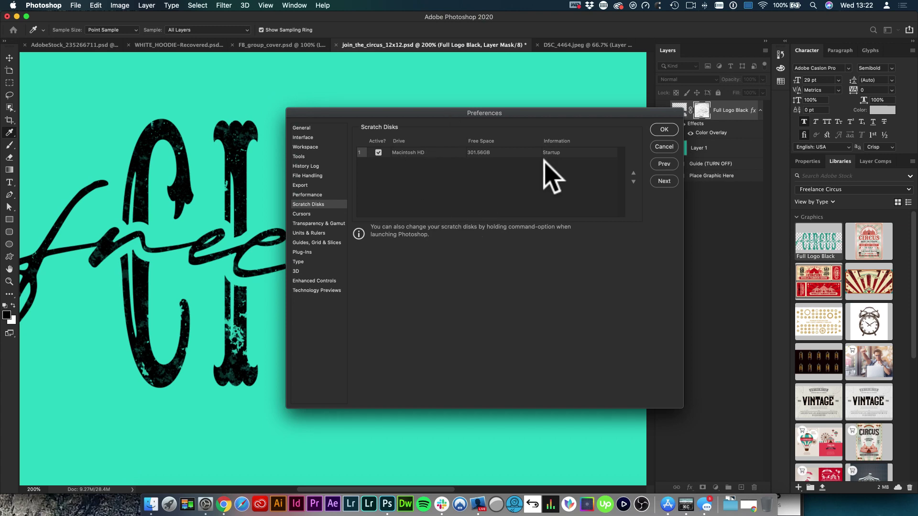
left_click(664, 130)
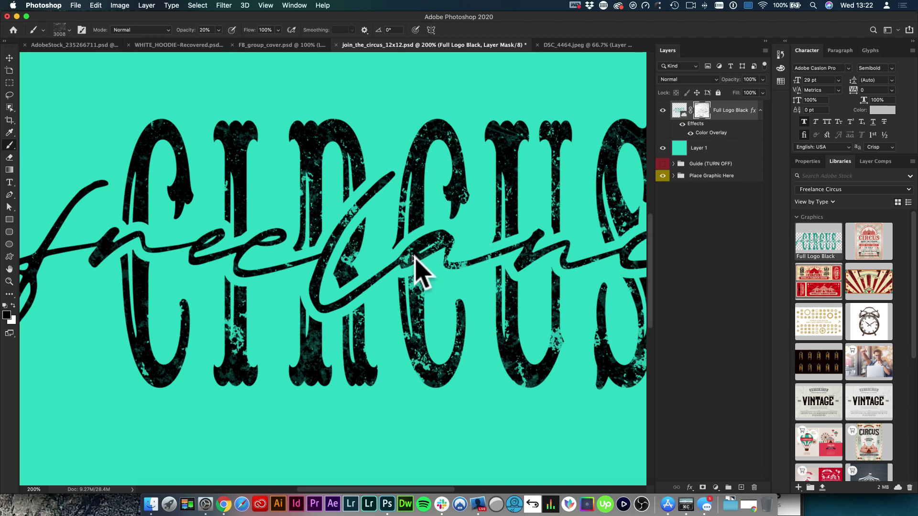
Zoom out to review the whole distressed logo on the turquoise canvas
key("space")
left_click_drag(447, 246, 418, 249)
key("alt+super+space")
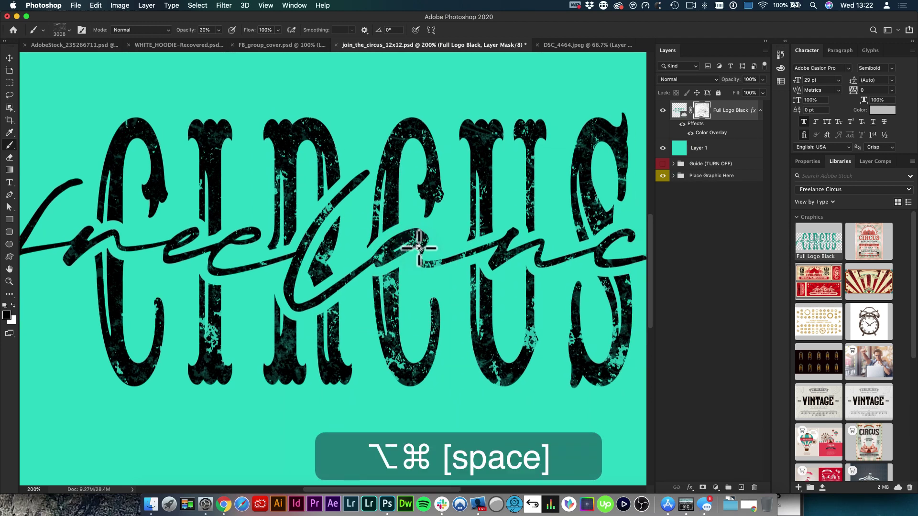
left_click(421, 248, "alt+super")
left_click(421, 248, "alt+super")
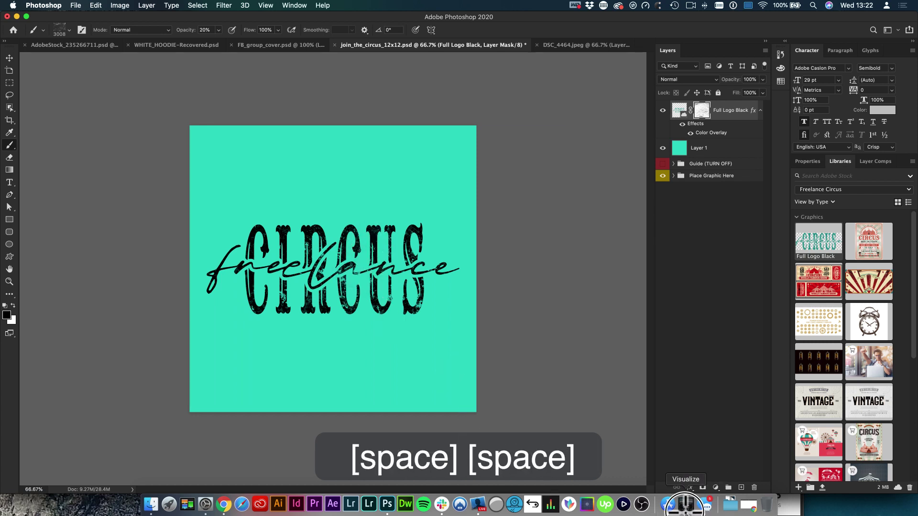
left_click(685, 505)
left_click_drag(538, 147, 500, 130)
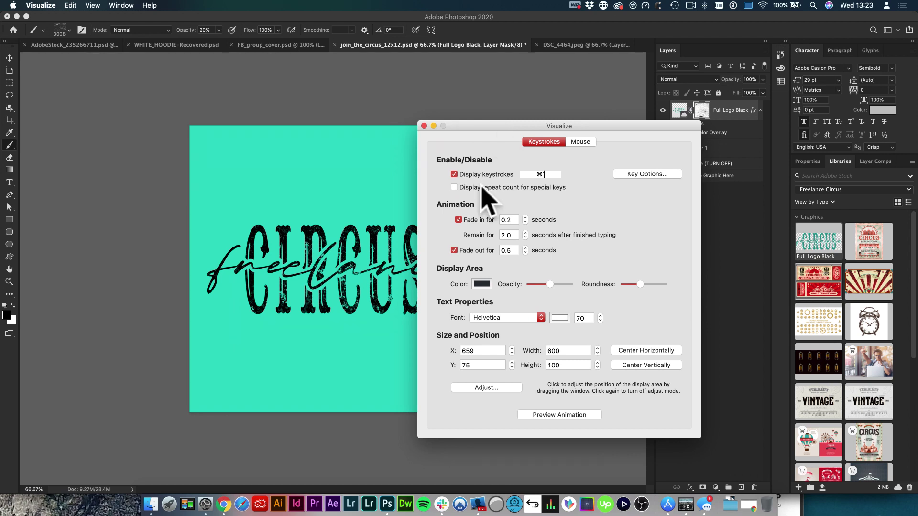
left_click(424, 125)
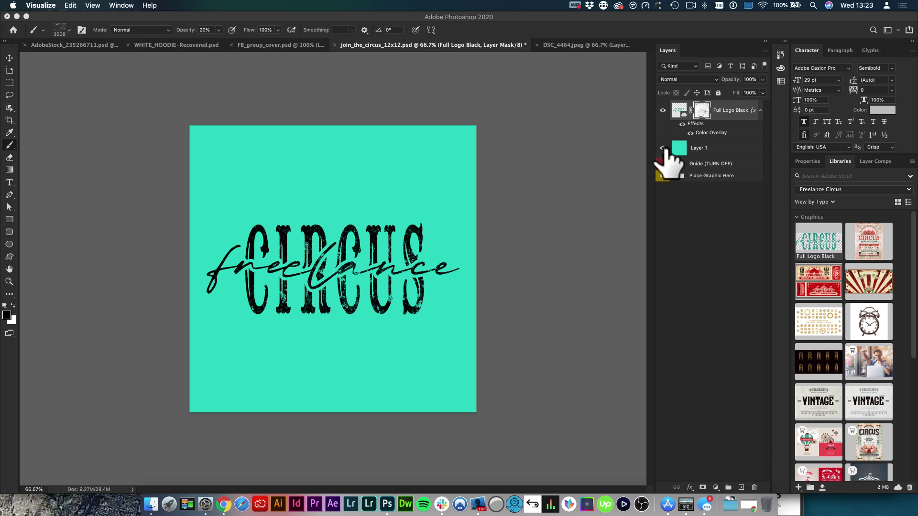
Hide the turquoise Layer 1 and the effects of the Full Logo Black layer, and save the document
left_click(664, 150)
left_click(663, 149)
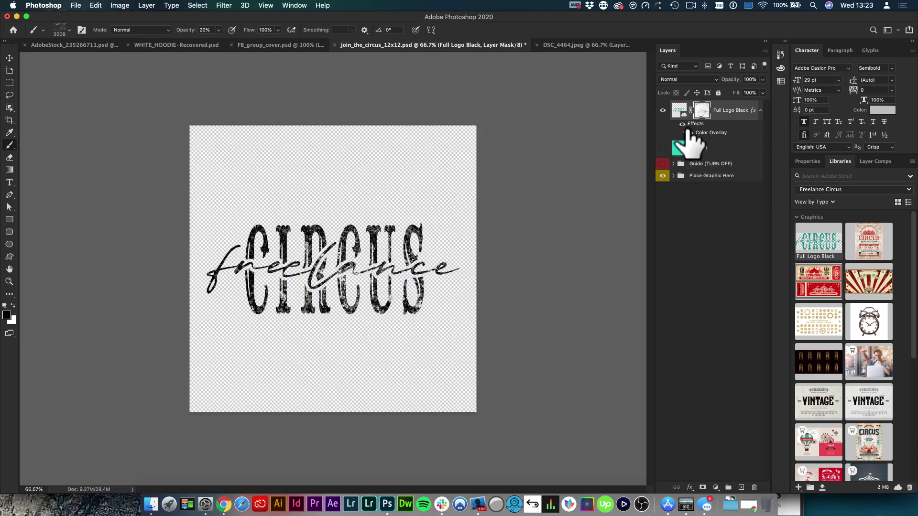
left_click(683, 124)
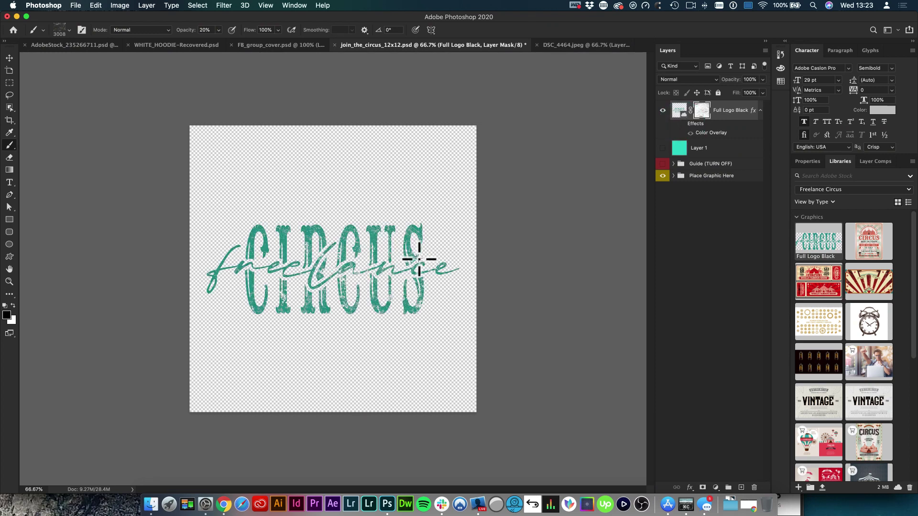
left_click(76, 5)
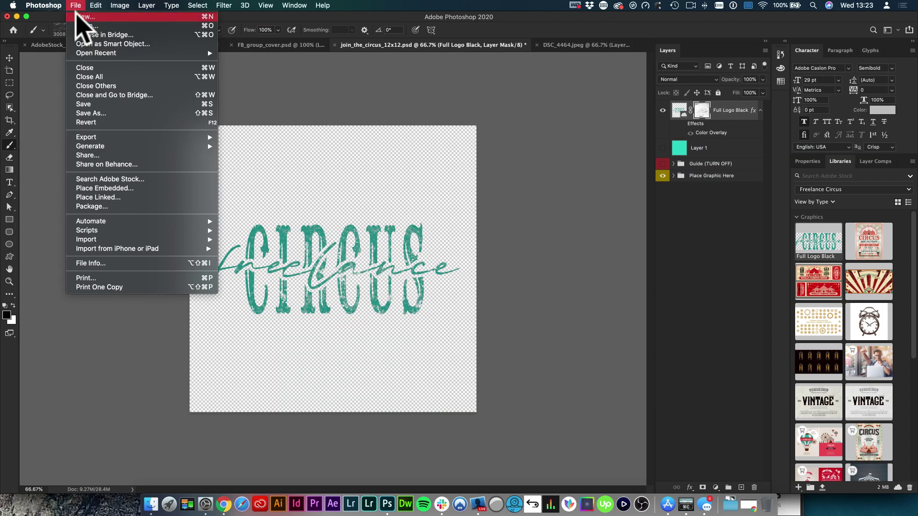
left_click(95, 103)
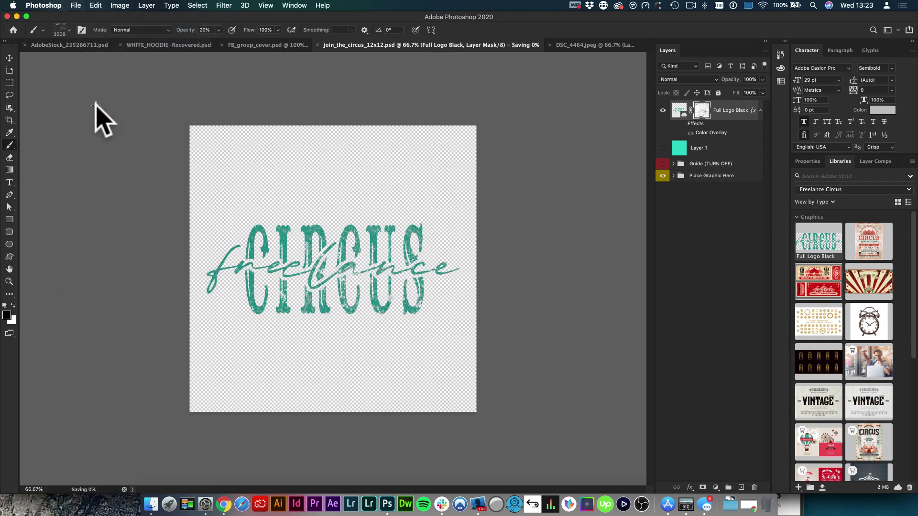
left_click(78, 6)
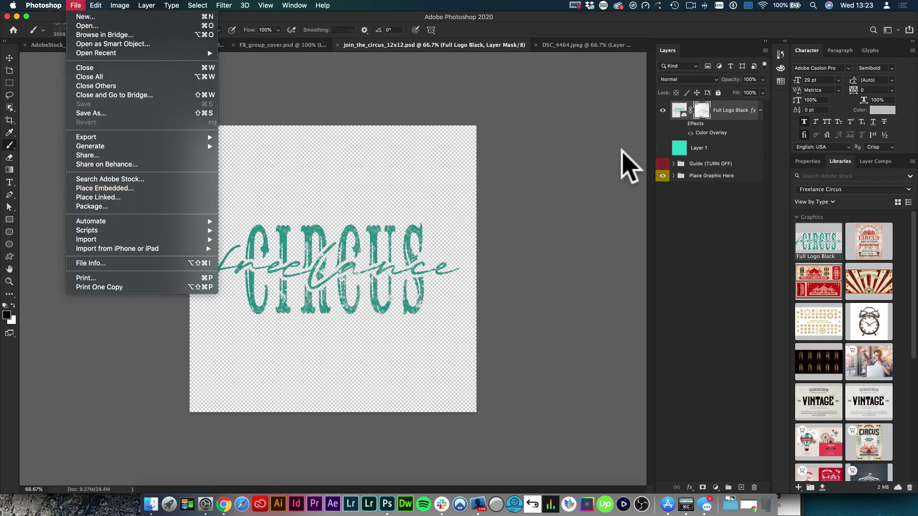
right_click(740, 113)
right_click(739, 114)
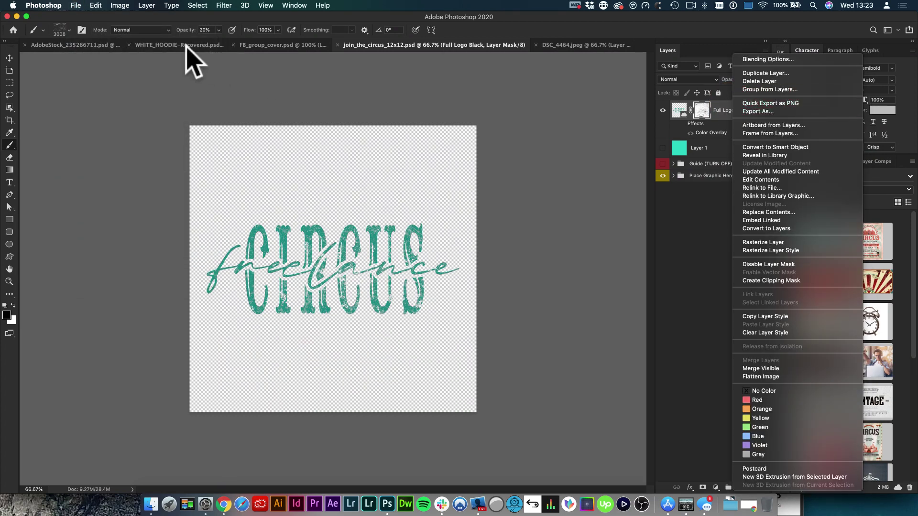
left_click(77, 7)
Start saving a copy of the hoodie design with the file format set to PNG
left_click(76, 6)
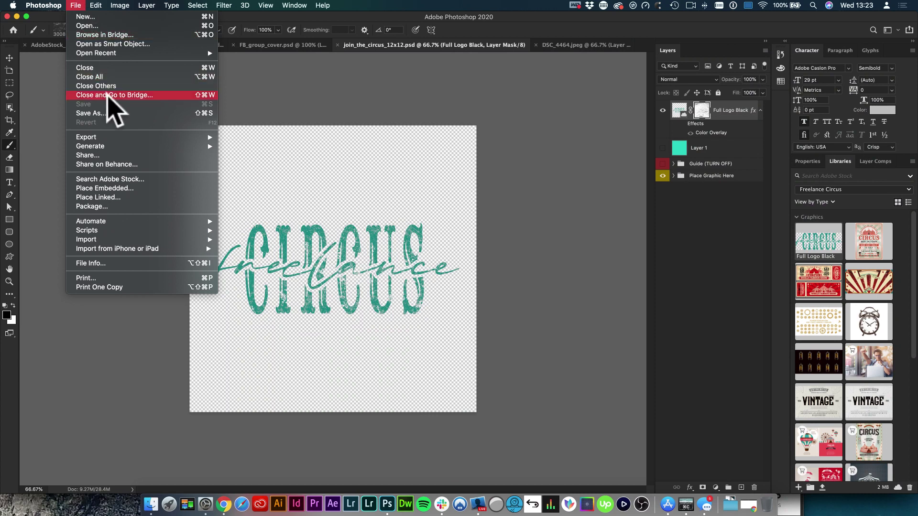
mouse_move(139, 138)
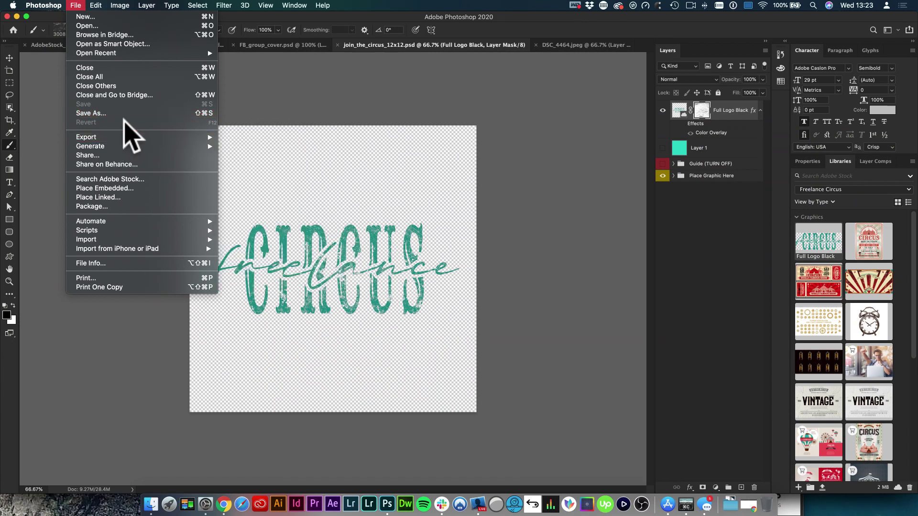
left_click(129, 112)
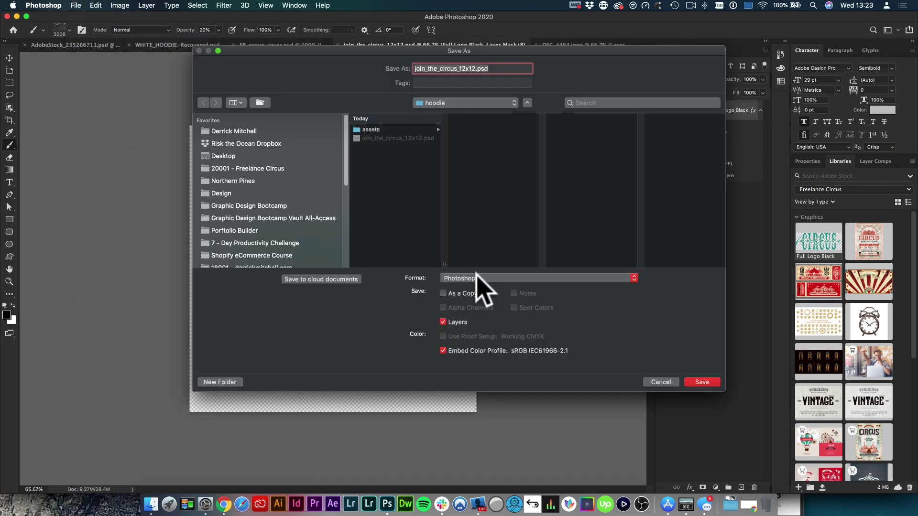
left_click(476, 276)
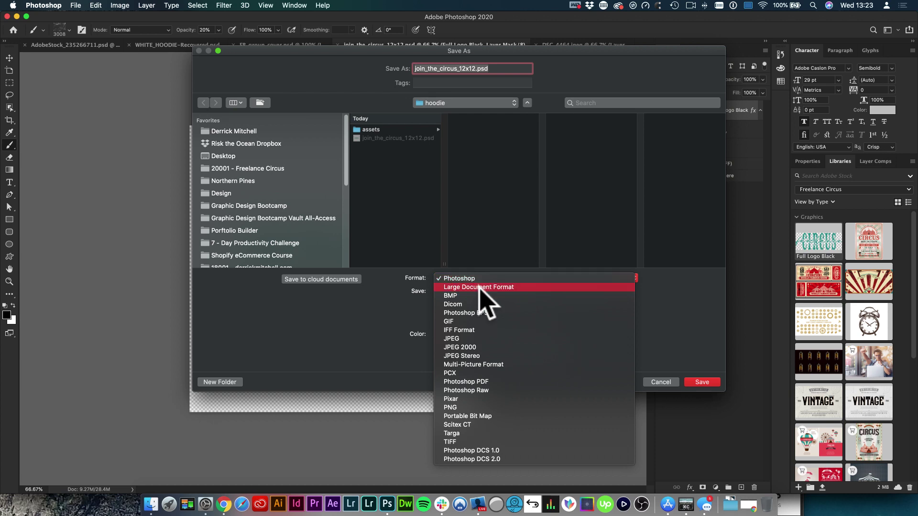
left_click(465, 407)
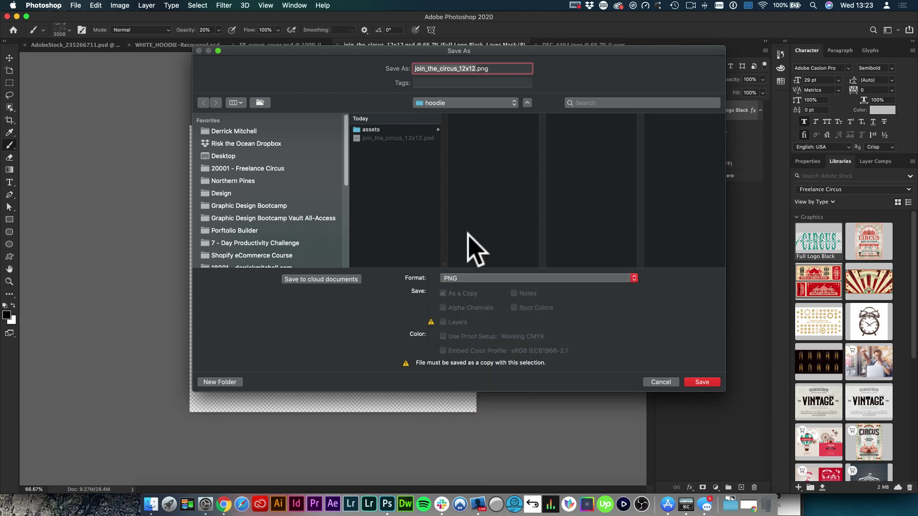
Name the PNG copy join_the_circus_12x12_front.png and save it in the hoodie folder
left_click(394, 130)
left_click(387, 167)
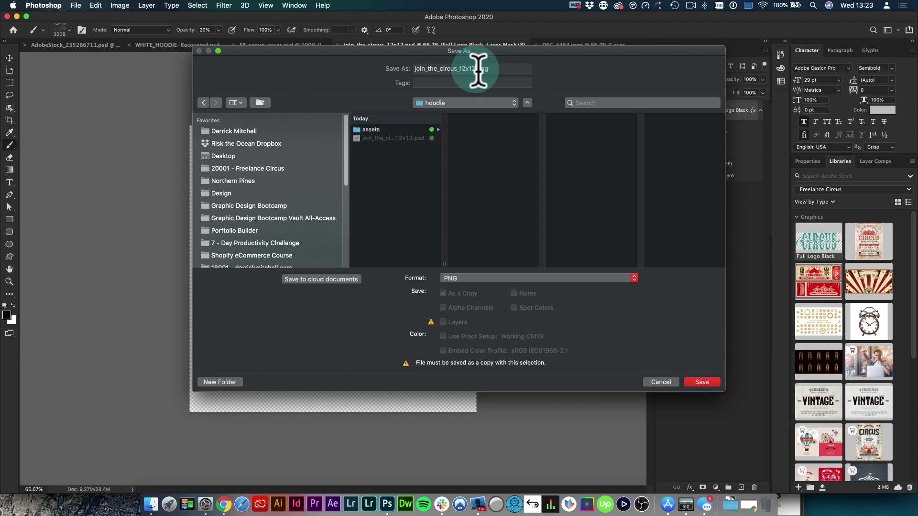
left_click(476, 68)
type("_front")
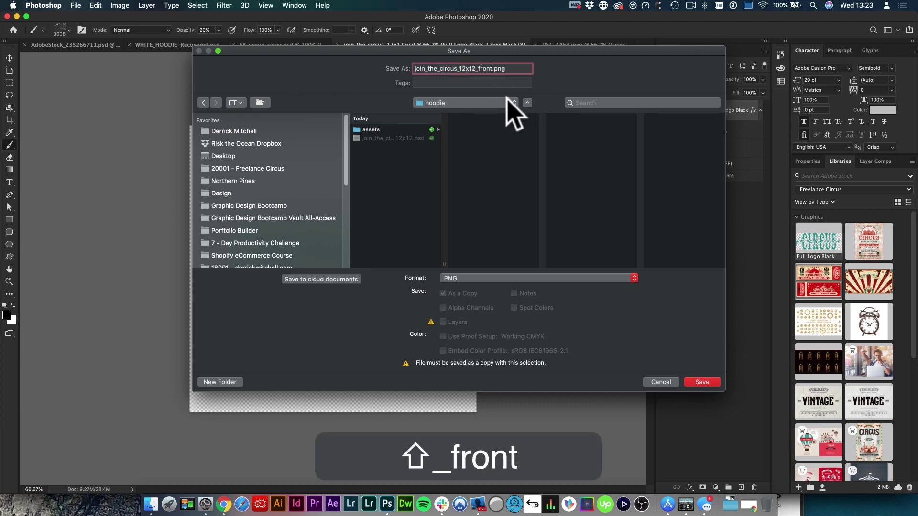
left_click(396, 185)
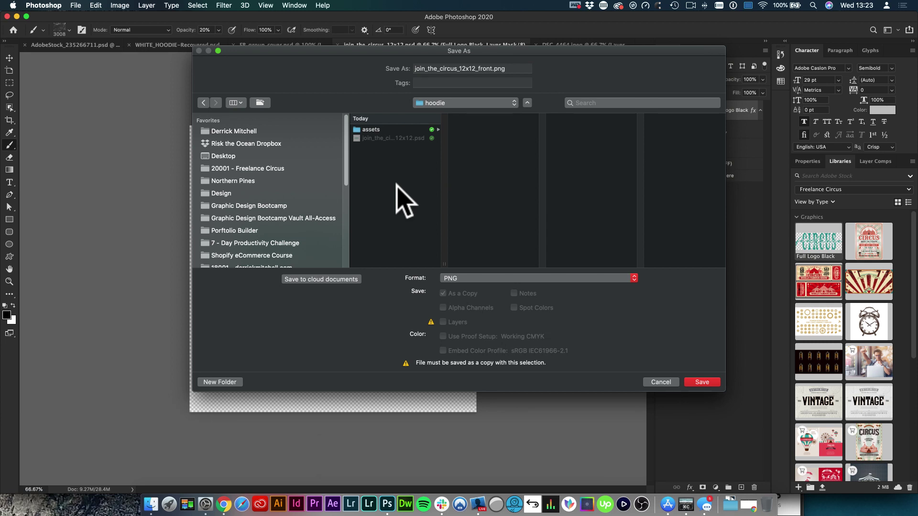
left_click(700, 381)
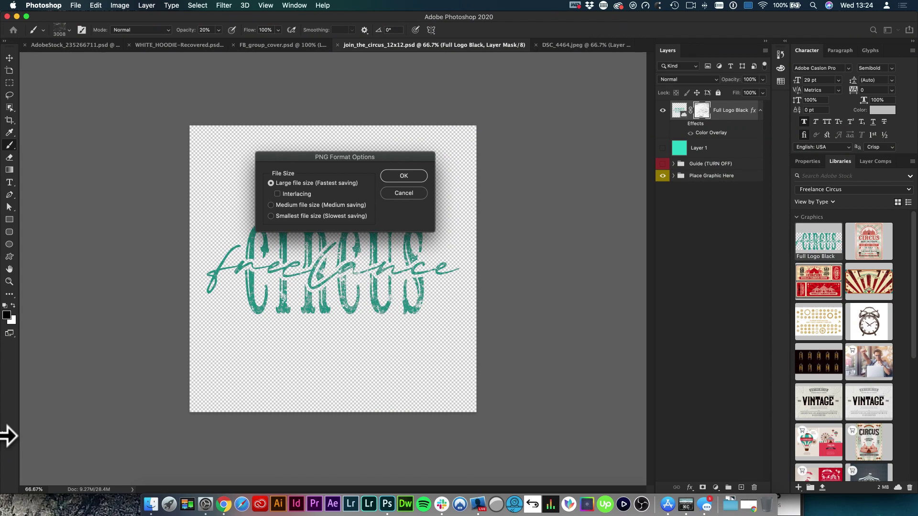
Accept the PNG format options with Large file size (Fastest saving) and interlacing off
left_click_drag(362, 157, 367, 162)
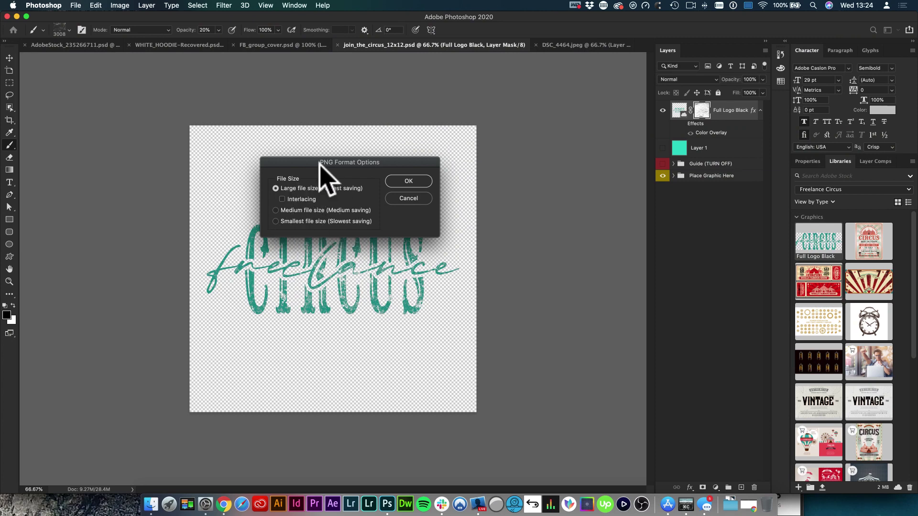
left_click_drag(319, 163, 324, 177)
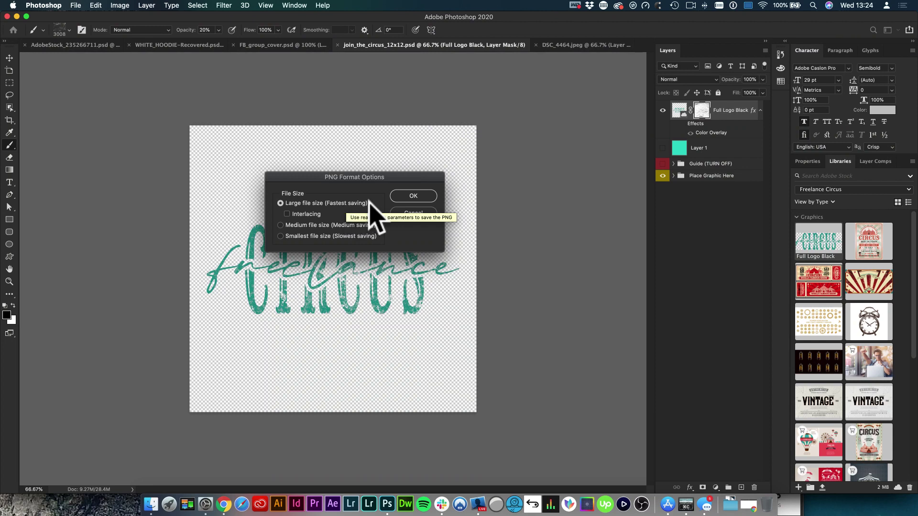
left_click_drag(359, 179, 354, 180)
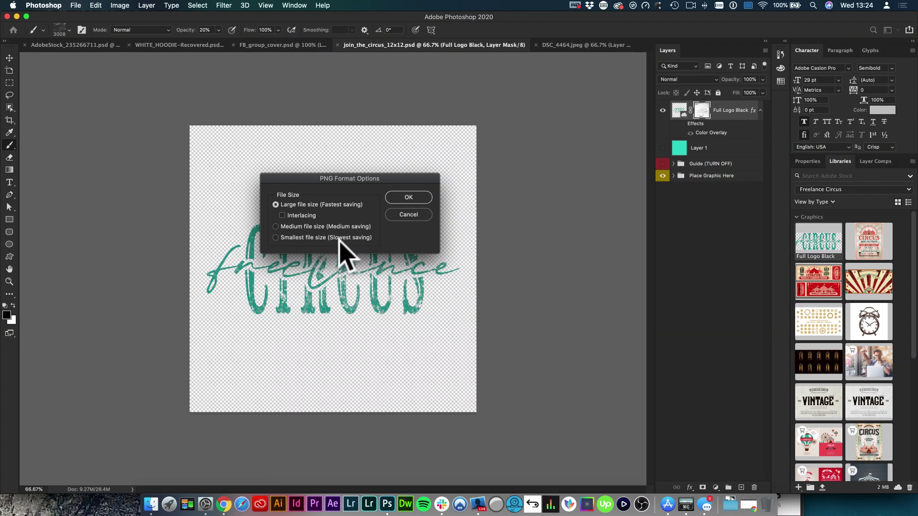
left_click(410, 197)
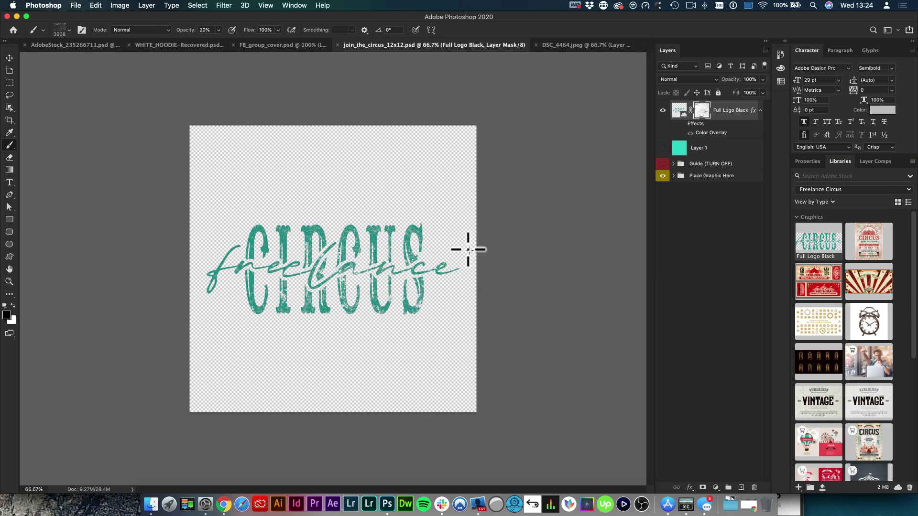
Draw a turquoise rectangle about 88 by 650 px between the logo and the canvas's right edge, and delete it
key("u")
left_click_drag(461, 213, 475, 316)
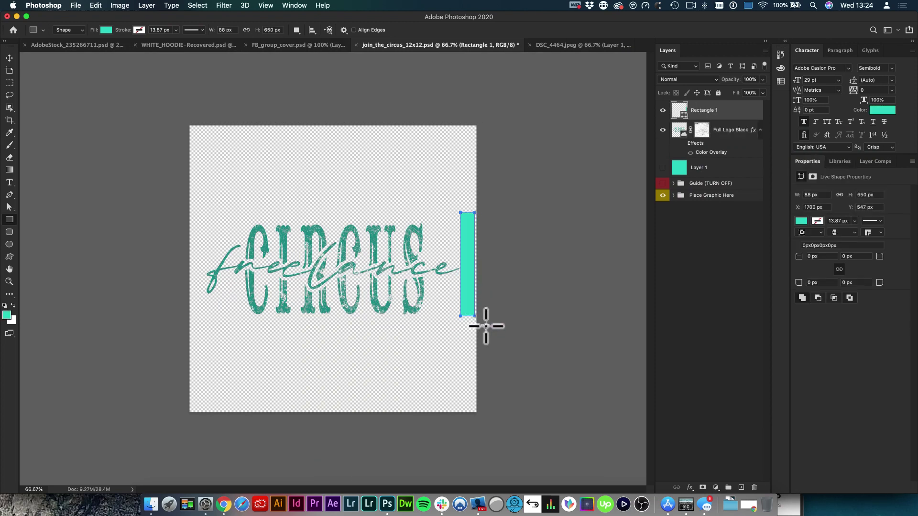
key("v")
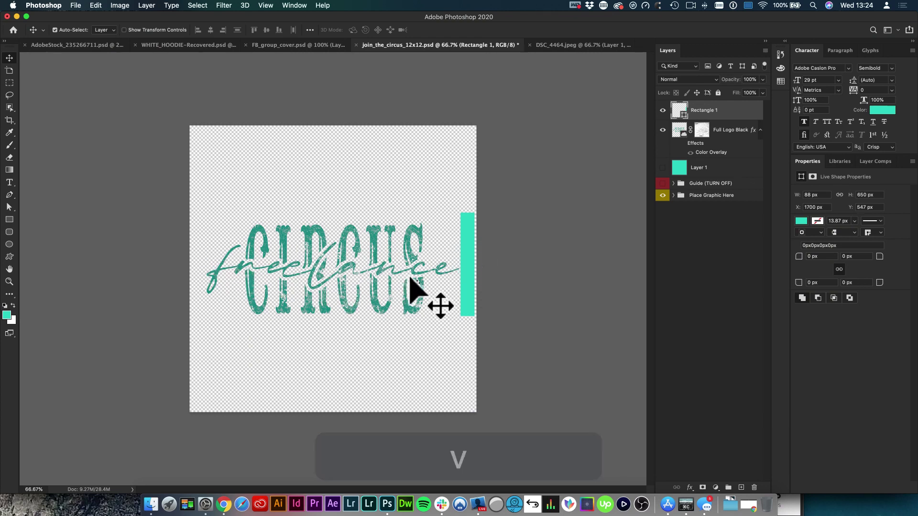
key("BackSpace")
key("v")
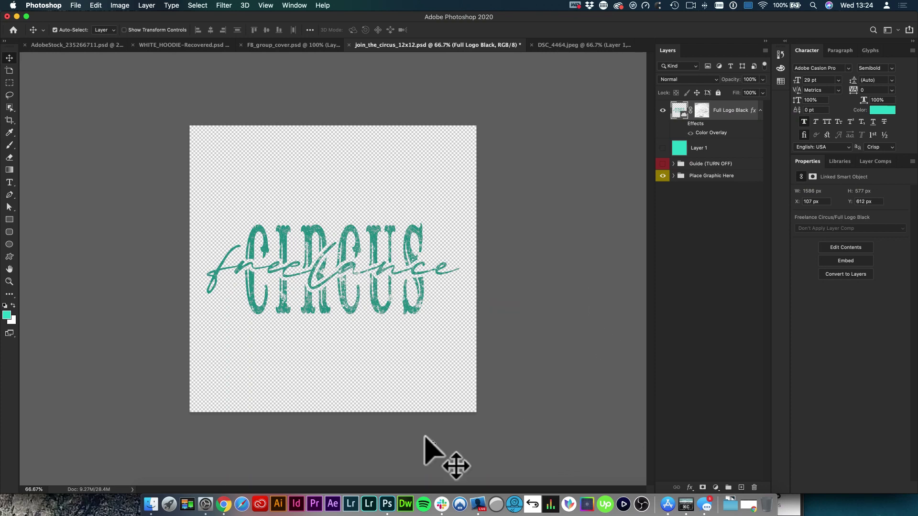
Switch to the Printful Unisex Premium Hoodie page in Chrome and close its print file templates window
left_click(224, 505)
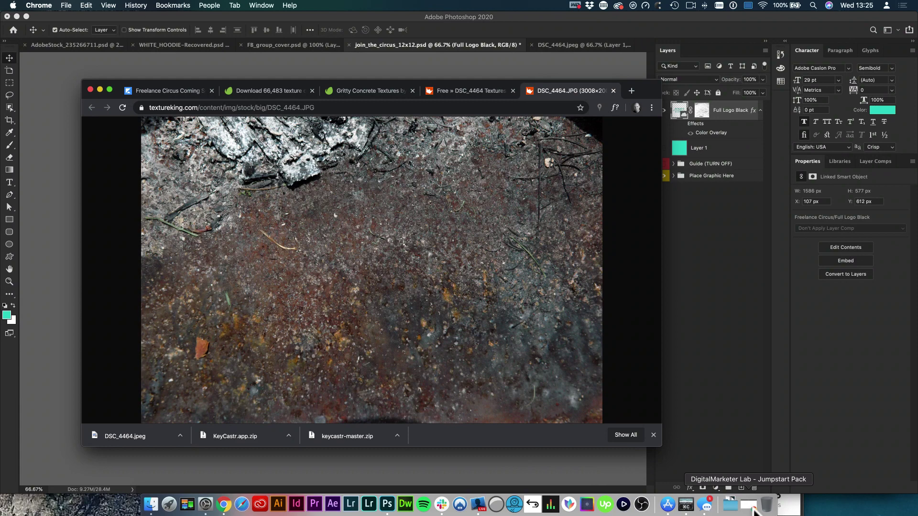
left_click(225, 506)
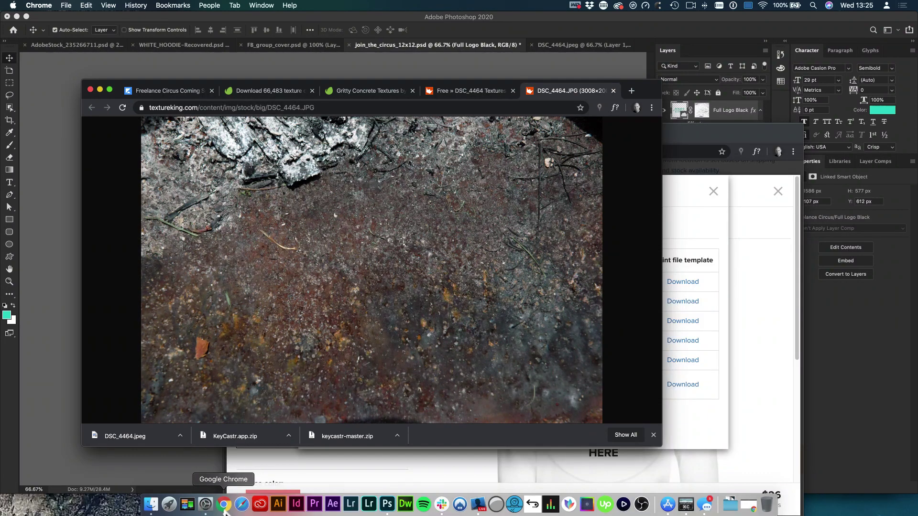
left_click(720, 244)
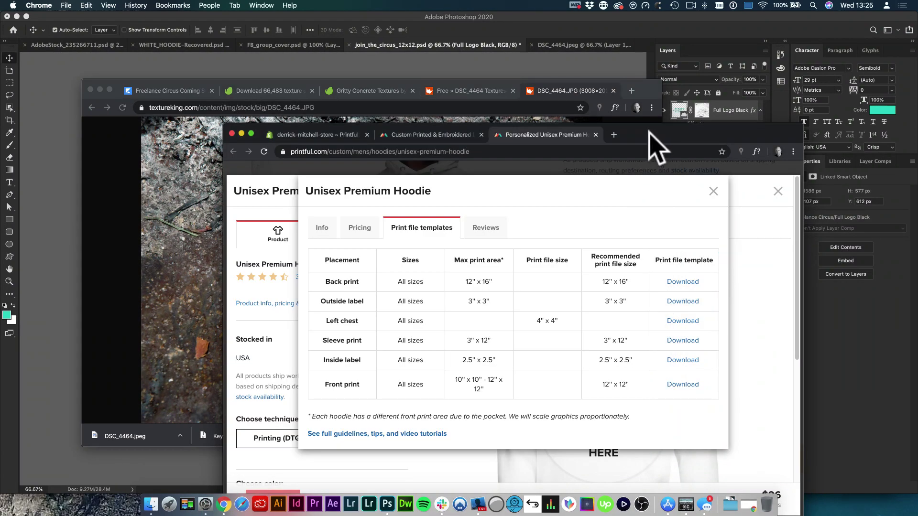
left_click_drag(649, 131, 593, 100)
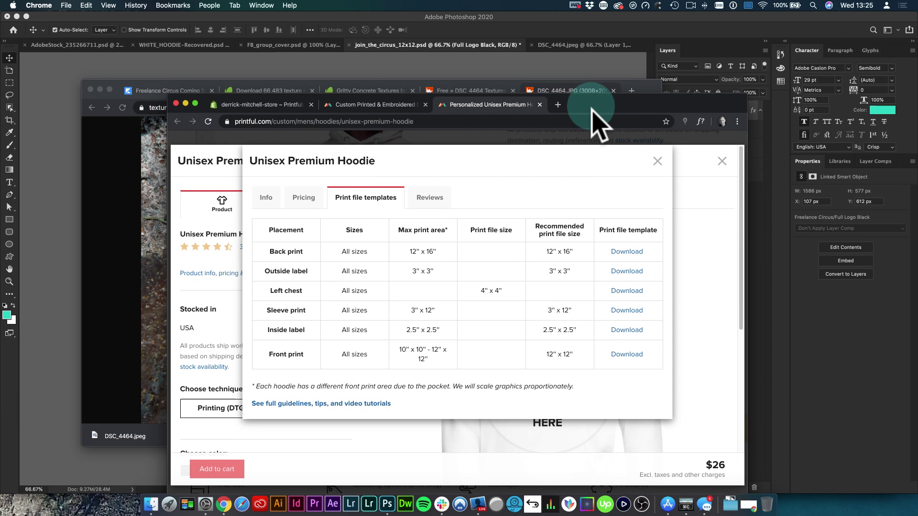
left_click(658, 161)
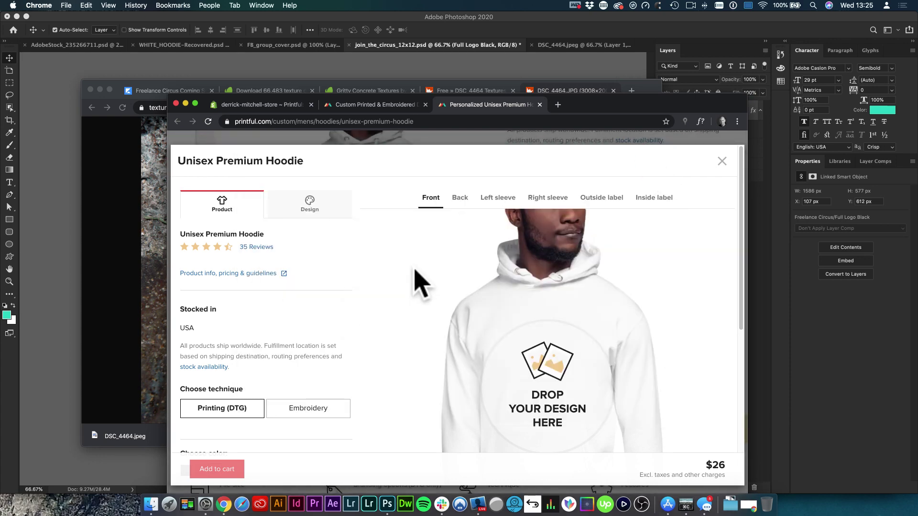
Review the hoodie's product options, preview it in black and grey, and set its color back to White
scroll(416, 271, "down", 5)
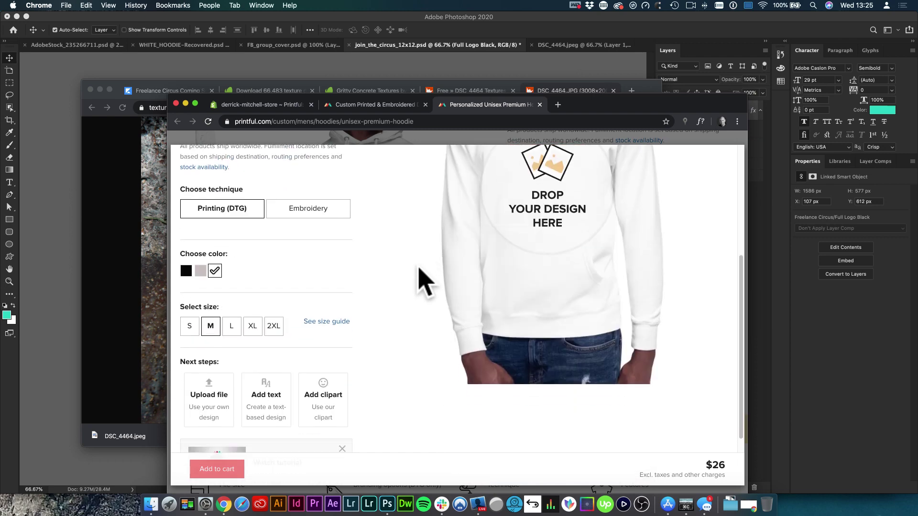
scroll(421, 282, "down", 2)
scroll(424, 279, "up", 8)
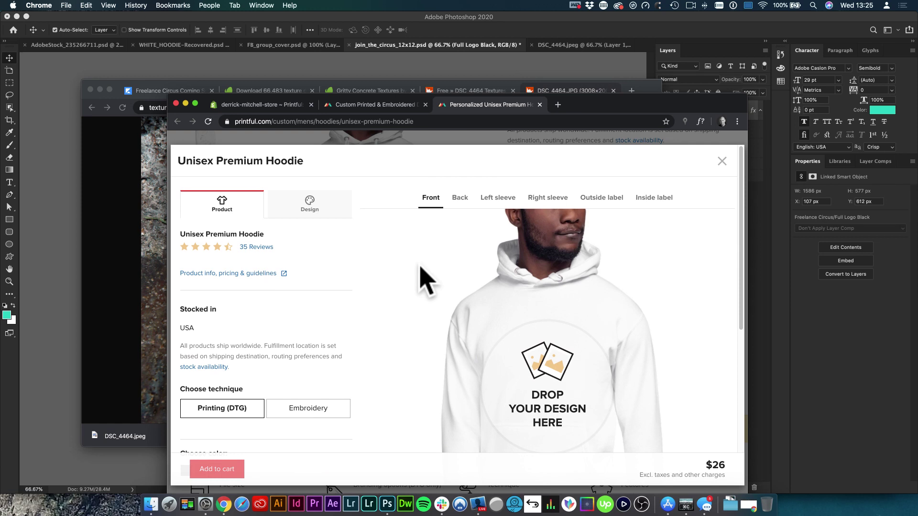
scroll(422, 277, "down", 4)
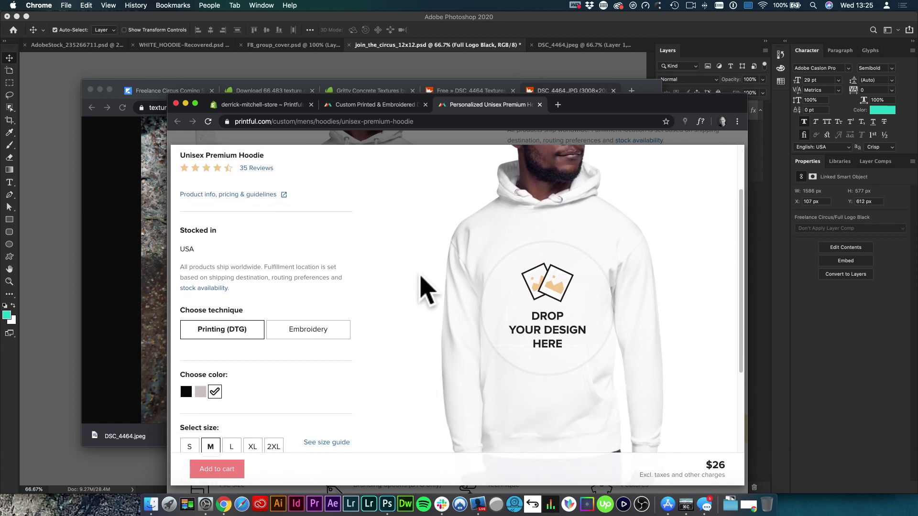
scroll(421, 282, "down", 1)
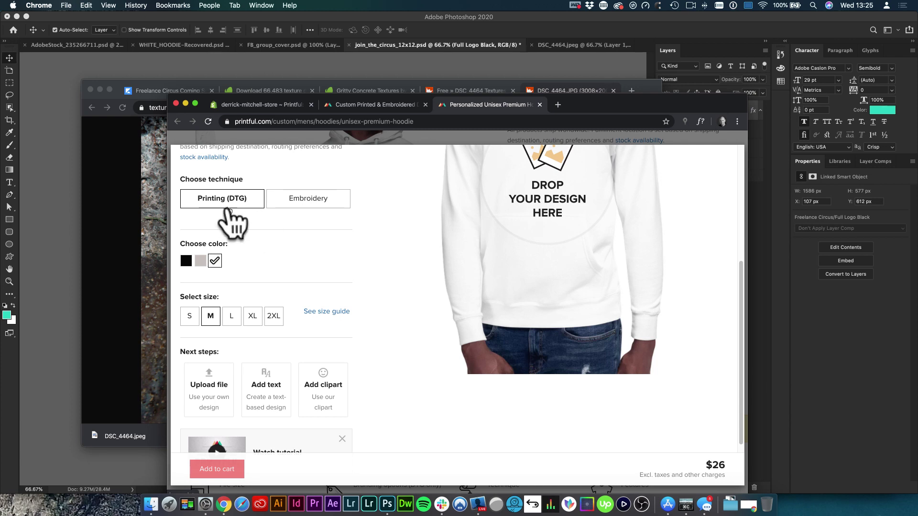
left_click(186, 261)
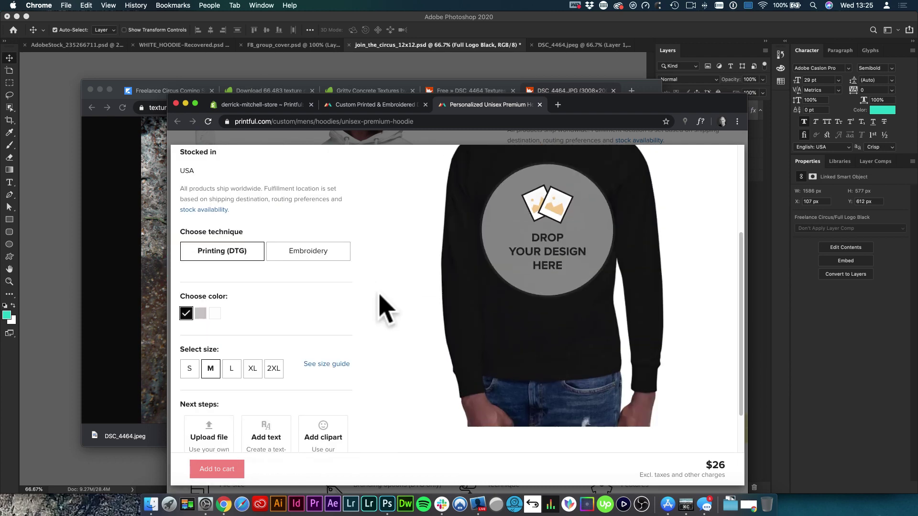
left_click(201, 313)
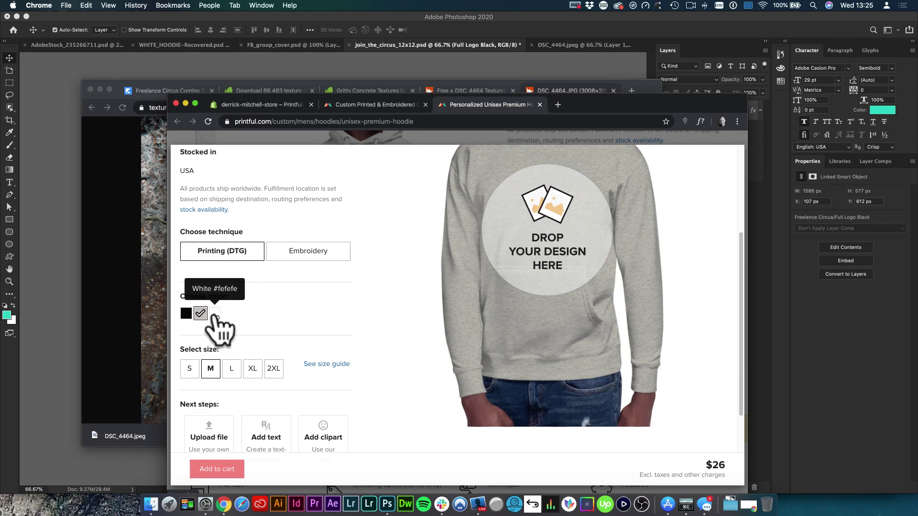
left_click(215, 314)
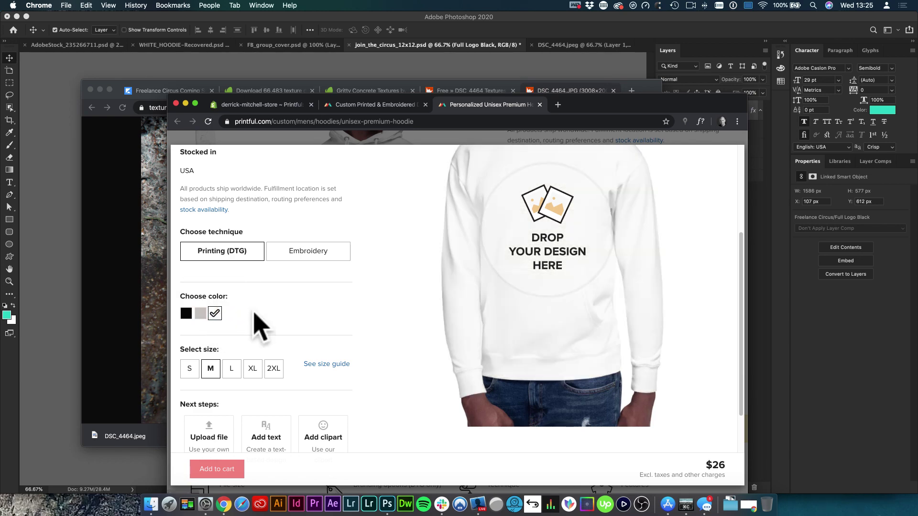
Open the file library from the hoodie's design options for uploading a custom front design
scroll(263, 318, "down", 5)
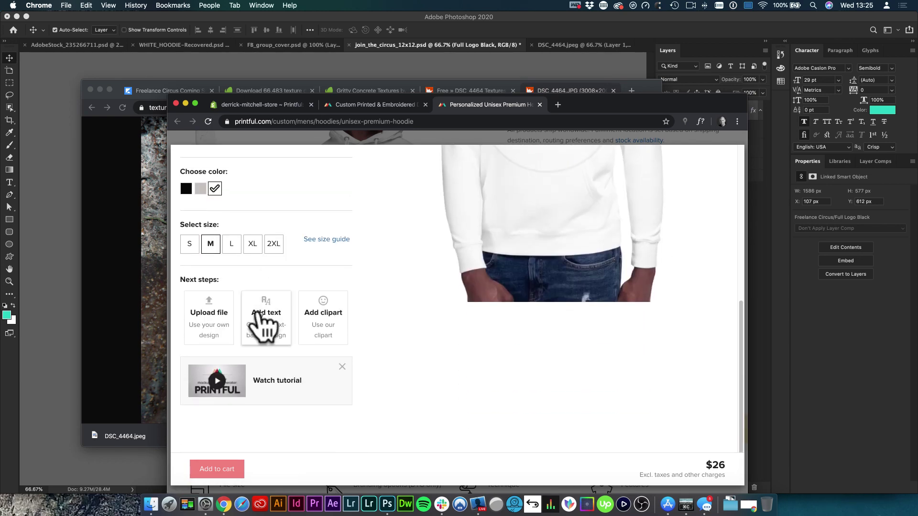
left_click(205, 319)
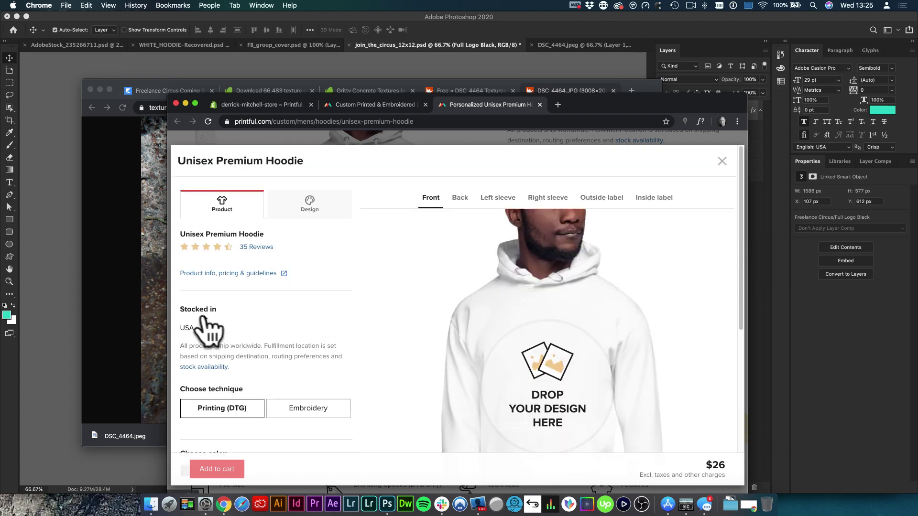
left_click(315, 208)
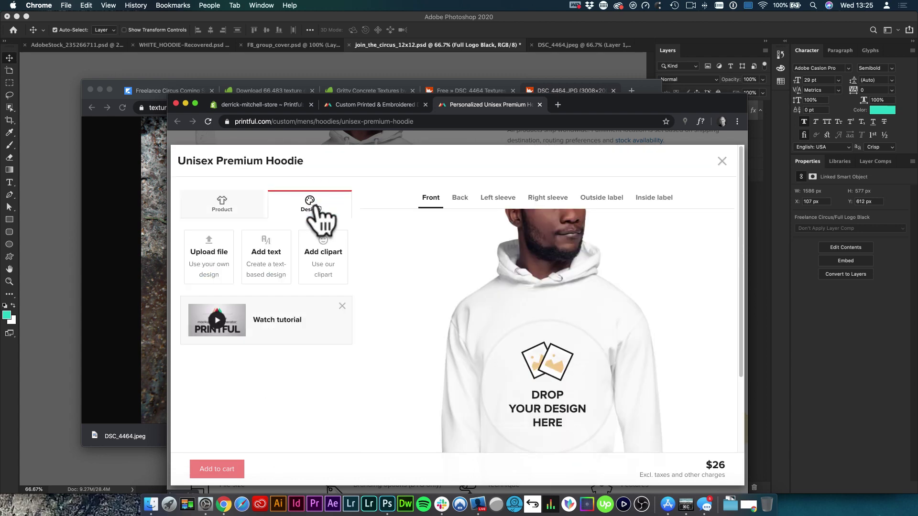
left_click(213, 273)
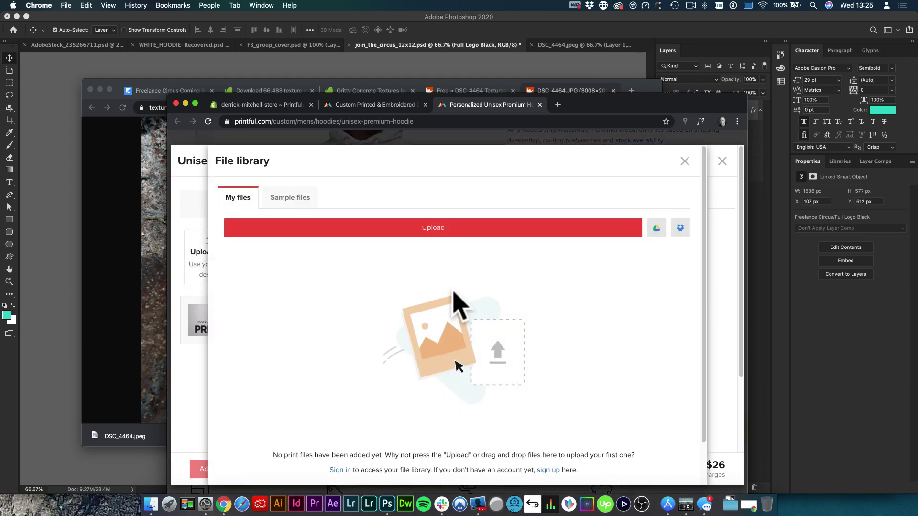
Start a file upload and accept Printful's conditions for uploading photos and images
left_click(430, 229)
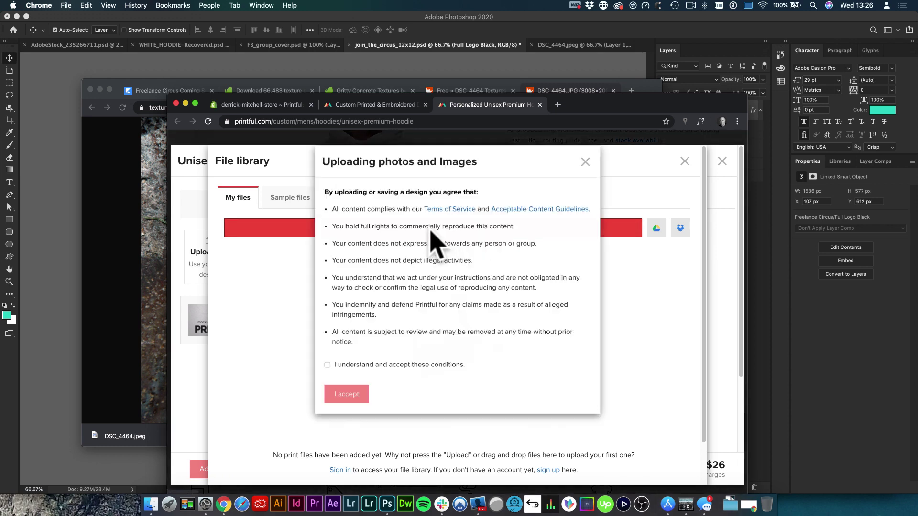
left_click(379, 365)
left_click(348, 394)
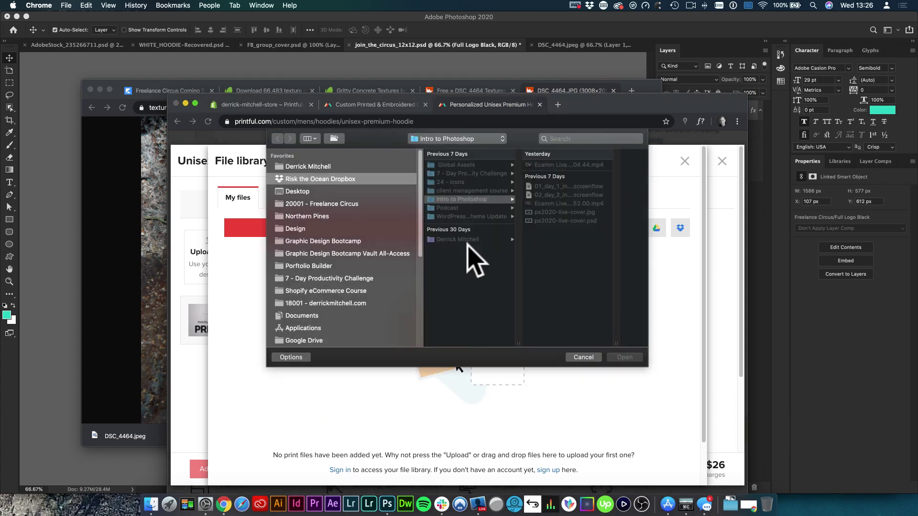
Try to upload join_the_circus_12x12_front.png from the hoodie folder inside 20001 - Freelance Circus
left_click(328, 205)
left_click(493, 165)
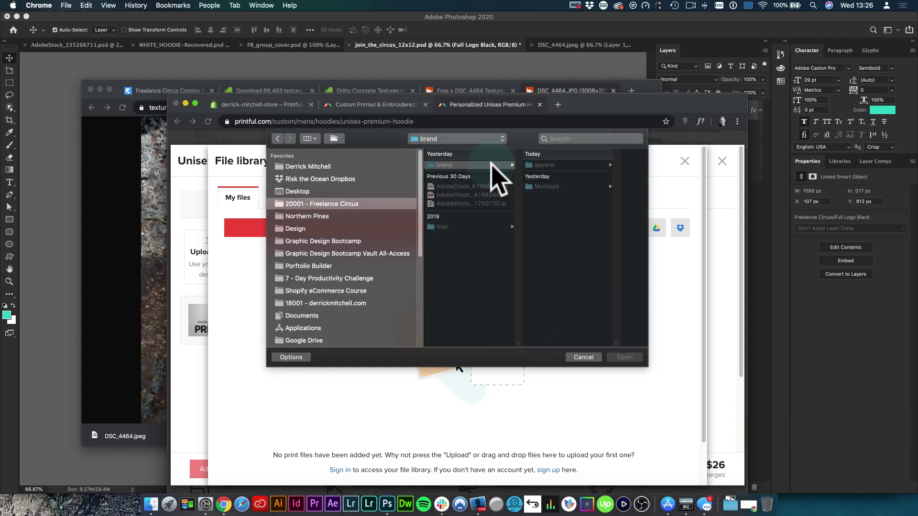
left_click(554, 165)
left_click(600, 165)
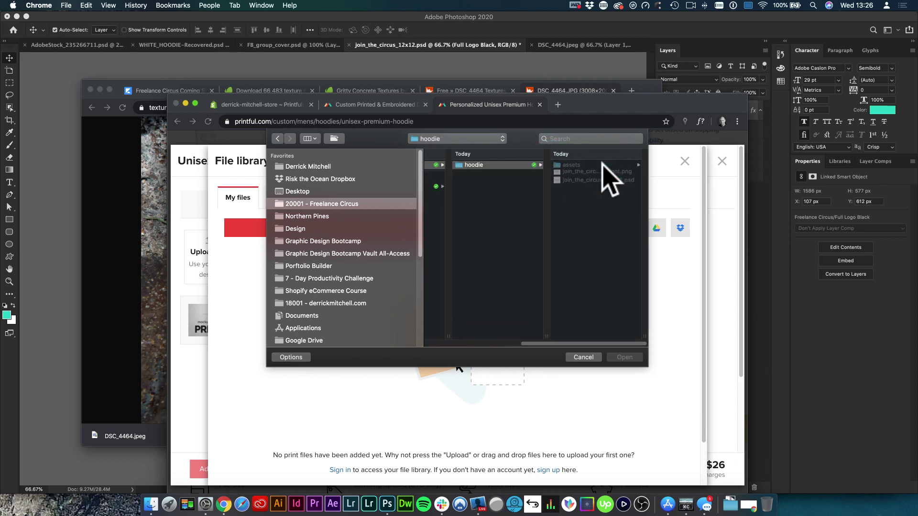
left_click(597, 173)
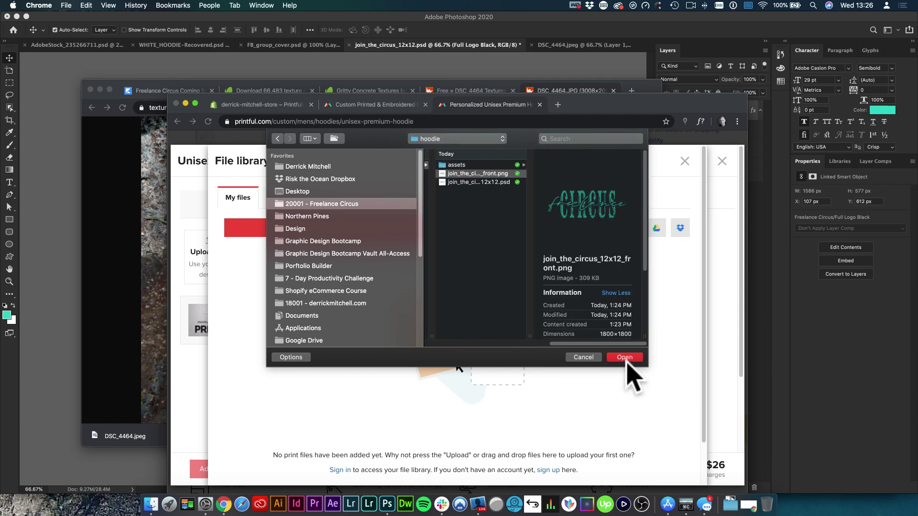
left_click(624, 357)
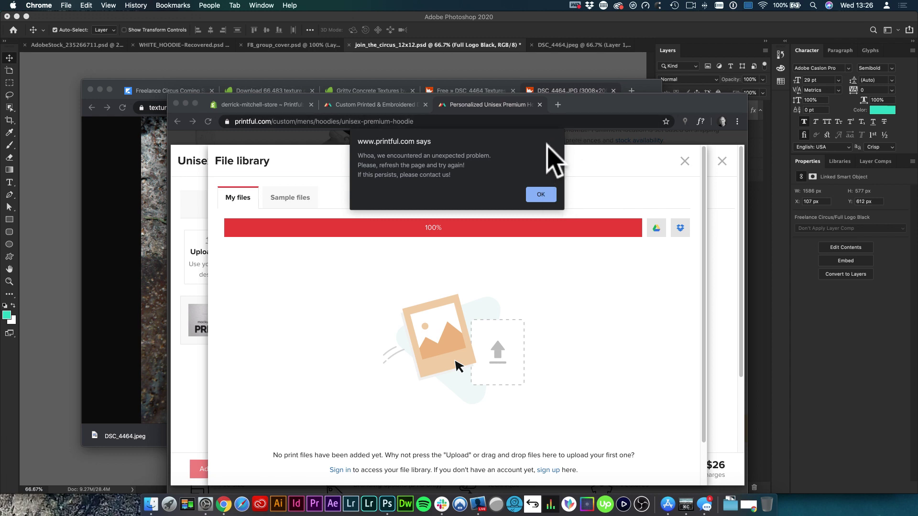
Dismiss the upload error, reload the Unisex Premium Hoodie page and start designing the white hoodie
left_click_drag(591, 102, 562, 83)
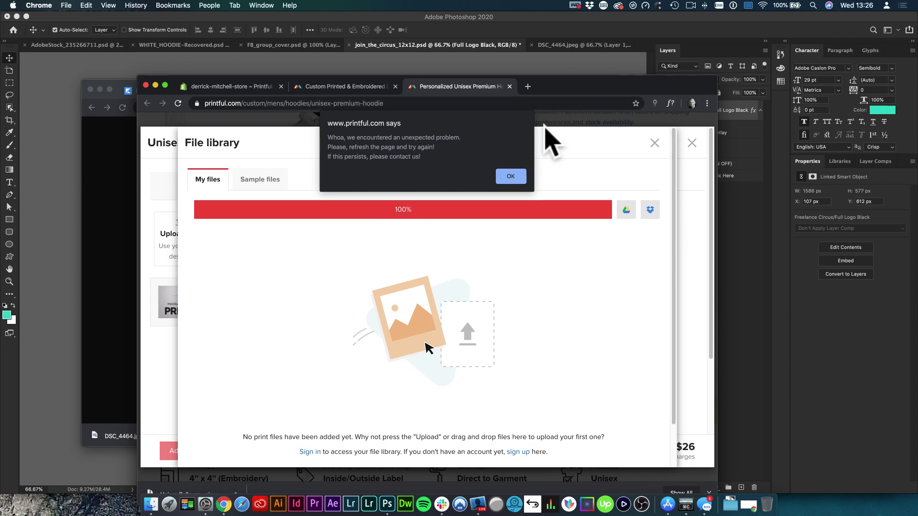
left_click(510, 176)
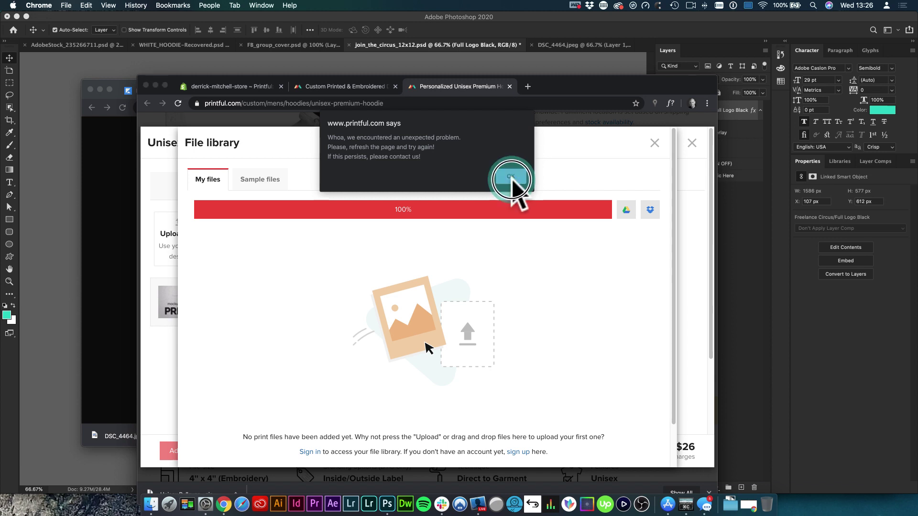
left_click(178, 103)
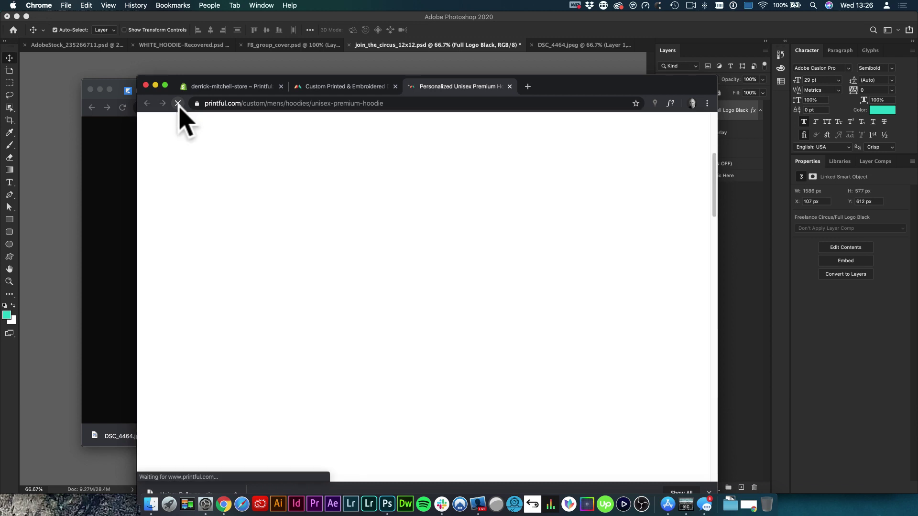
scroll(326, 180, "up", 3)
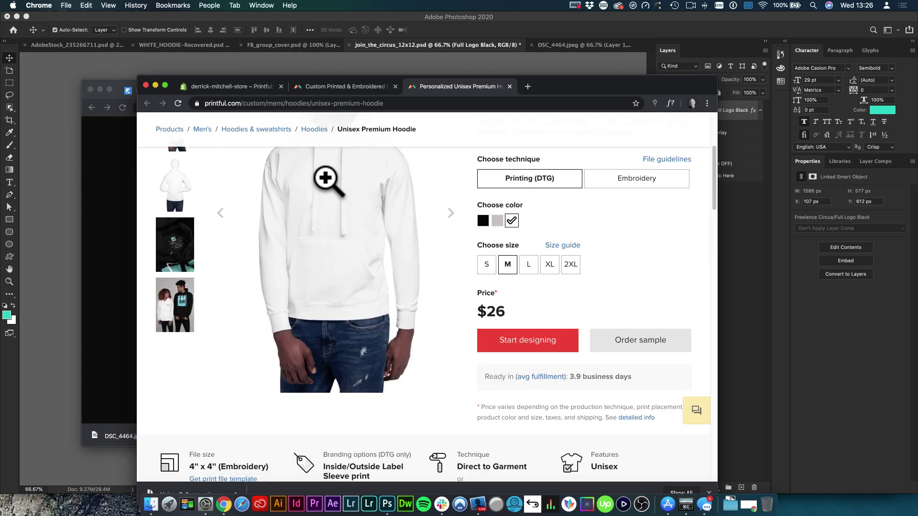
left_click(535, 402)
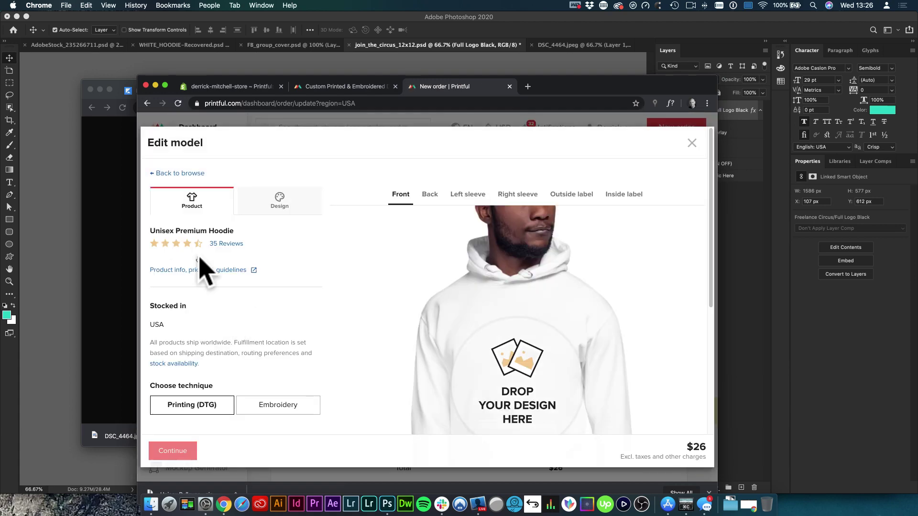
Try out the available sizes for the white hoodie and set its size to L
scroll(208, 282, "down", 6)
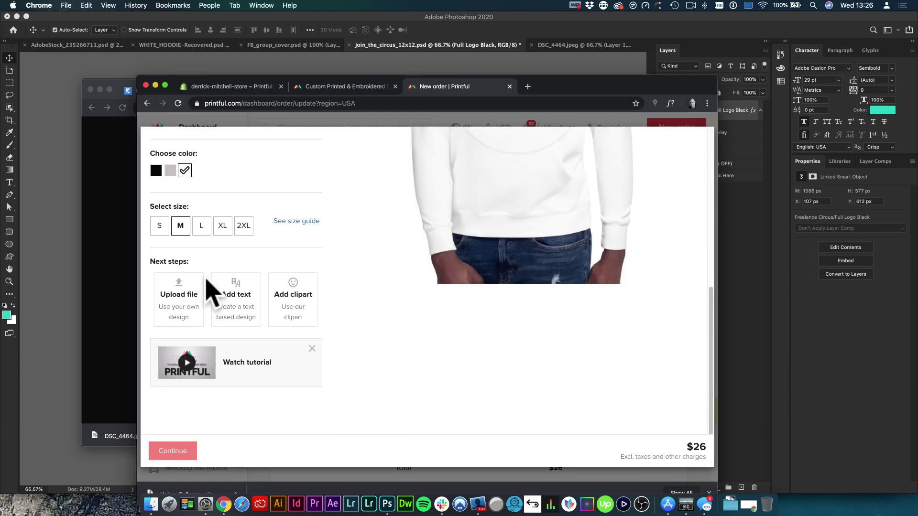
left_click(160, 225)
left_click(199, 228)
left_click(221, 230)
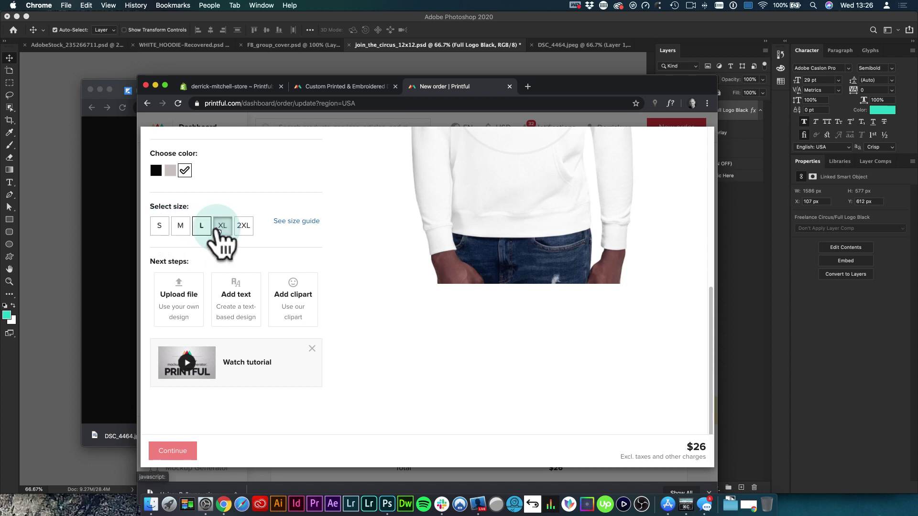
left_click(242, 228)
left_click(223, 230)
left_click(181, 227)
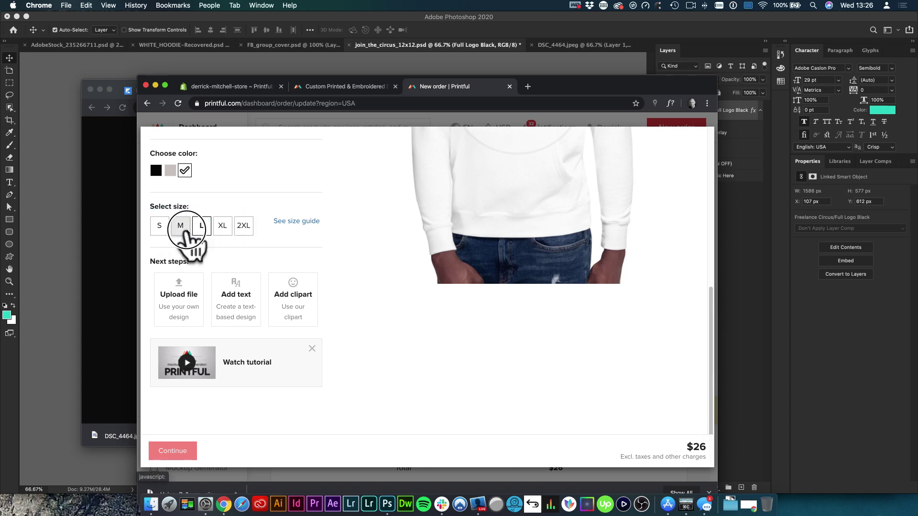
left_click(222, 230)
left_click(200, 229)
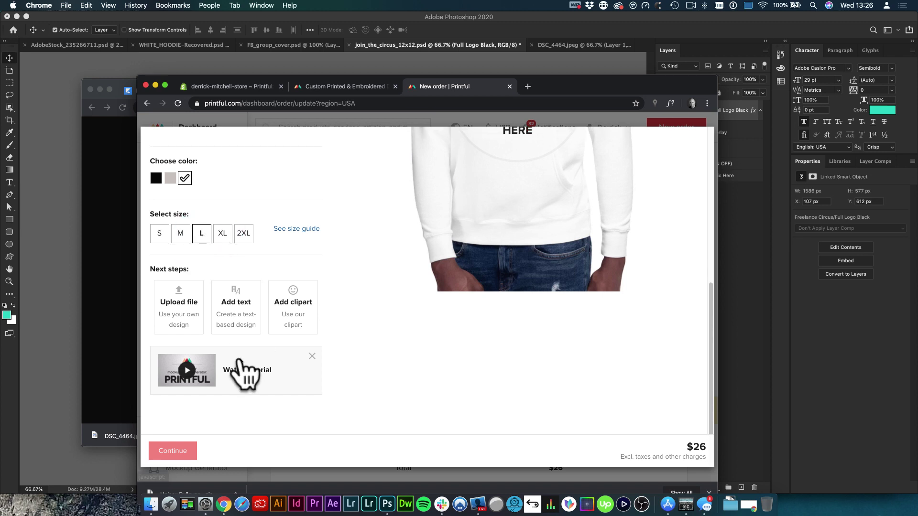
Upload join_the_circus_12x12_front.png to the store's file library and place it on the hoodie's front
left_click(184, 305)
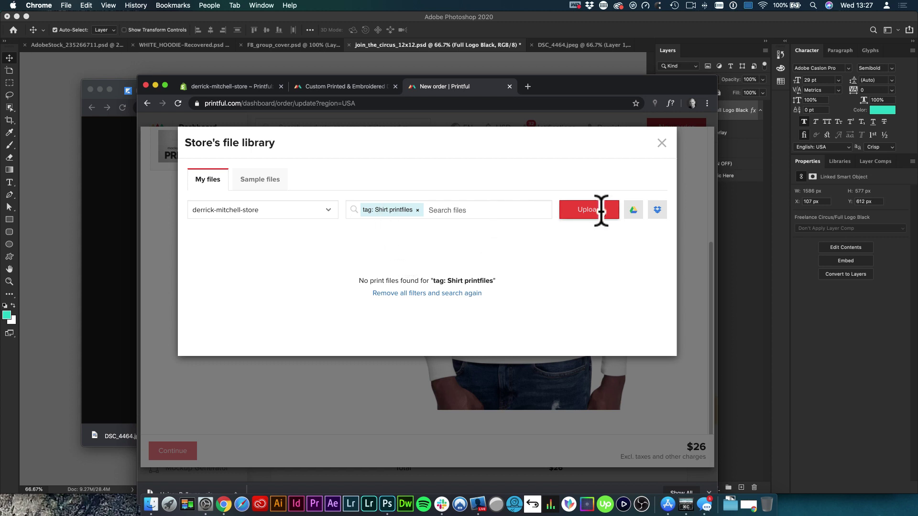
left_click(581, 215)
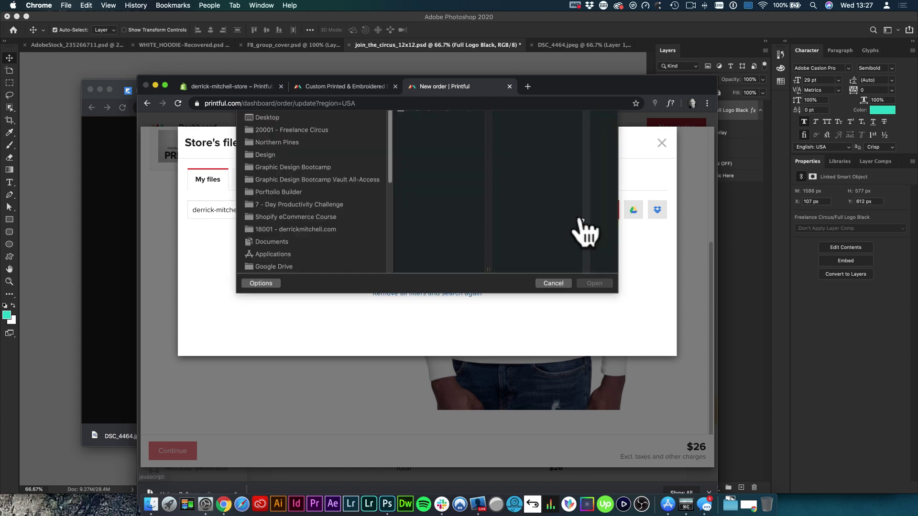
left_click(455, 156)
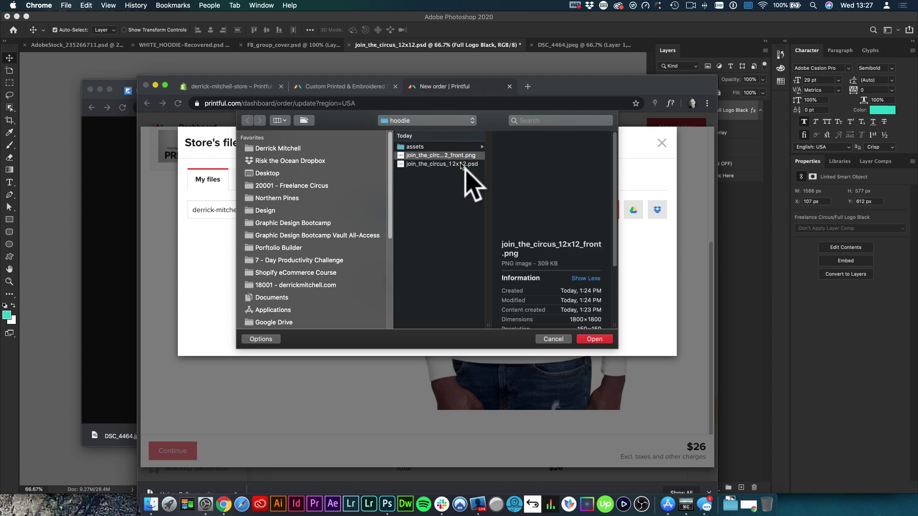
left_click(595, 339)
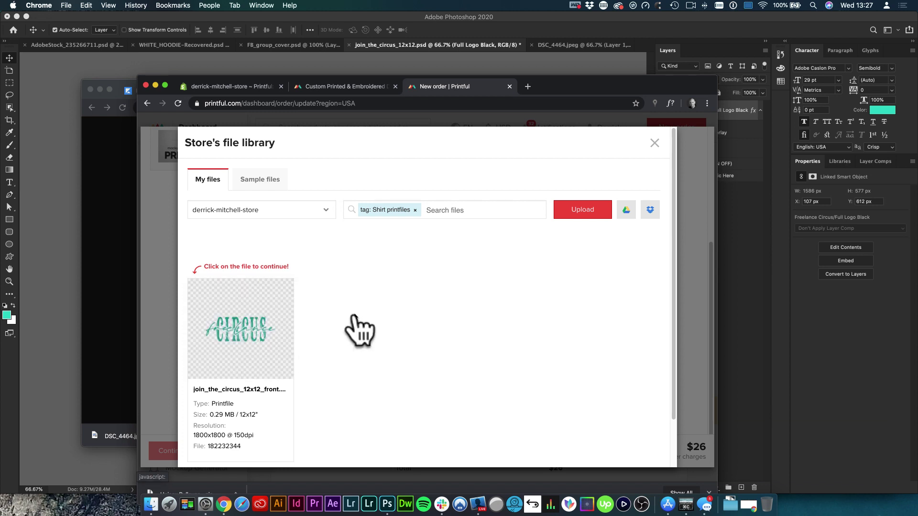
left_click(221, 332)
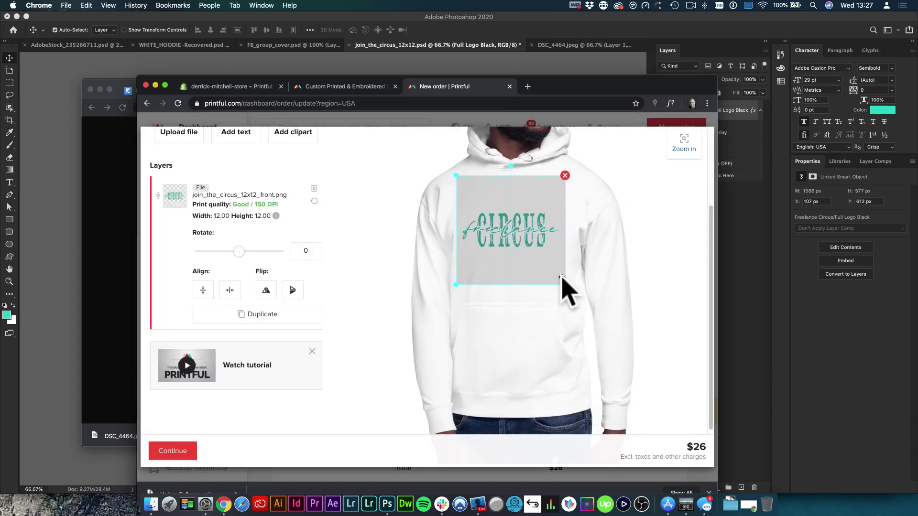
Try different positions for the front design and scale it down to about 5.25 and up to about 17.65 wide
mouse_move(518, 272)
left_mouse_down()
mouse_move(526, 303)
mouse_move(554, 287)
mouse_move(484, 225)
mouse_move(450, 309)
mouse_move(537, 285)
mouse_move(529, 262)
mouse_move(518, 274)
mouse_move(529, 252)
mouse_move(500, 267)
mouse_move(507, 289)
mouse_move(525, 273)
mouse_move(516, 280)
left_mouse_up()
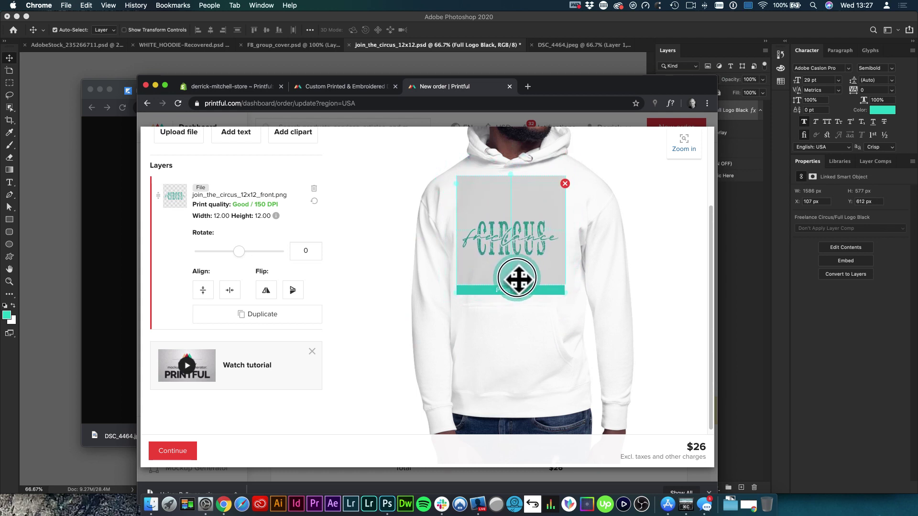
left_click_drag(516, 242, 552, 284)
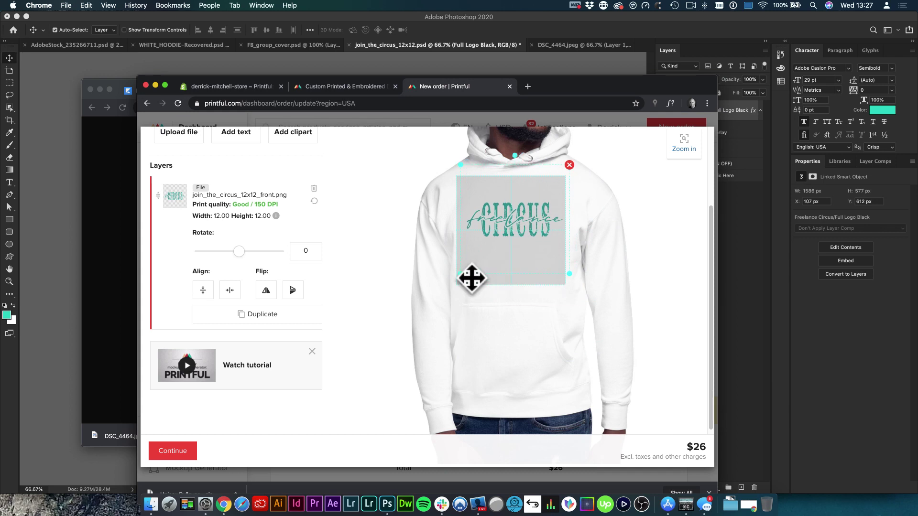
left_click_drag(457, 281, 544, 207)
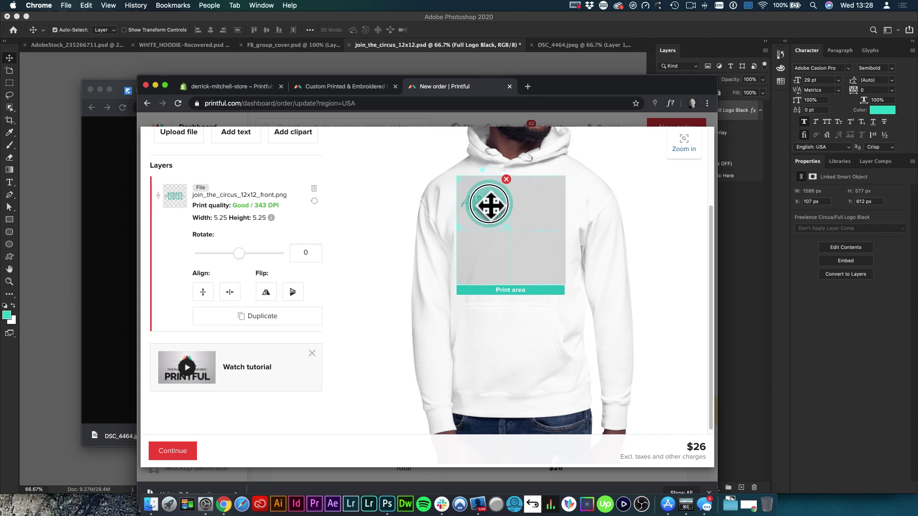
left_click_drag(489, 203, 557, 257)
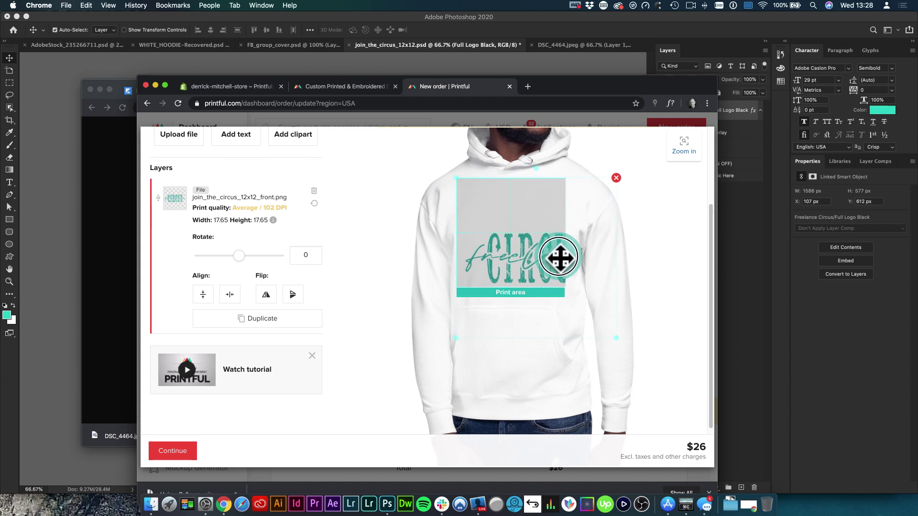
Scale the front design to about 11.26 wide and high and center it within the print area
left_click_drag(615, 338, 584, 311)
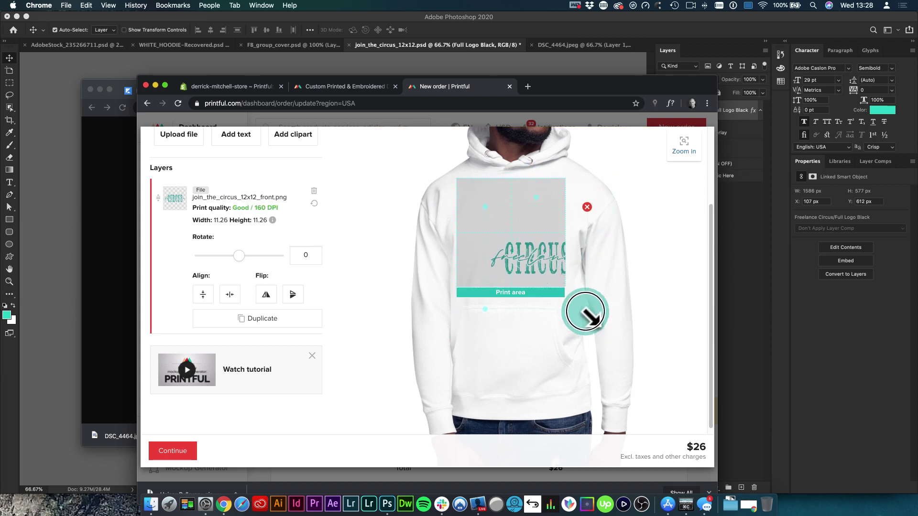
left_click_drag(550, 254, 518, 228)
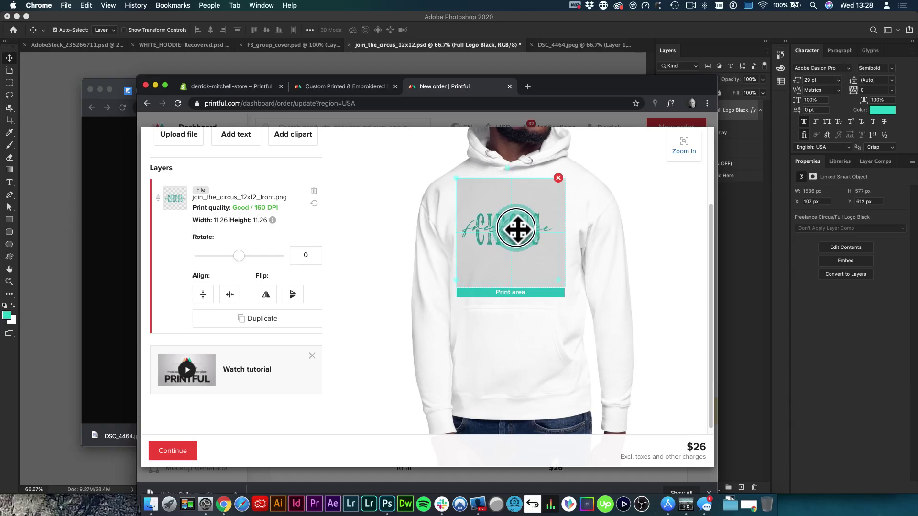
scroll(519, 229, "up", 1)
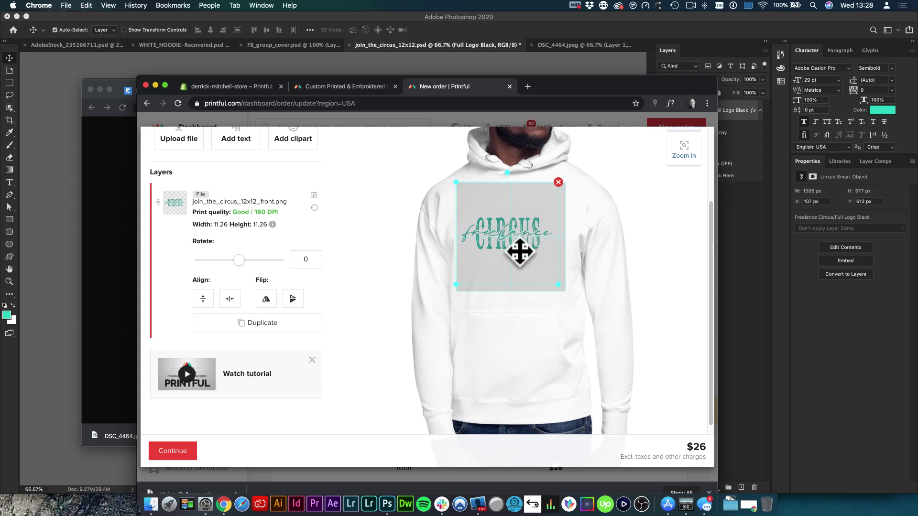
scroll(383, 310, "down", 3)
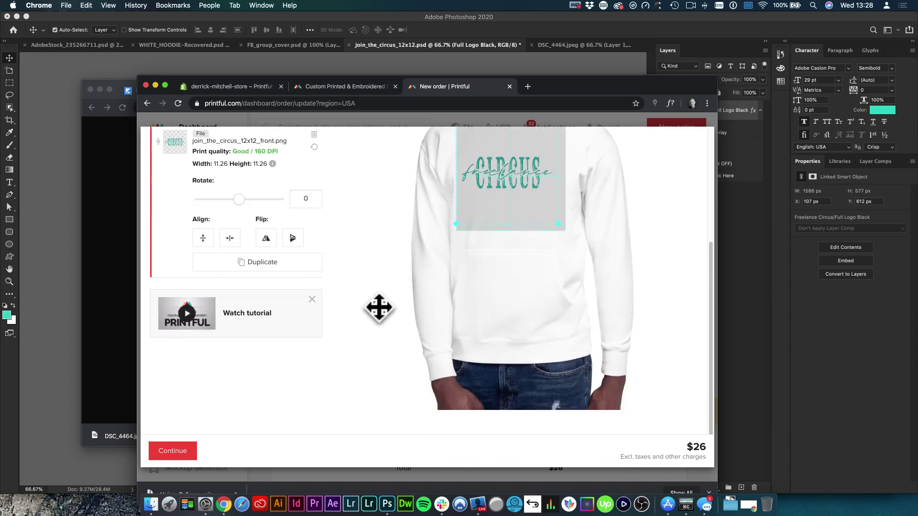
scroll(380, 315, "up", 4)
left_click_drag(506, 252, 511, 258)
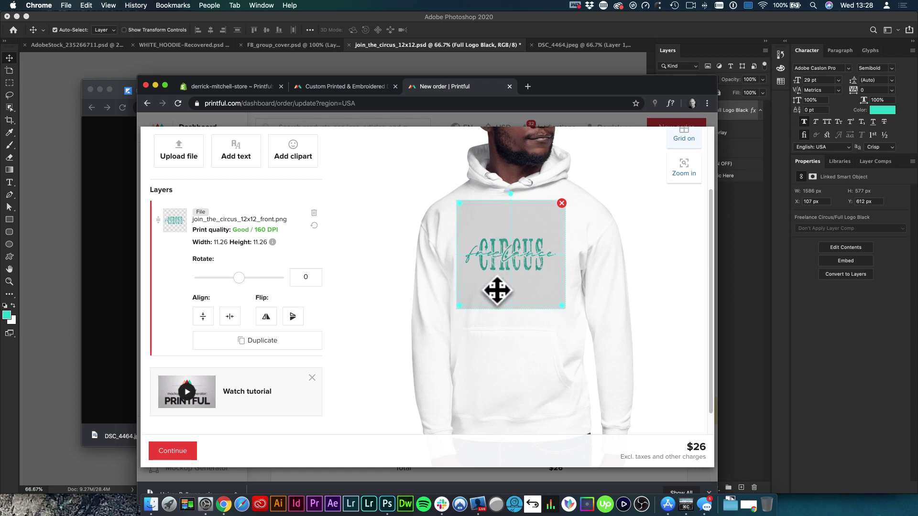
Review the hoodie's front design and continue with it to the new order's product list
scroll(382, 320, "up", 3)
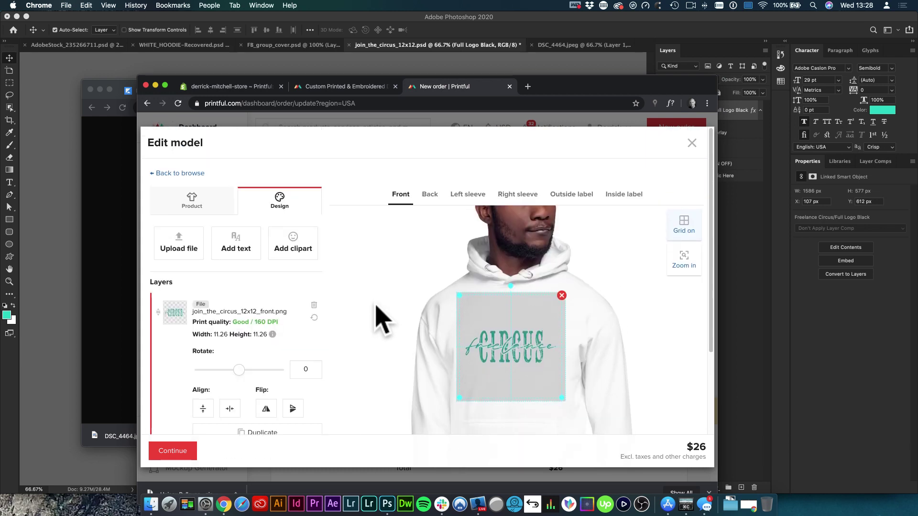
scroll(381, 321, "down", 5)
scroll(378, 318, "down", 1)
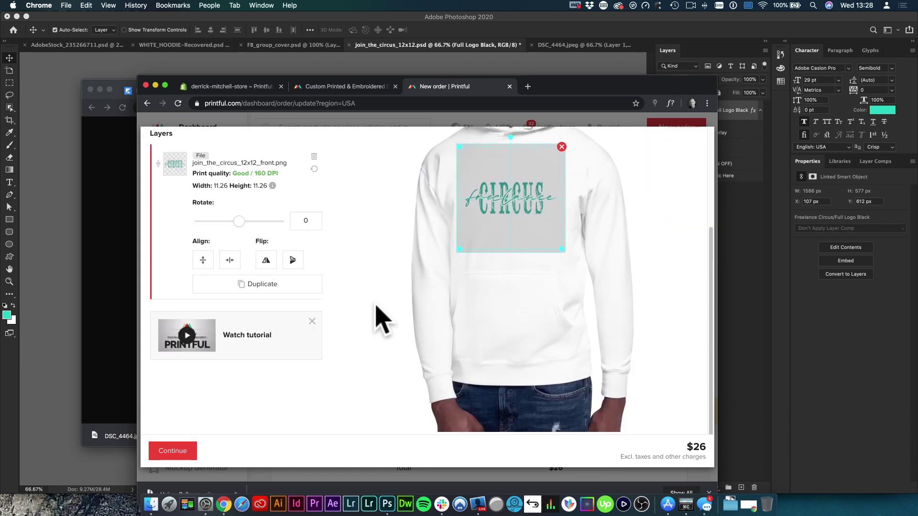
left_click(173, 452)
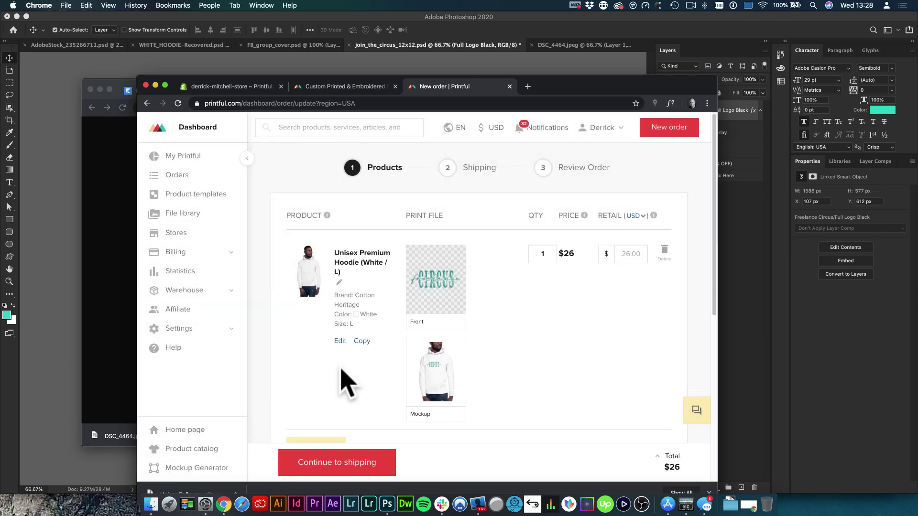
Preview the generated hoodie mockup in the order and examine the order's subtotal and total
left_click(439, 375)
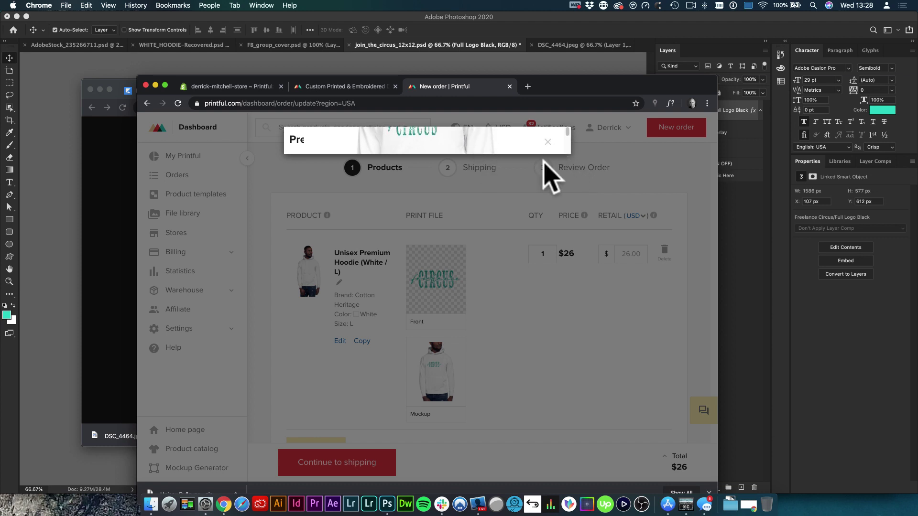
left_click(548, 142)
left_click(440, 375)
left_click(545, 142)
left_click(437, 376)
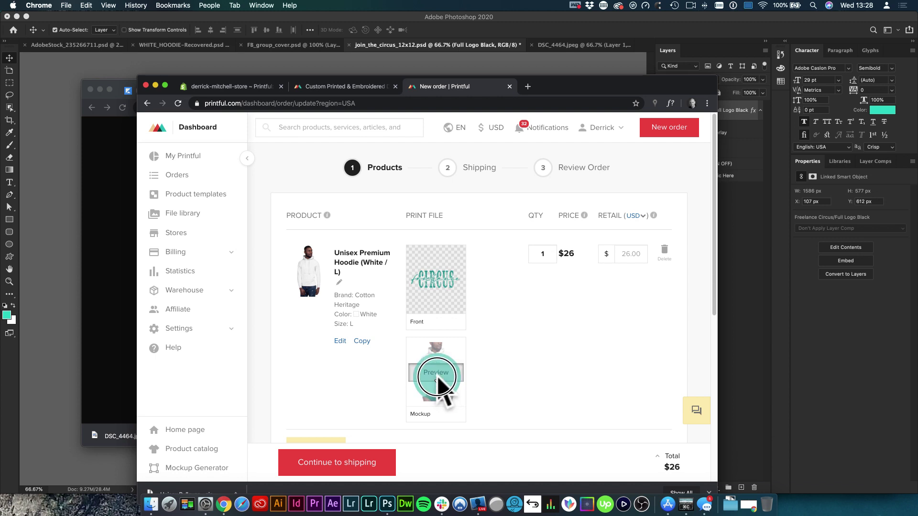
left_click(546, 143)
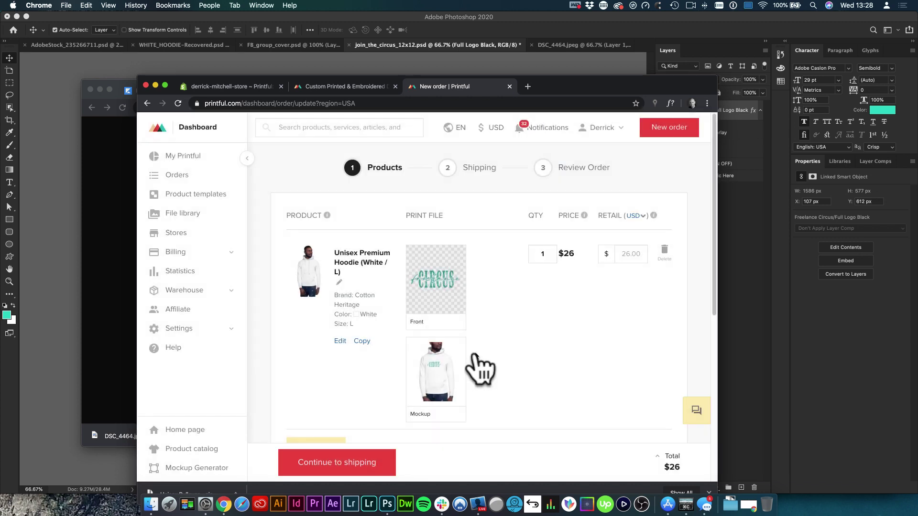
mouse_move(452, 371)
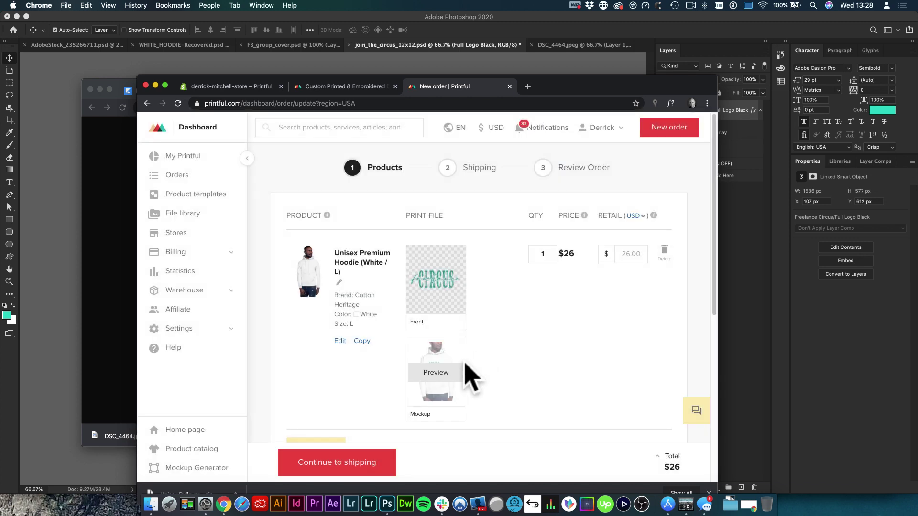
scroll(555, 390, "down", 3)
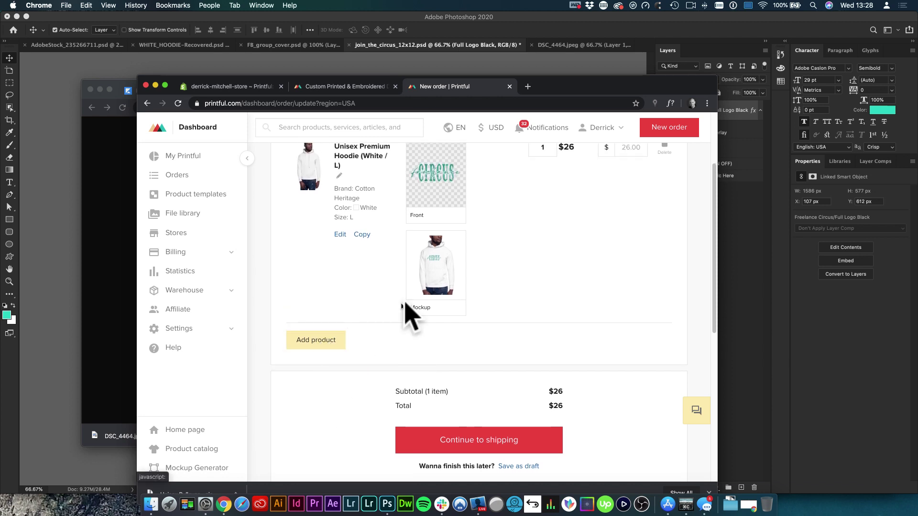
Switch to Photoshop, open the WHITE_HOODIE-Recovered.psd document and focus on the Artboard 1 copy 2 hoodie mockup
mouse_move(407, 297)
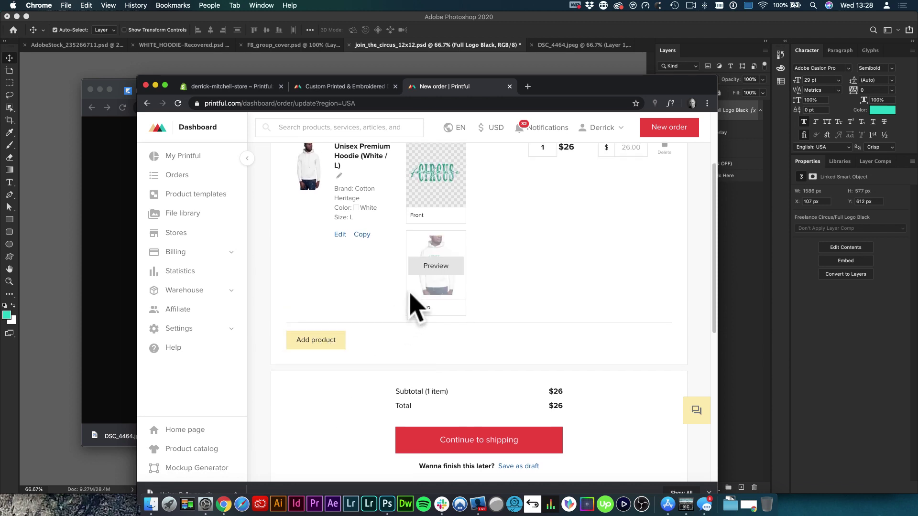
mouse_move(428, 188)
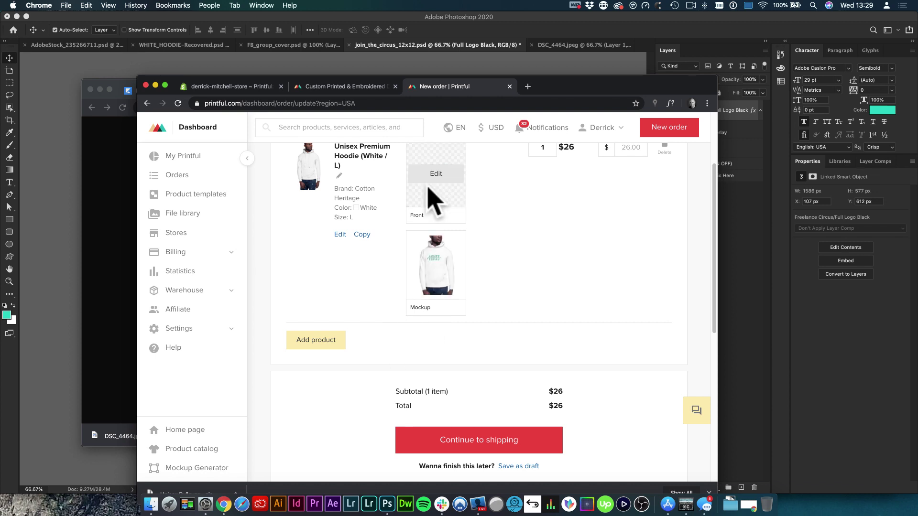
left_click(72, 189)
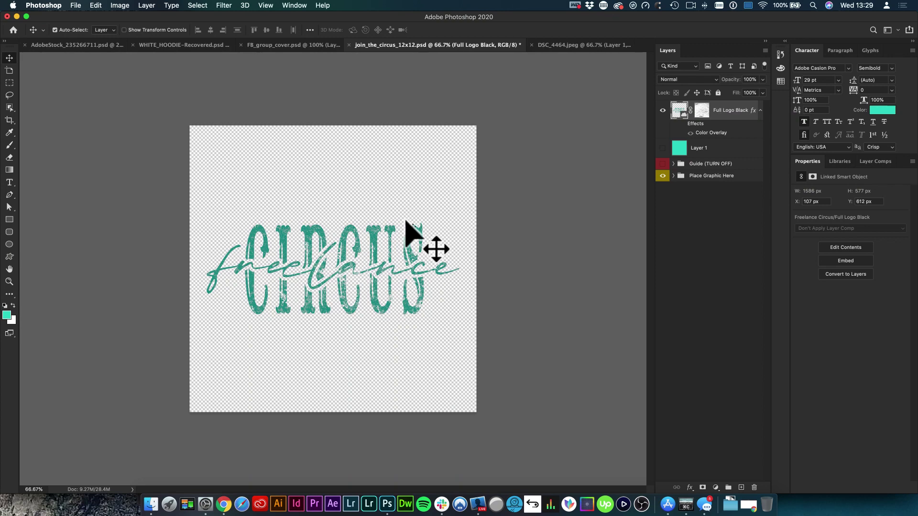
left_click(180, 45)
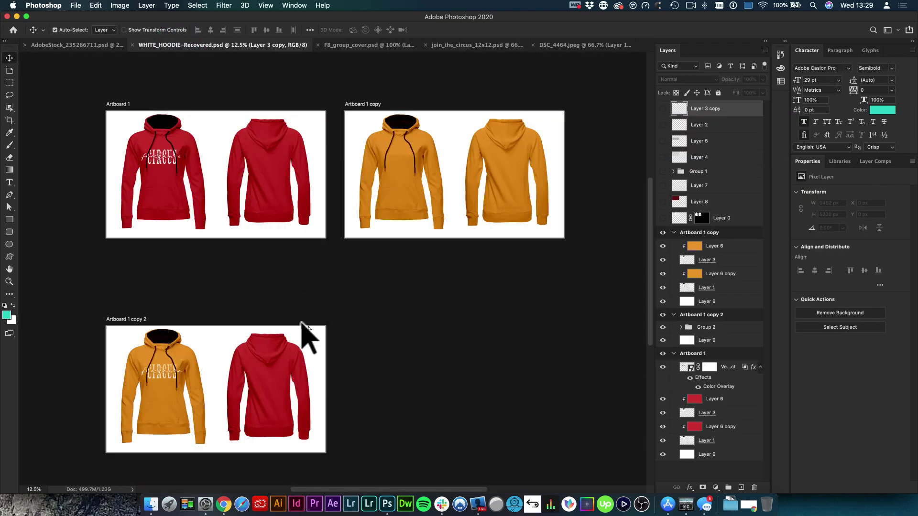
left_click(306, 309)
left_click(272, 379, "super+space")
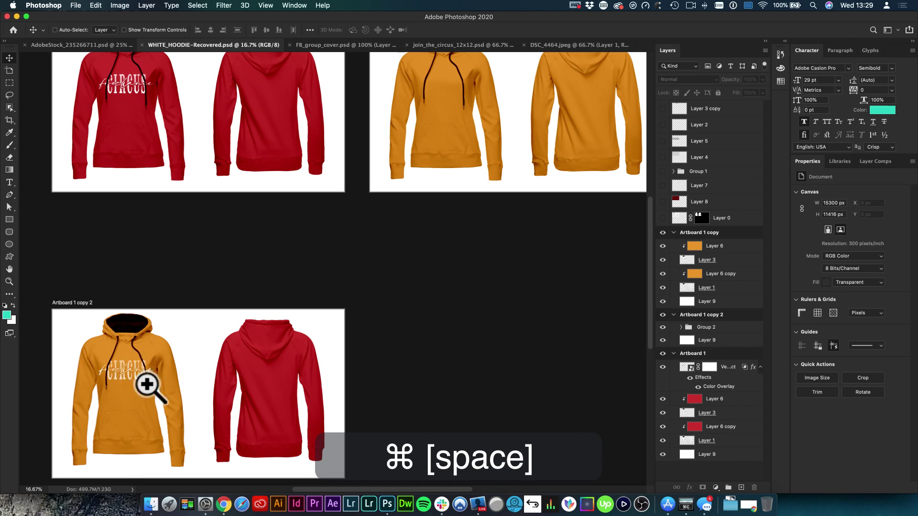
left_click(147, 385, "super+space")
left_click_drag(191, 328, 278, 197)
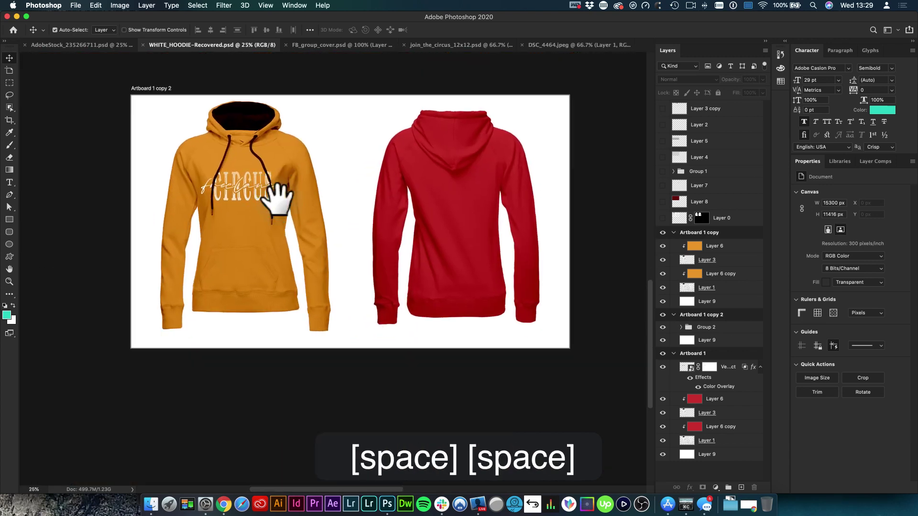
left_click(296, 227, "alt+super+space")
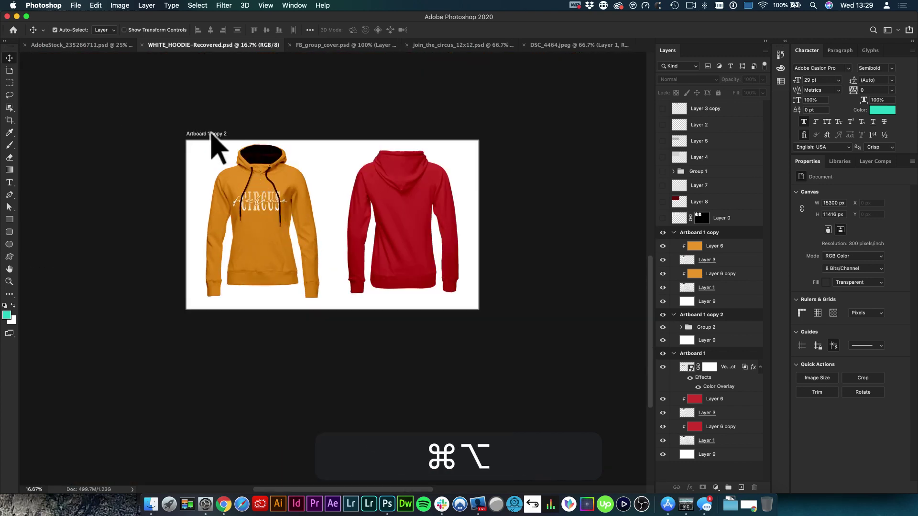
Try to place a duplicate of Artboard 1 copy 2 straight below the original
left_click_drag(210, 135, 227, 376)
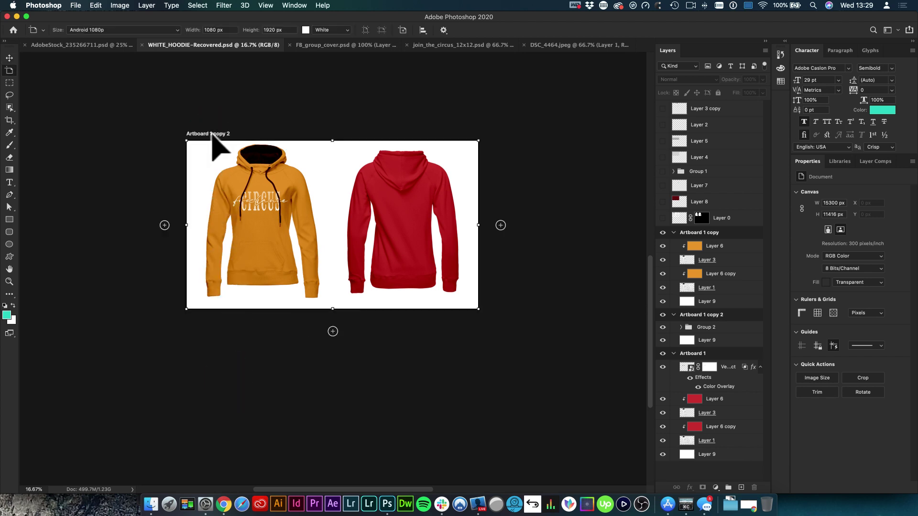
left_click_drag(212, 135, 447, 463)
key("super+0")
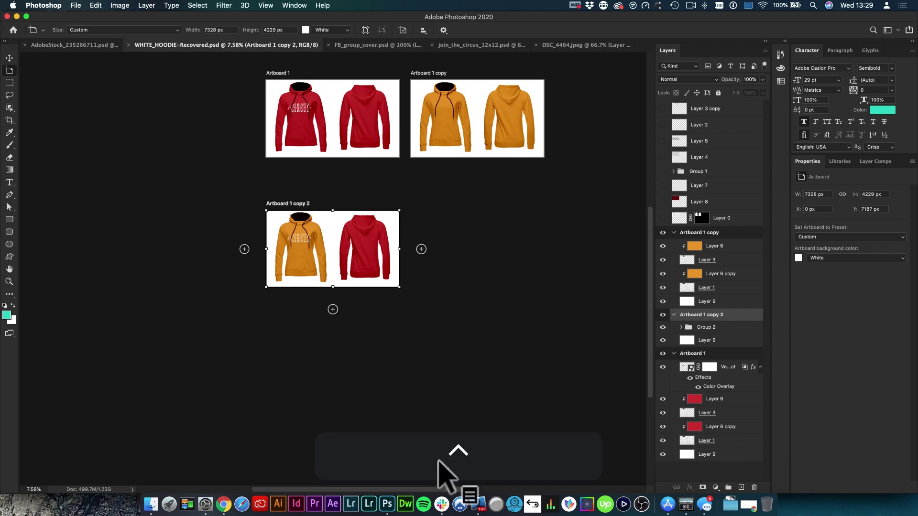
key("alt")
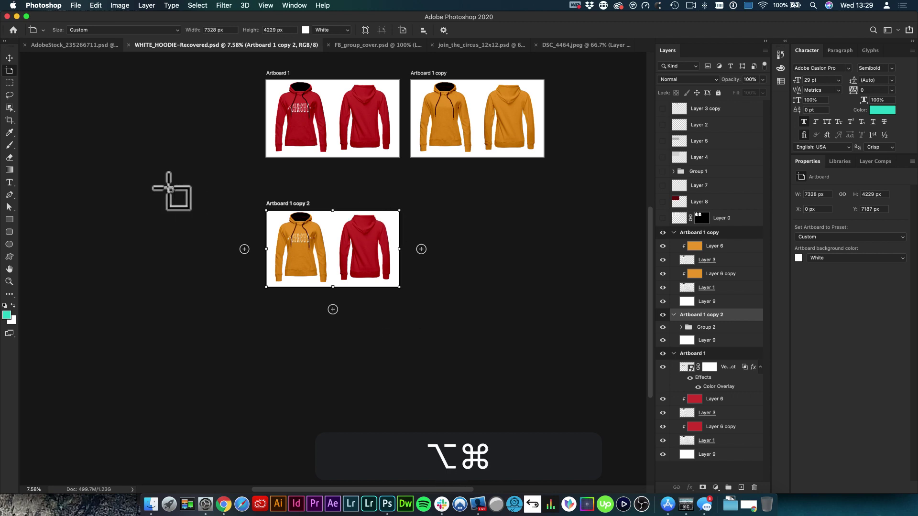
scroll(258, 201, "down", 5)
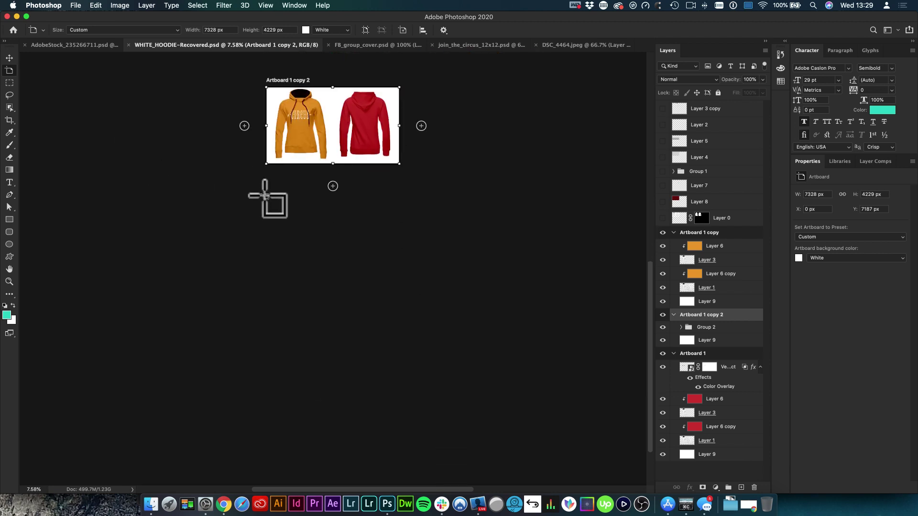
key("alt")
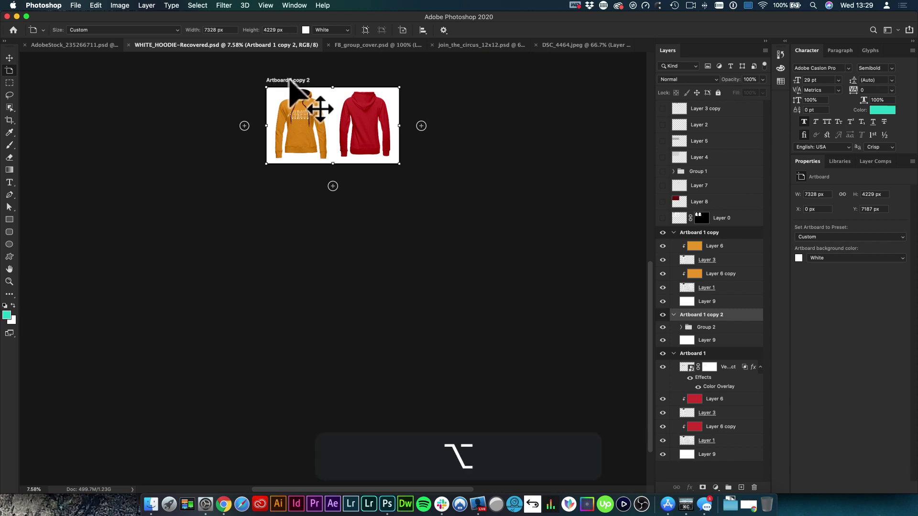
left_click_drag(291, 81, 292, 164)
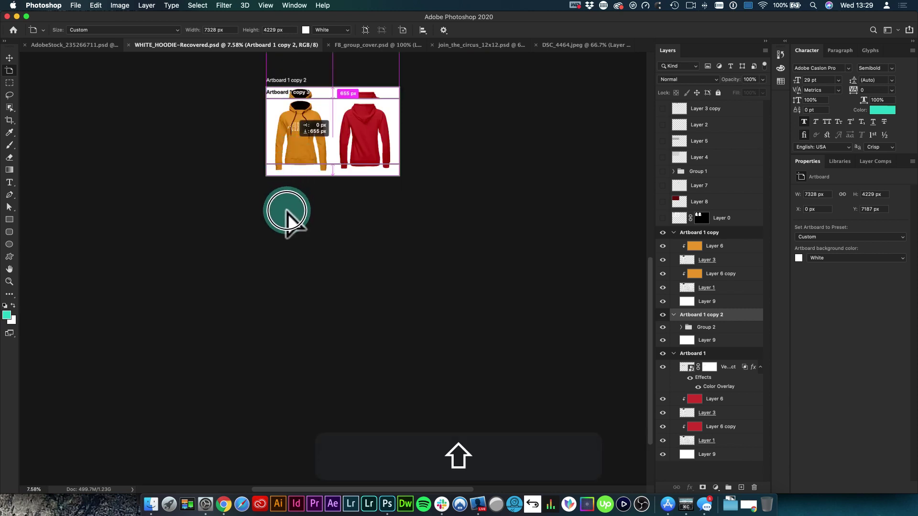
left_click_drag(287, 212, 288, 229)
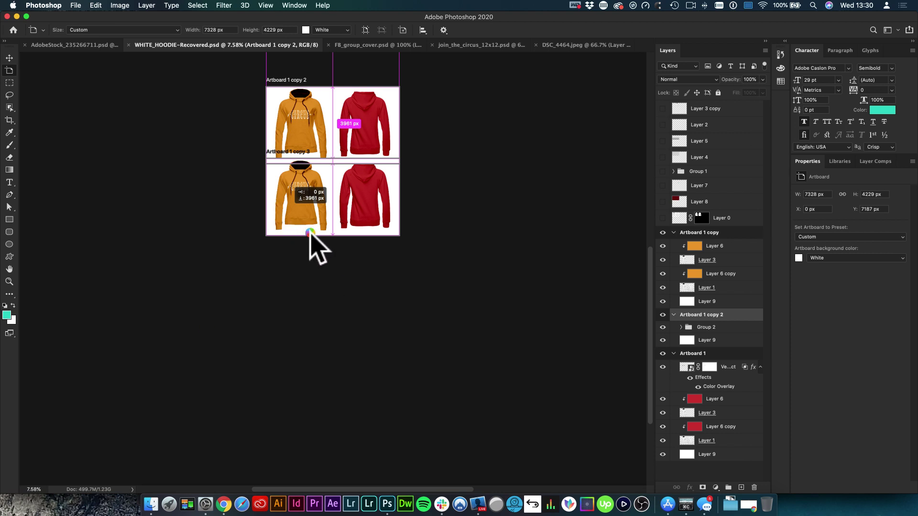
key("super+z")
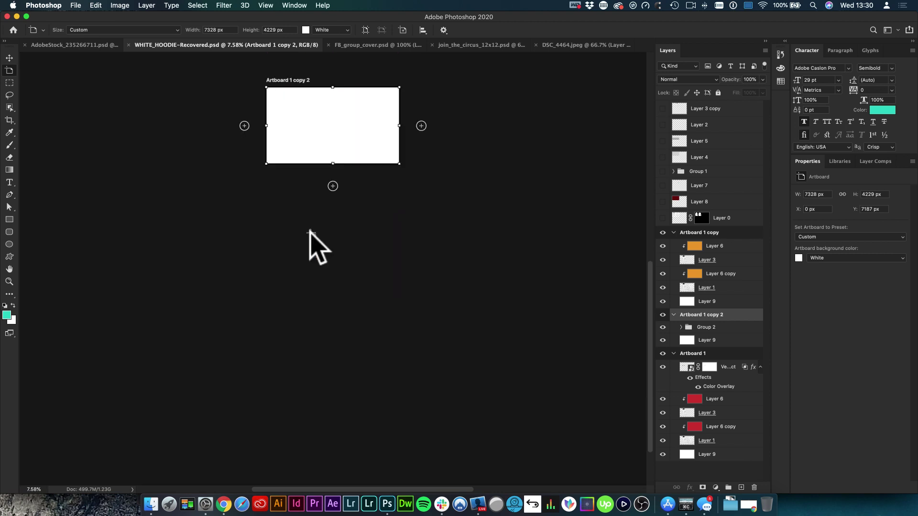
Duplicate the Artboard 1 copy 2 artboard with its hoodie mockup layers
scroll(330, 189, "up", 5)
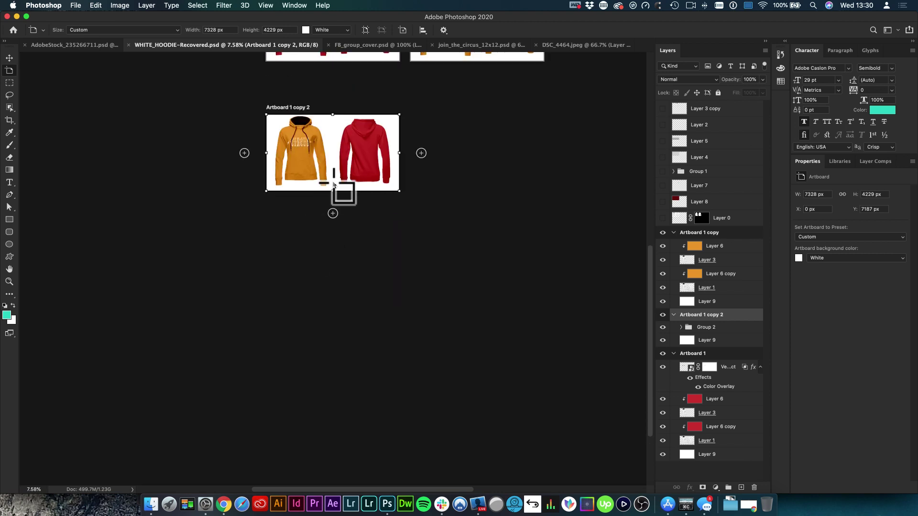
scroll(337, 194, "up", 6)
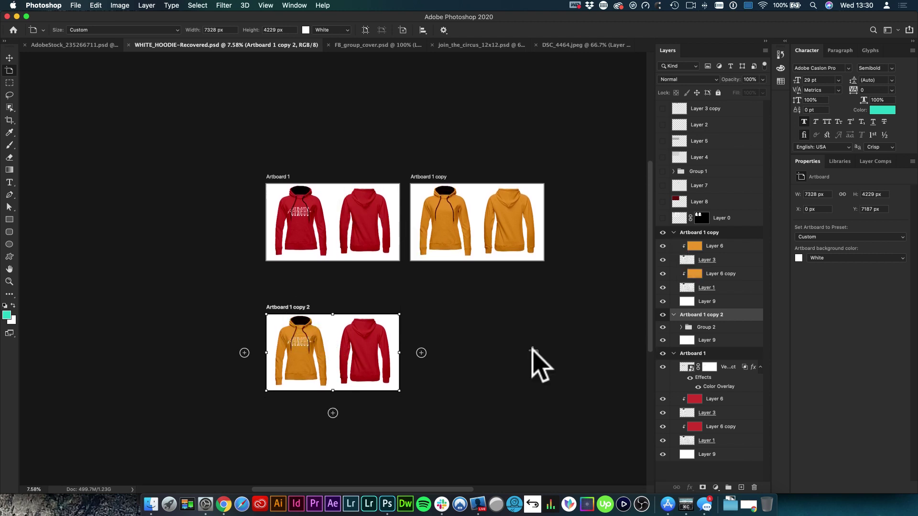
left_click(9, 57)
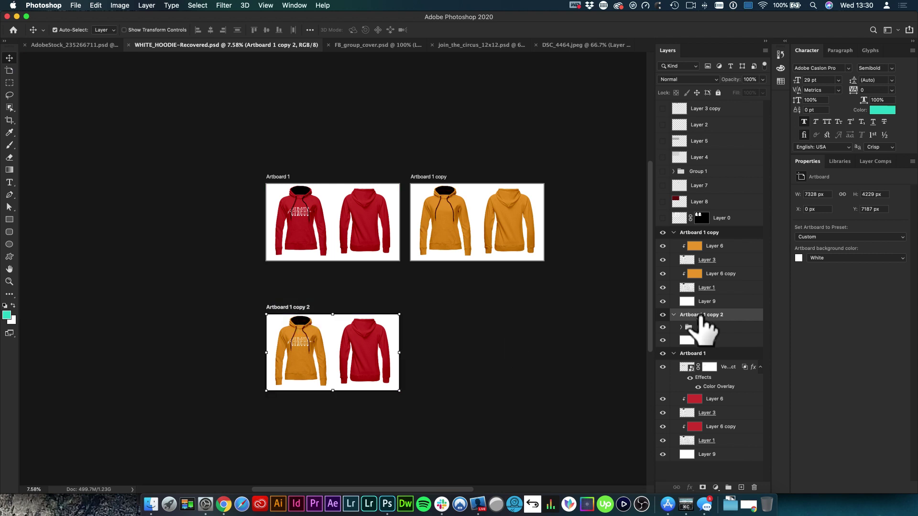
key("super")
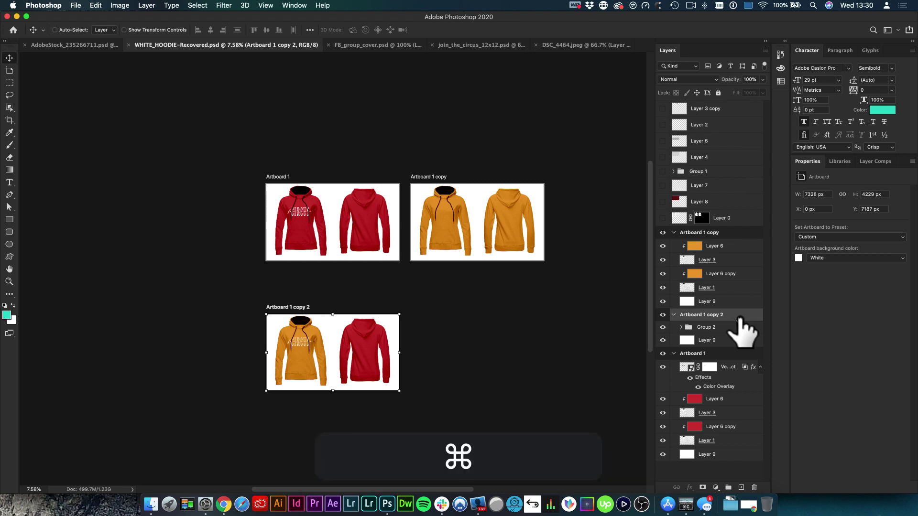
key("super+j")
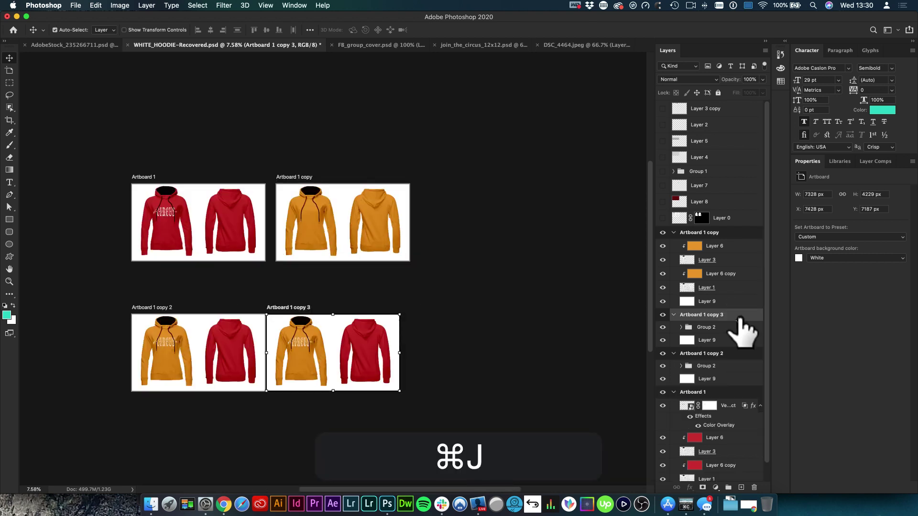
On Artboard 1 copy 3, hide the front hoodie's orange Layer 6 copy and its white Circus logo layer
key("super+space")
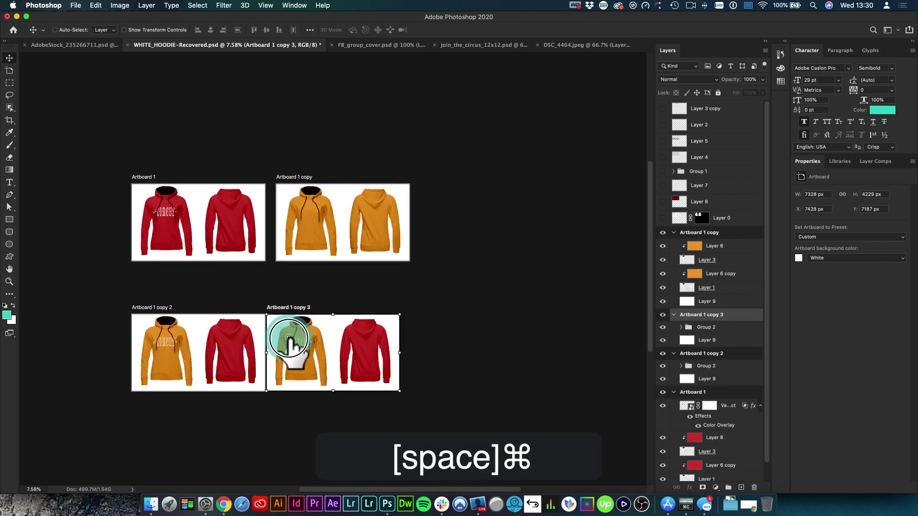
left_click_drag(309, 351, 286, 368)
left_click(283, 370)
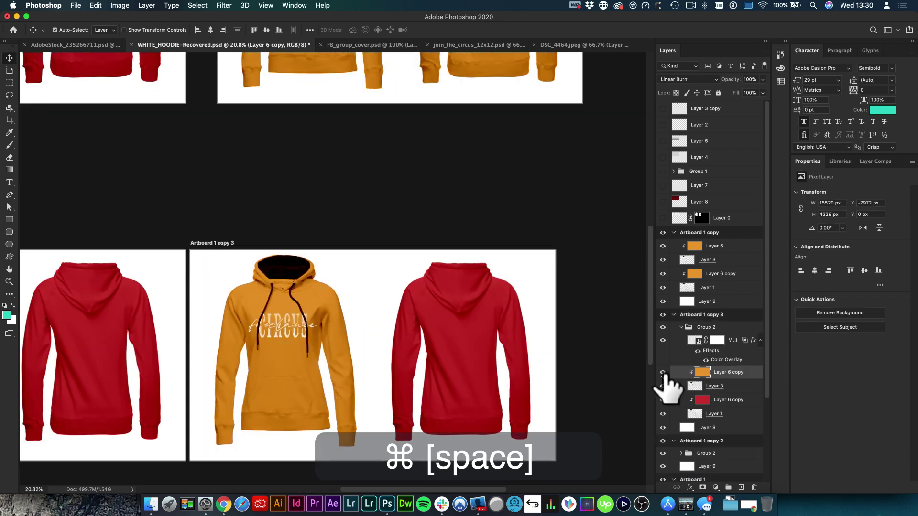
left_click(663, 373)
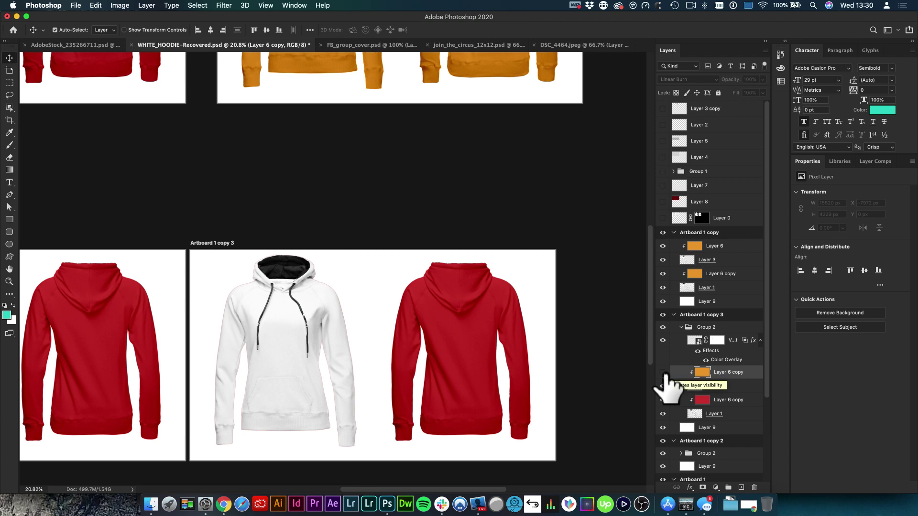
left_click(663, 372)
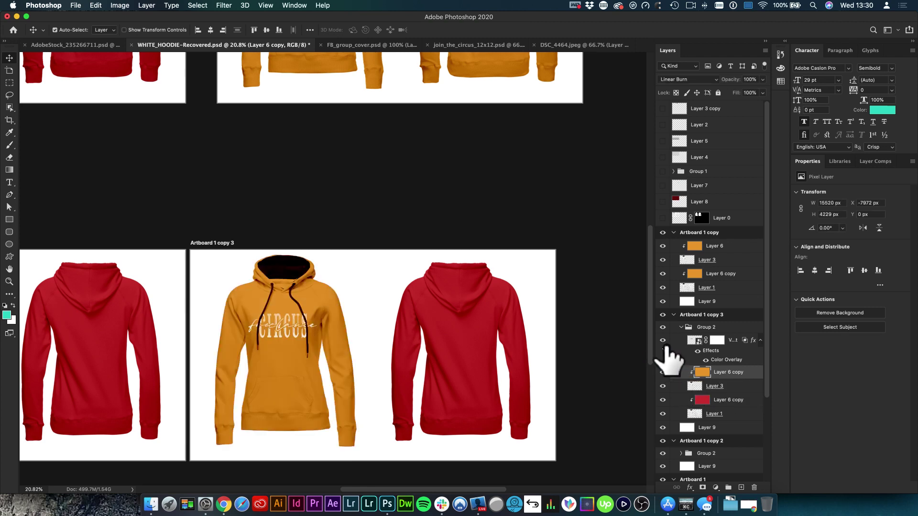
left_click(663, 340)
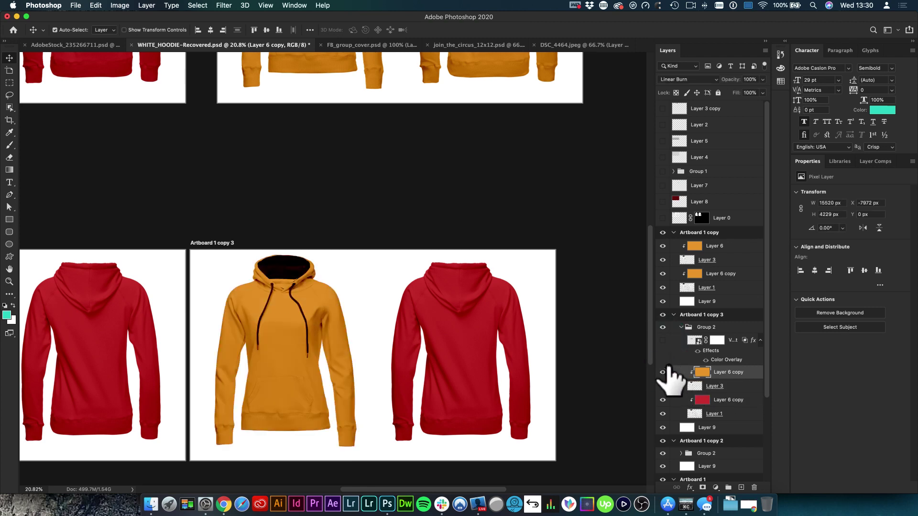
left_click(663, 373)
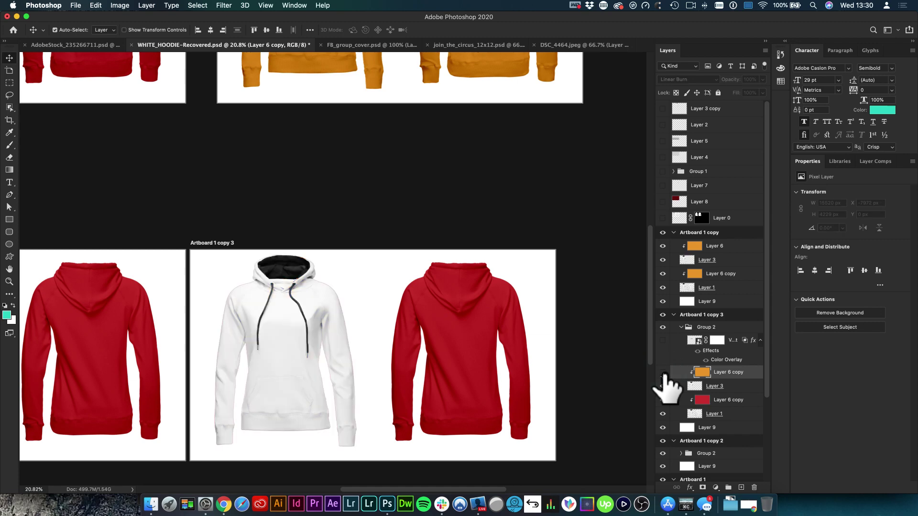
Copy the teal Full Logo Black layer from join_the_circus_12x12.psd onto the white hoodie's chest and start a free transform on it
left_click(570, 46)
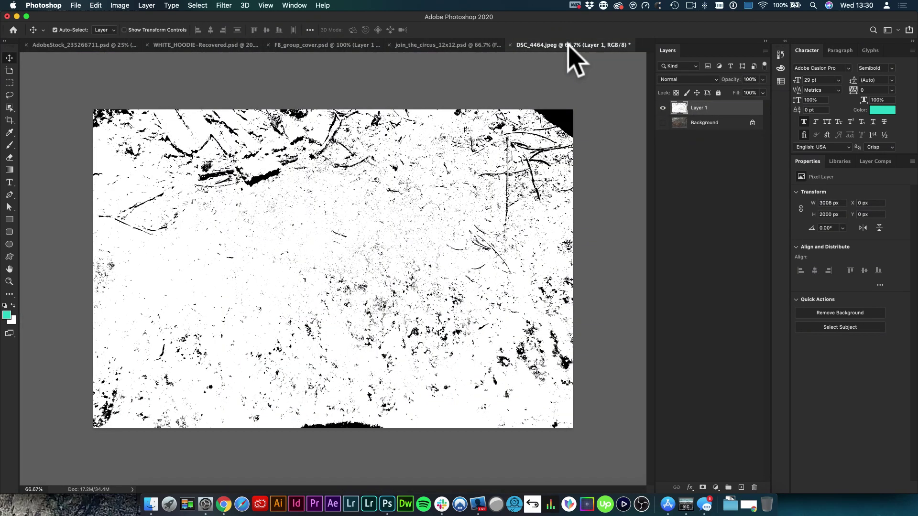
left_click(418, 46)
left_click_drag(306, 224, 348, 362)
key("cmd+t")
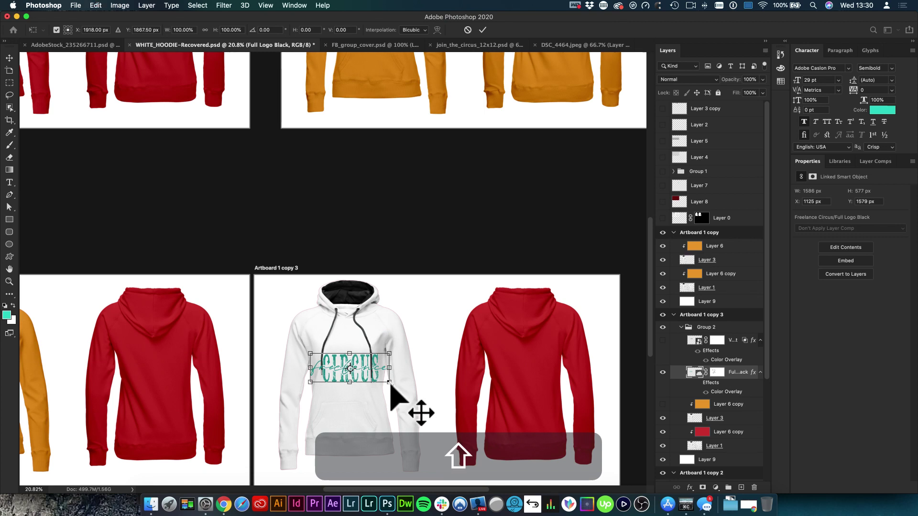
Scale the green logo on the white hoodie to about 88% and nudge it up the chest to X 1135, Y 1249 px
left_click_drag(390, 383, 380, 378)
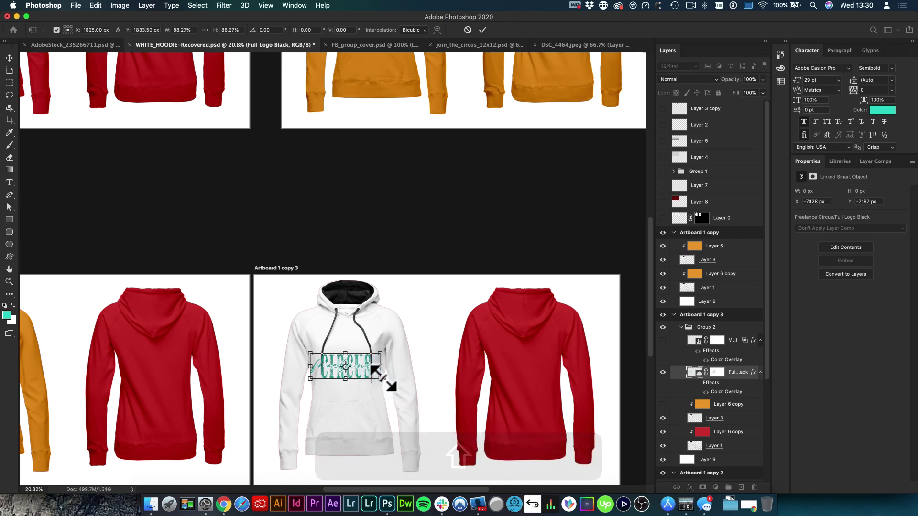
key("Return")
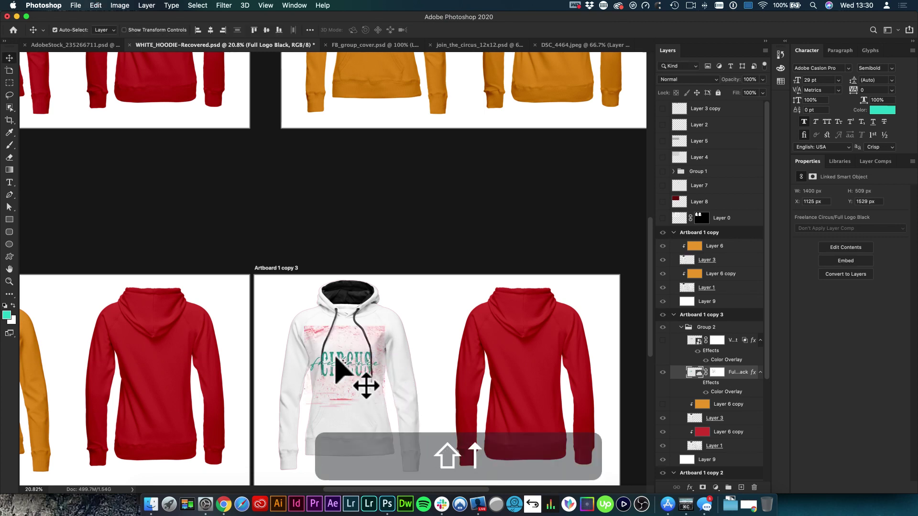
scroll(340, 364, "down", 1)
scroll(340, 364, "right", 1)
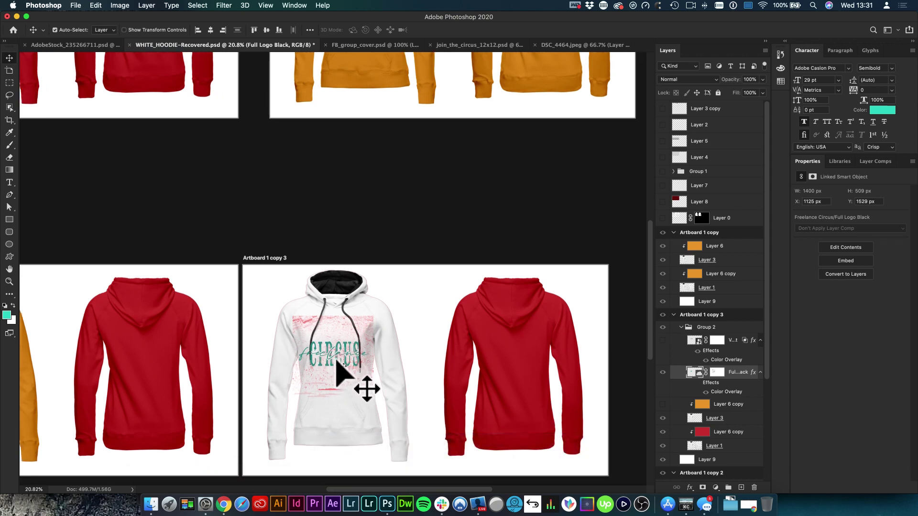
key("shift")
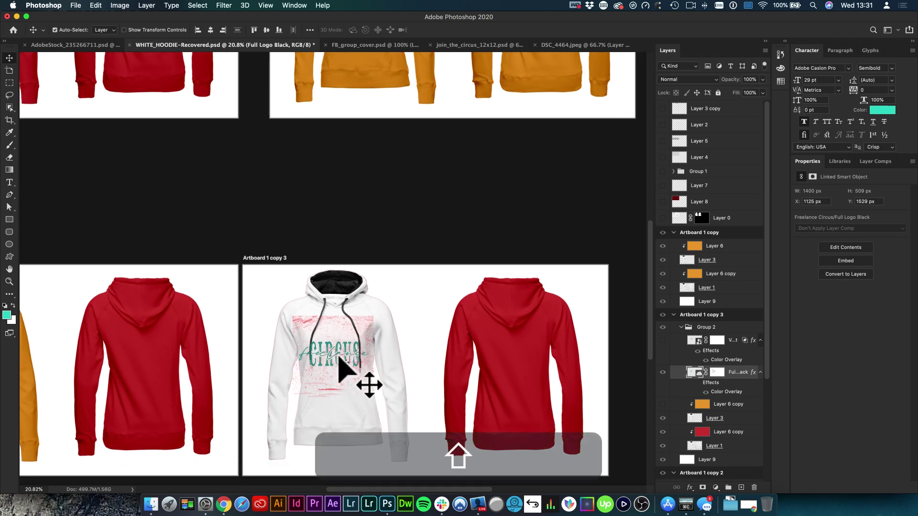
key("shift+Up")
key("shift+Up")
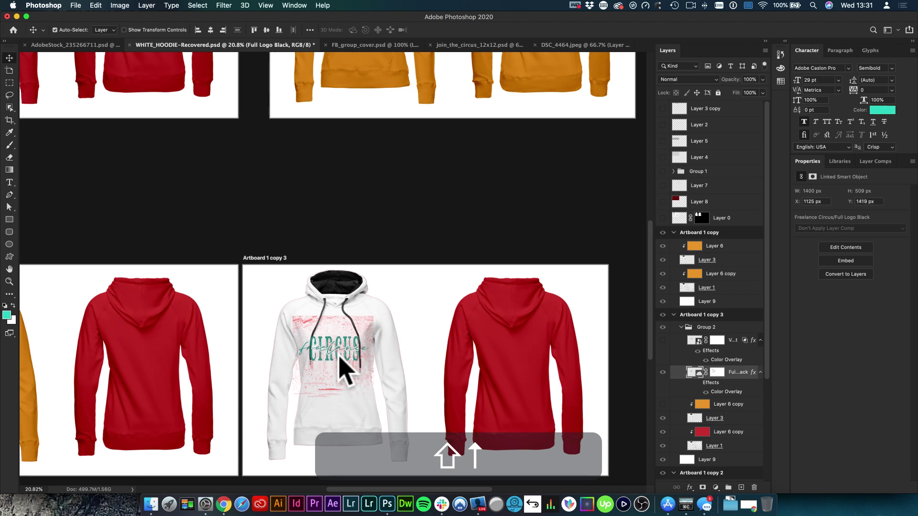
key("shift+Up")
key("shift+Up")
key("shift+Up")
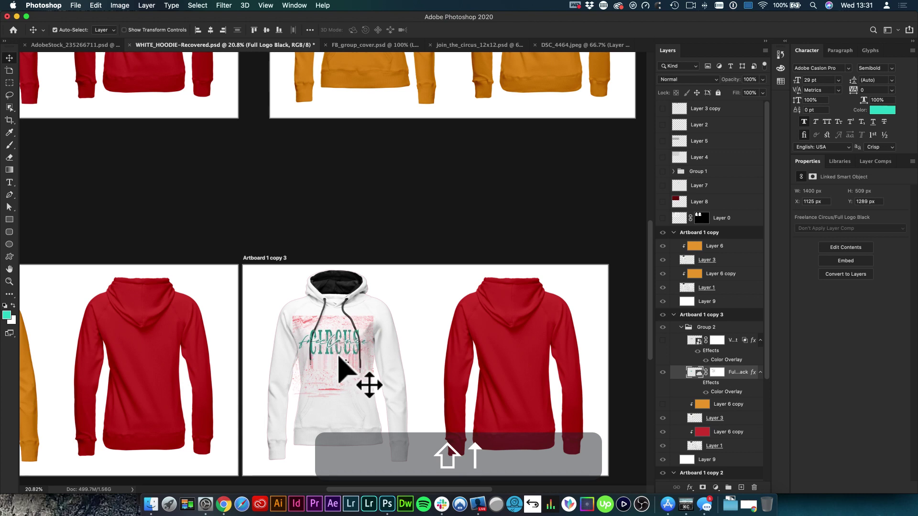
key("shift+Up")
key("shift+Up")
key("shift+Up")
key("shift+Right")
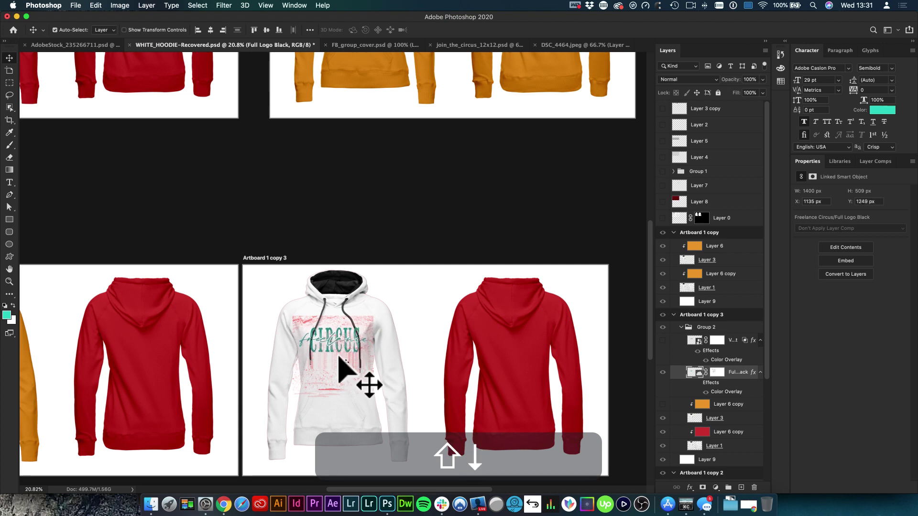
Set the green logo layer's Blend If underlying-layer shadow range to 87 / 112 so the dark drawstrings show through
left_click(359, 231)
left_click(354, 371, "super")
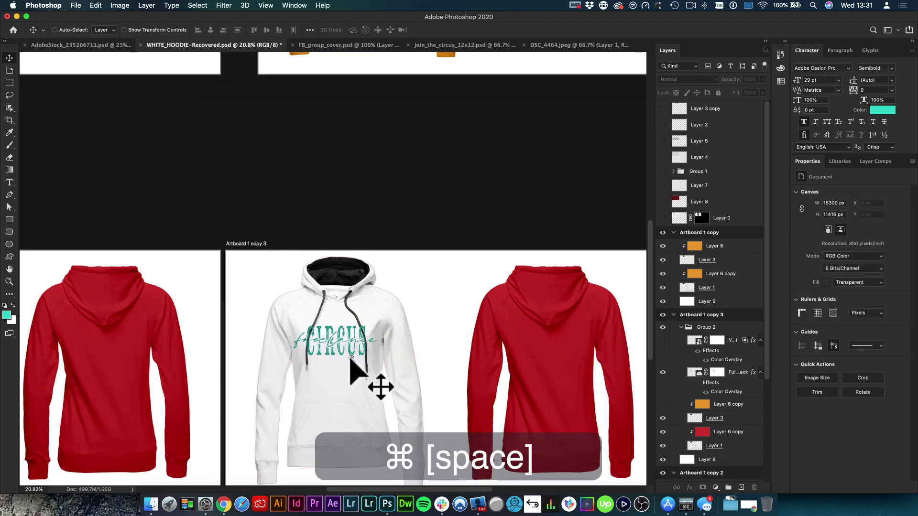
left_click(357, 365, "super")
left_click(351, 360, "super")
key("v")
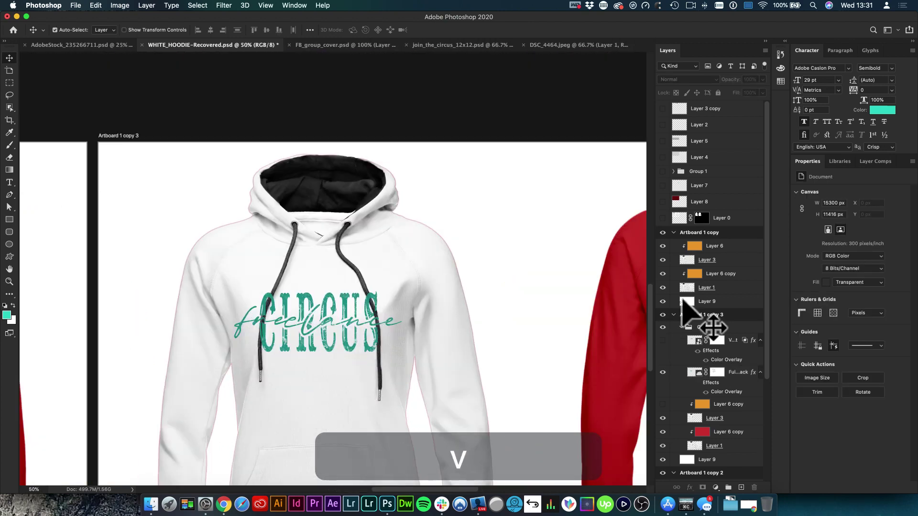
left_click(348, 311)
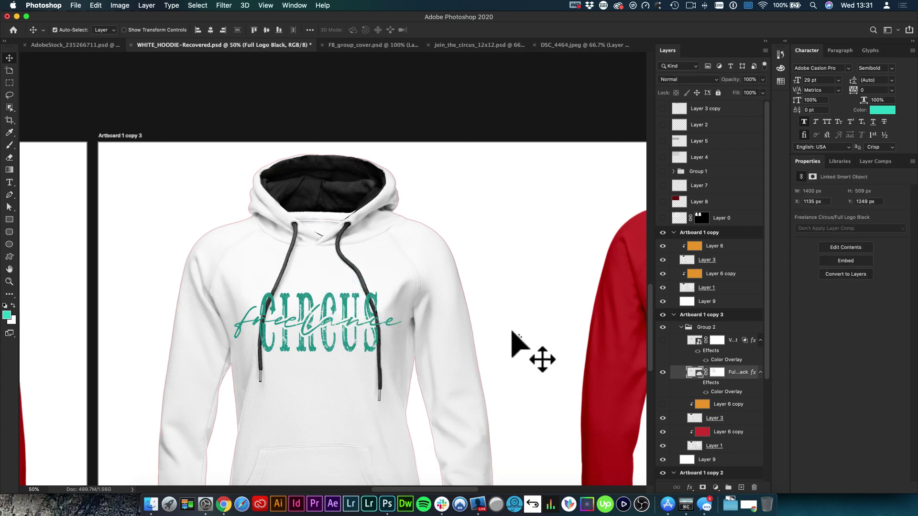
double_click(737, 381)
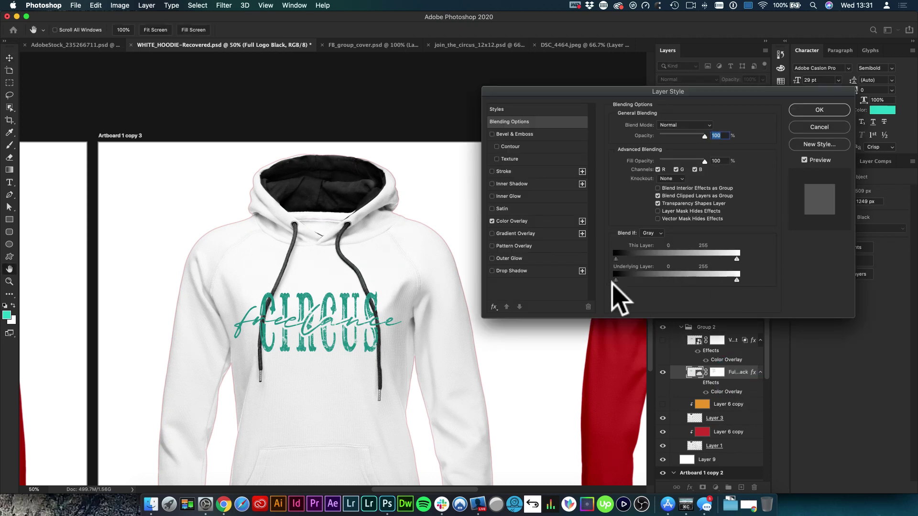
left_click_drag(616, 281, 669, 283)
key("alt")
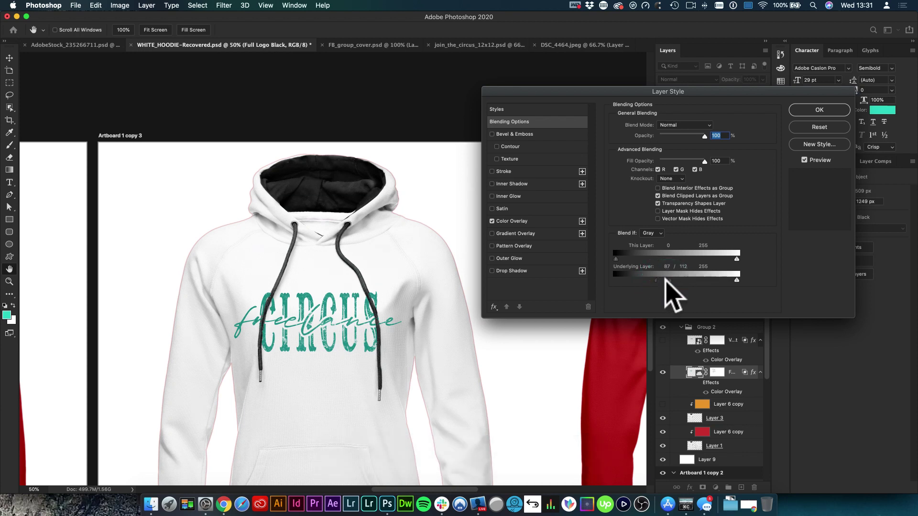
key("Return")
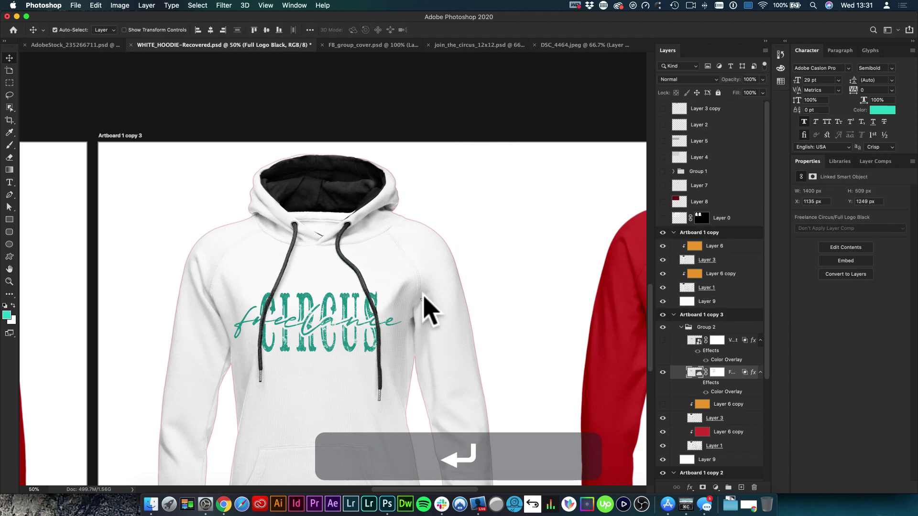
Examine the whole Artboard 1 copy 3 mockup, checking the white hoodie front with its logo and the red hoodie back
key("space")
left_click(362, 322, "alt+super")
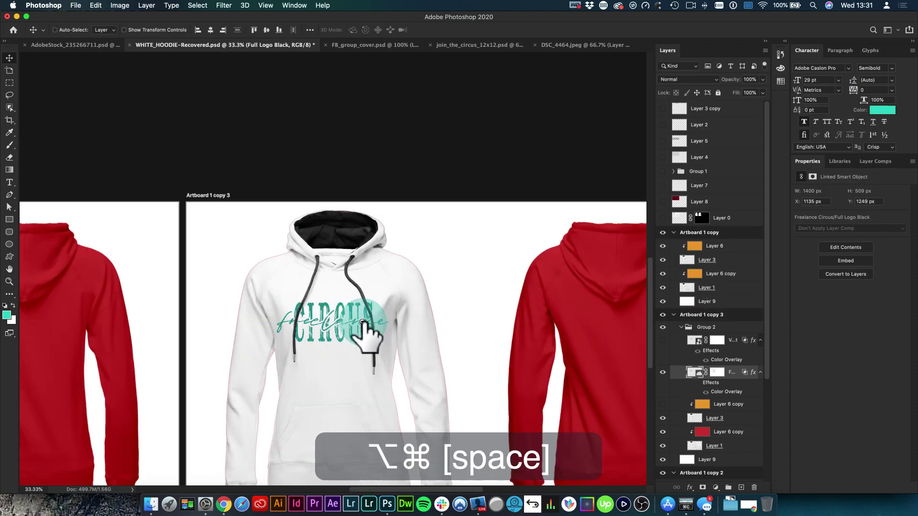
left_click(362, 321, "alt+super")
left_click_drag(452, 345, 420, 297)
key("v")
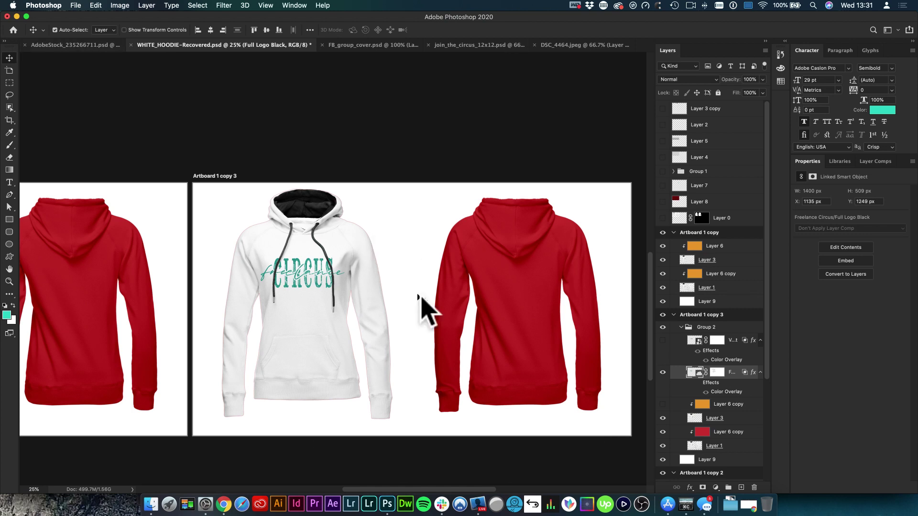
key("space")
key("space")
left_click_drag(430, 307, 397, 287)
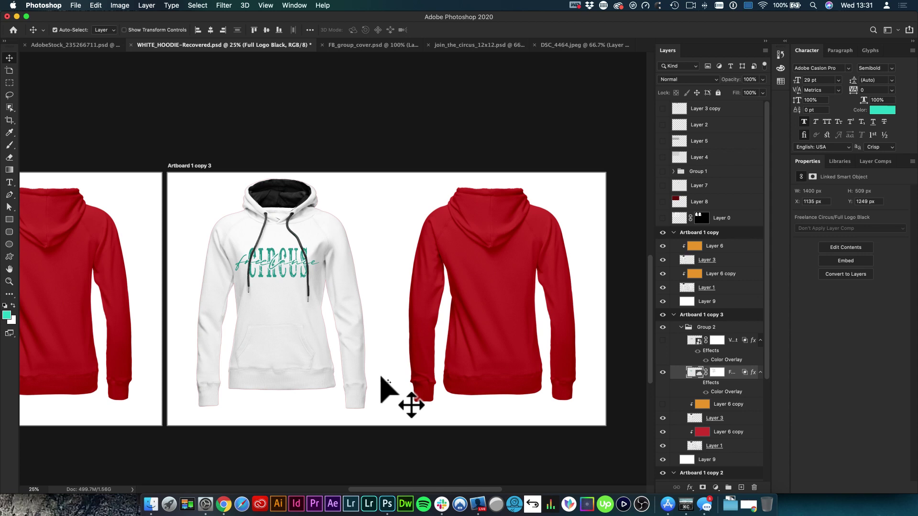
scroll(392, 383, "down", 3)
scroll(306, 224, "up", 4)
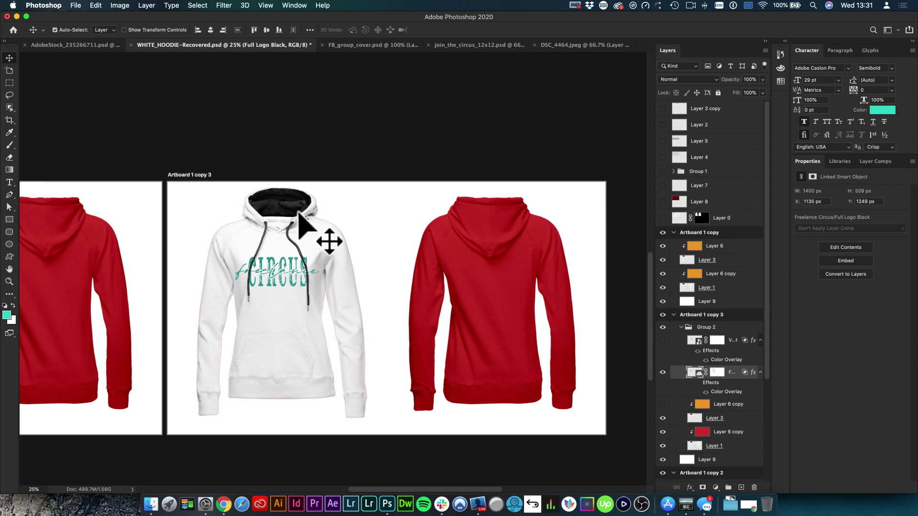
scroll(301, 220, "right", 6)
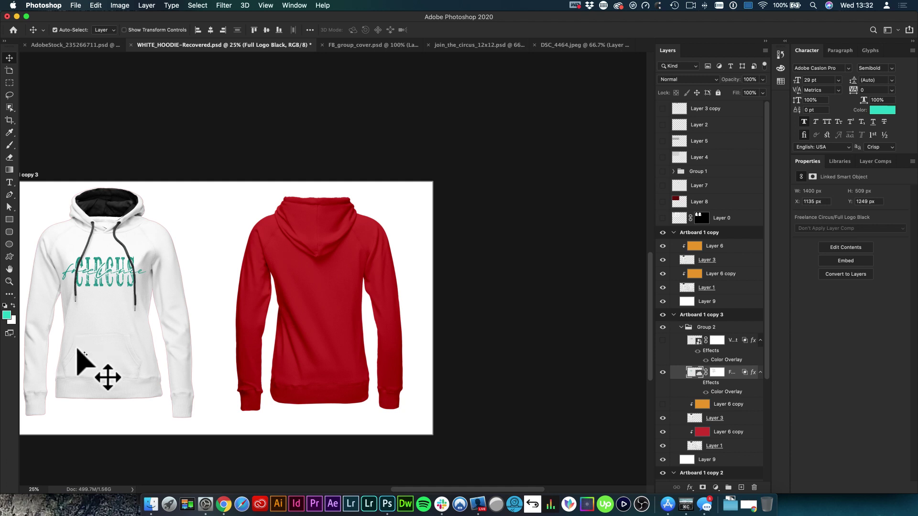
Switch to Chrome and look through the product categories on Printful's custom products page
left_click(223, 505)
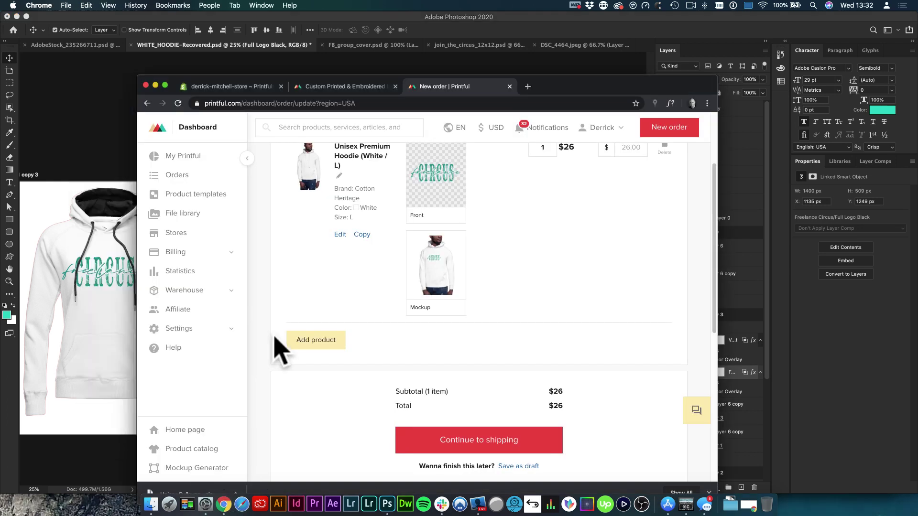
left_click(340, 91)
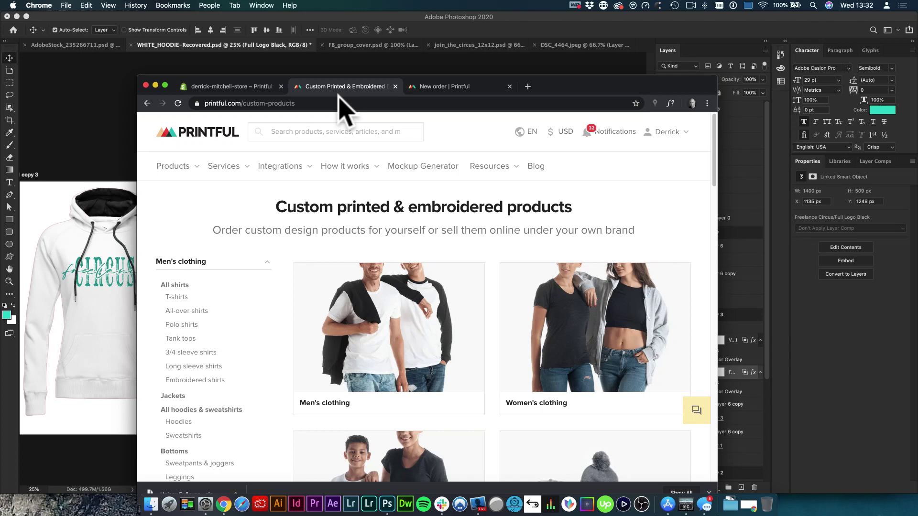
left_click(242, 88)
left_click(361, 89)
left_click_drag(574, 88, 573, 64)
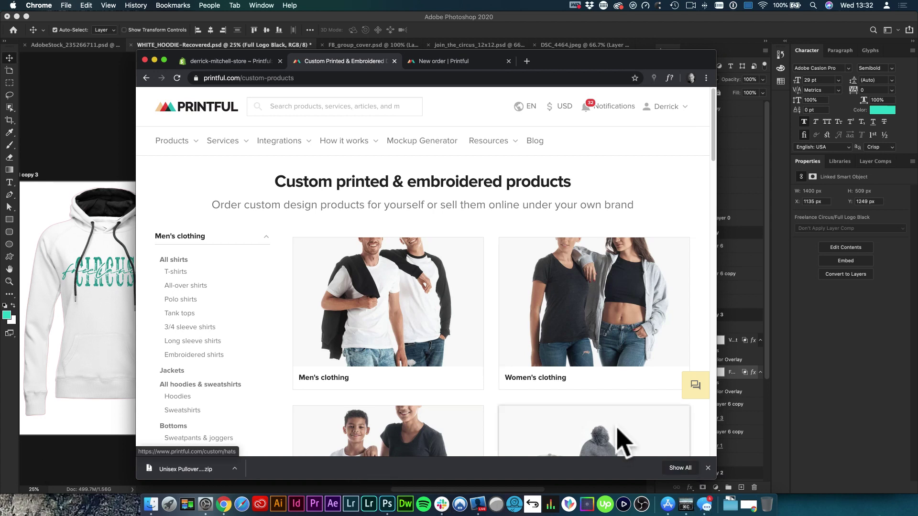
scroll(629, 444, "down", 1)
scroll(627, 440, "down", 5)
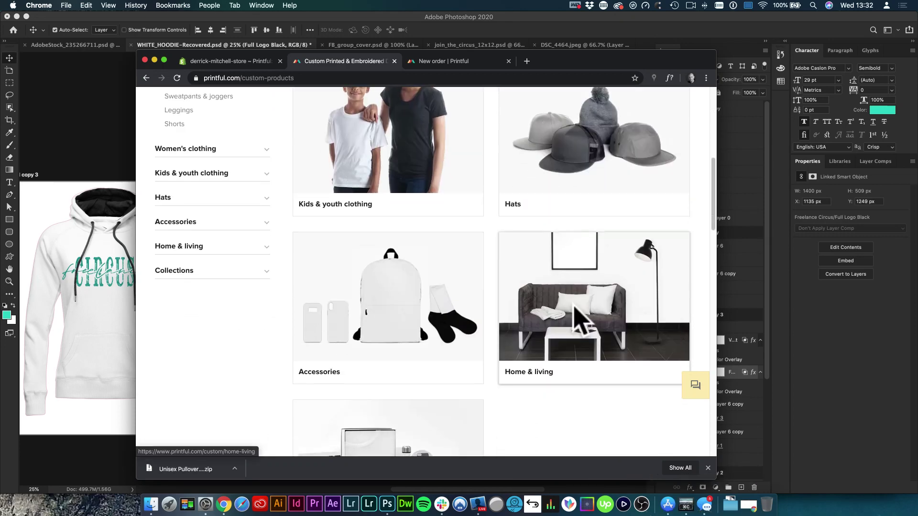
Switch to Finder and enlarge the assets folder window to view the DSC_4464.jpeg texture file
left_click(113, 141)
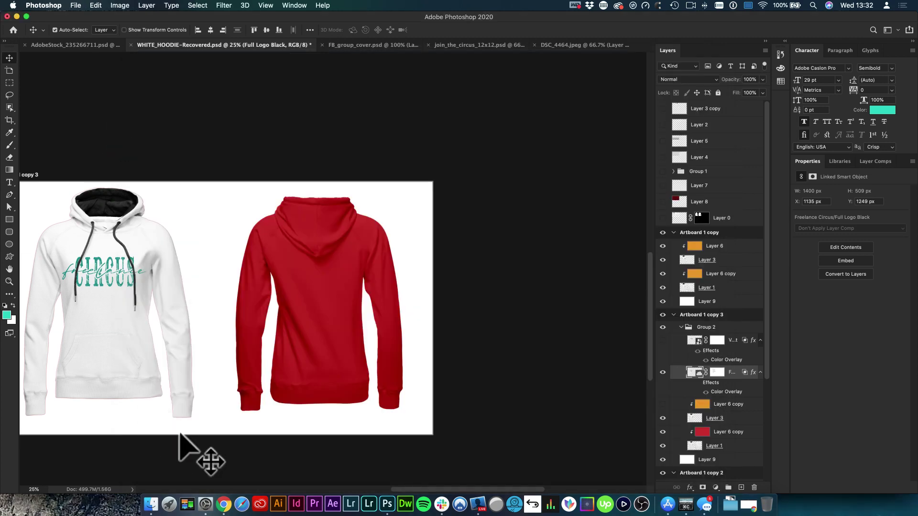
left_click(156, 510)
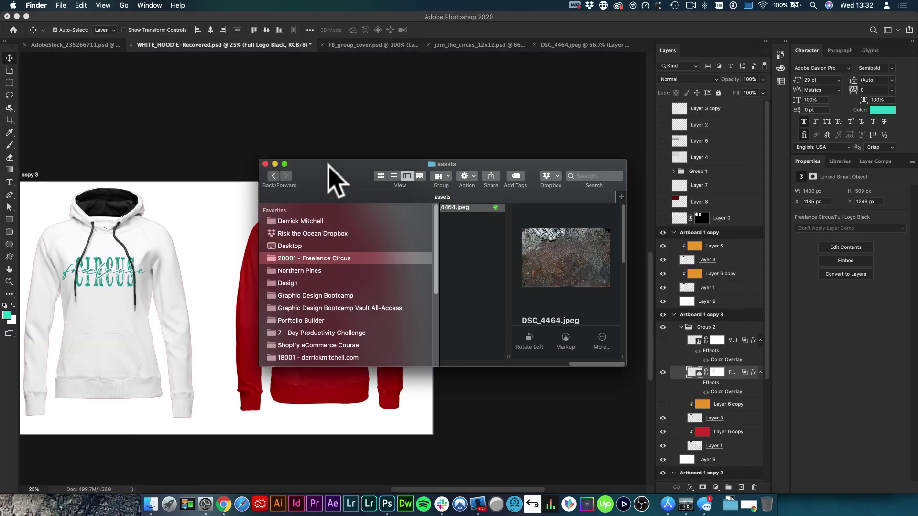
left_click_drag(327, 165, 281, 171)
left_click_drag(578, 369, 612, 400)
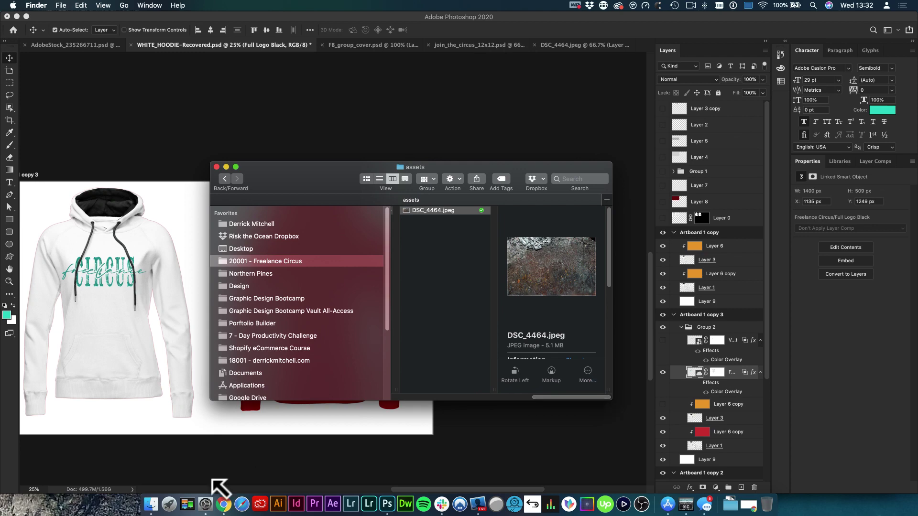
Switch to Chrome and review the Gritty Concrete Textures page and the TextureKing DSC_4464 texture page and full-size image
left_click(218, 502)
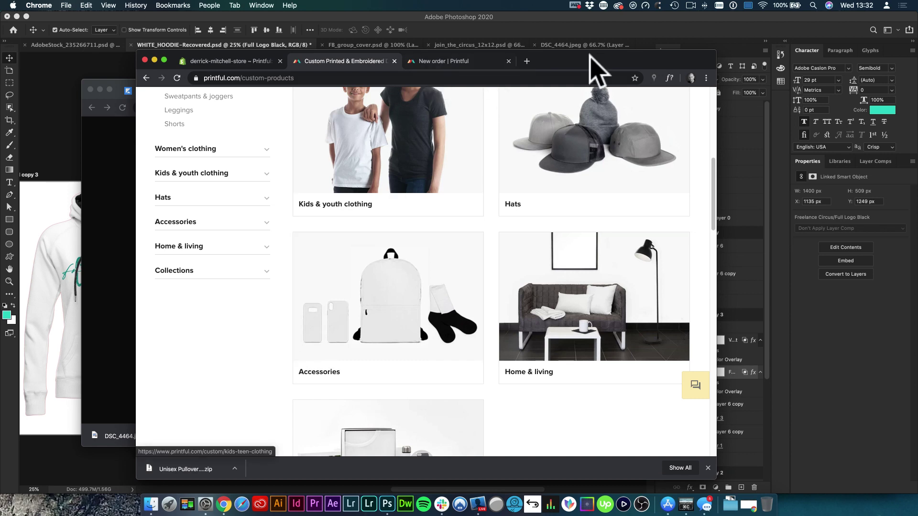
left_click_drag(592, 59, 620, 162)
left_click(300, 126)
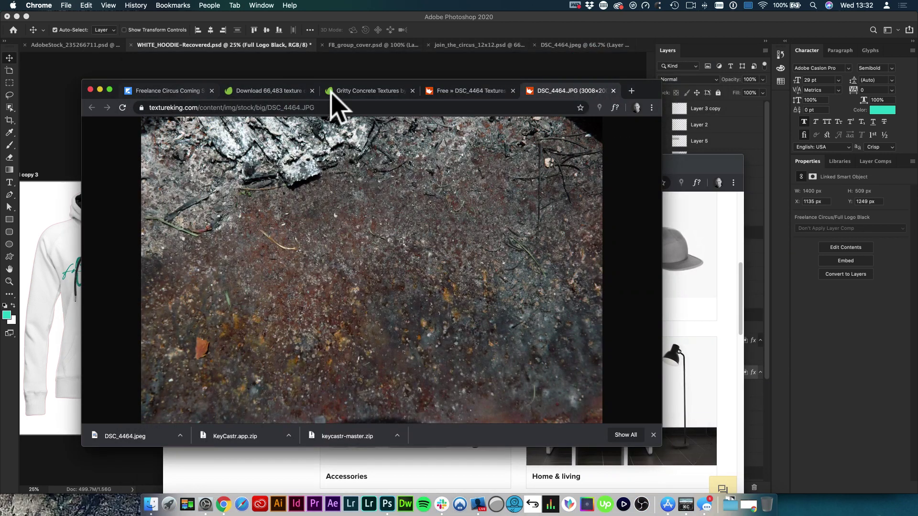
left_click(376, 90)
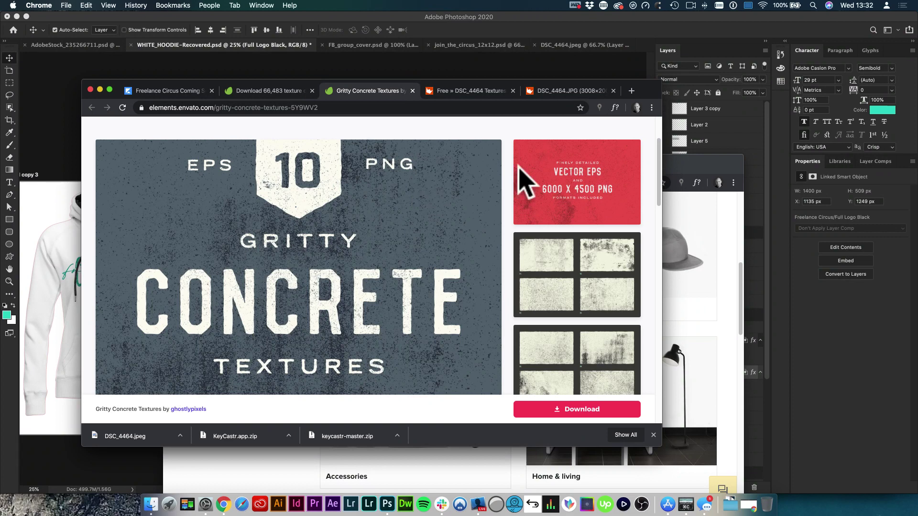
left_click_drag(649, 90, 648, 80)
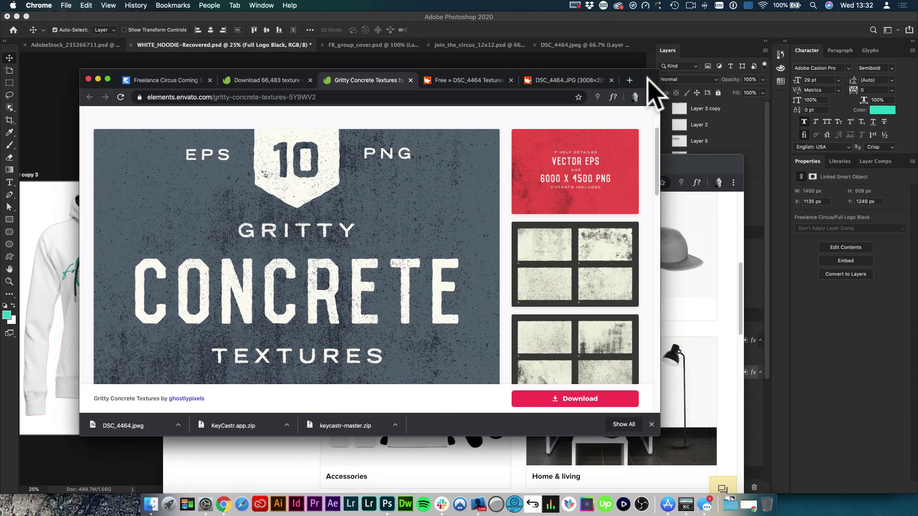
left_click(503, 80)
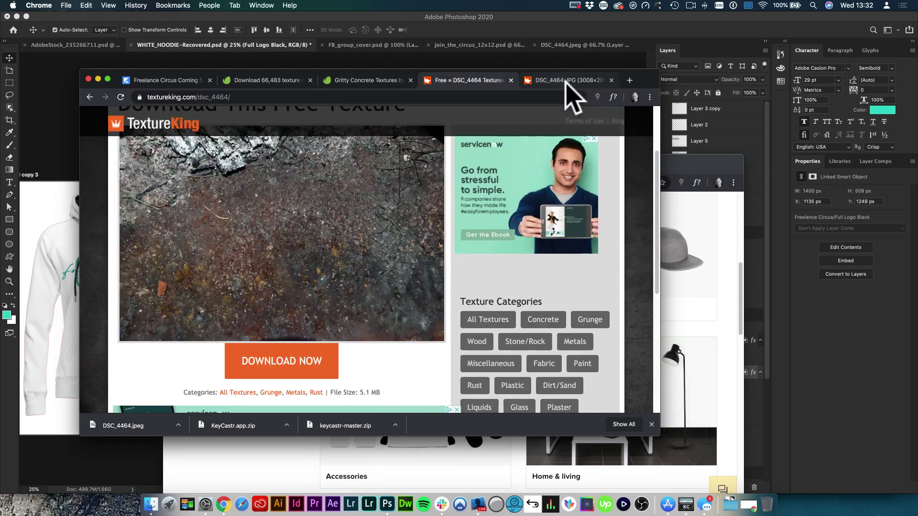
left_click(566, 82)
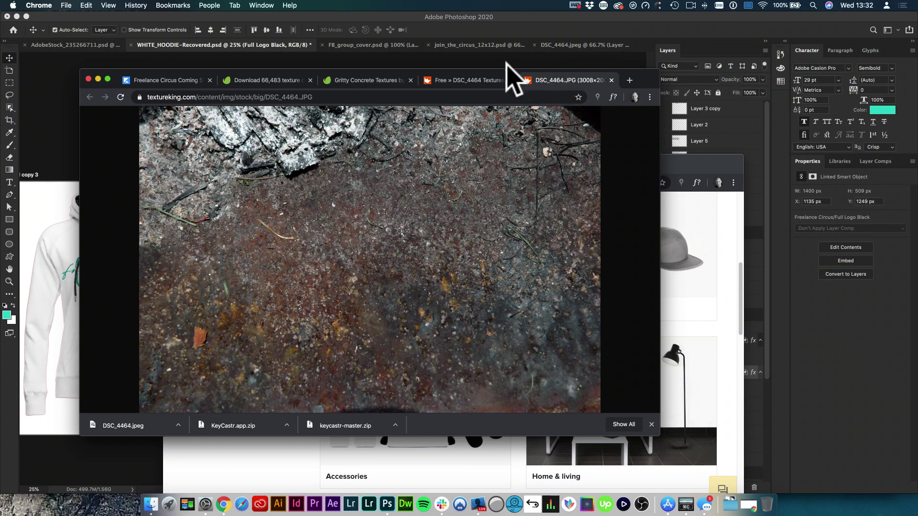
Switch to Photoshop's DSC_4464.jpeg document and locate the Threshold adjustment for the texture layer without applying it
left_click(576, 58)
left_click(579, 45)
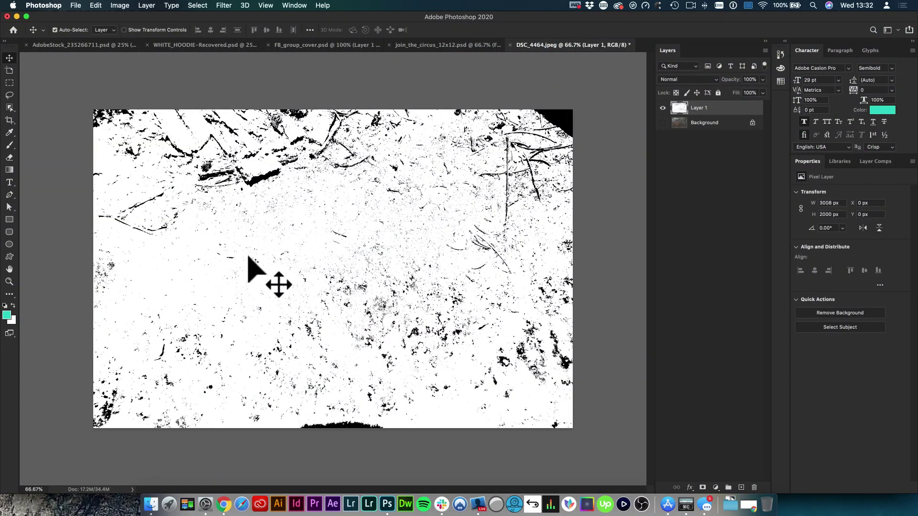
key("l")
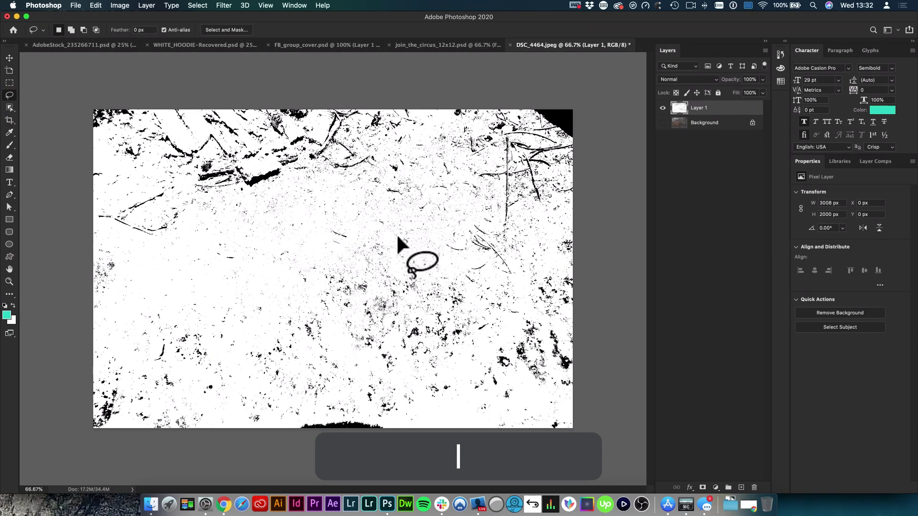
left_click(117, 5)
mouse_move(121, 35)
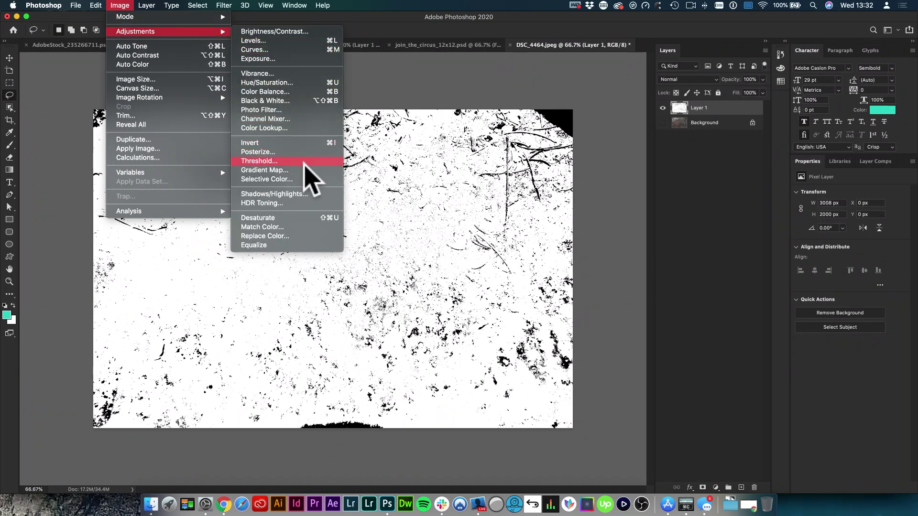
left_click(378, 235)
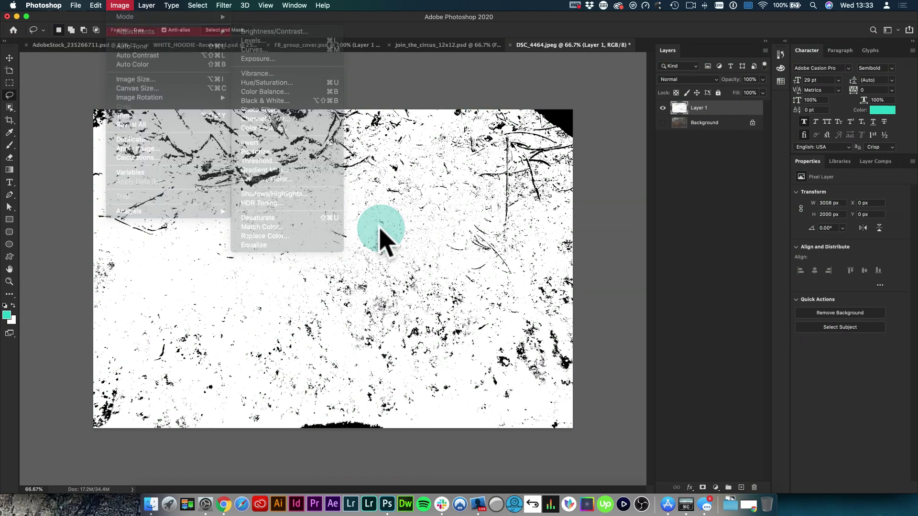
Lasso an irregular patch of about 409 by 389 px near the texture's centre and try to define it as a brush preset
mouse_move(334, 258)
left_mouse_down()
mouse_move(303, 261)
mouse_move(318, 304)
mouse_move(336, 316)
mouse_move(366, 290)
mouse_move(341, 258)
left_mouse_up()
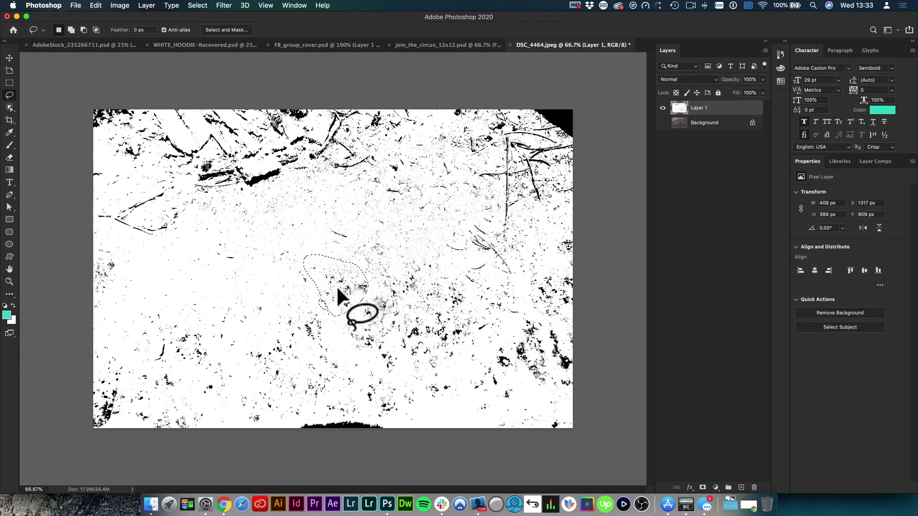
left_click(95, 5)
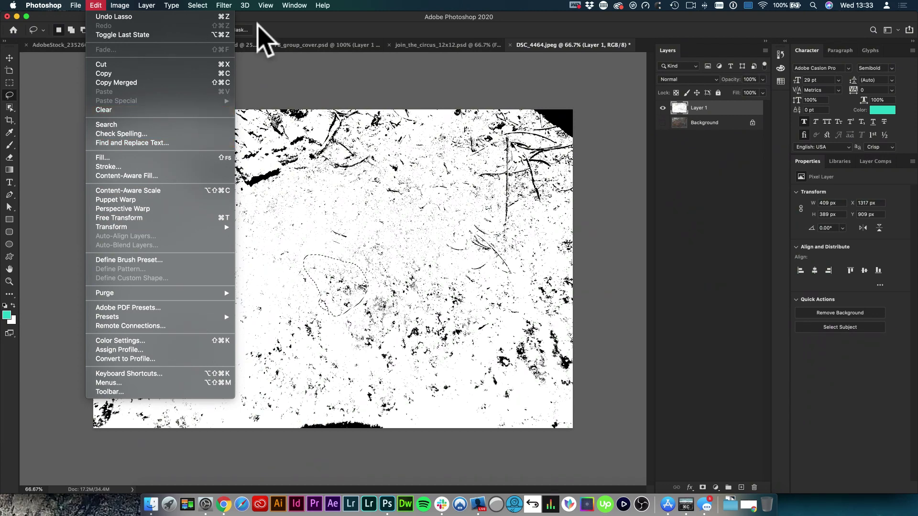
mouse_move(316, 8)
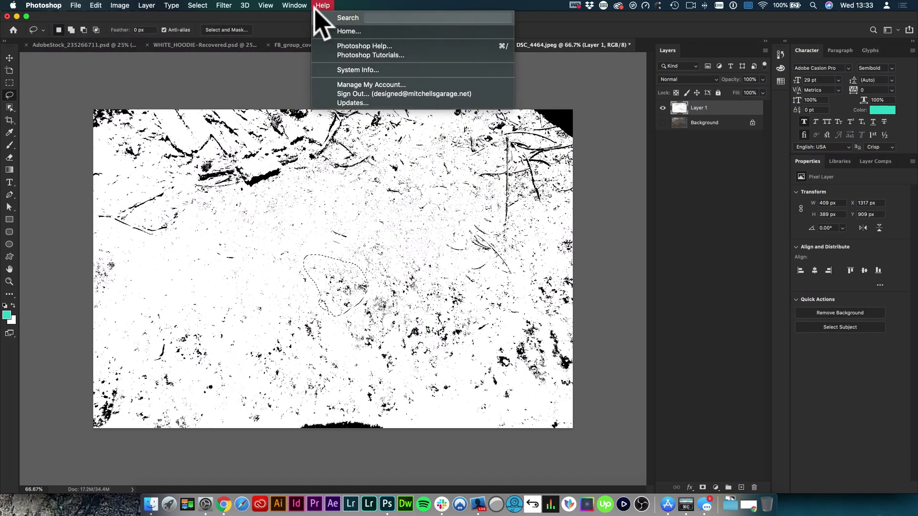
type("define")
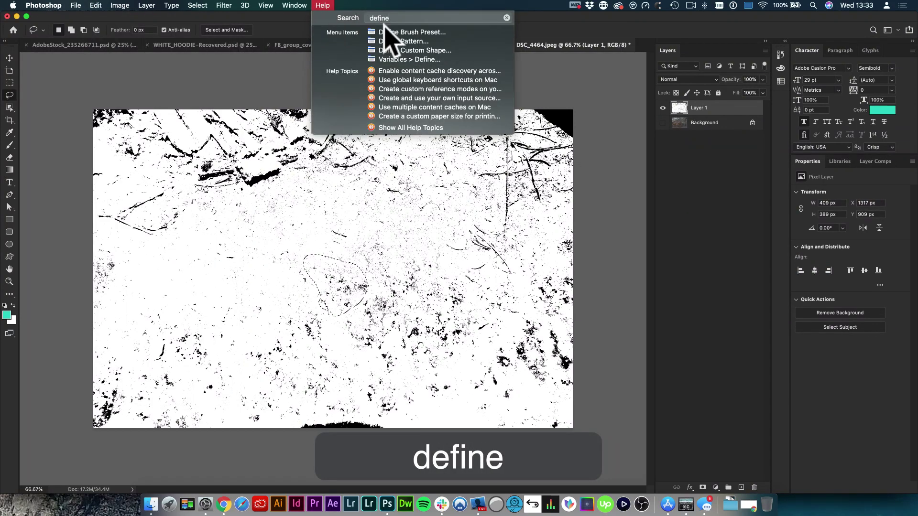
mouse_move(397, 31)
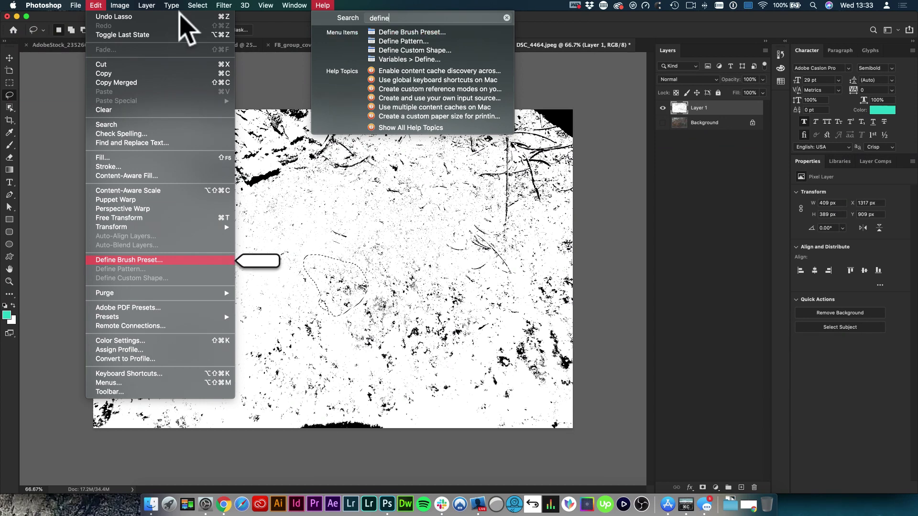
mouse_move(102, 5)
left_click(143, 261)
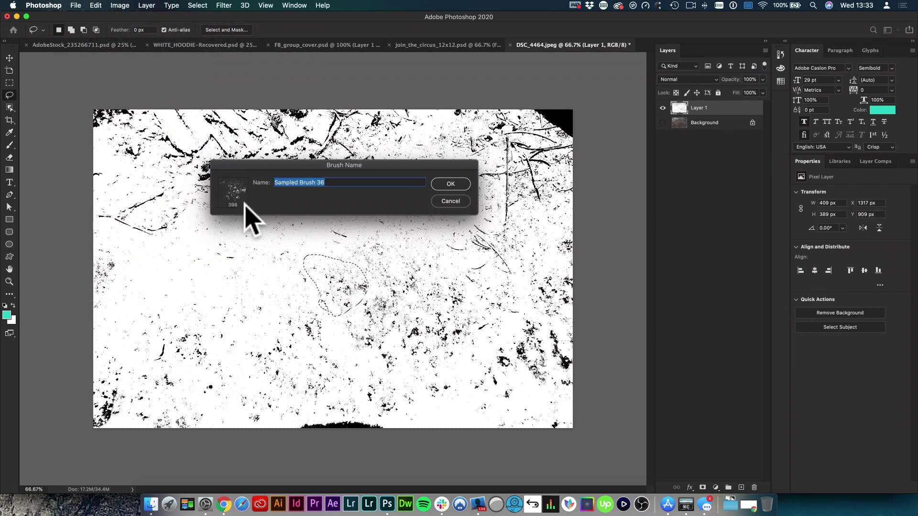
left_click(458, 187)
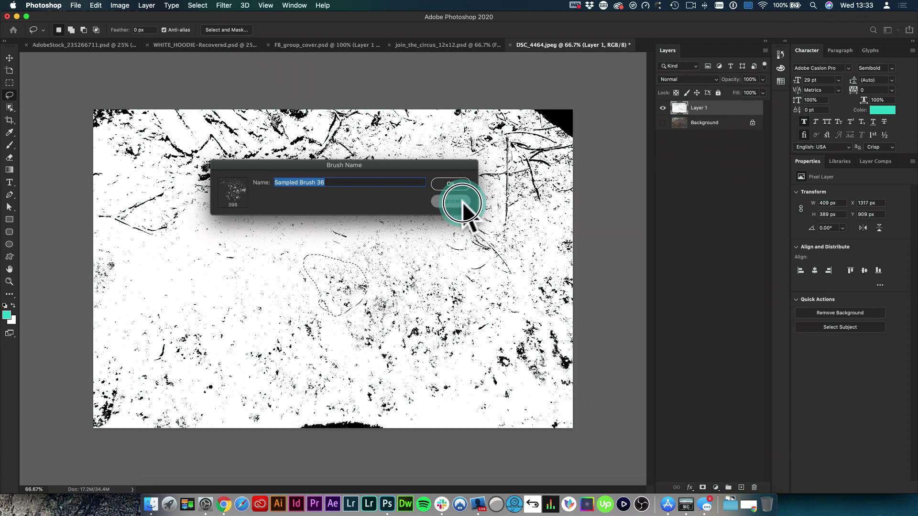
Switch to Chrome and open 24 Distressed Texture Brushes and Gritty Concrete Textures from the Envato Elements texture results in new tabs
left_click(223, 504)
left_click(287, 81)
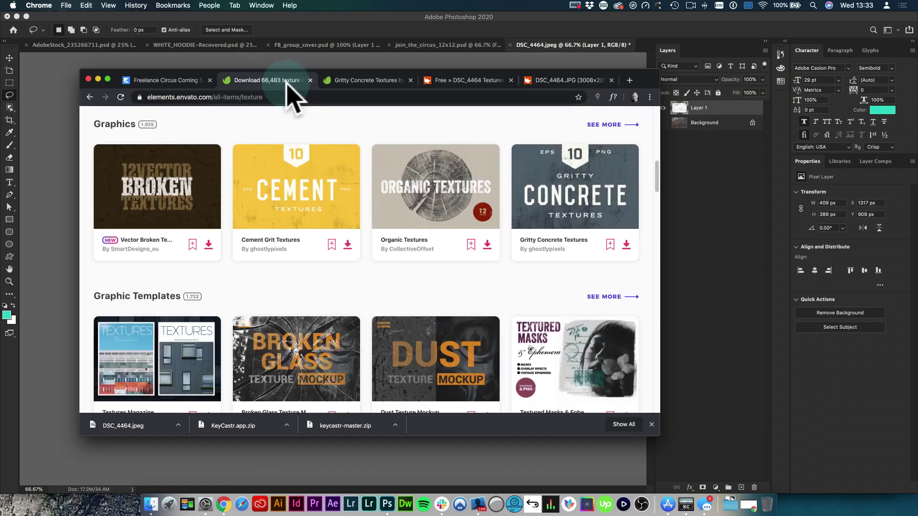
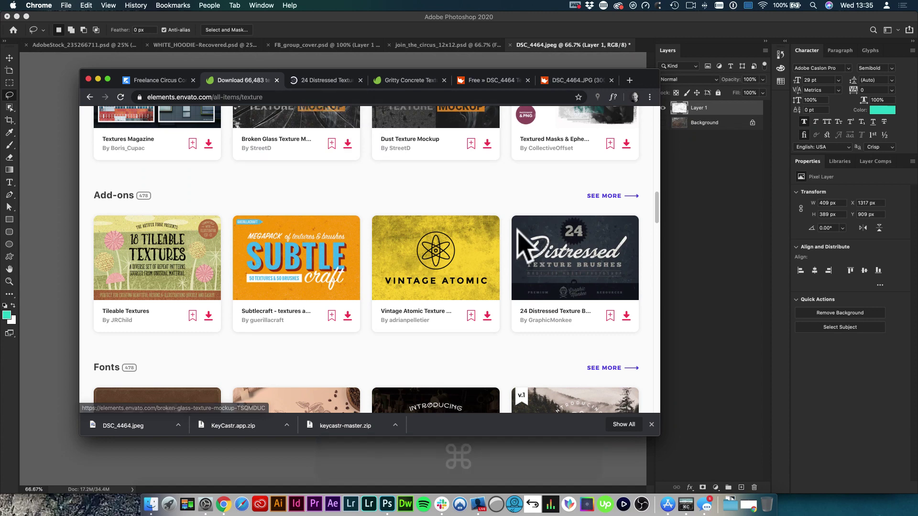
scroll(583, 272, "down", 10)
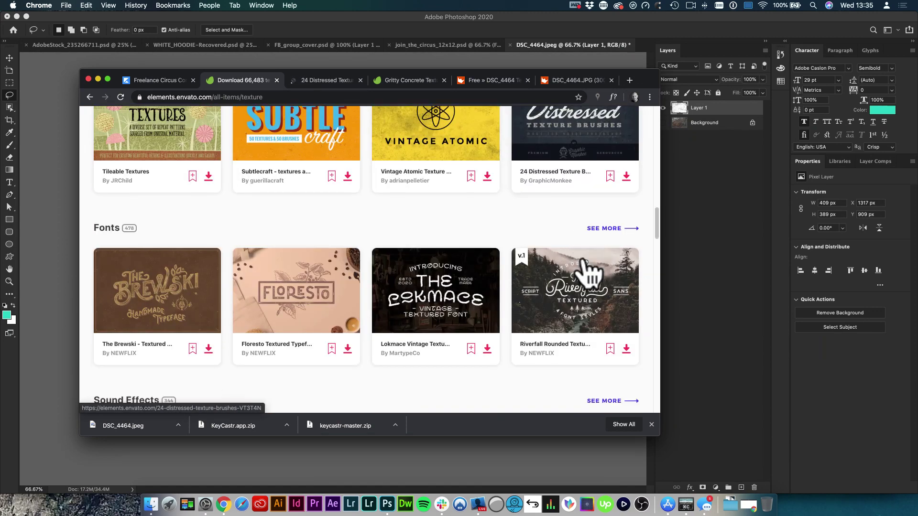
scroll(584, 271, "down", 20)
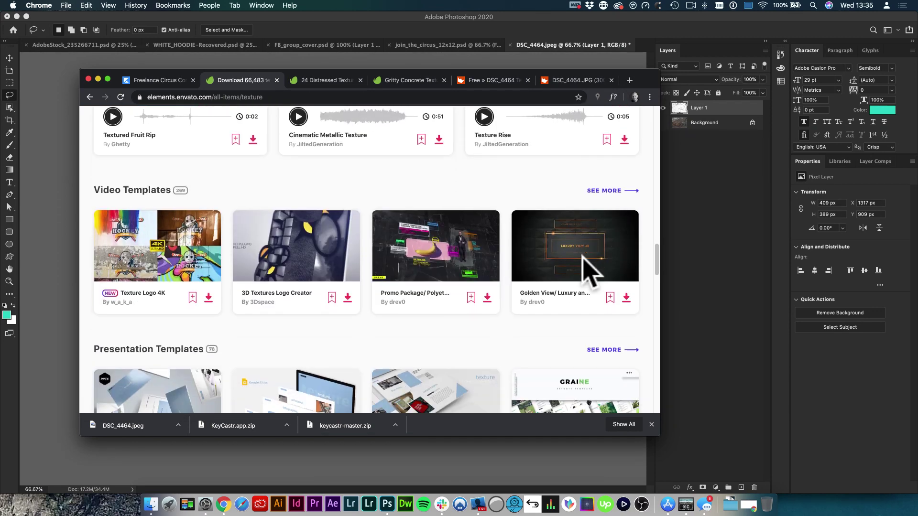
scroll(584, 272, "down", 20)
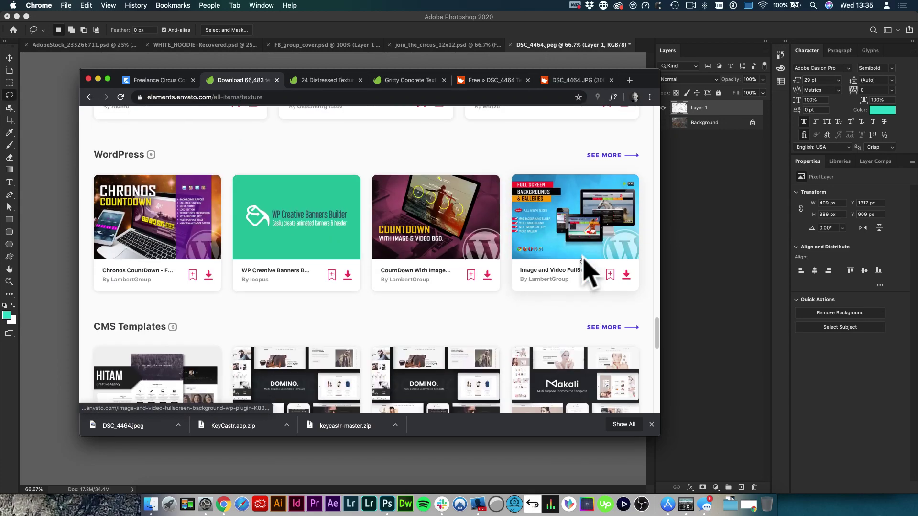
scroll(585, 272, "up", 20)
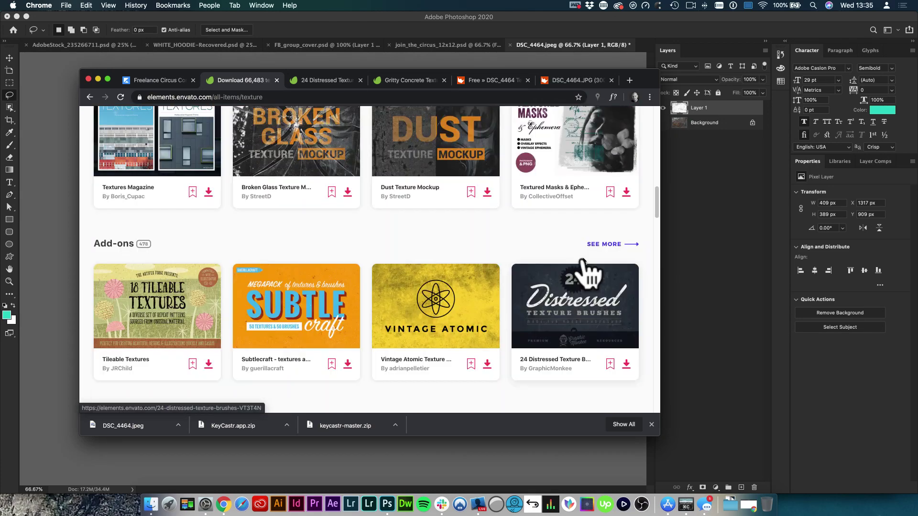
scroll(584, 264, "up", 15)
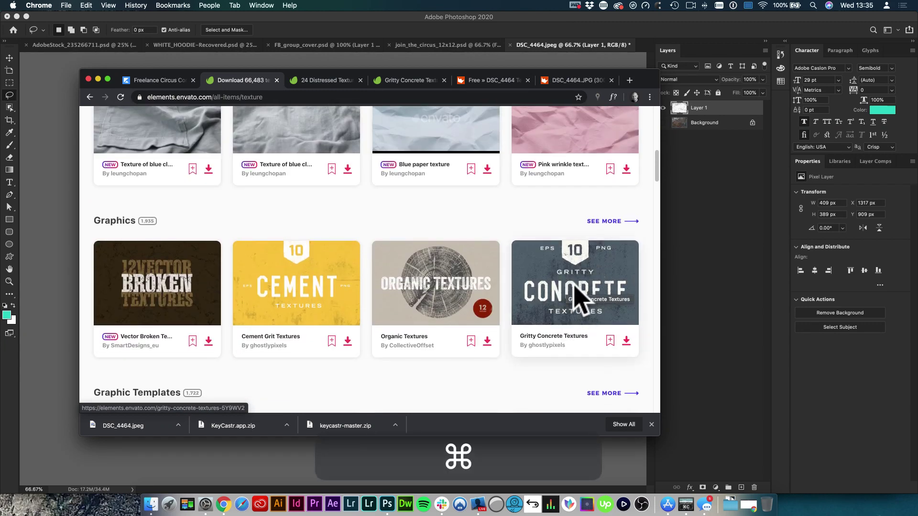
left_click(576, 287, "super")
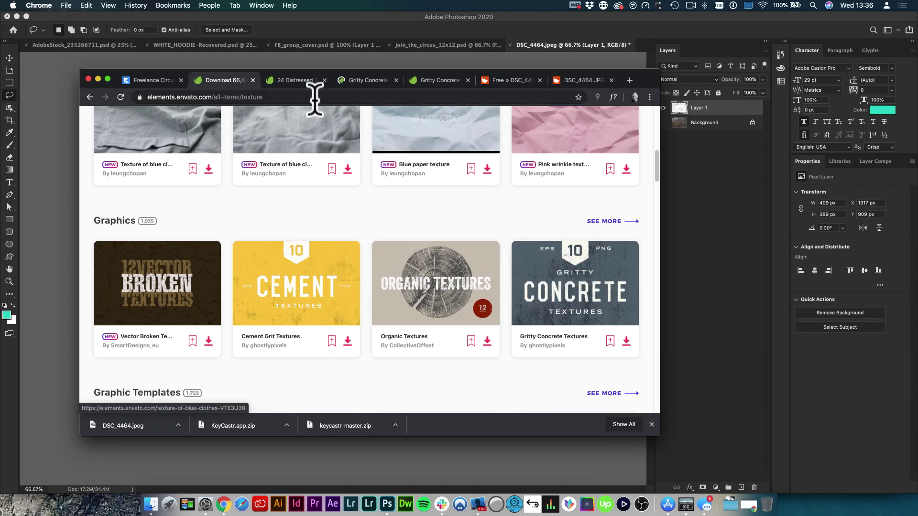
Review the preview images of the 24 Distressed Texture Brushes pack, including the brush overview and the text and photo examples
left_click(303, 80)
scroll(431, 242, "down", 3)
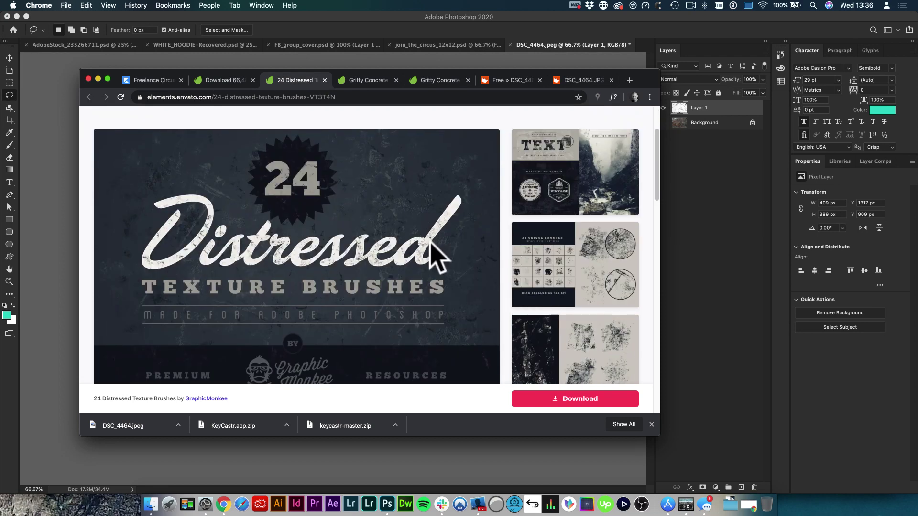
left_click(607, 258)
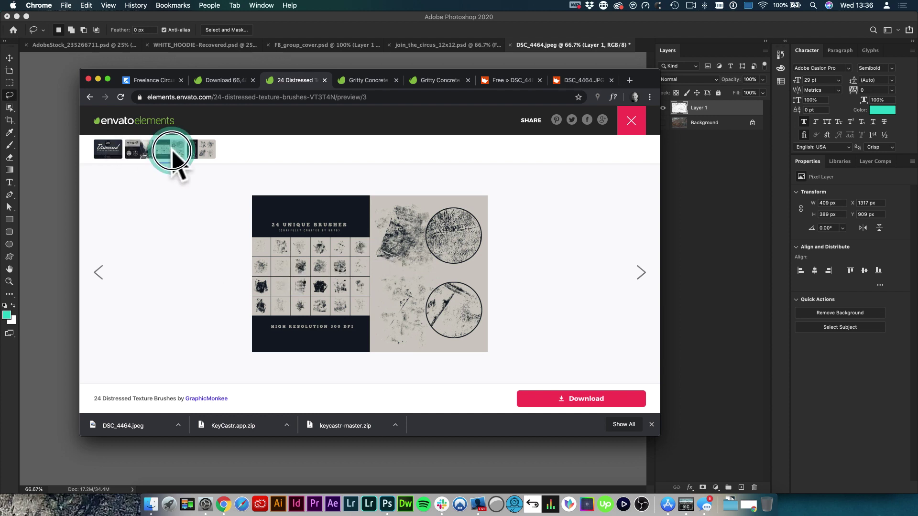
left_click(206, 152)
left_click(139, 151)
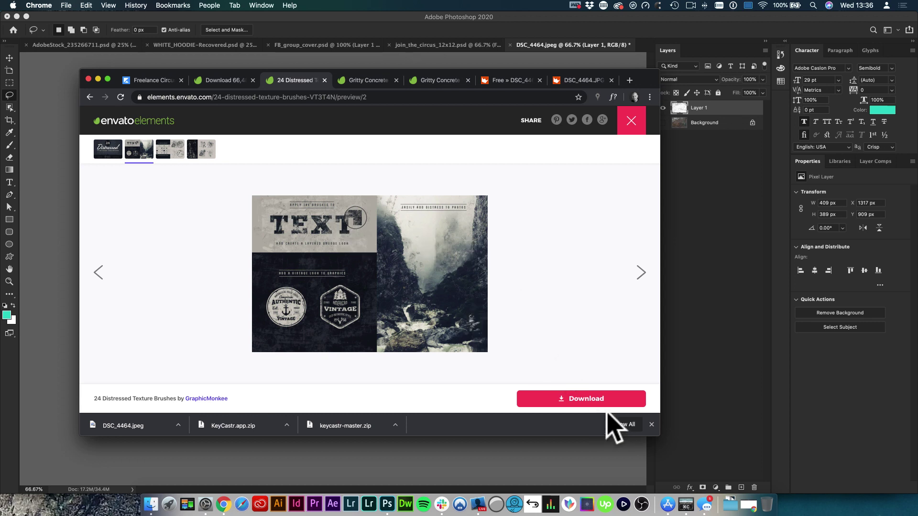
Find the existing project by its owner's first name, add 24 Distressed Texture Brushes to it and download the pack
left_click(595, 400)
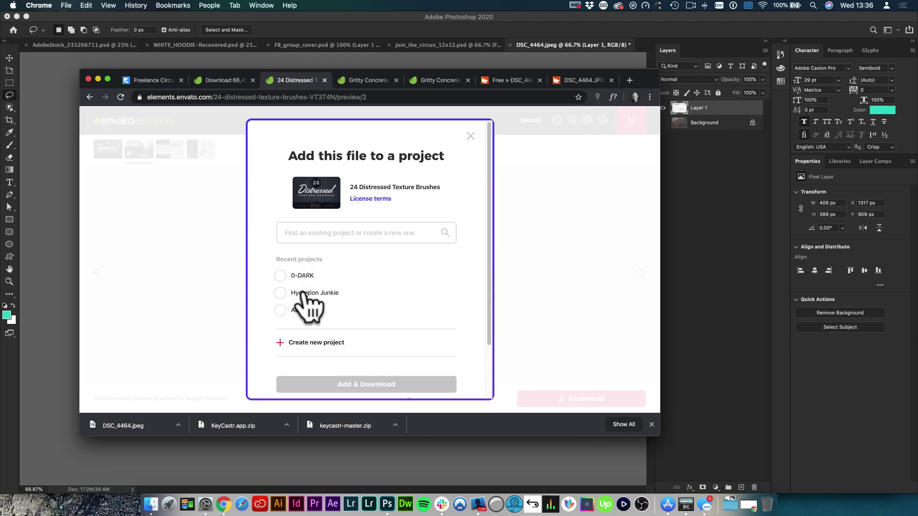
scroll(372, 318, "down", 3)
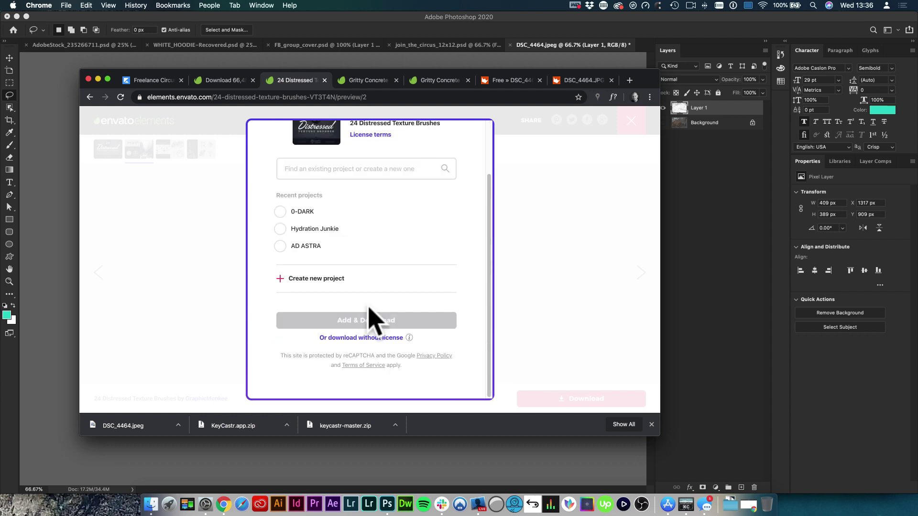
left_click(321, 170)
type("derrick")
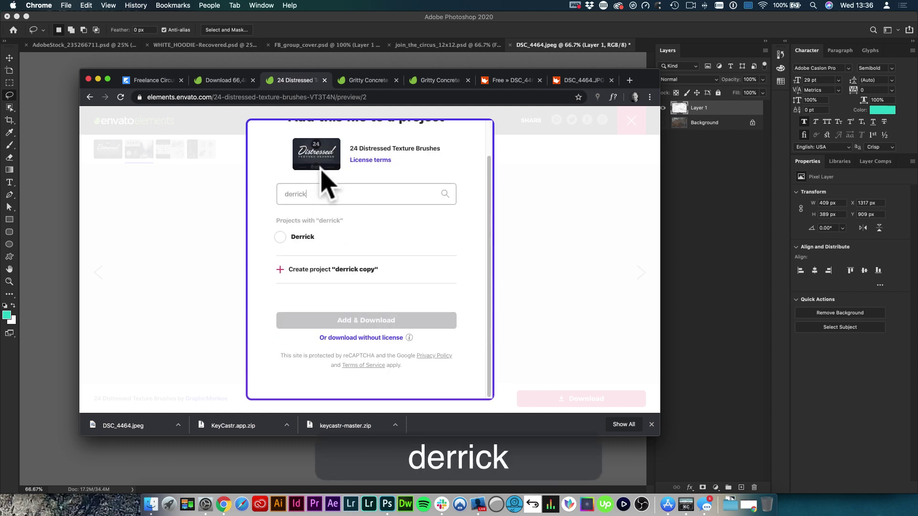
left_click(282, 238)
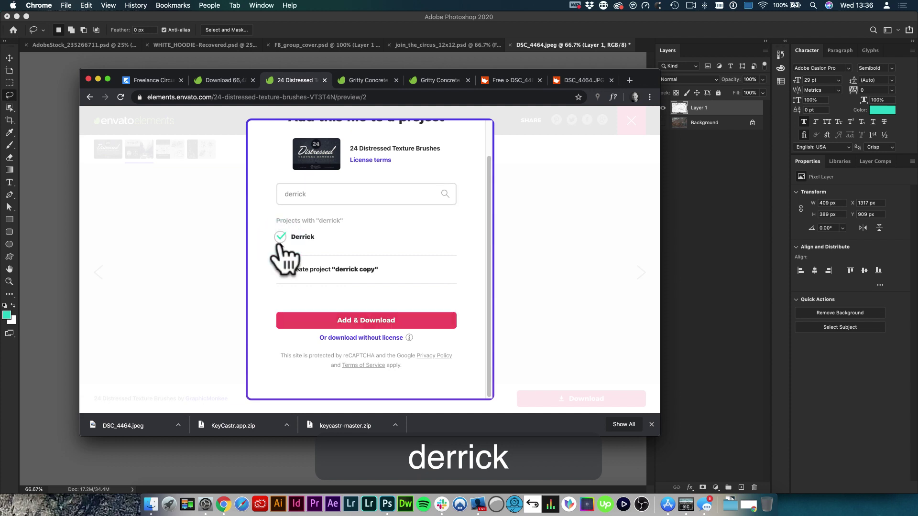
left_click(364, 321)
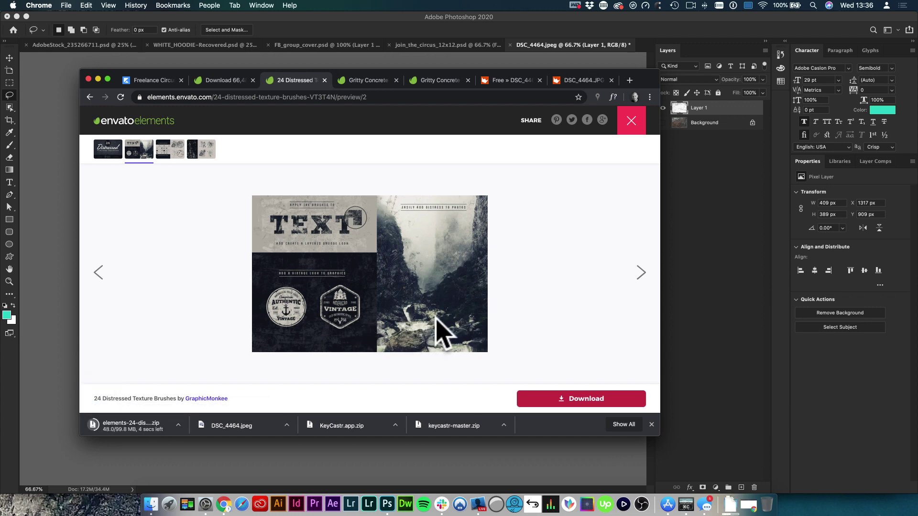
Switch to Finder and move the downloaded elements-24-distressed-texture-brushes-VT3T4N-2018-09-19.zip into the assets folder
left_click(152, 504)
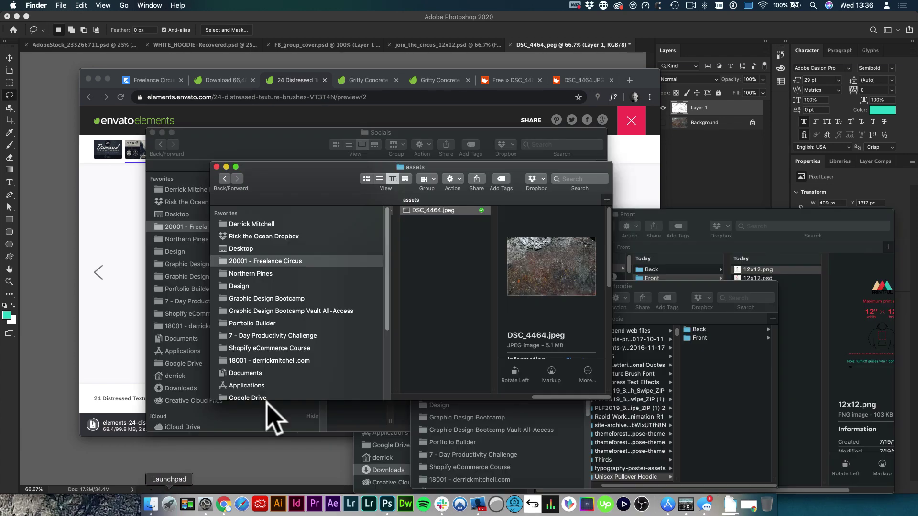
scroll(441, 287, "left", 3)
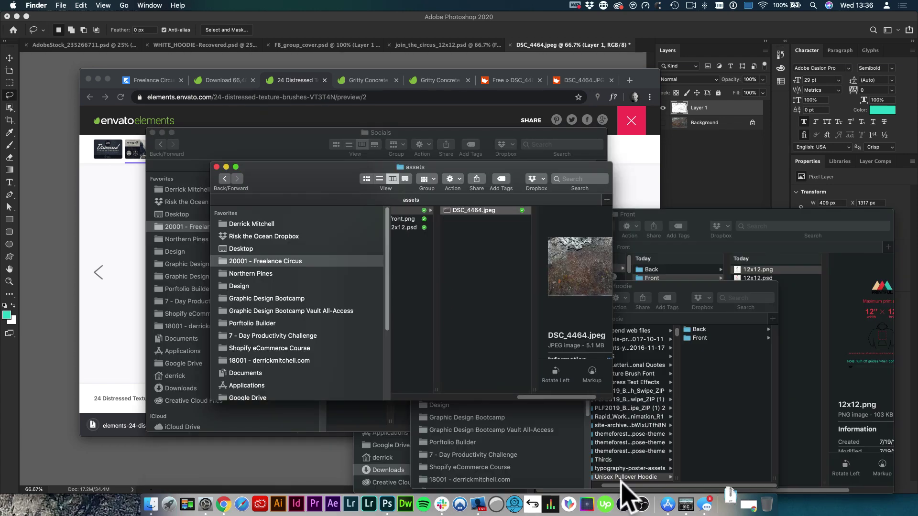
left_click(731, 500)
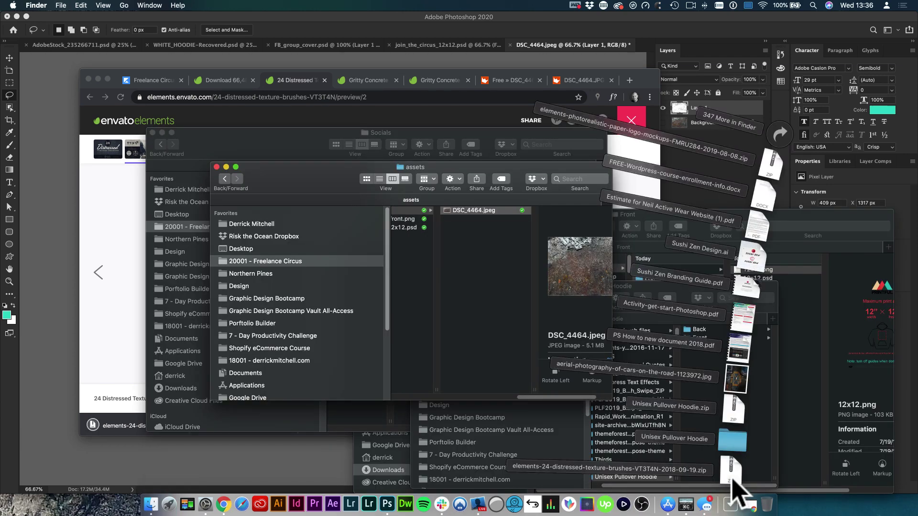
left_click_drag(733, 480, 503, 319)
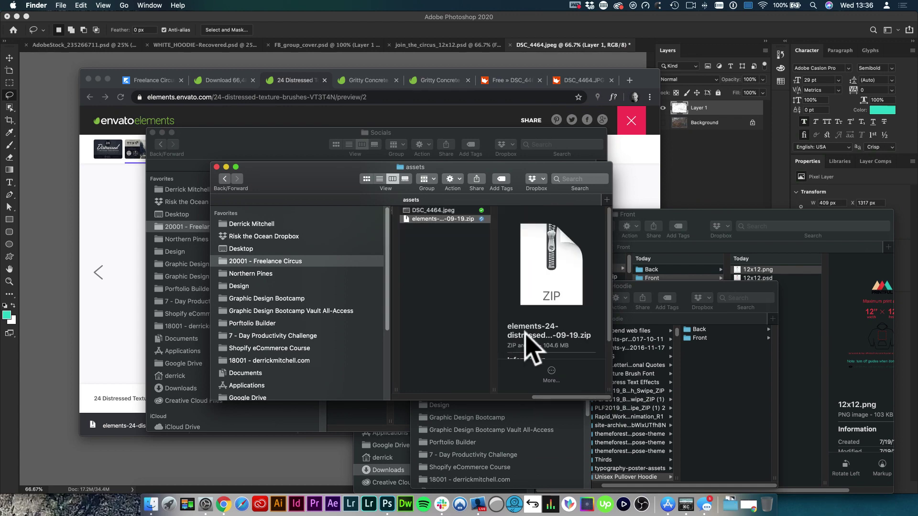
Switch to Chrome, add Gritty Concrete Textures to the same project as the brushes and download the pack
left_click(439, 80)
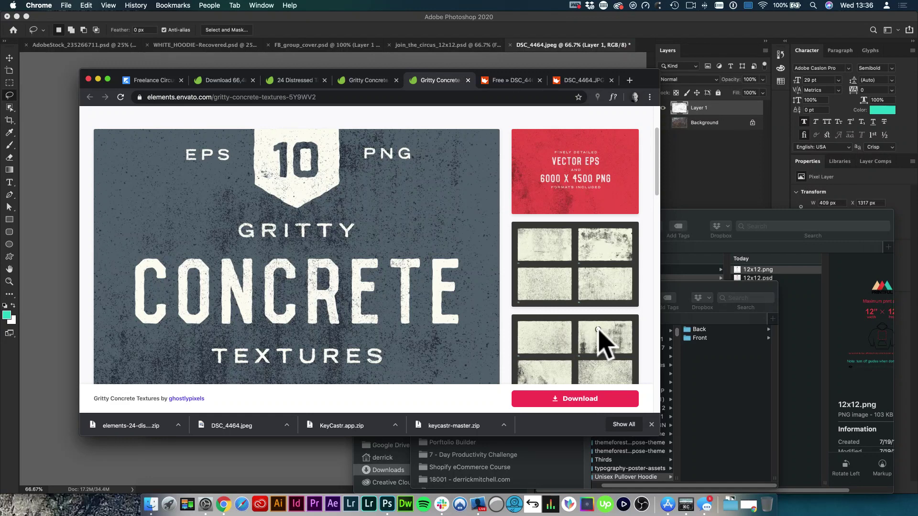
scroll(603, 345, "down", 3)
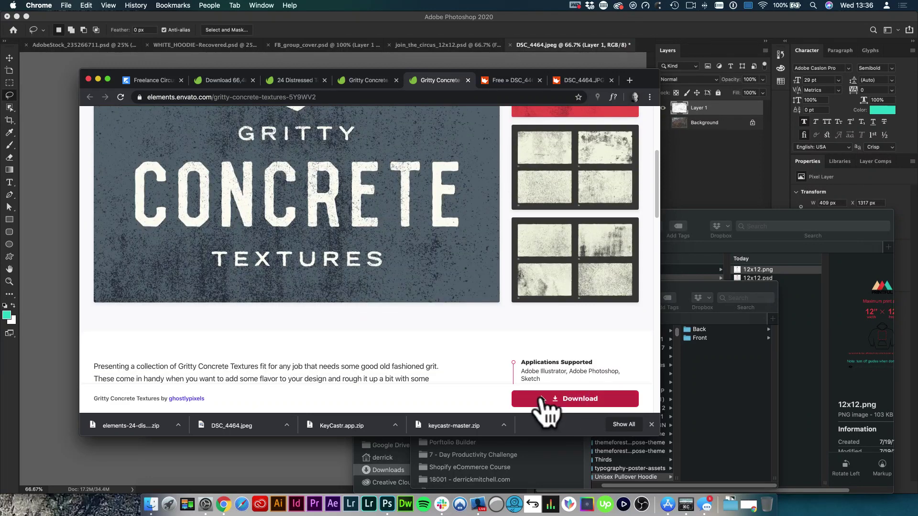
left_click(563, 401)
left_click(300, 277)
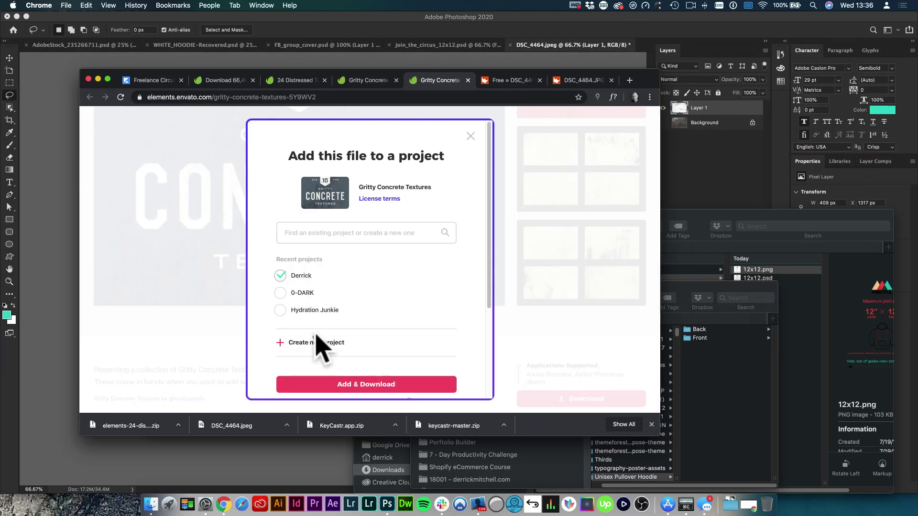
left_click(368, 383)
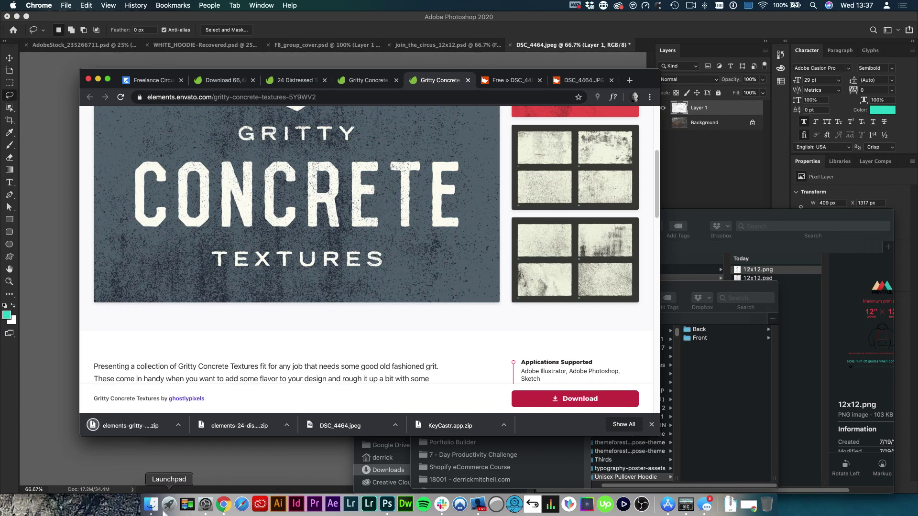
Switch to Finder and move the downloaded elements-gritty-concrete-textures-5Y9WV2-2016-09-22.zip into the assets folder
left_click(151, 506)
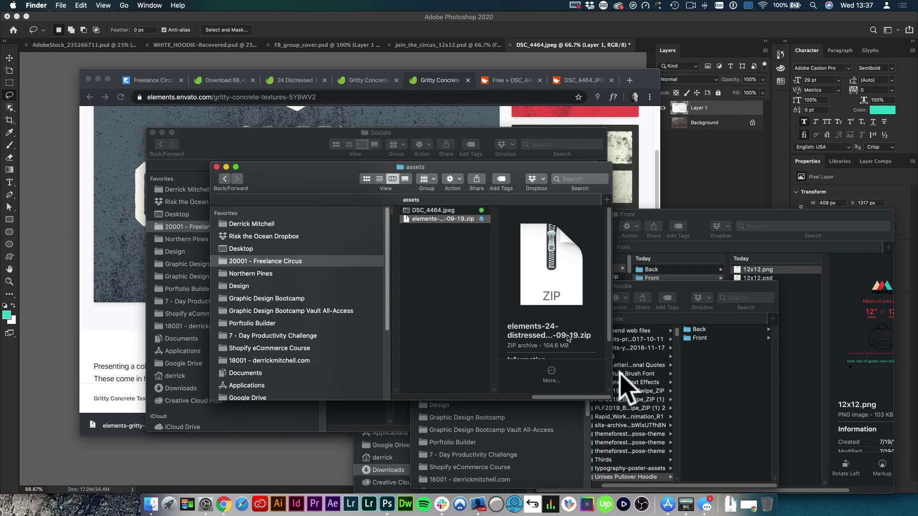
left_click(731, 503)
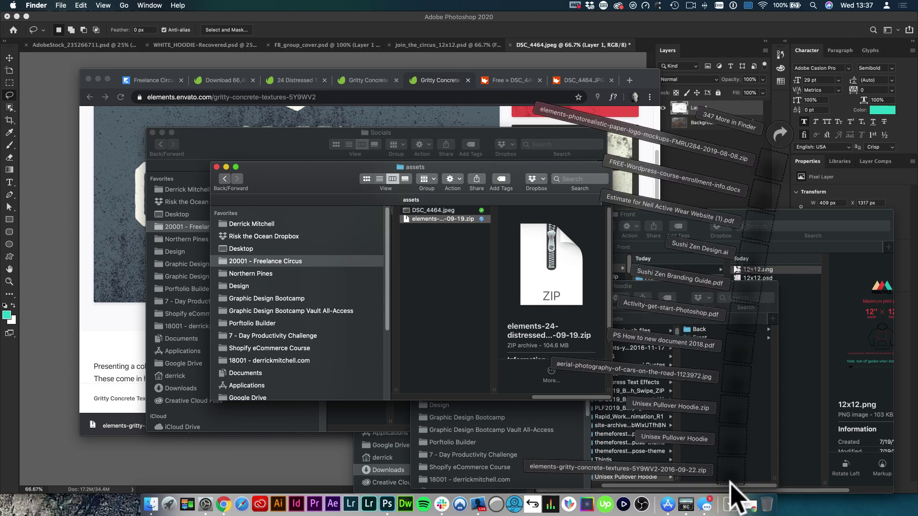
left_click(436, 263)
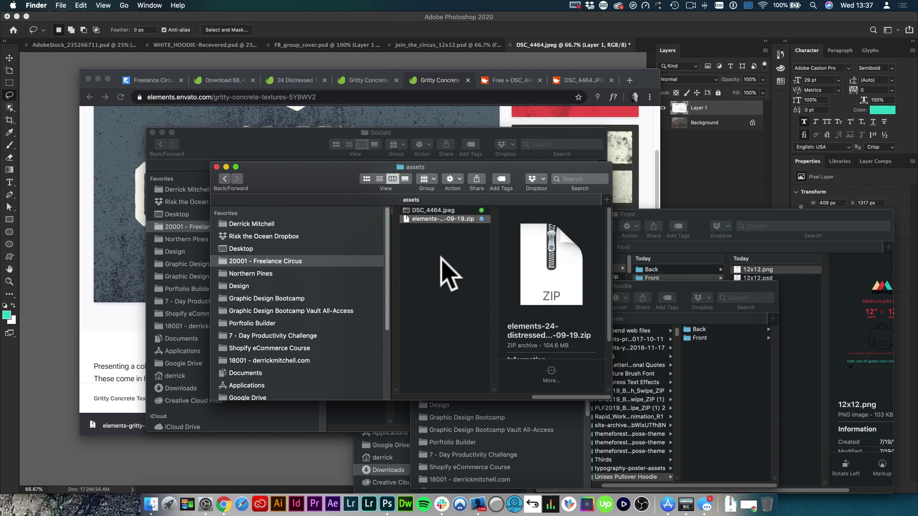
left_click(441, 258)
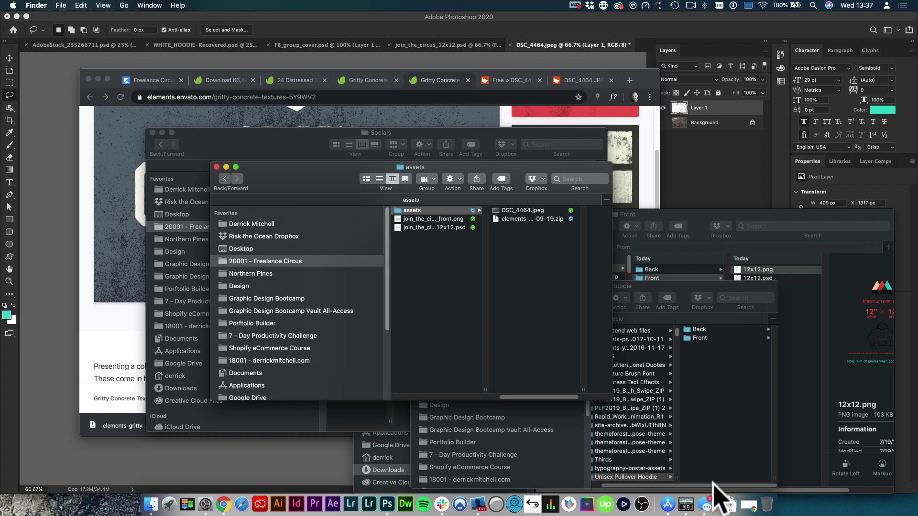
left_click(731, 502)
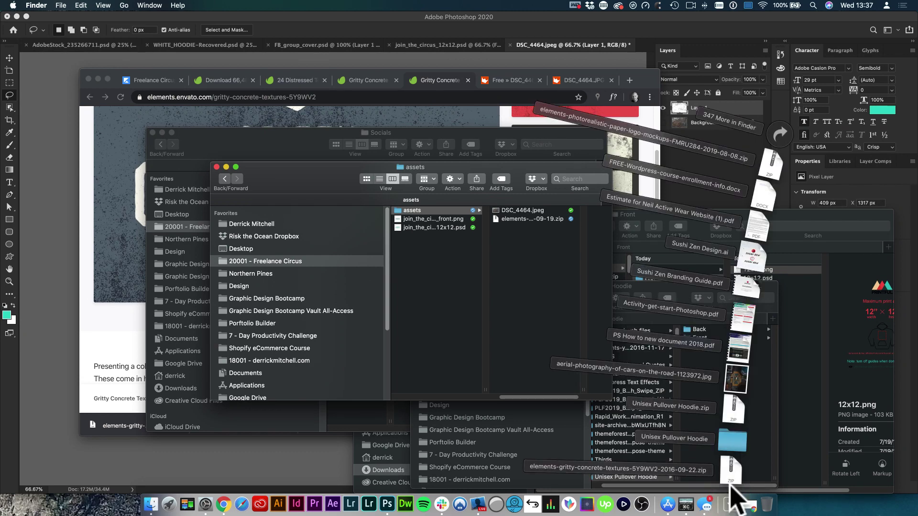
left_click(560, 312)
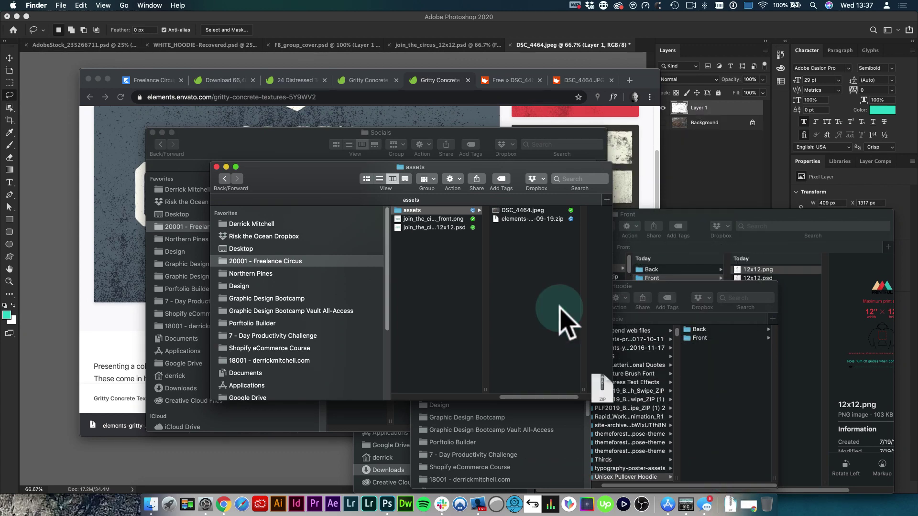
left_click(734, 508)
left_click_drag(707, 467, 564, 359)
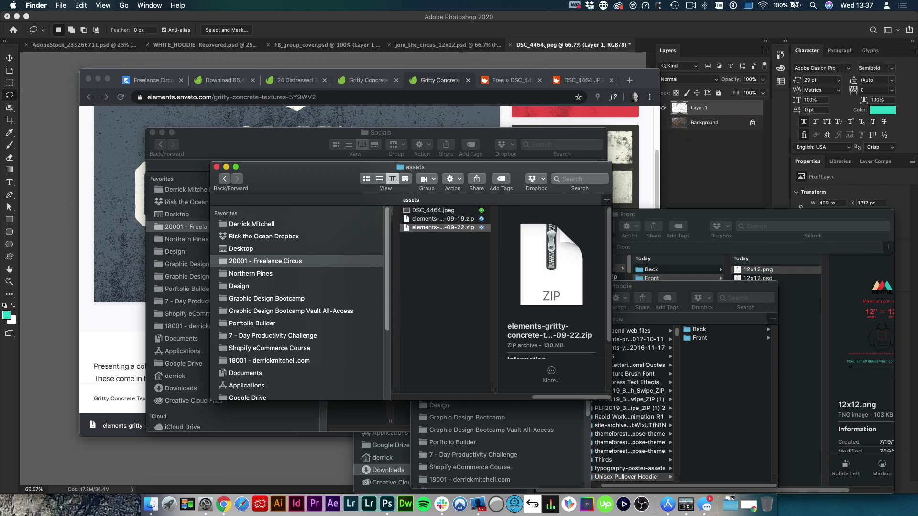
Extract both downloaded Envato zip archives in the assets folder
left_click(472, 273)
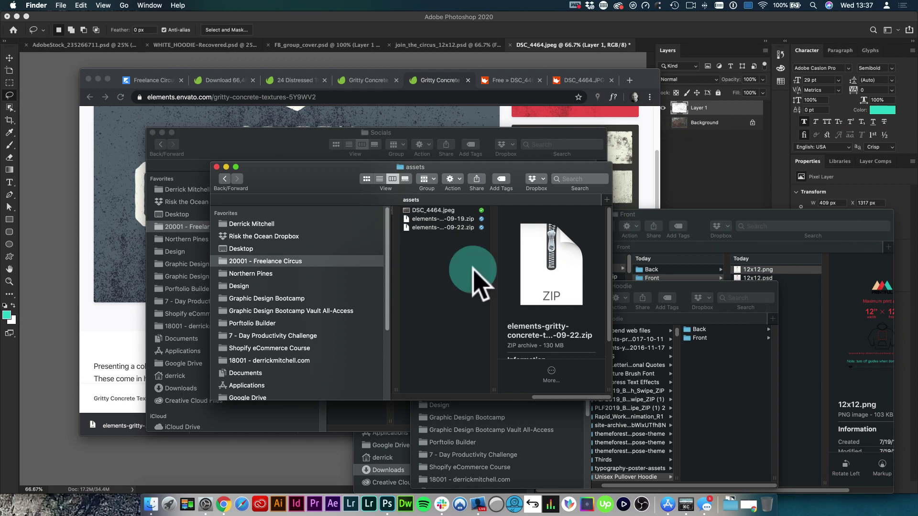
left_click_drag(537, 254, 537, 225)
key("super+o")
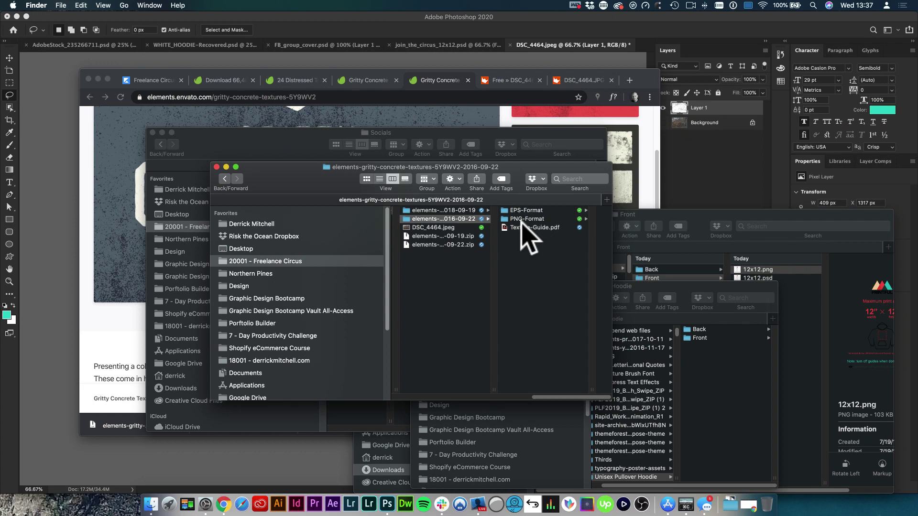
Preview the first concrete textures in the PNG-Format folder of the extracted Gritty Concrete Textures pack
left_click(523, 219)
left_click(554, 212)
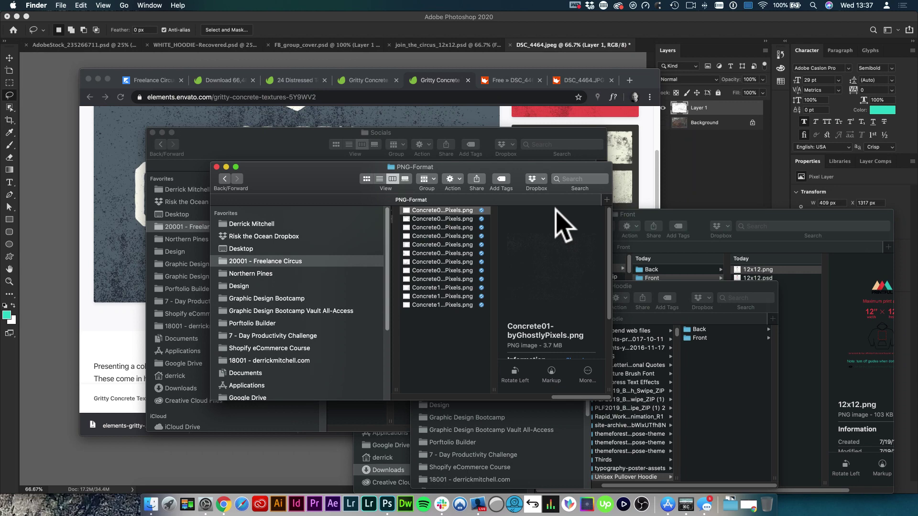
key("space")
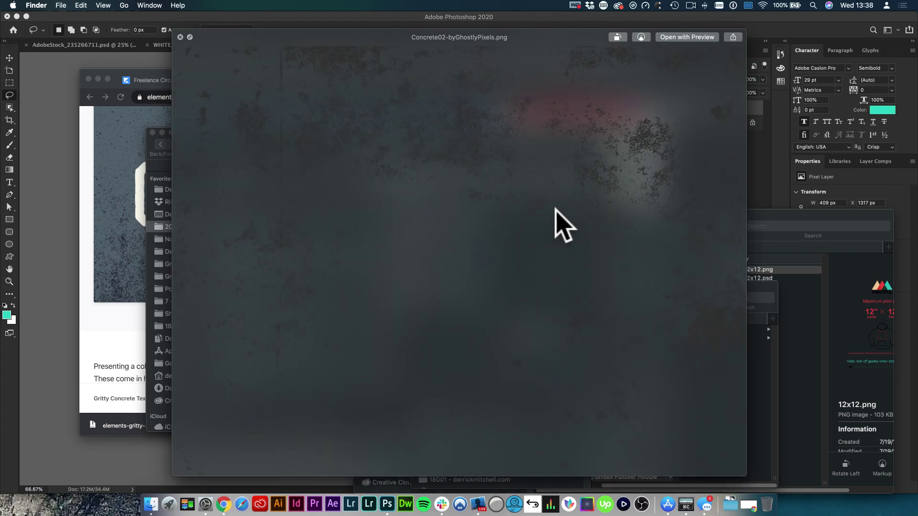
key("Down")
key("space")
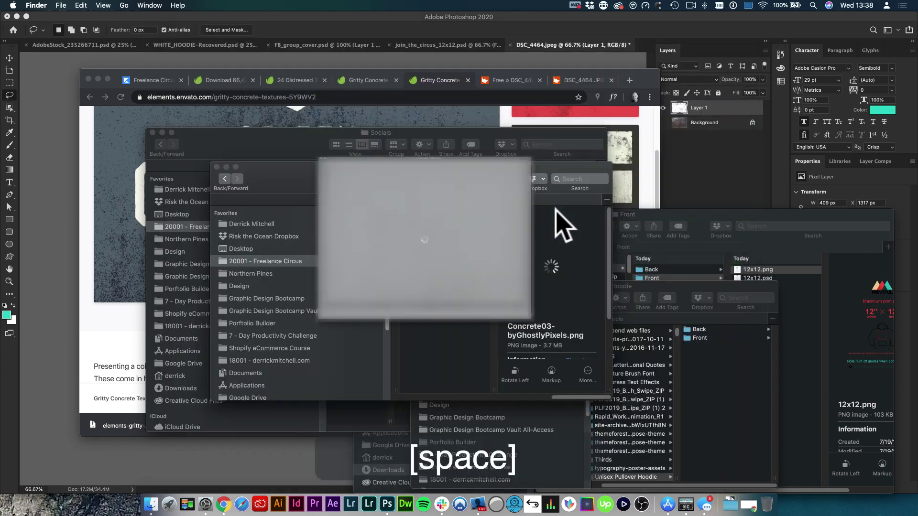
Enlarge the Finder window, widen the file column to fit the full texture names and shift the window sideways
scroll(478, 263, "left", 2)
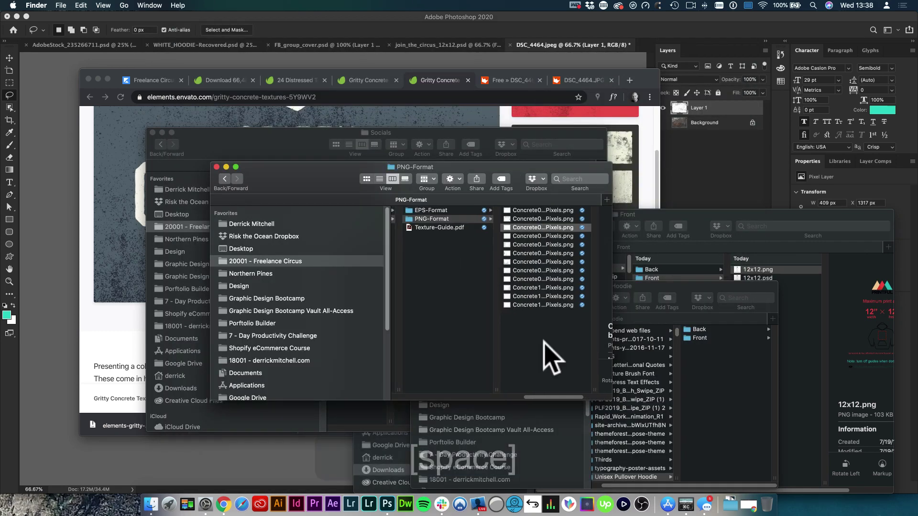
left_click(611, 401)
left_click_drag(612, 400, 694, 445)
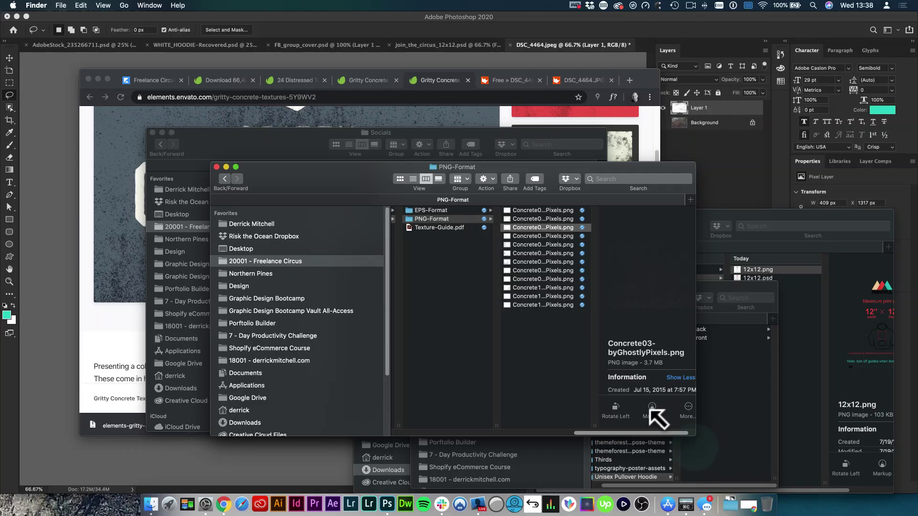
double_click(596, 427)
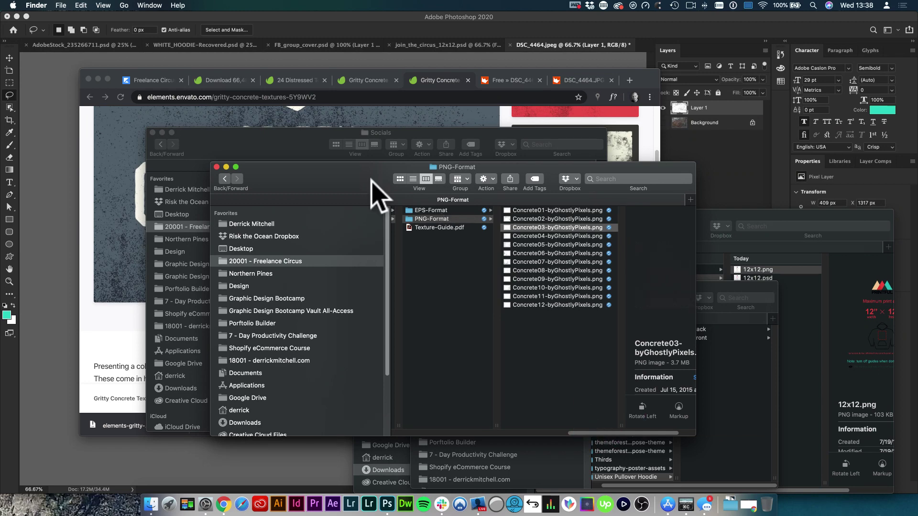
left_click_drag(337, 176, 297, 176)
Examine the pack's EPS-Format folder, including Concrete03-byGhostlyPixels.eps, and return to the PNG-Format folder
left_click(374, 211)
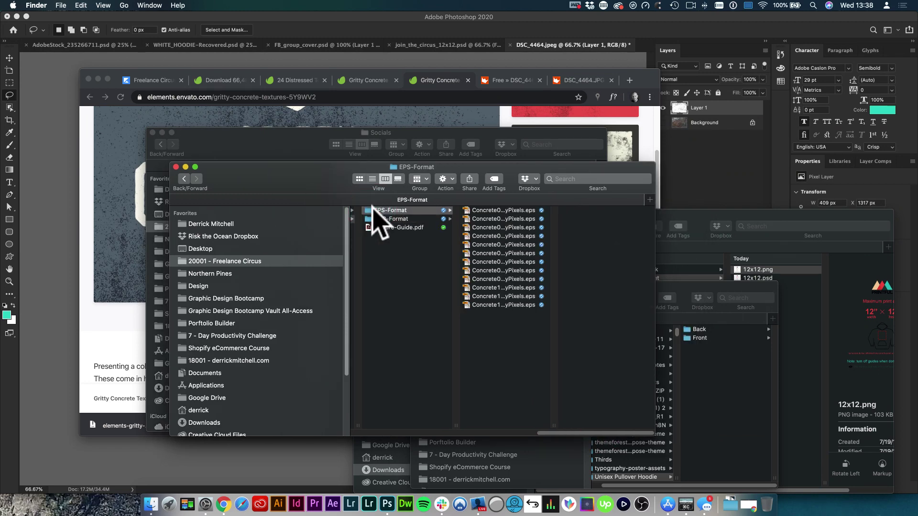
left_click(495, 228)
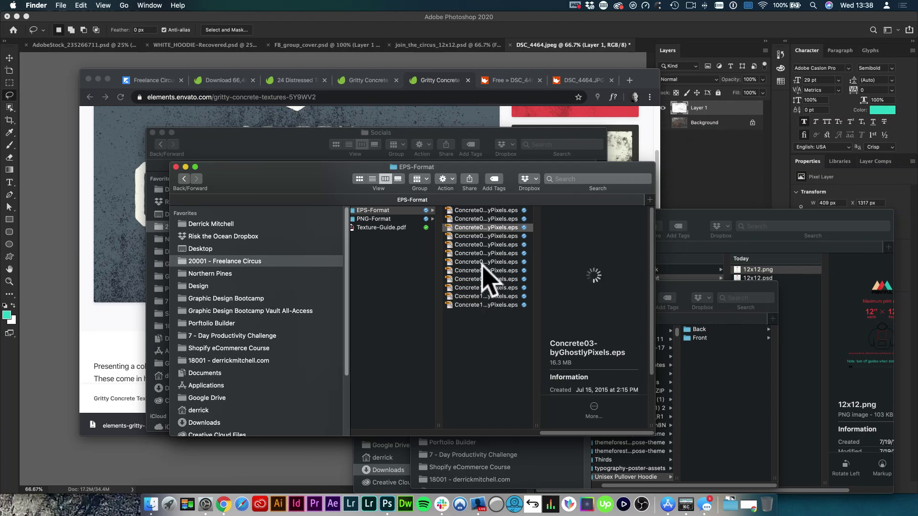
scroll(485, 276, "left", 8)
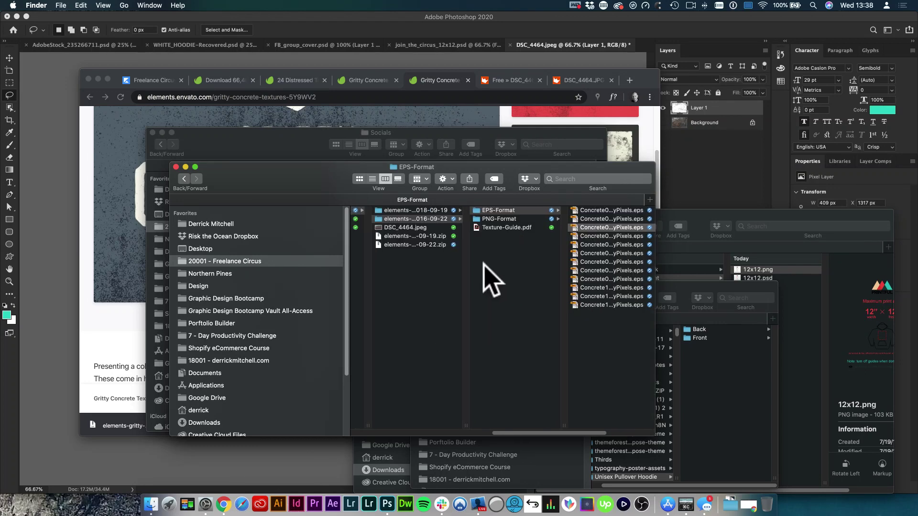
left_click(502, 219)
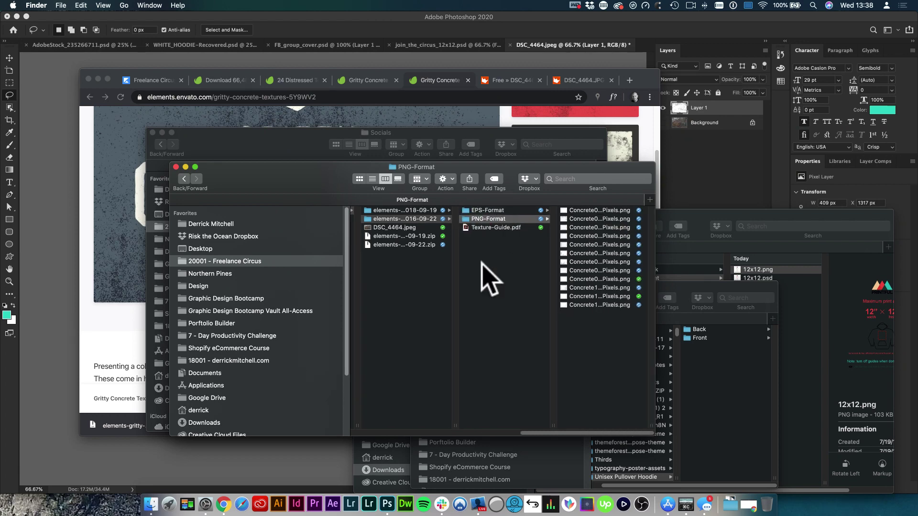
Open gm_distressed_texture_brushes.psd from the extracted 24 Distressed Texture Brushes folder in Photoshop
left_click(421, 211)
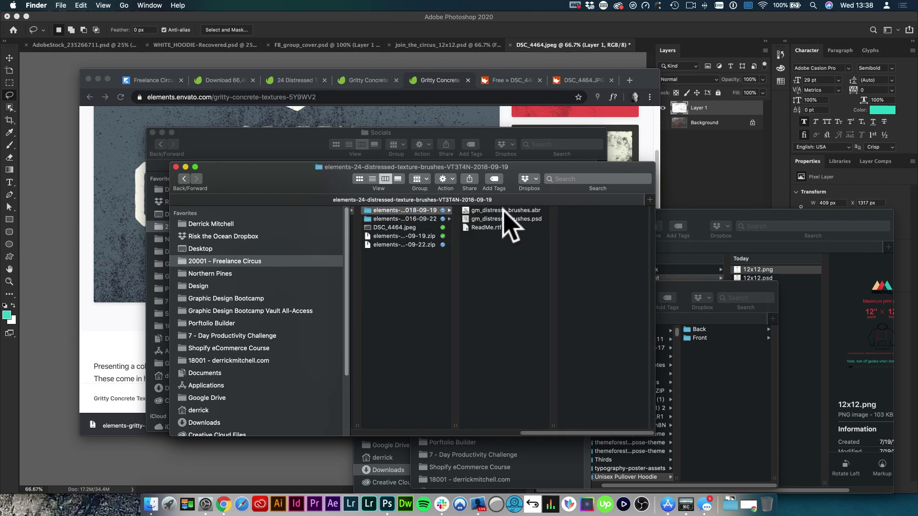
left_click(504, 210)
left_click(500, 219)
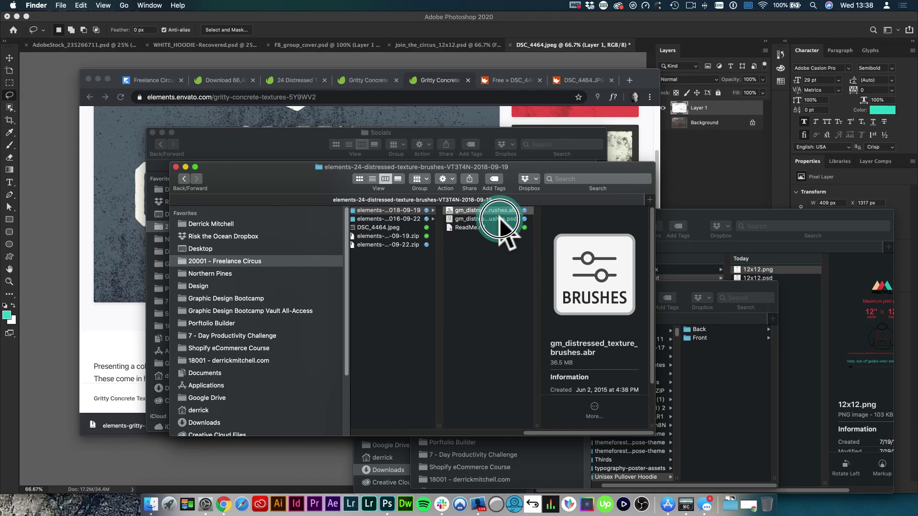
double_click(479, 220)
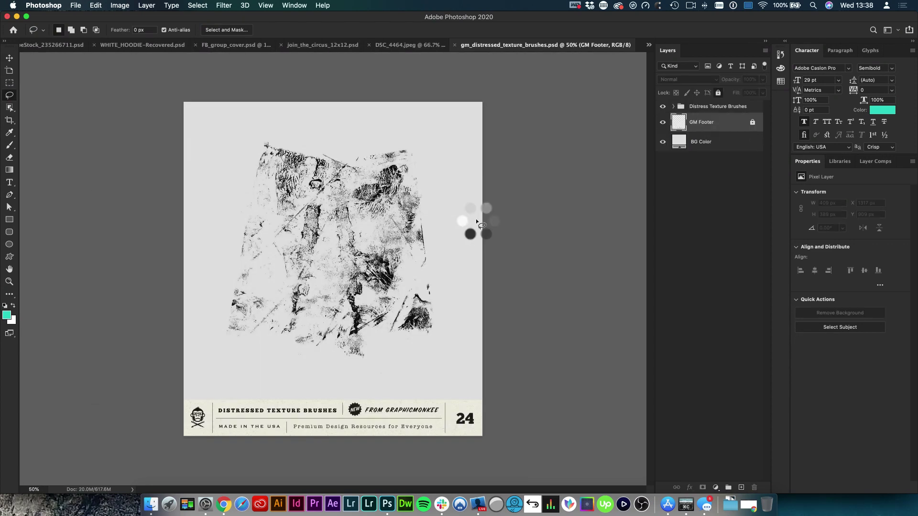
Inspect the contents of the Distress Texture Brushes group and check what the GM Footer layer holds by toggling its visibility
left_click(675, 107)
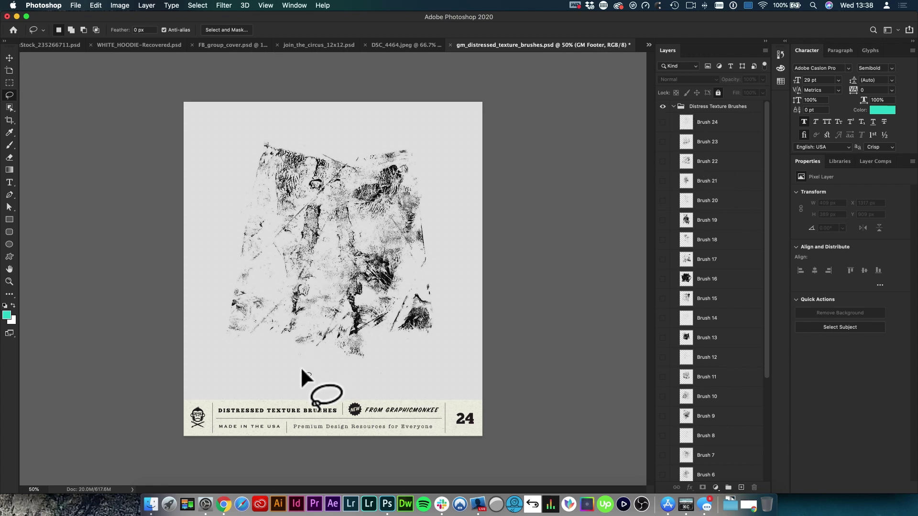
left_click(674, 106)
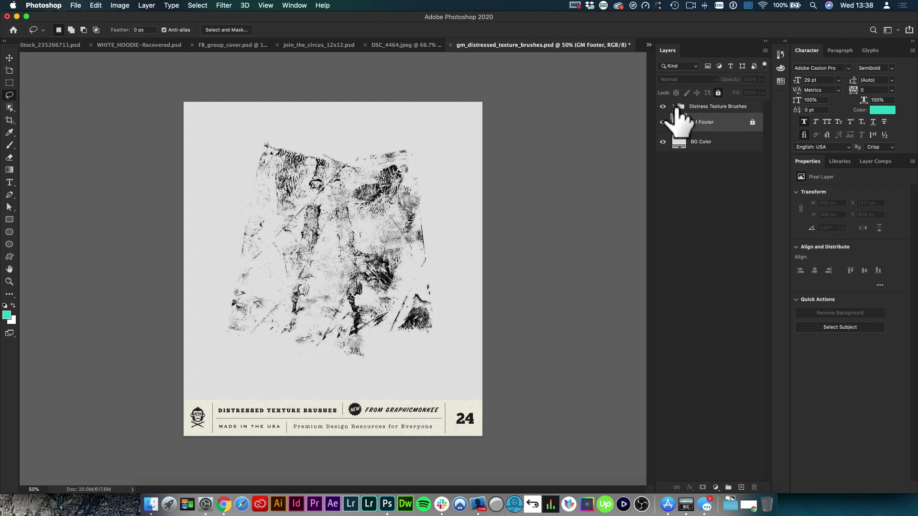
left_click(662, 122)
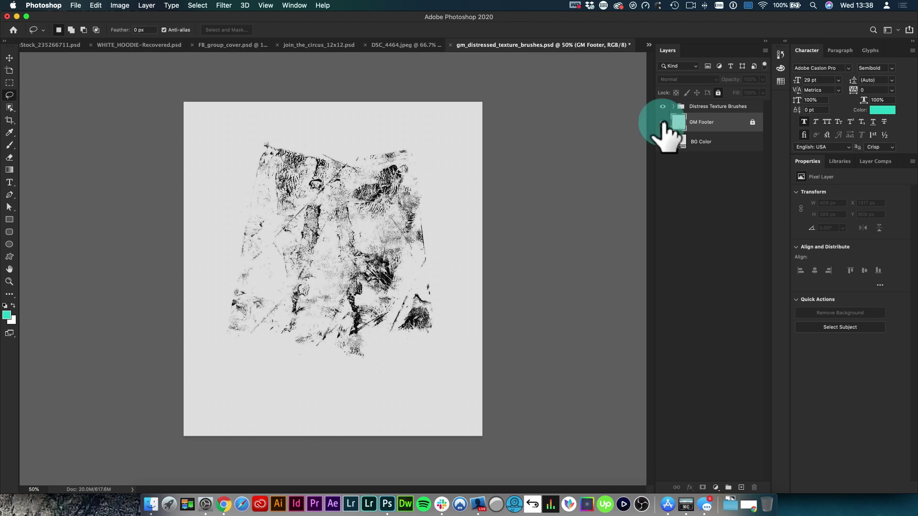
left_click(663, 122)
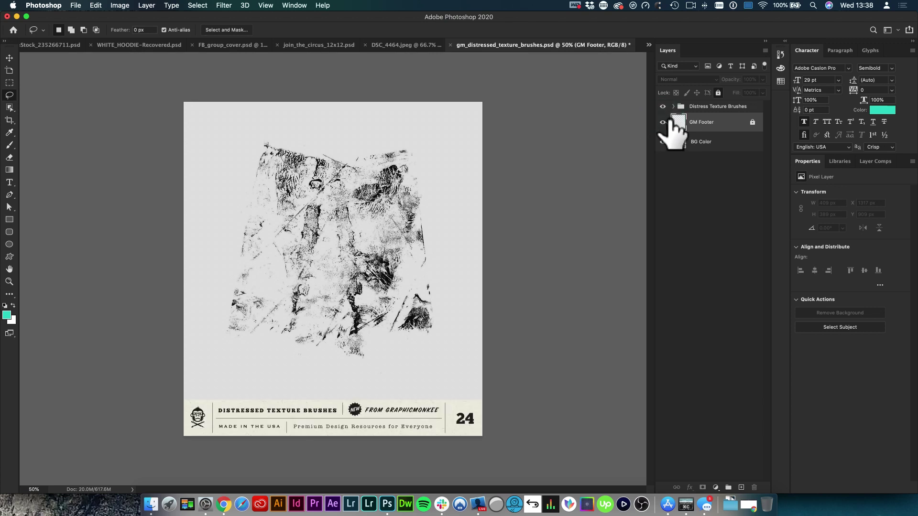
Change the BG Color fill layer to dark red, RGB 140, 15, 15
left_click(676, 142)
double_click(676, 142)
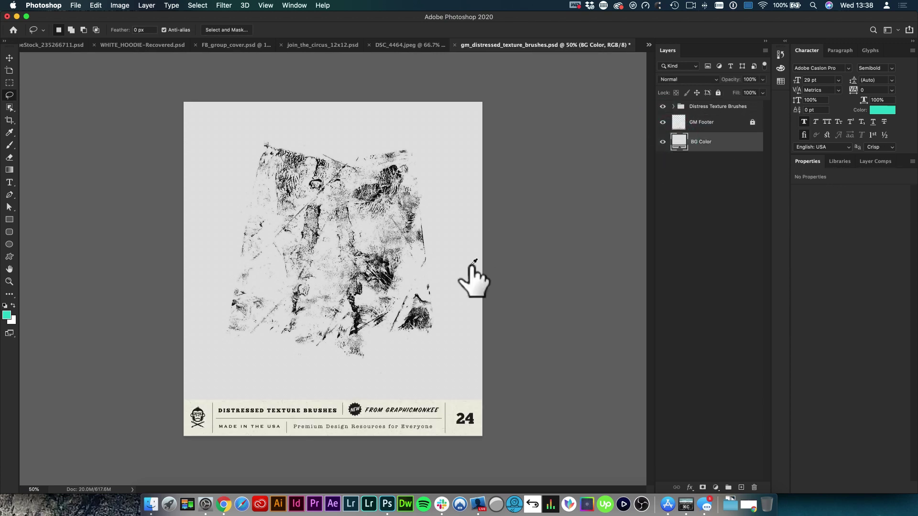
left_click(554, 218)
mouse_move(558, 215)
left_mouse_down()
mouse_move(531, 244)
mouse_move(523, 232)
mouse_move(536, 207)
mouse_move(551, 220)
mouse_move(548, 207)
left_mouse_up()
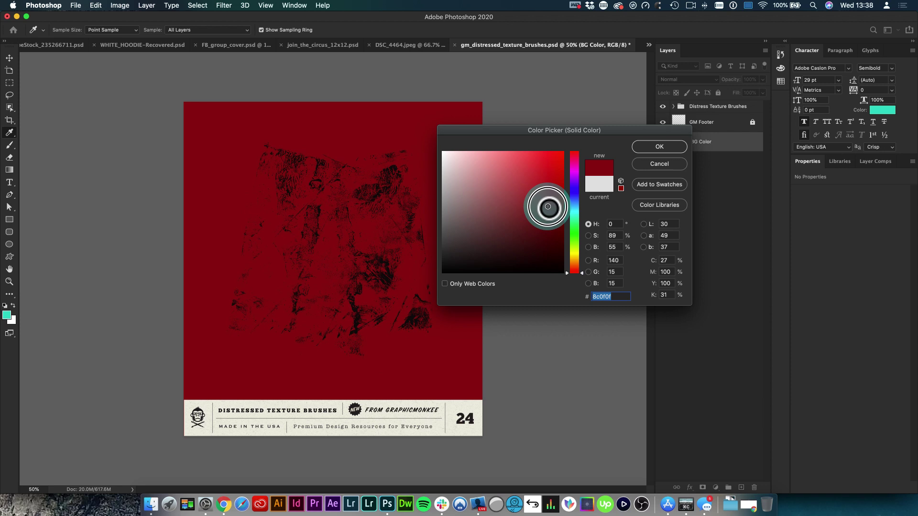
left_click(659, 146)
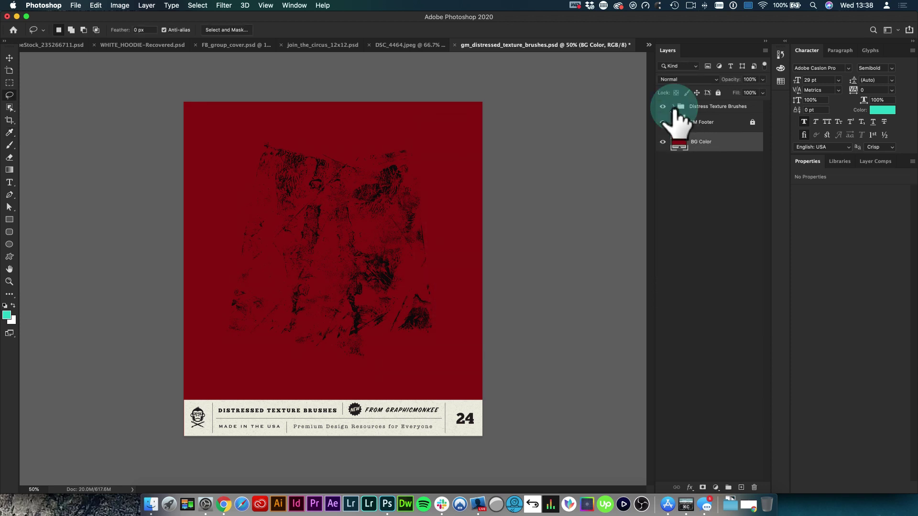
Hide Brush 2, check Brush 3 against the red background, and leave Brush 4 as the only brush shown
left_click(674, 106)
scroll(686, 220, "down", 5)
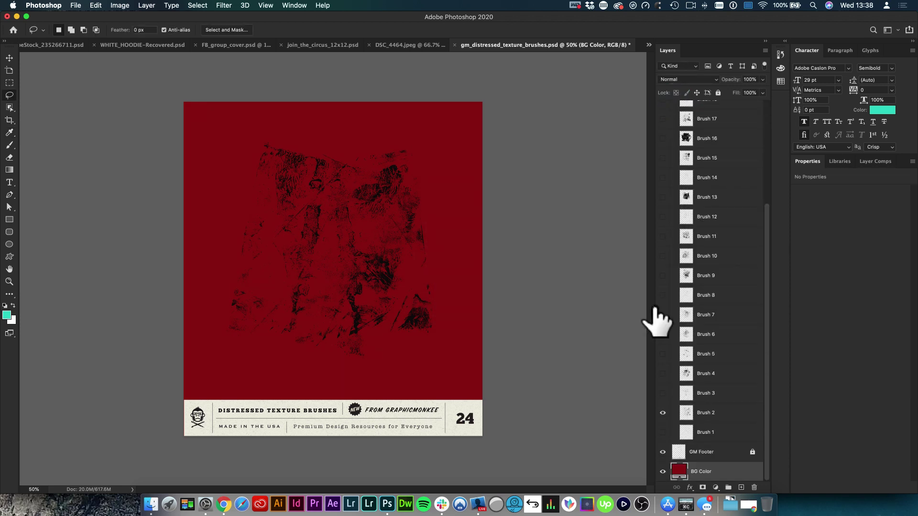
left_click(662, 413)
left_click(663, 393)
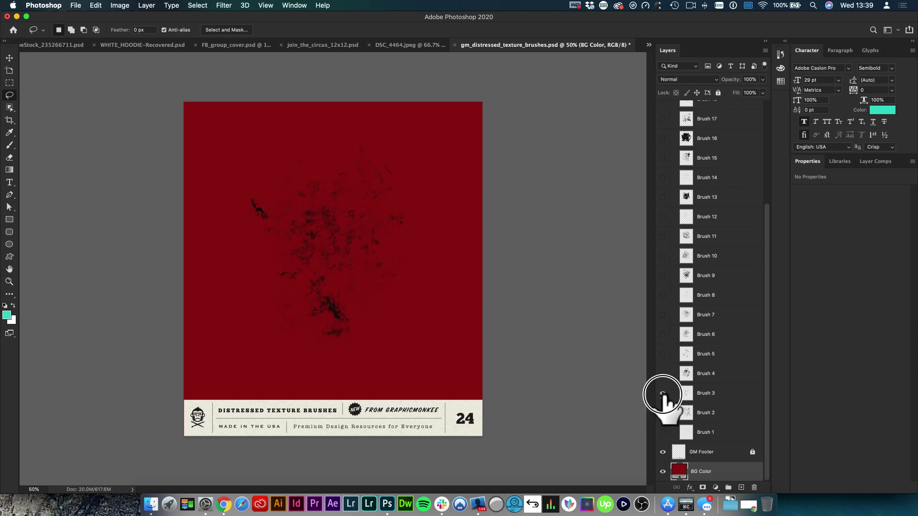
left_click(663, 393)
left_click(663, 373)
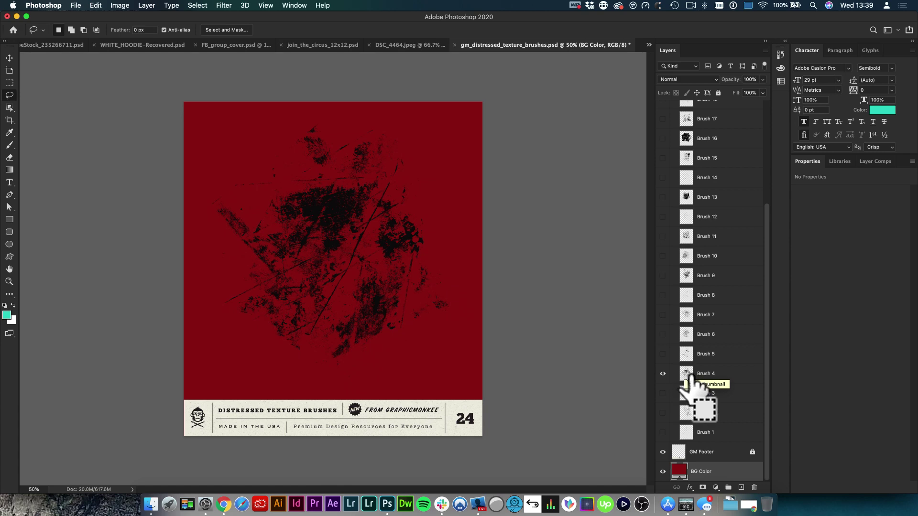
Load the Brush 4 texture as a selection and define a brush preset from it named Sampled Brush 36
left_click(687, 374, "super")
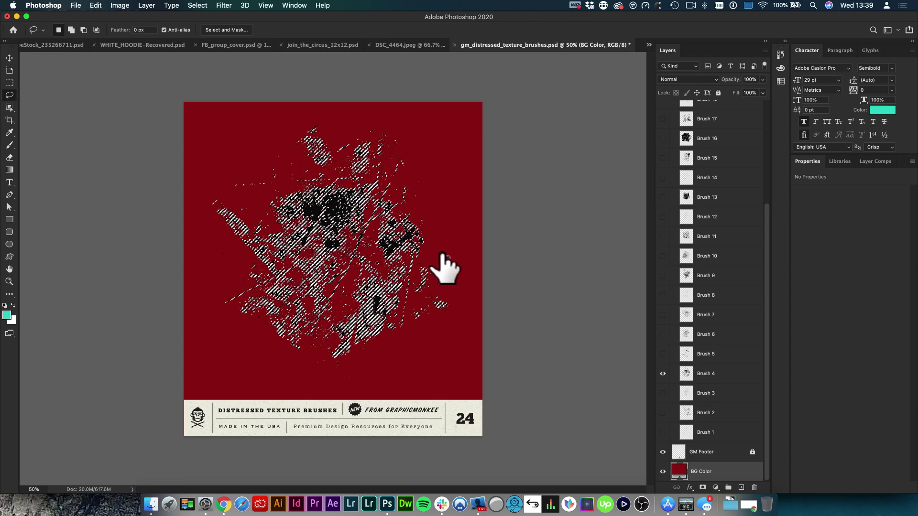
left_click(97, 6)
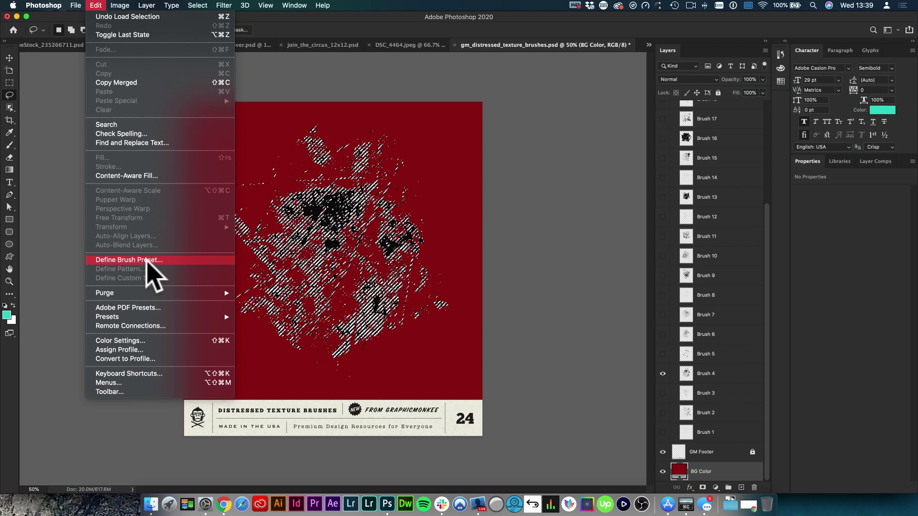
left_click(146, 261)
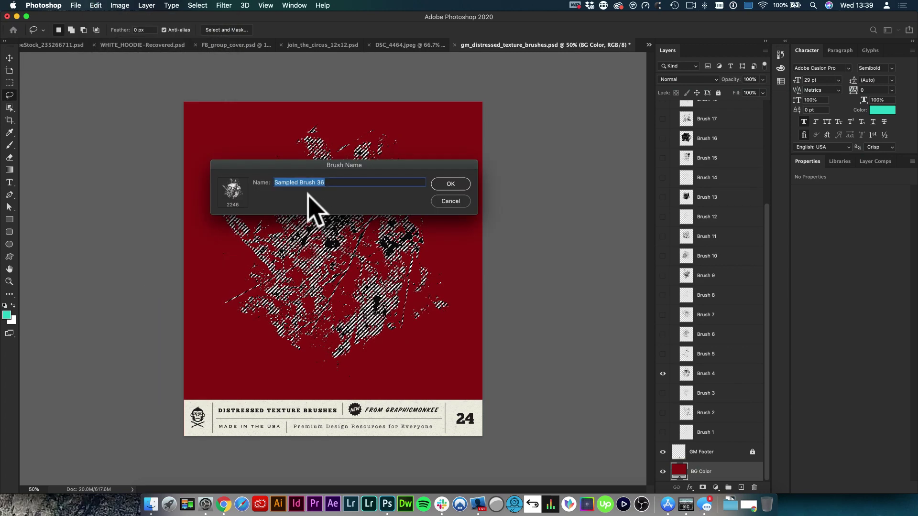
left_click(454, 186)
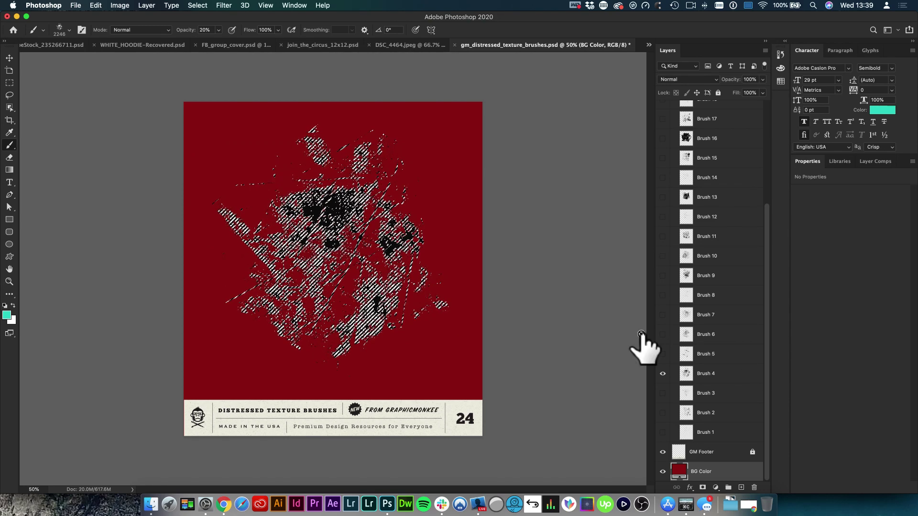
Add a new empty layer directly below the Brush 4 layer, keeping the texture selection active
left_click(709, 376)
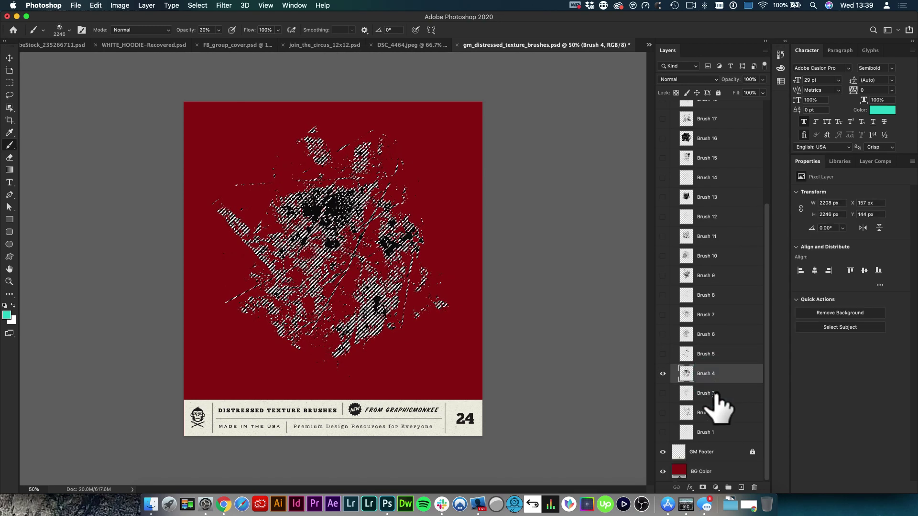
left_click(742, 488, "super")
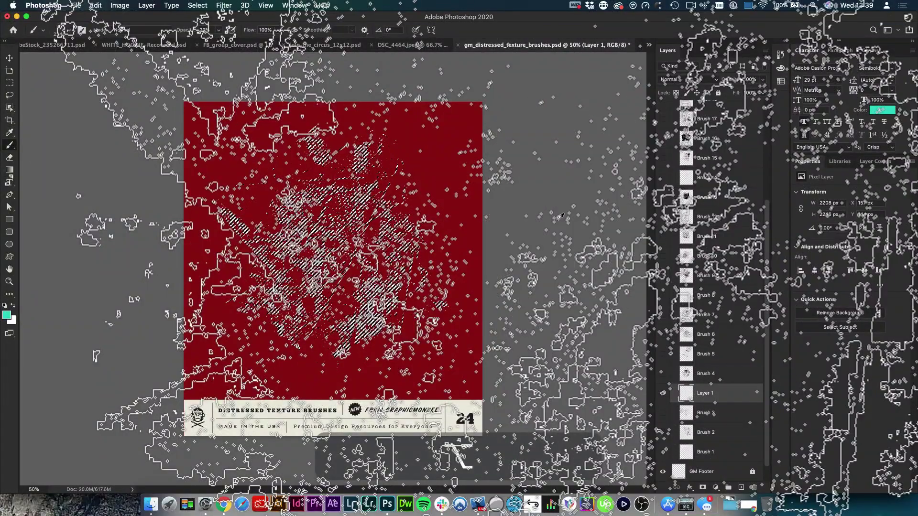
Try filling the texture selection on Layer 1 with the teal foreground color and deselecting, and undo both
key("alt+BackSpace")
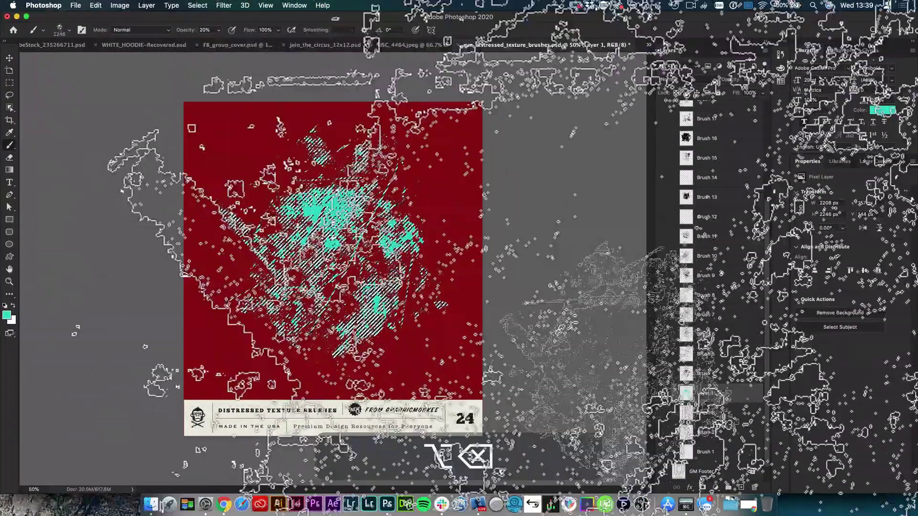
key("super+d")
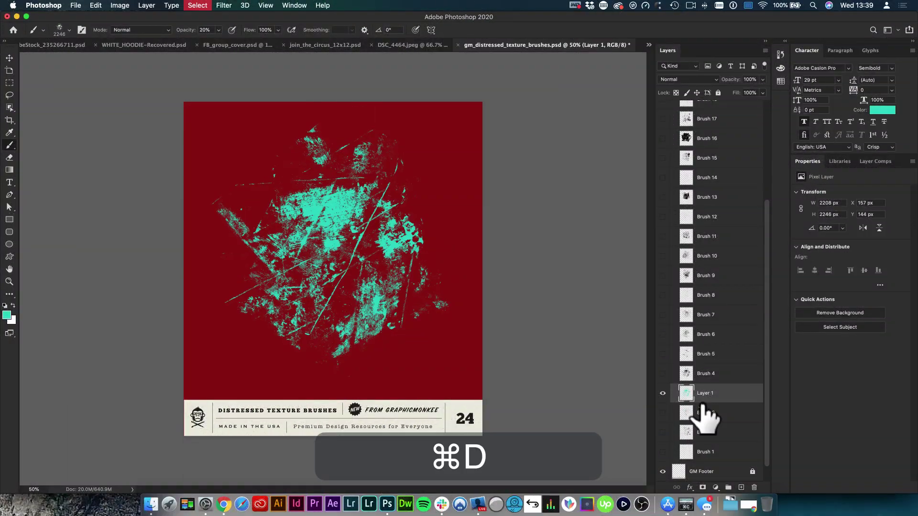
key("v")
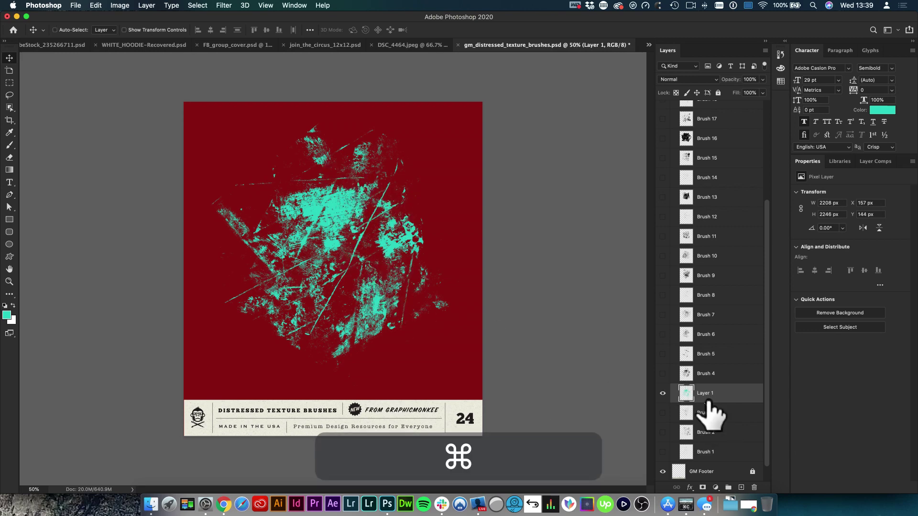
key("super+z")
key("super+z")
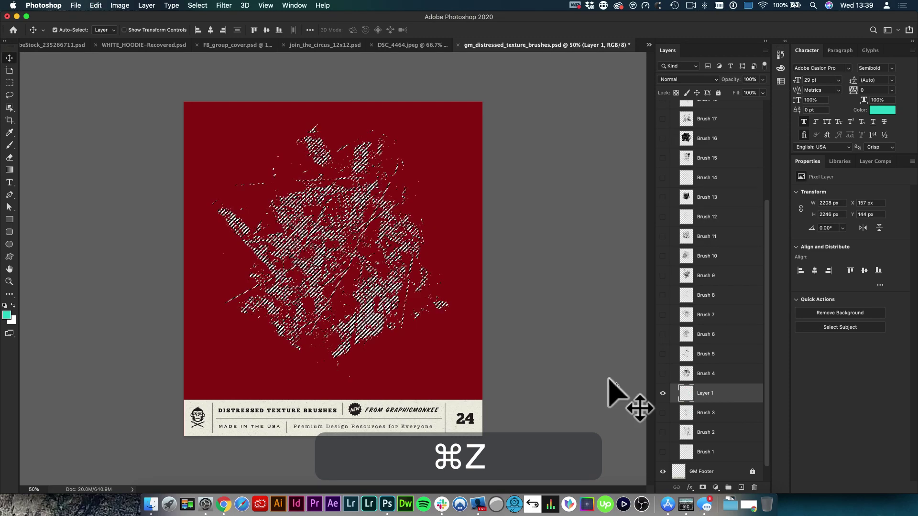
Paint teal through the texture selection on Layer 1 with the sampled brush at 100% opacity, and deselect
key("b")
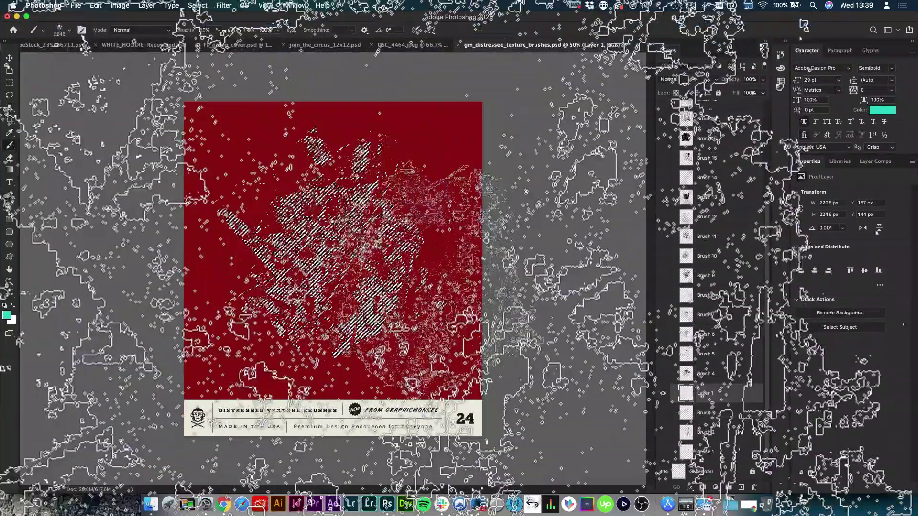
left_click(352, 322)
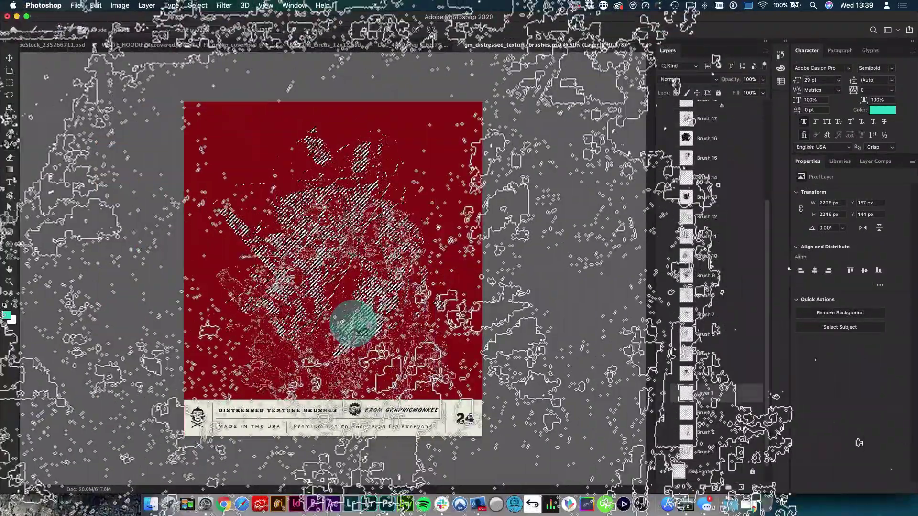
left_click(296, 328)
left_click(205, 266)
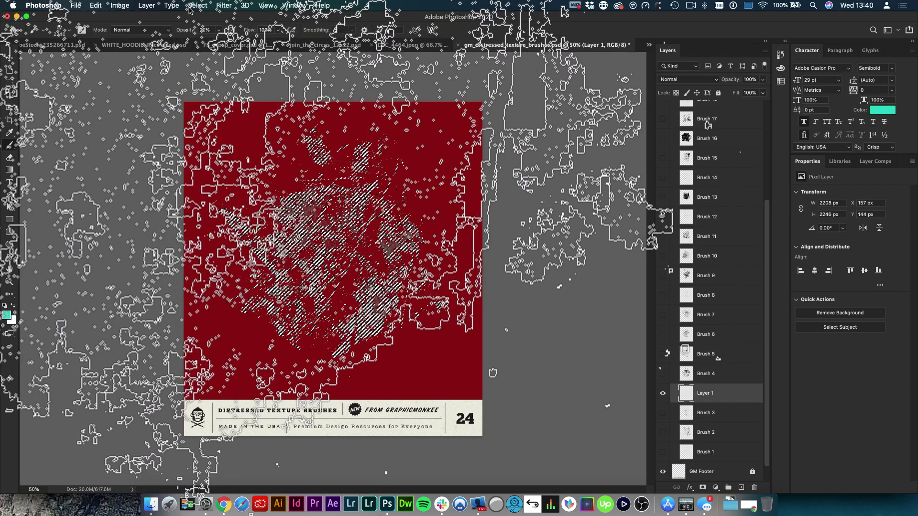
left_click_drag(183, 33, 328, 51)
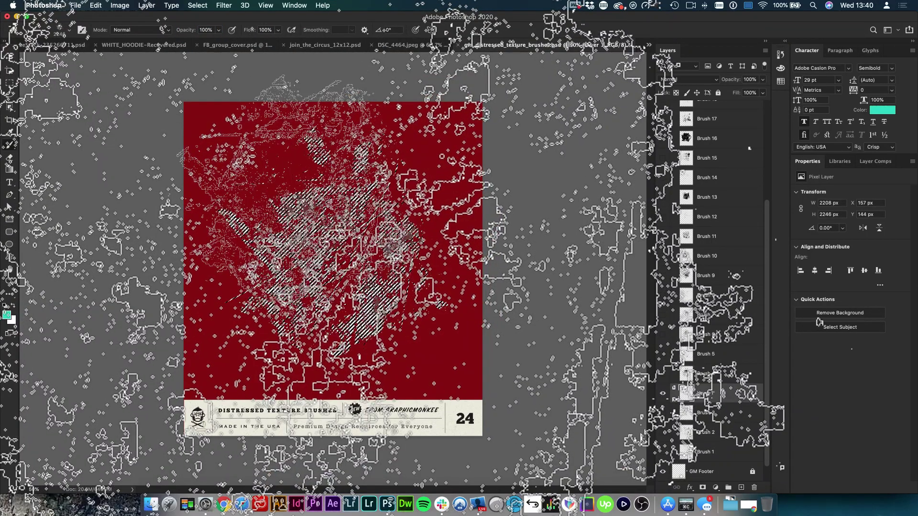
left_click_drag(318, 207, 432, 243)
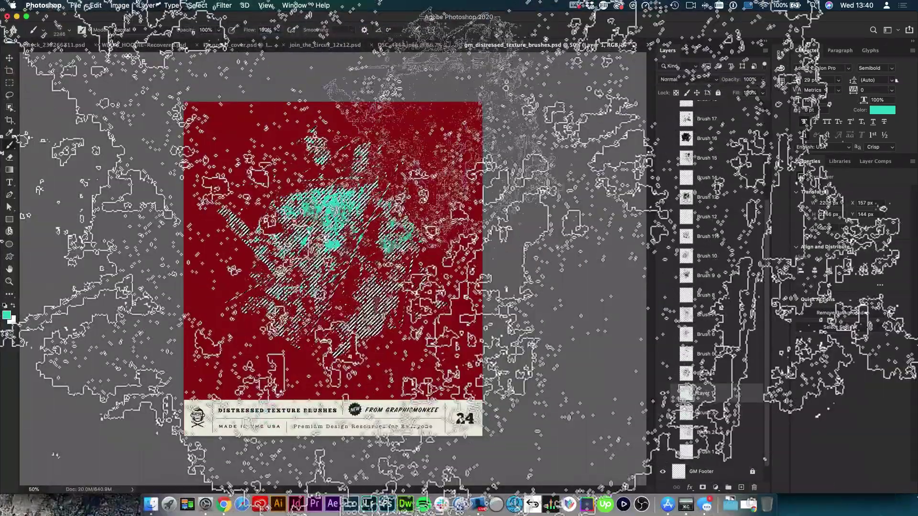
key("super+d")
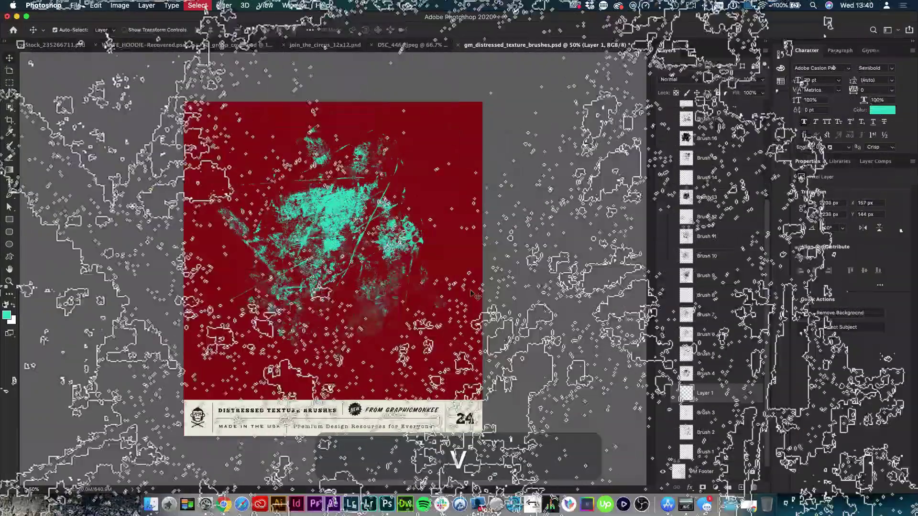
key("v")
Compare the painted Layer 1 with Brush 4 by toggling their visibility, leaving only Layer 1 shown, and look over the remaining brush layers
left_click(663, 373)
left_click(663, 393)
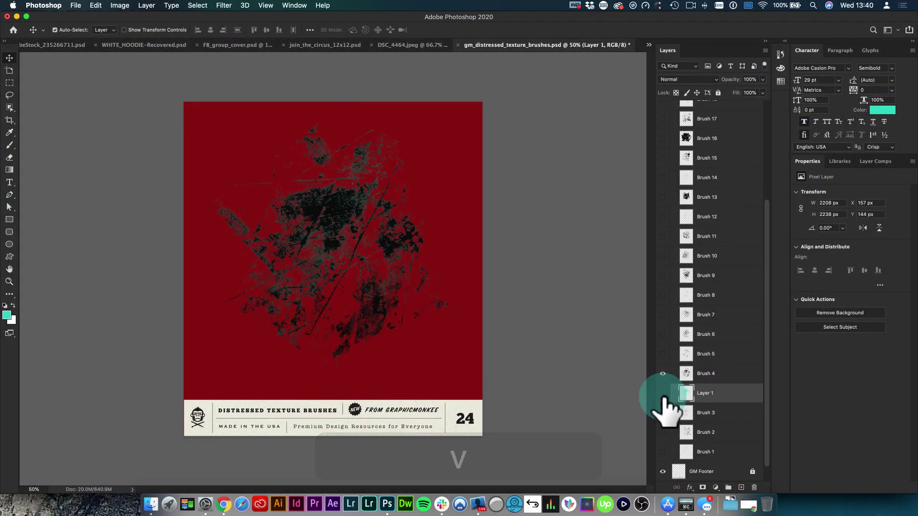
left_click(663, 393)
left_click(663, 373)
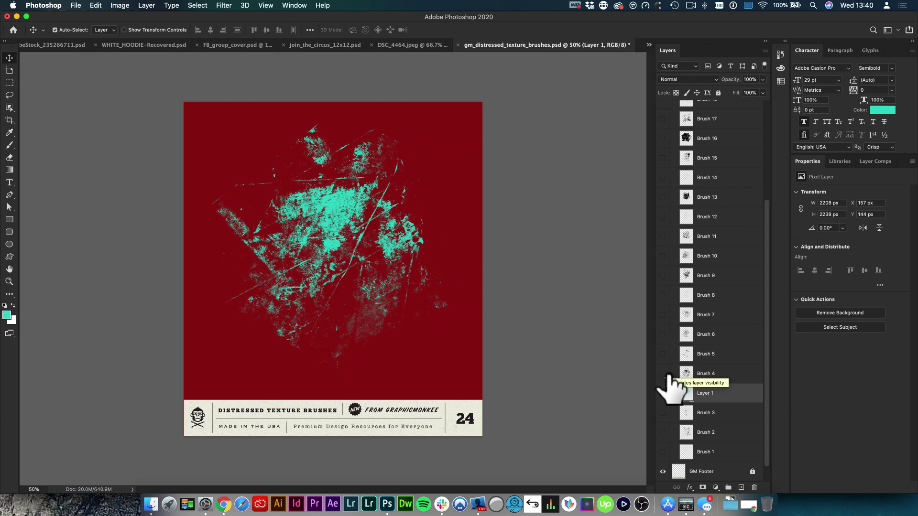
scroll(695, 376, "up", 4)
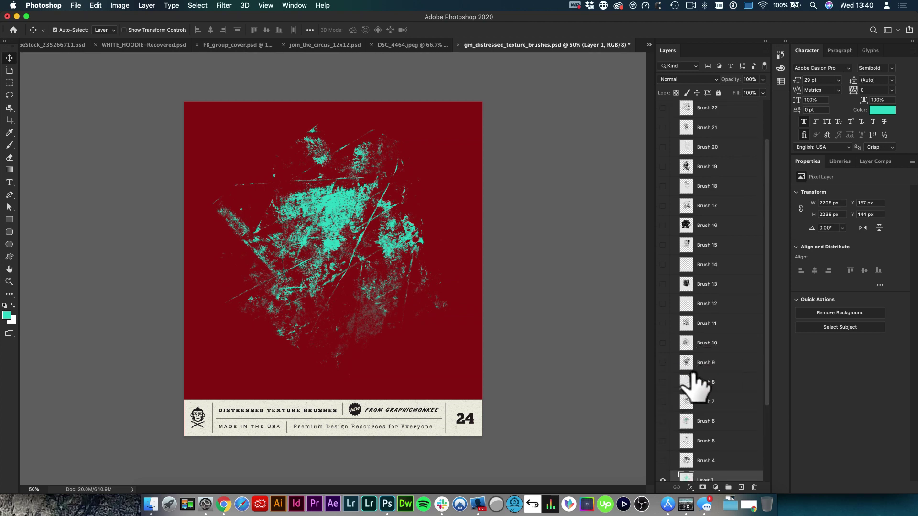
scroll(689, 387, "up", 3)
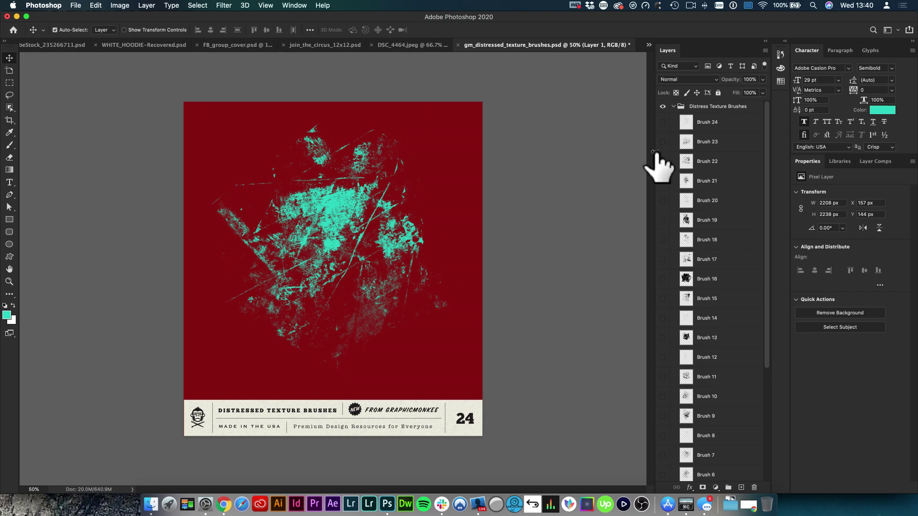
Switch to Finder, try to open gm_distressed_texture_brushes.abr directly from the extracted folder, and return to Photoshop
left_click(151, 503)
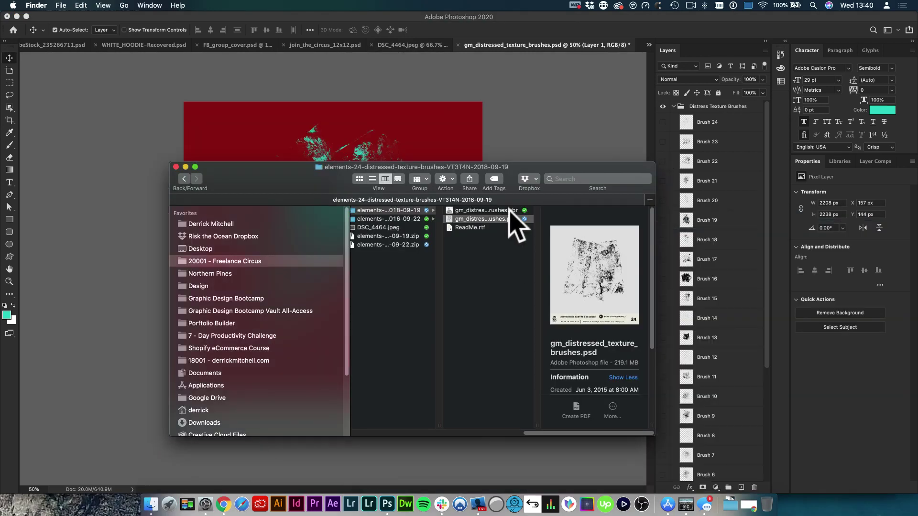
left_click(487, 211)
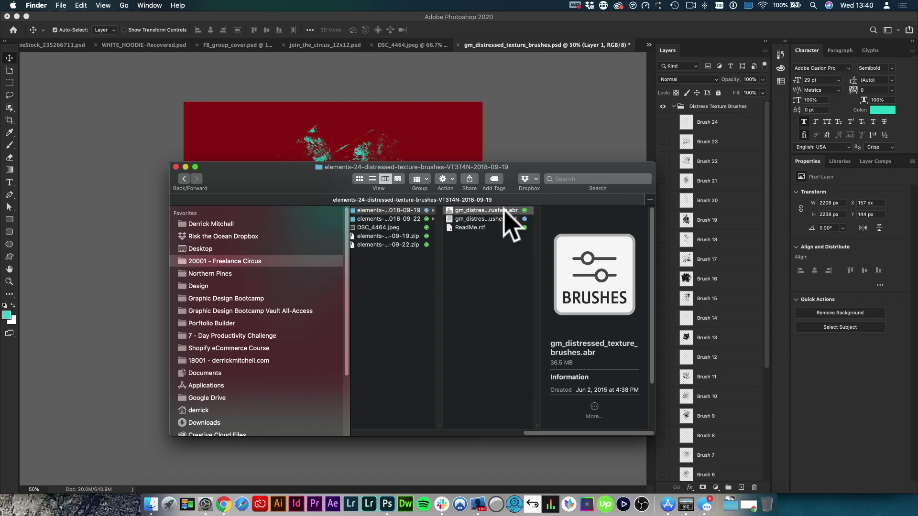
left_click_drag(510, 172, 498, 166)
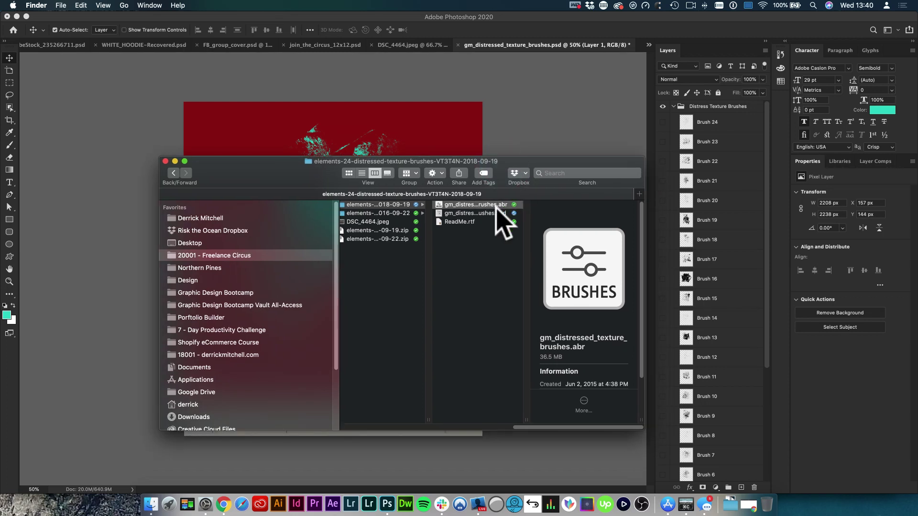
left_click(498, 203)
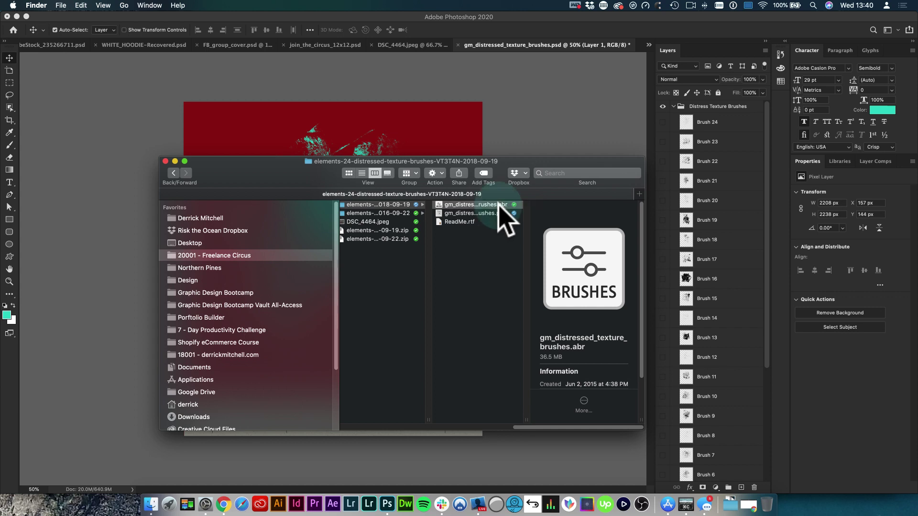
left_click(500, 251)
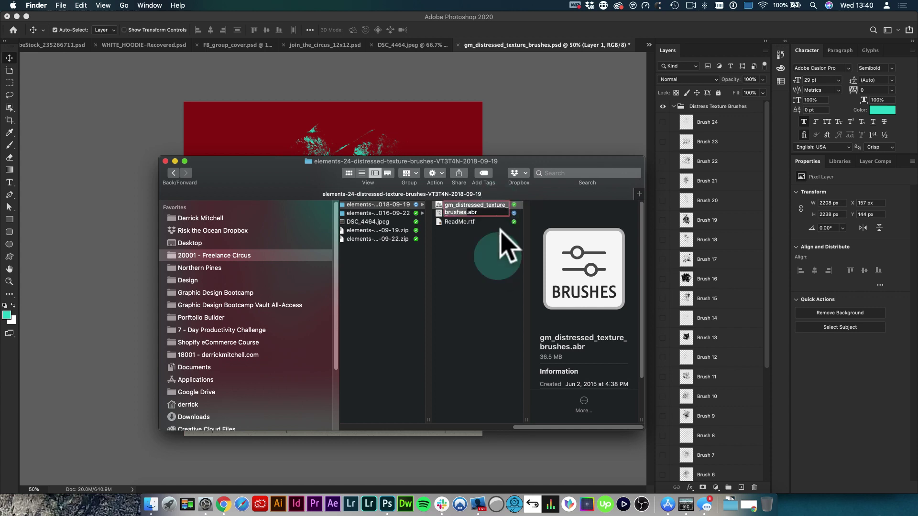
left_click(502, 204)
double_click(501, 205)
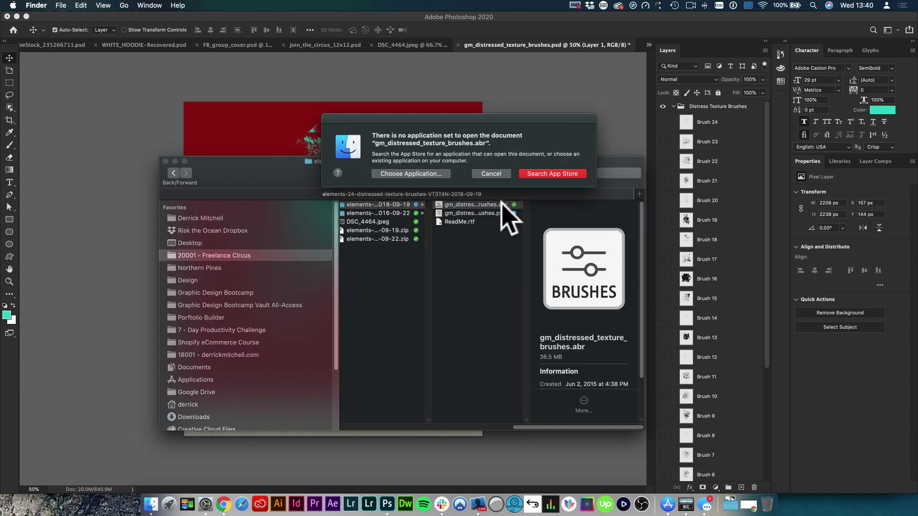
left_click(503, 174)
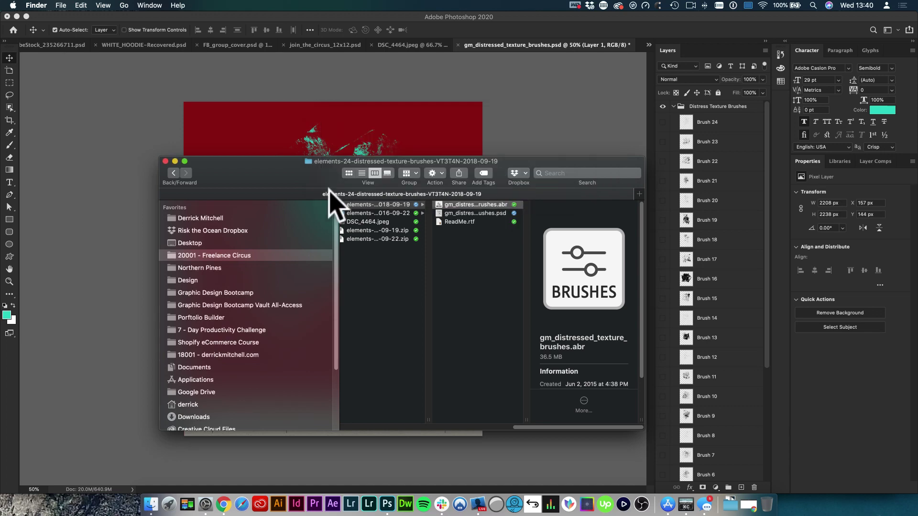
left_click(514, 136)
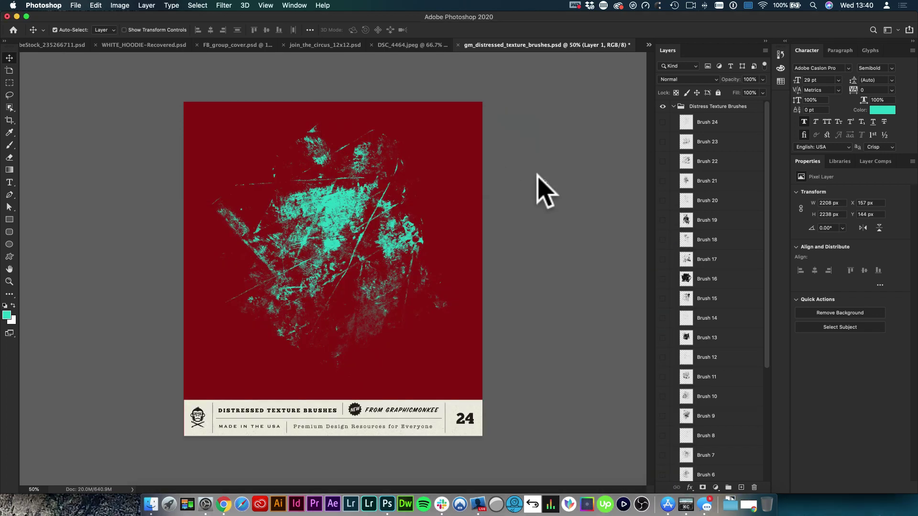
Show the Brushes panel and start importing a brush file
left_click(299, 6)
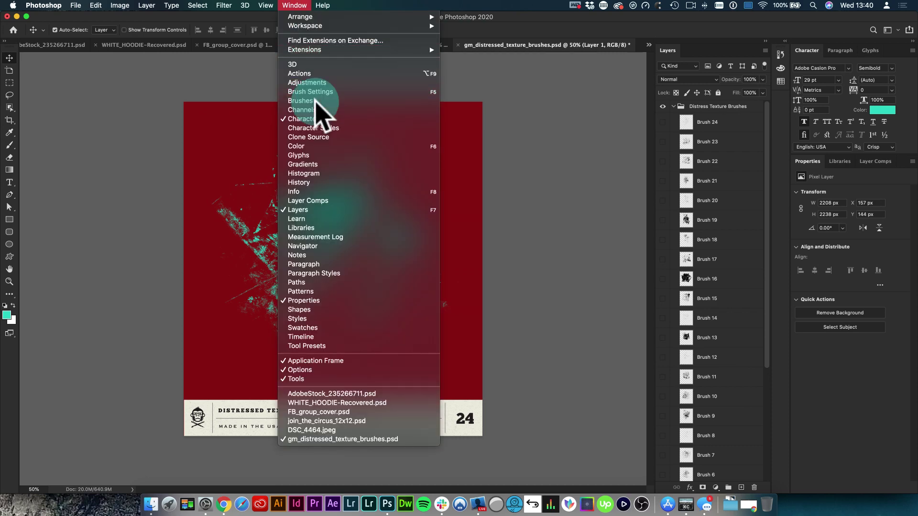
left_click(306, 101)
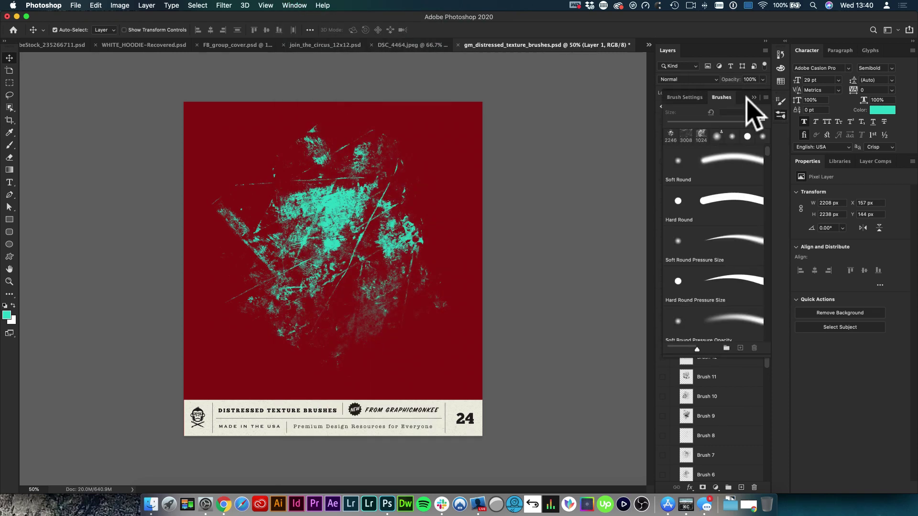
left_click(765, 98)
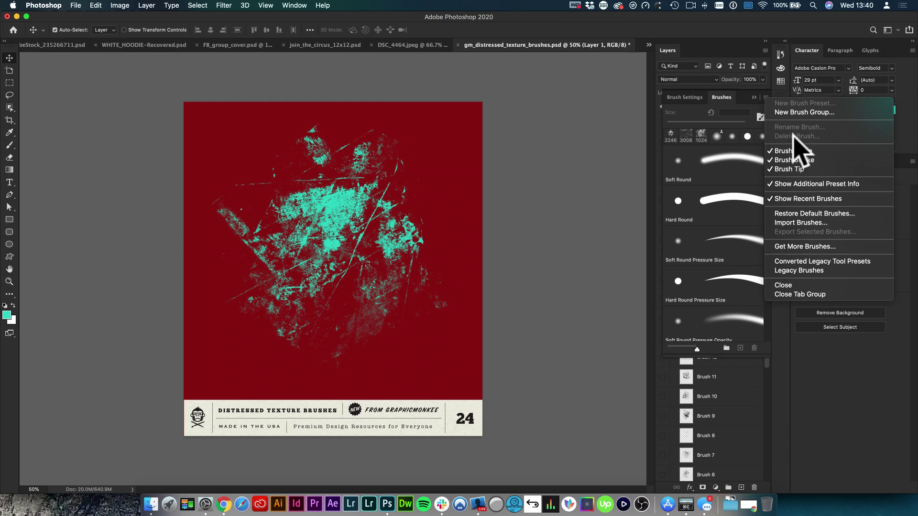
left_click(807, 222)
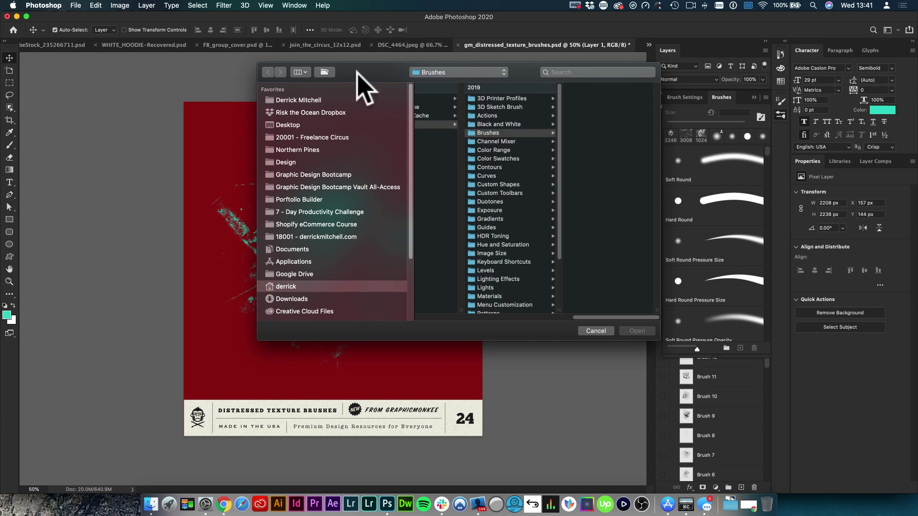
Import gm_distressed_texture_brushes.abr from the extracted elements-24-distressed-texture-brushes folder in the 20001 - Freelance Circus project's assets
left_click_drag(374, 71, 360, 89)
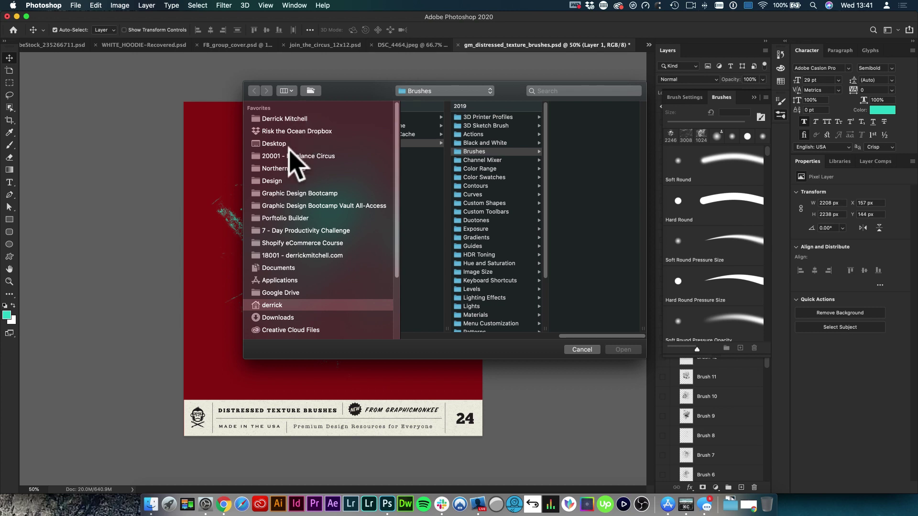
left_click(308, 157)
left_click(427, 118)
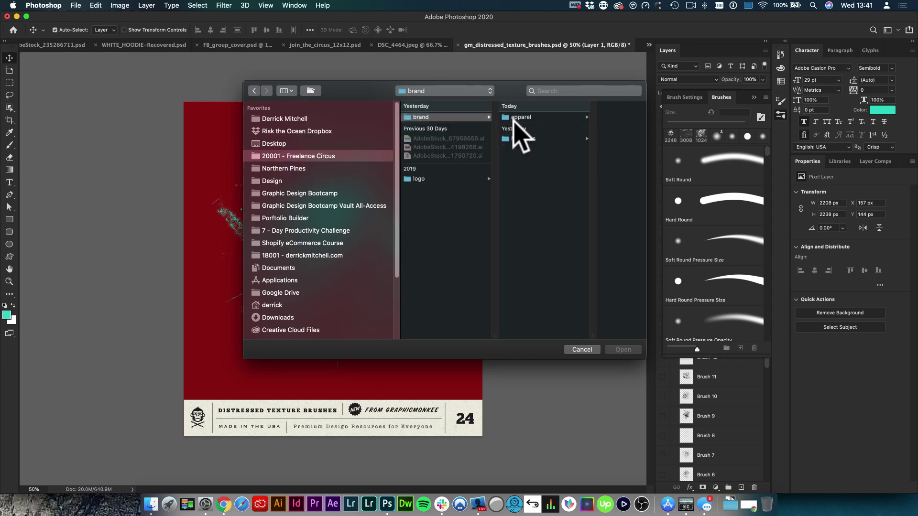
left_click(520, 118)
left_click(567, 117)
left_click(569, 118)
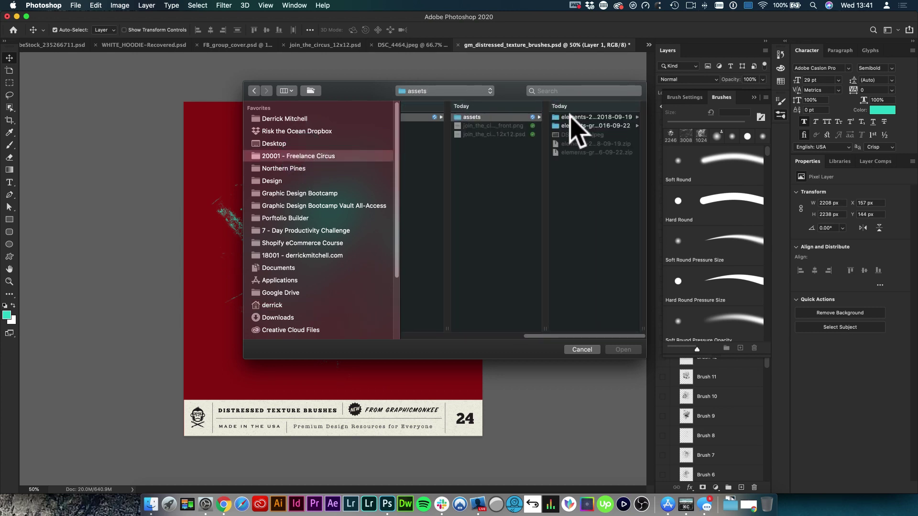
left_click(574, 117)
left_click(574, 118)
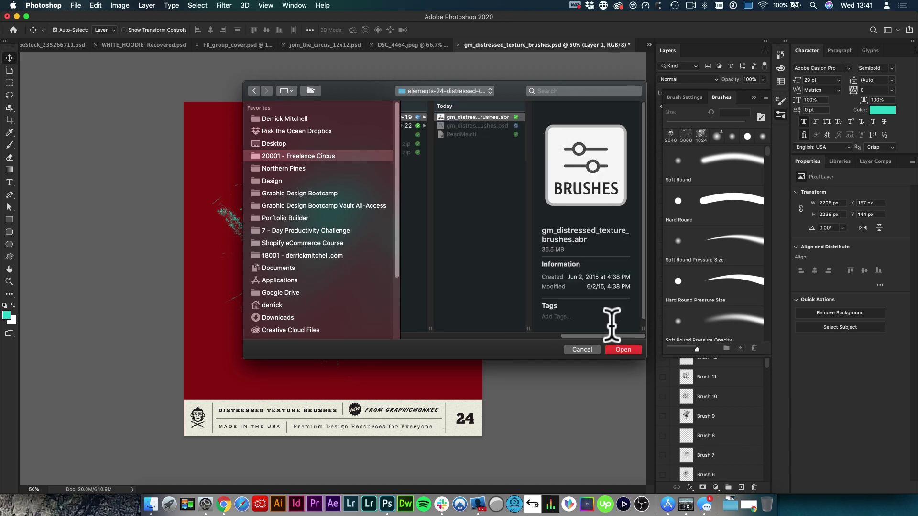
left_click(623, 350)
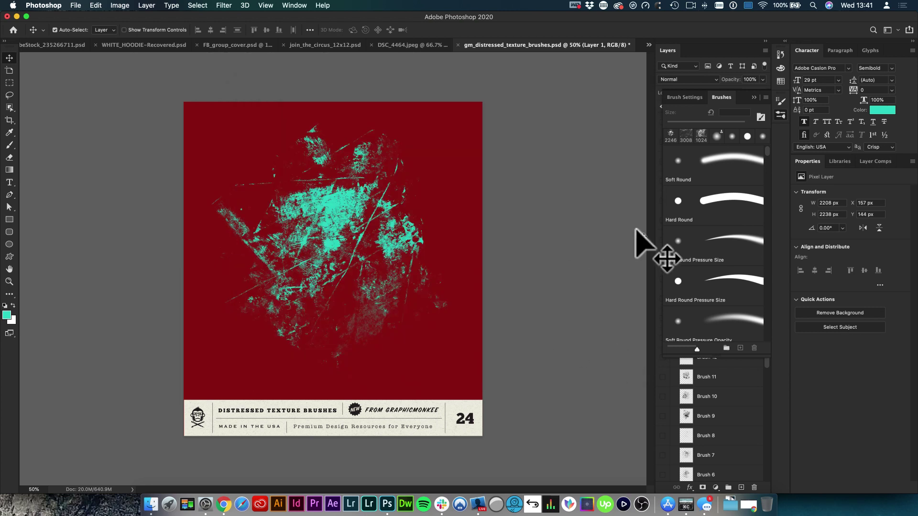
Look through the brush presets down to the last groups, briefly expanding and collapsing the spatter_brushes group
scroll(748, 265, "down", 5)
scroll(764, 208, "down", 2)
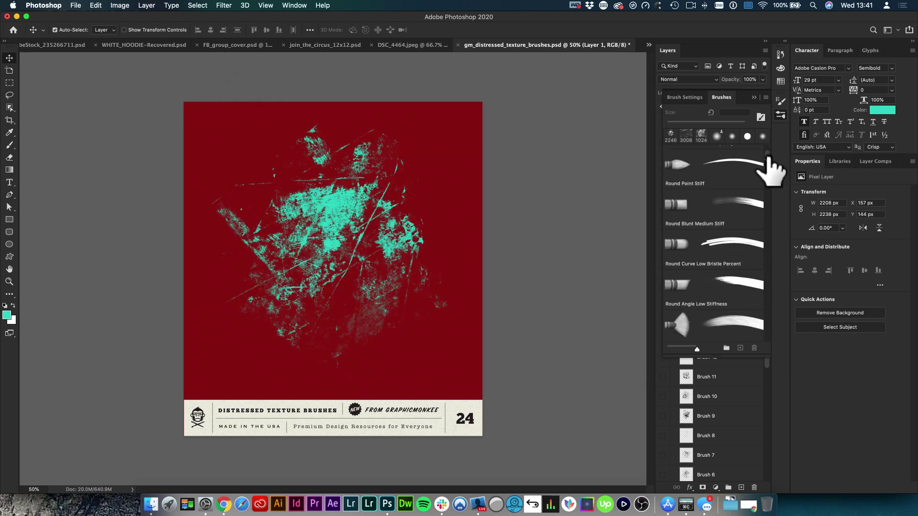
left_click_drag(767, 156, 769, 336)
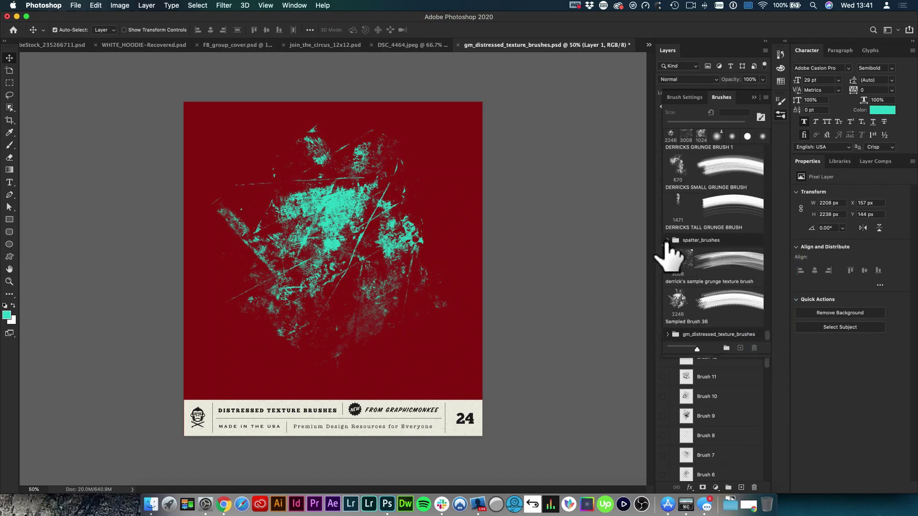
left_click(667, 241)
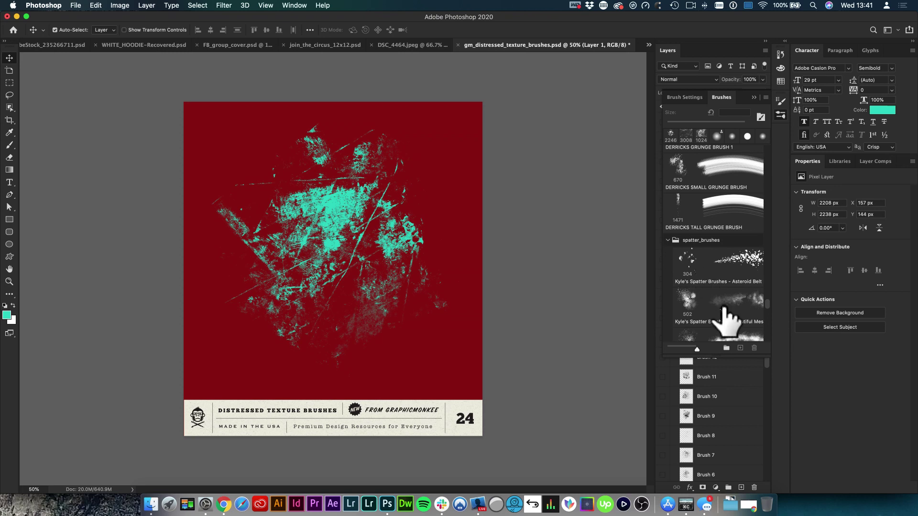
scroll(727, 318, "down", 2)
scroll(728, 317, "up", 5)
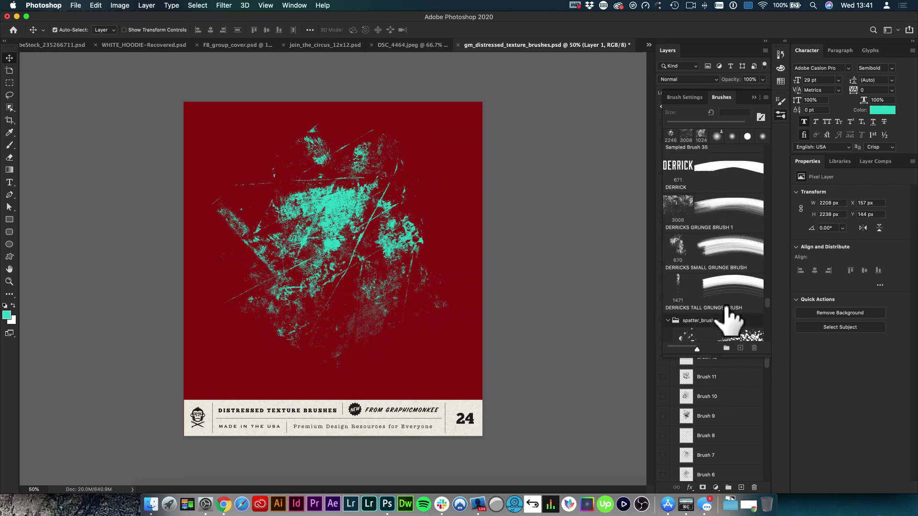
left_click(668, 320)
scroll(726, 328, "down", 3)
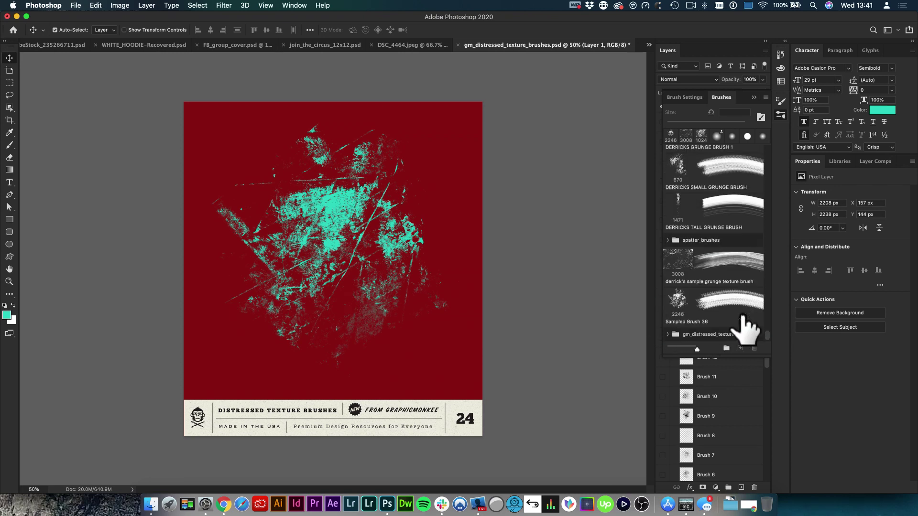
Expand the gm_distressed_texture_brushes group and select its 2216 px distressed texture brush
left_click(669, 334)
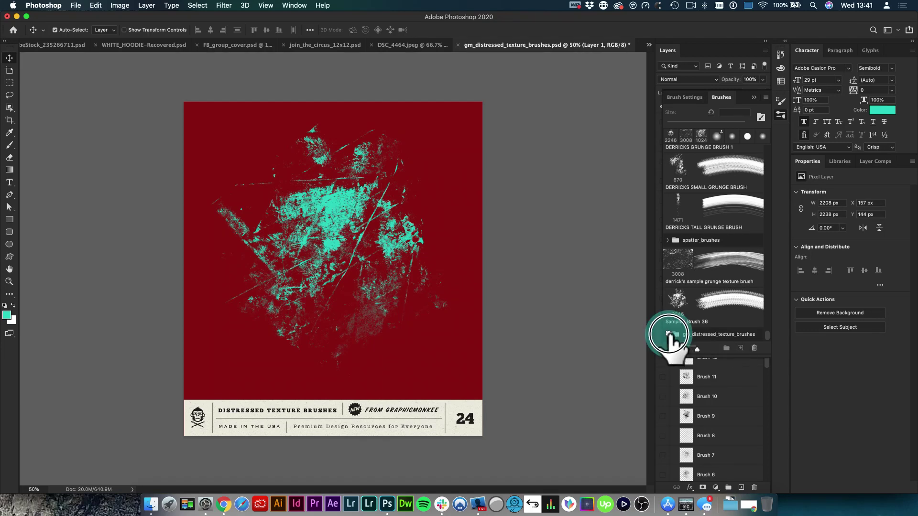
scroll(751, 328, "down", 5)
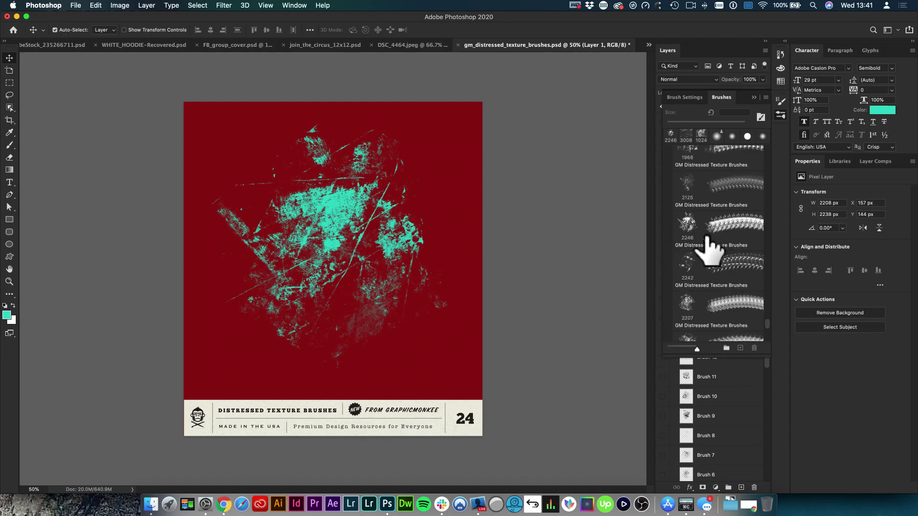
scroll(713, 263, "down", 3)
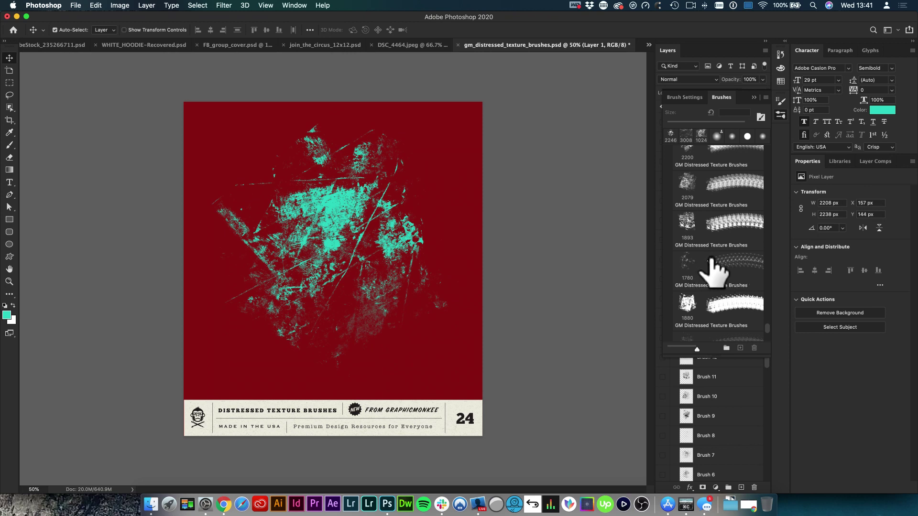
scroll(711, 261, "down", 4)
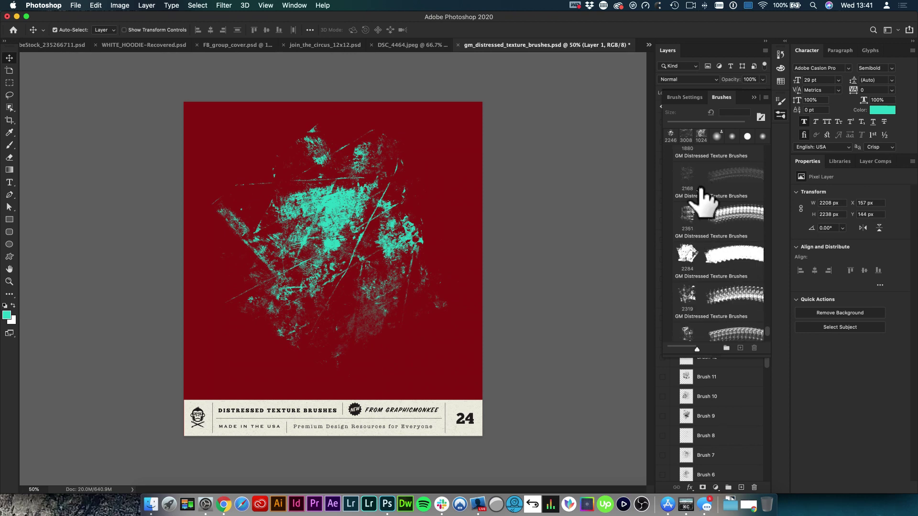
scroll(703, 206, "down", 3)
left_click(691, 239)
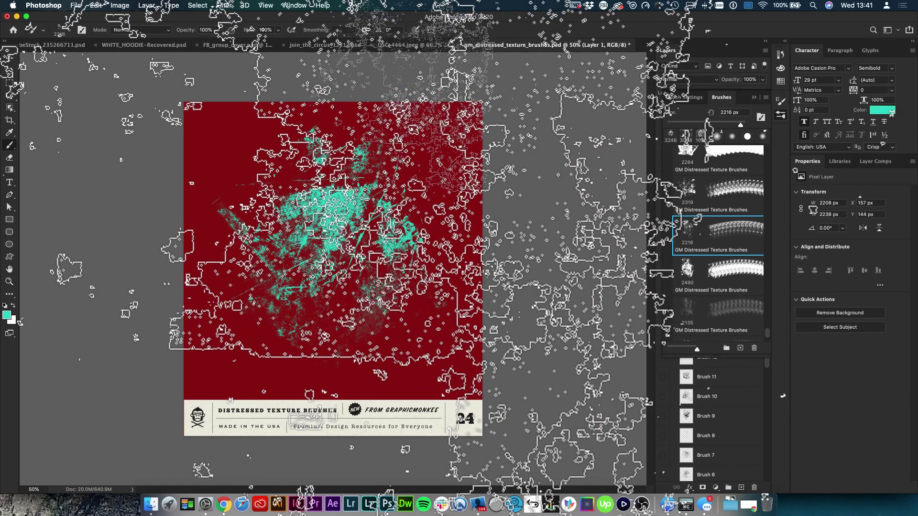
In join_the_circus_12x12.psd, hide the Brushes panel and distress the Full Logo Black layer mask with the 2216 px brush in black
left_click(322, 45)
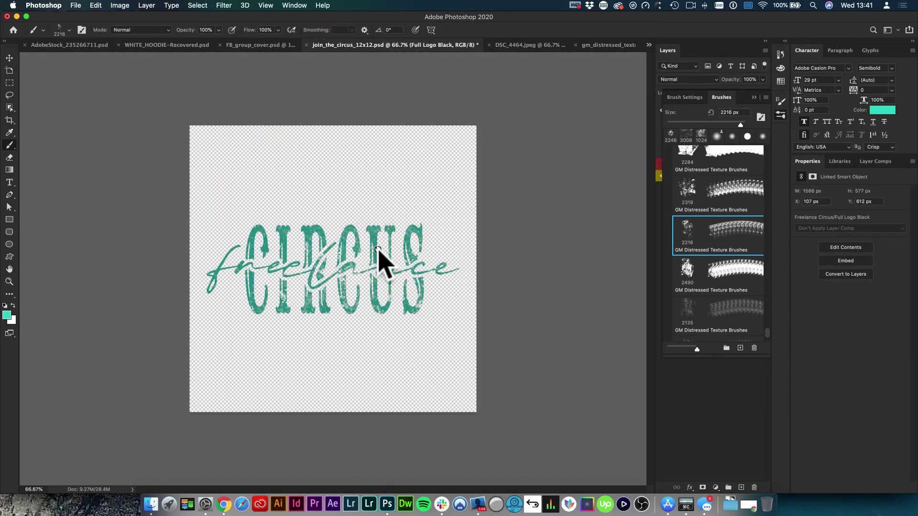
left_click(781, 114)
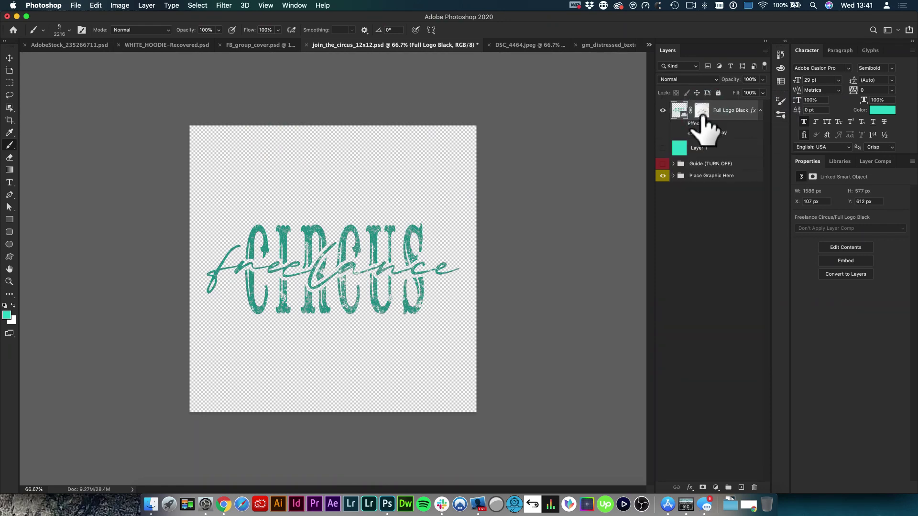
left_click(702, 113)
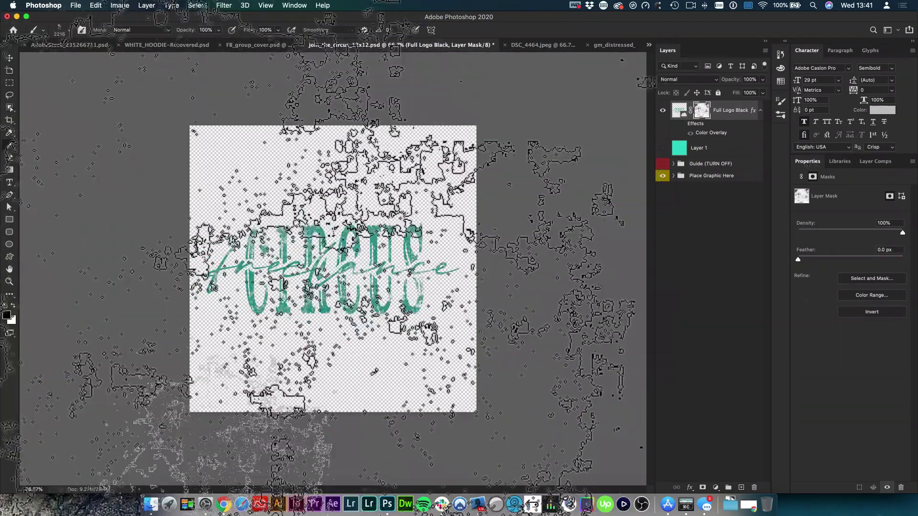
Review the Gritty Concrete Textures page in Chrome, and preview Concrete10-byGhostlyPixels.png from the extracted PNG-Format folder in Finder
left_click(225, 505)
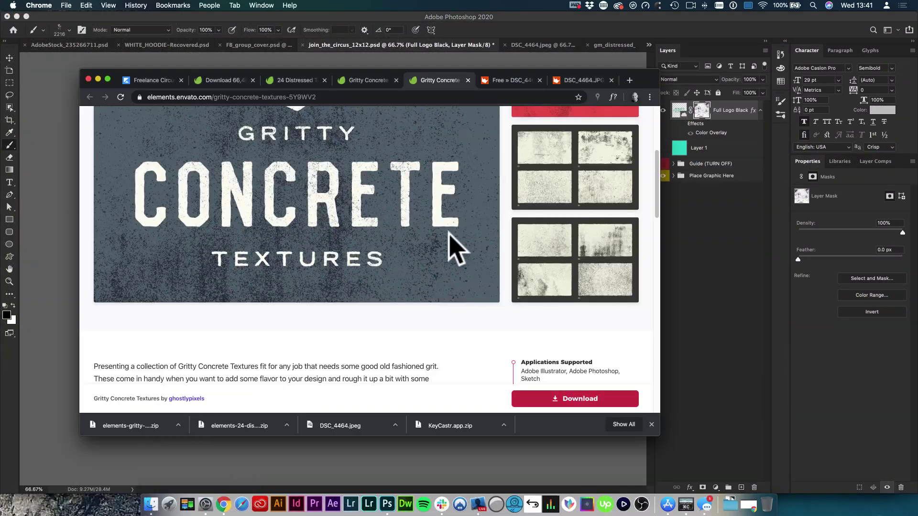
scroll(450, 246, "up", 2)
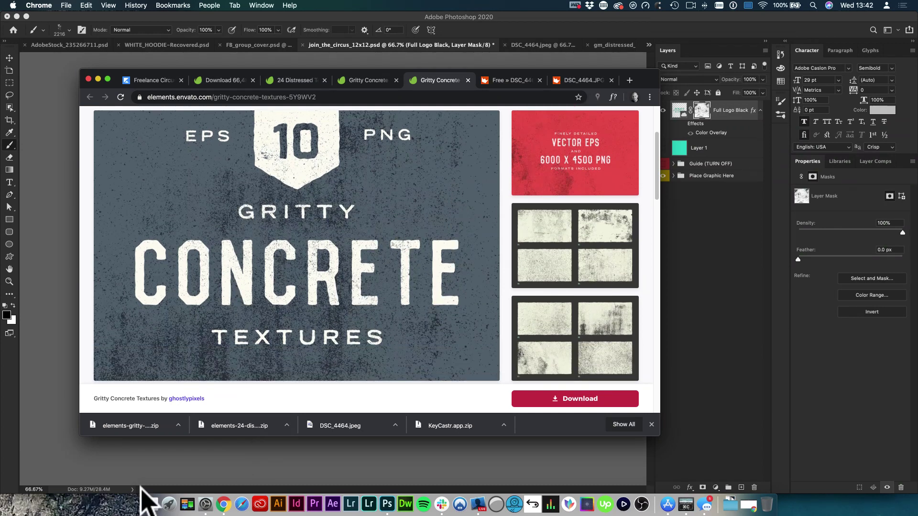
left_click(151, 506)
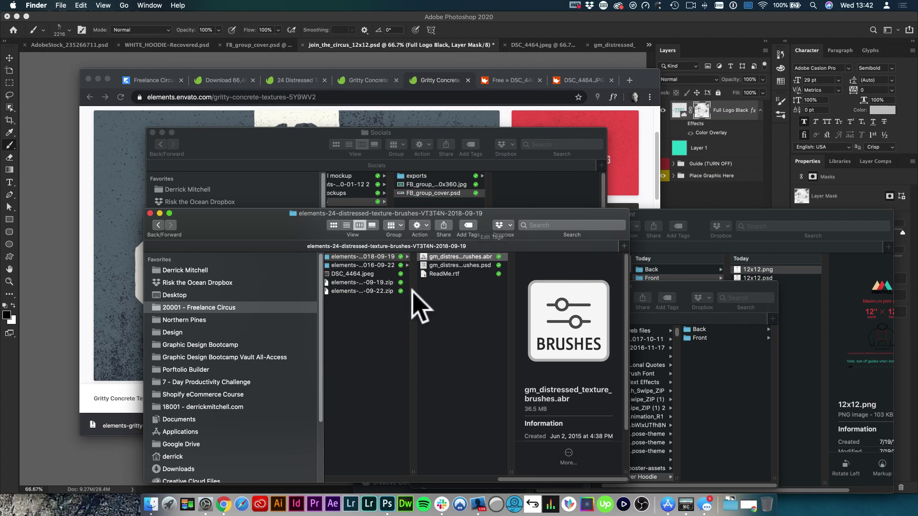
left_click(389, 265)
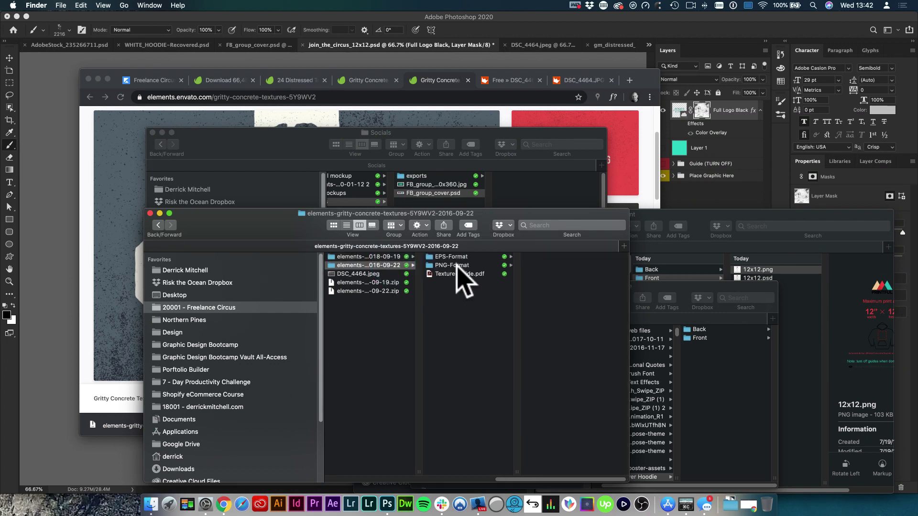
left_click(455, 265)
left_click(554, 264)
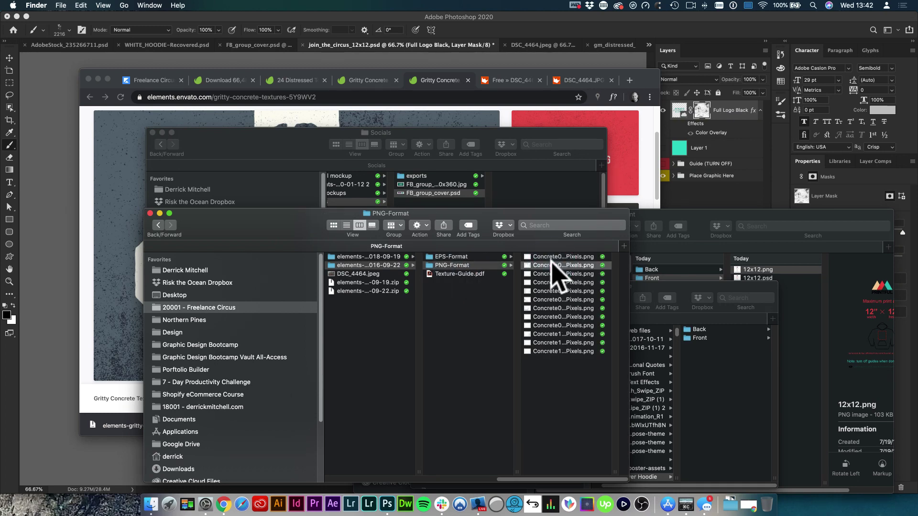
left_click(470, 335)
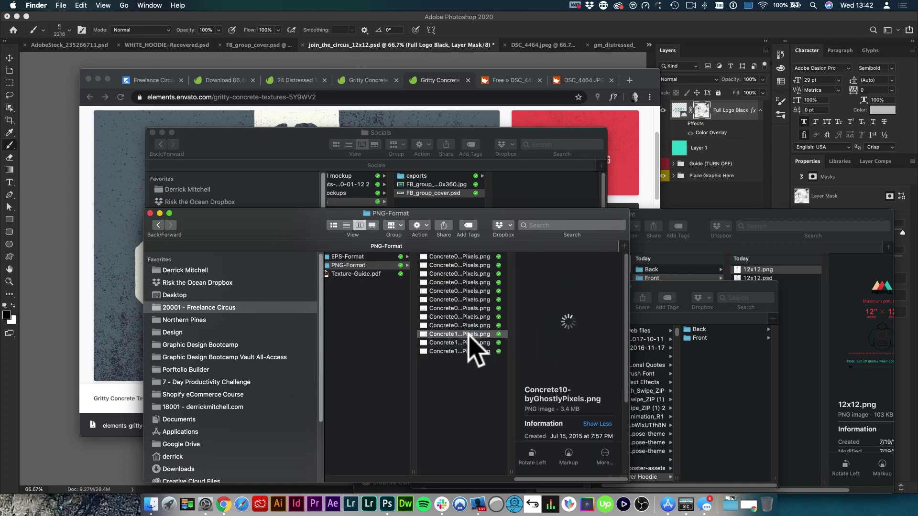
key("space")
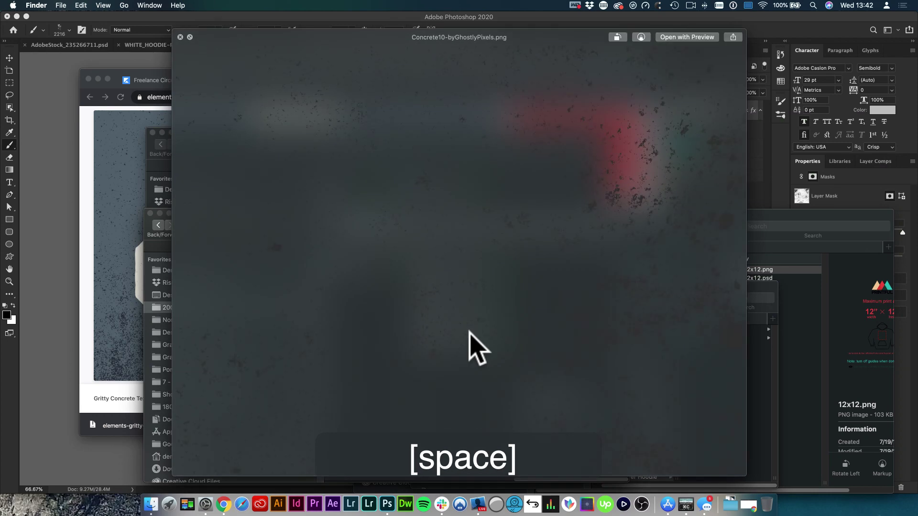
key("space")
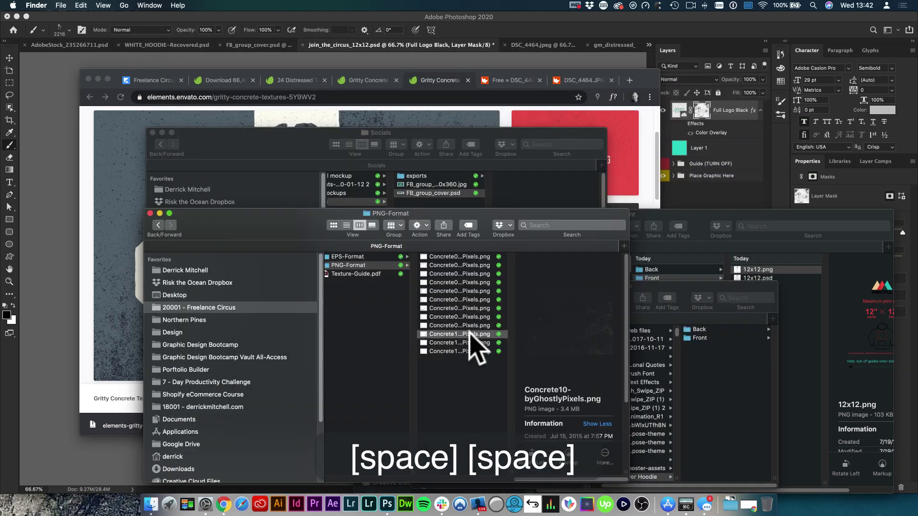
Preview both pages of Texture-Guide.pdf from the gritty concrete textures folder, and close the preview
left_click(364, 273)
key("space")
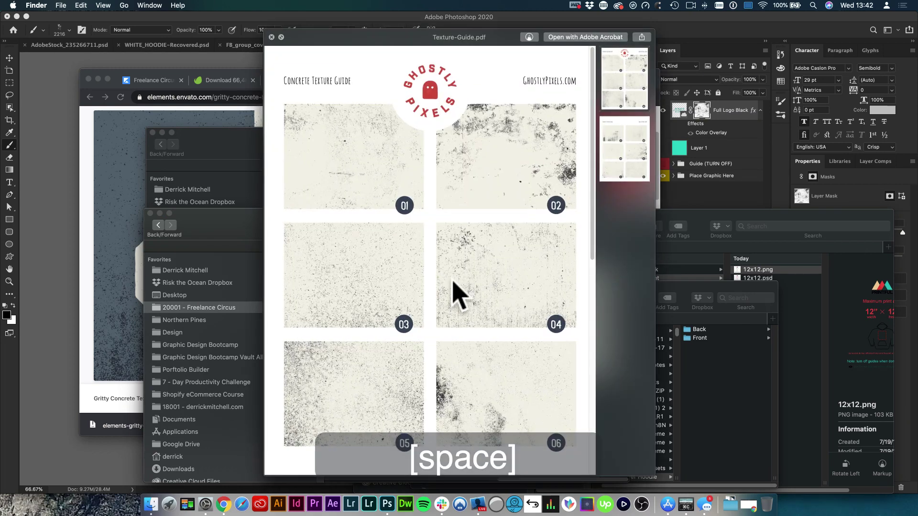
left_click(610, 168)
key("space")
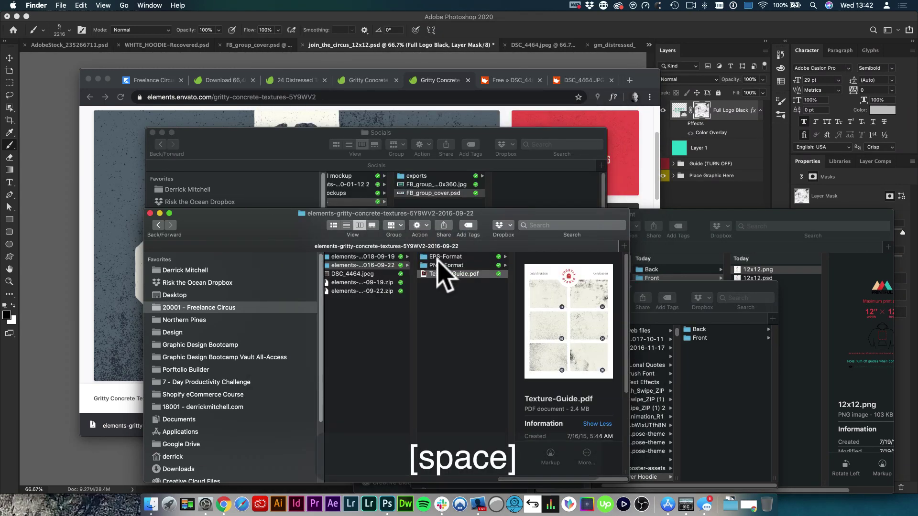
Open Concrete01-byGhostlyPixels.eps from the EPS-Format folder in its default application, and go back to the gritty concrete textures folder
left_click(437, 258)
left_click(529, 258)
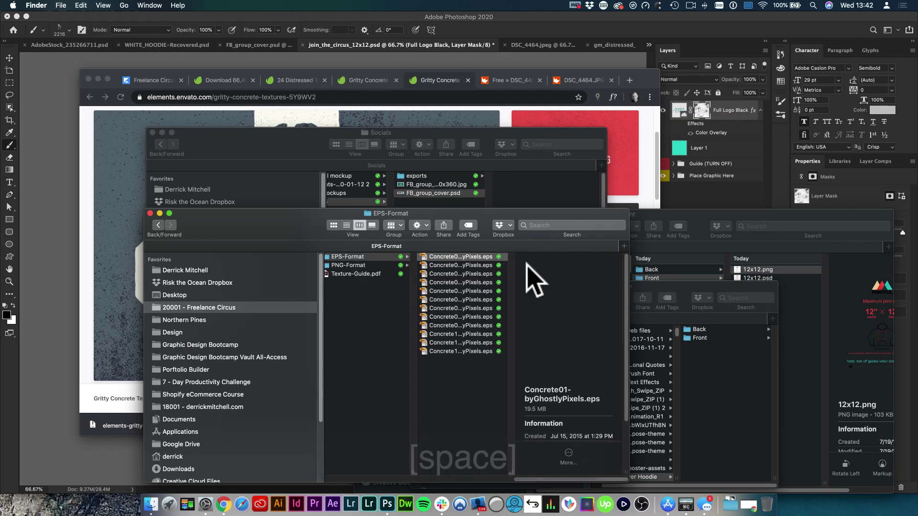
key("super+o")
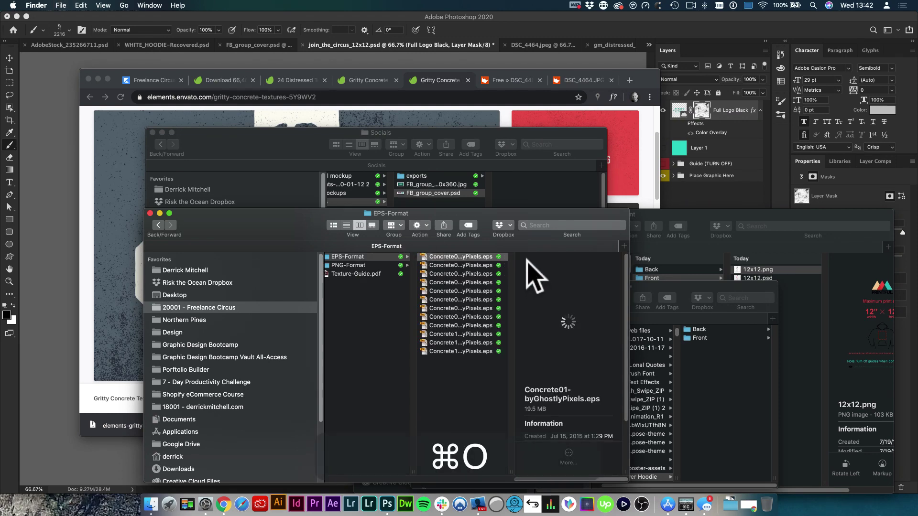
left_click(390, 335)
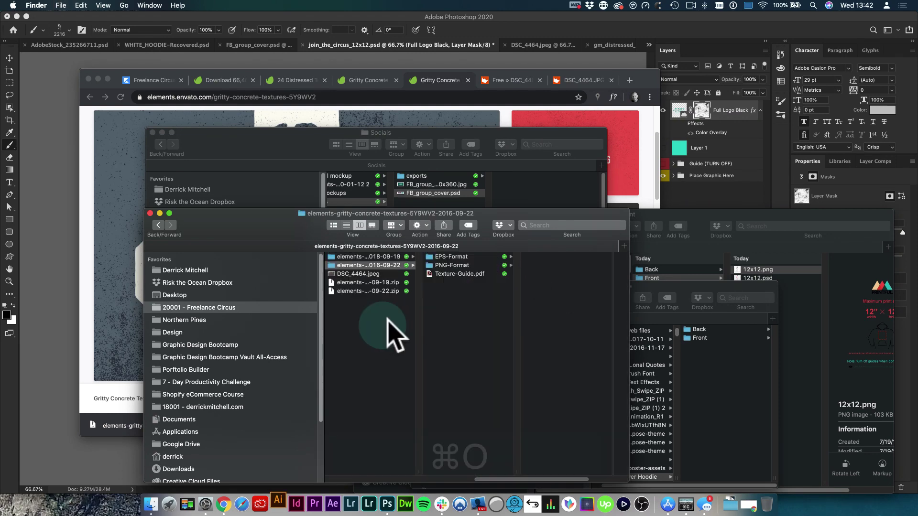
List the PNG-Format folder's files, return to Photoshop and switch to the AdobeStock_235266711.psd document
left_click(445, 273)
left_click(459, 374)
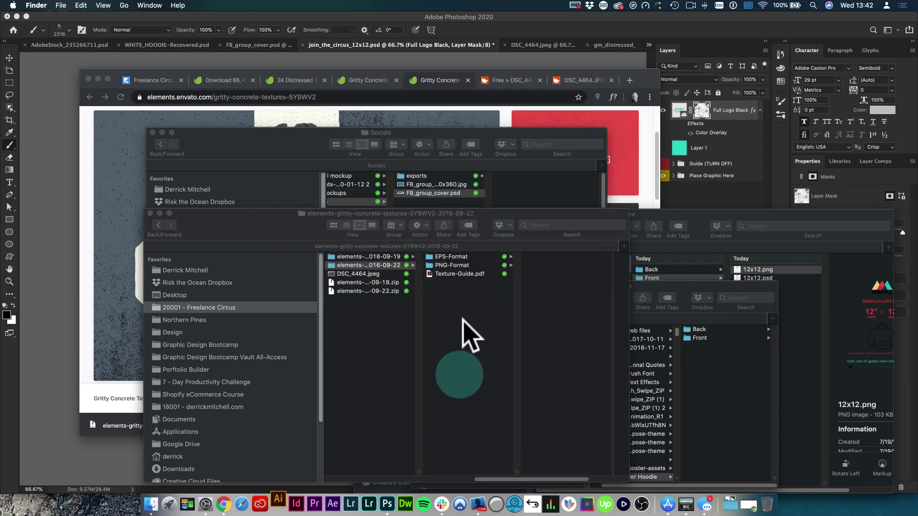
left_click(452, 266)
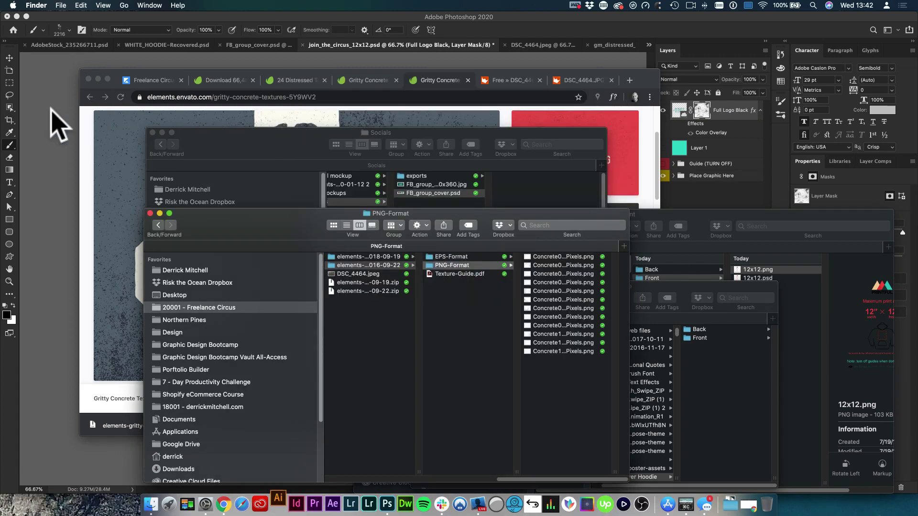
left_click(57, 125)
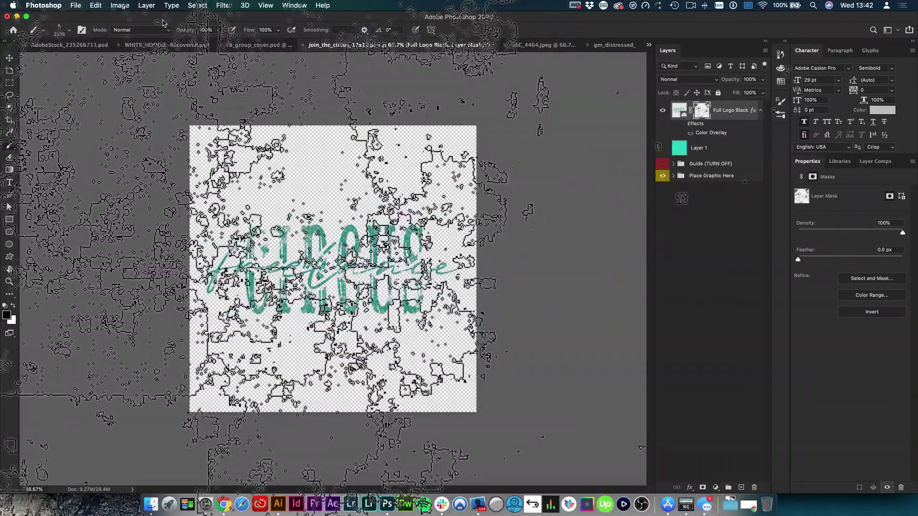
left_click(82, 45)
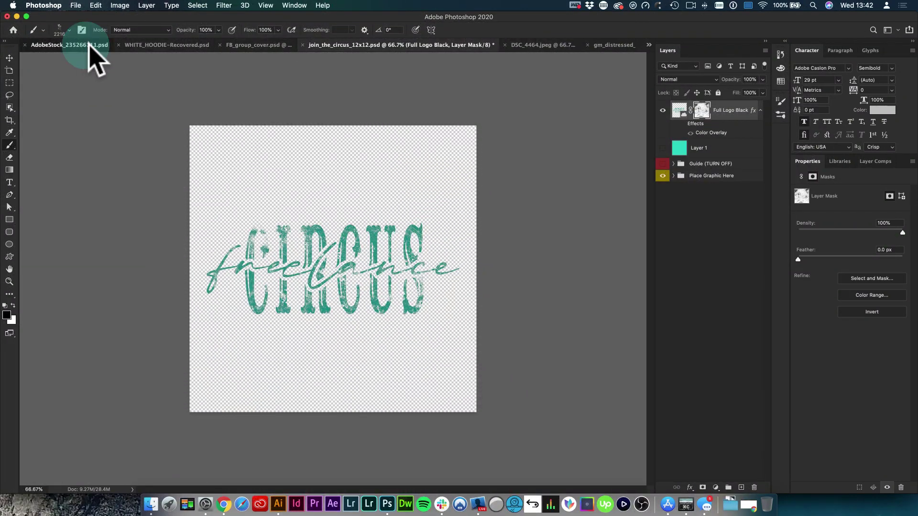
Switch to FB_group_cover.psd and duplicate the mobile_640x360 artboard
left_click(263, 45)
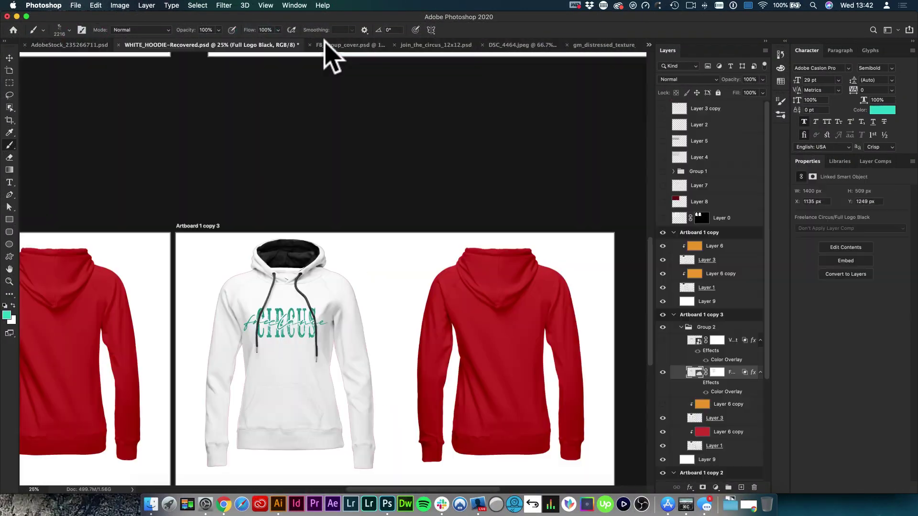
left_click(364, 45)
key("space")
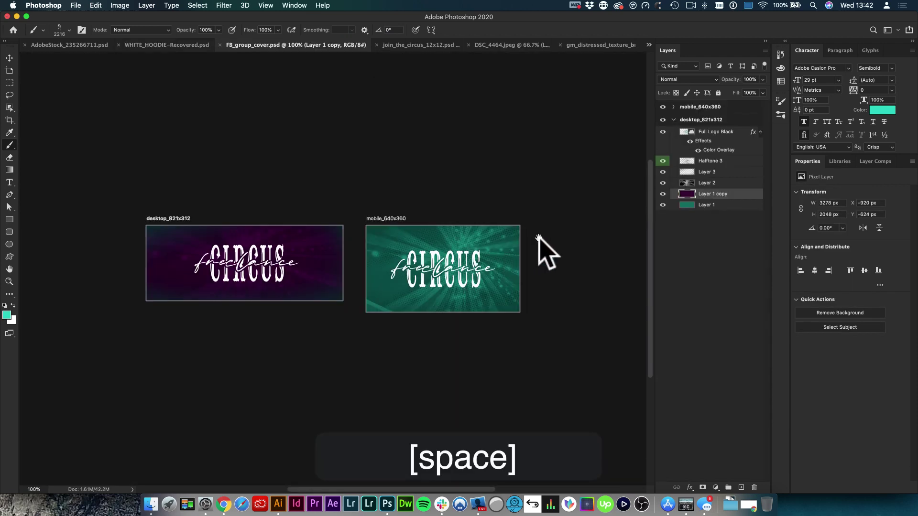
left_click_drag(526, 239, 329, 214)
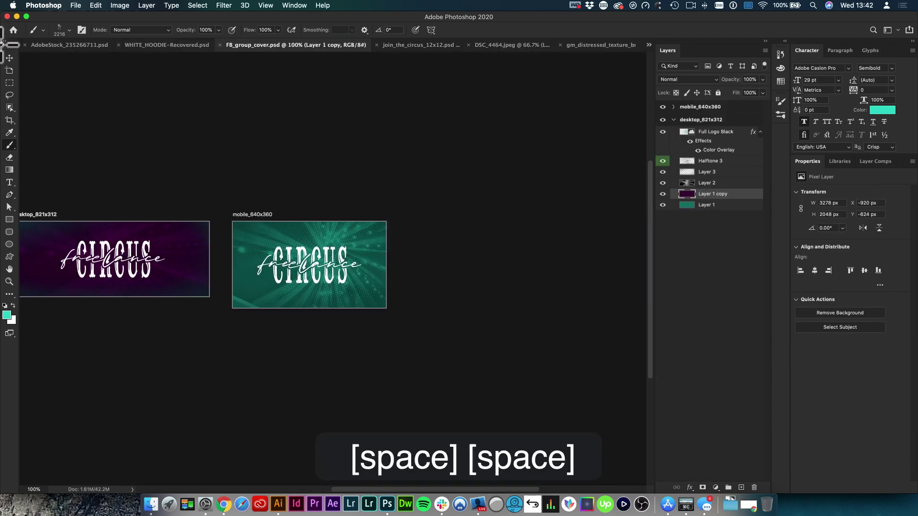
left_click(9, 58)
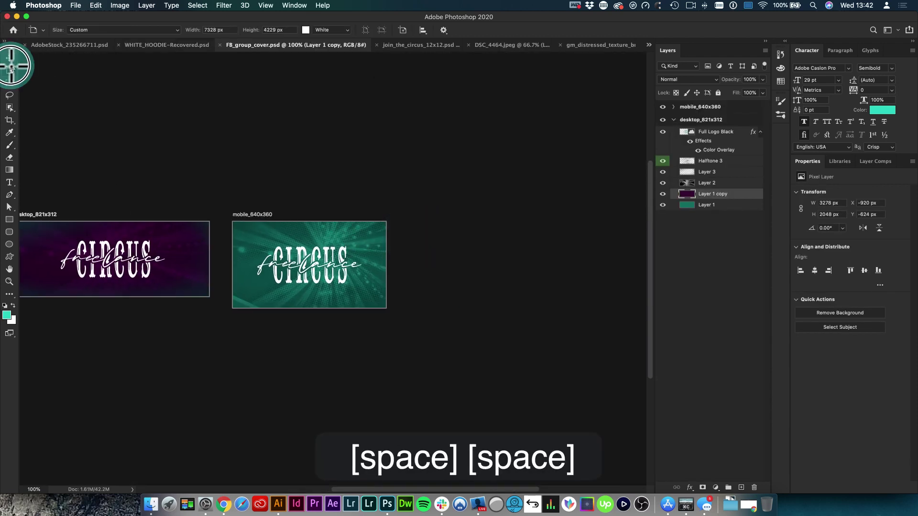
left_click(240, 214)
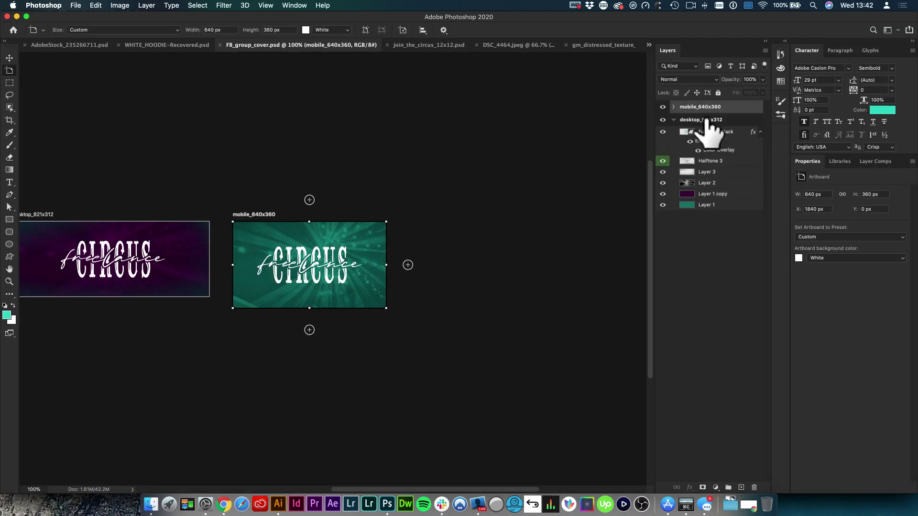
key("super+j")
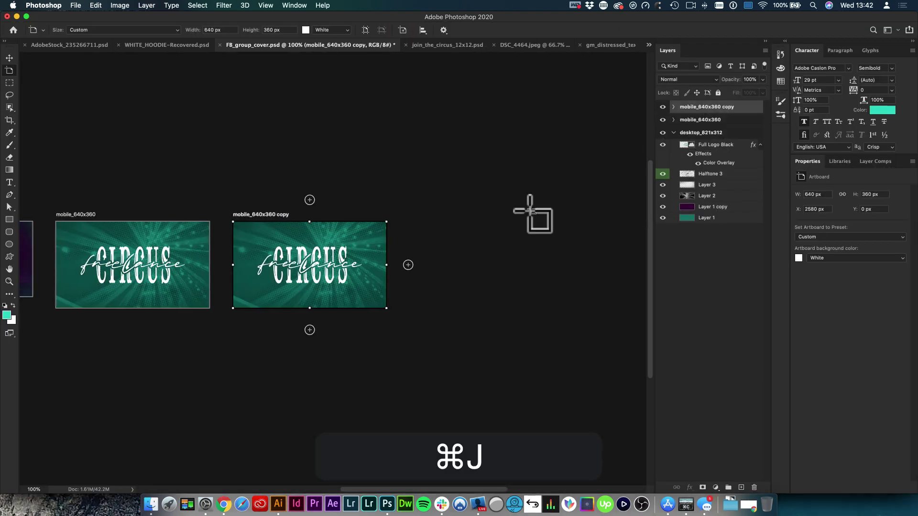
Place Concrete01-byGhostlyPixels.png from the PNG-Format folder above the Full Logo Black layer in the duplicated mobile artboard at its default placement size
left_click(674, 106)
left_click(306, 251, "super")
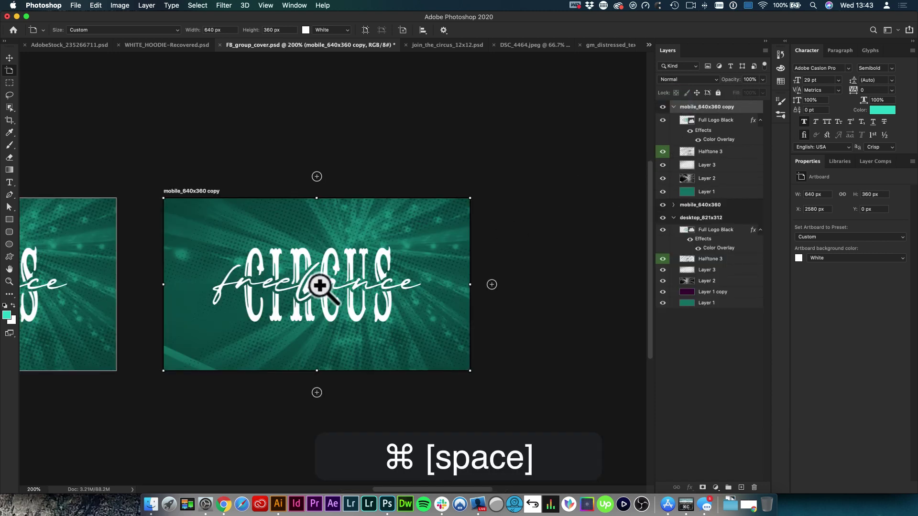
key("v")
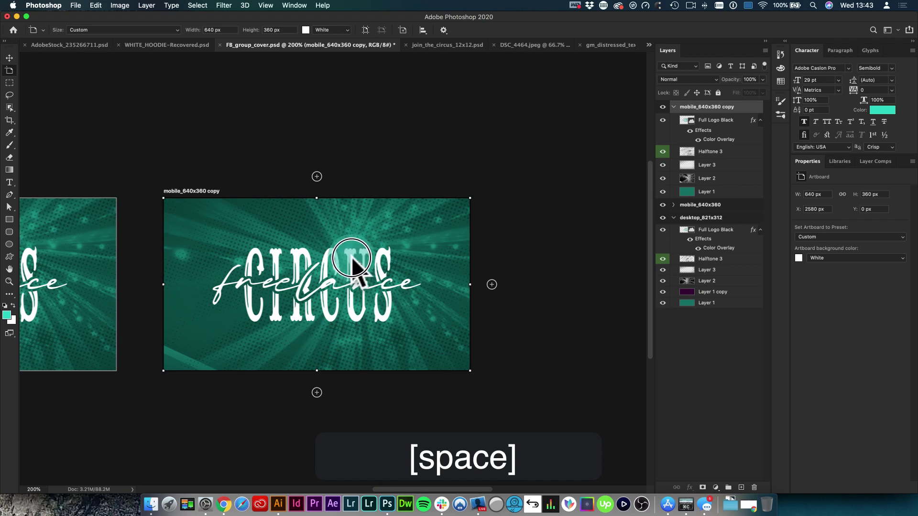
left_click(357, 266)
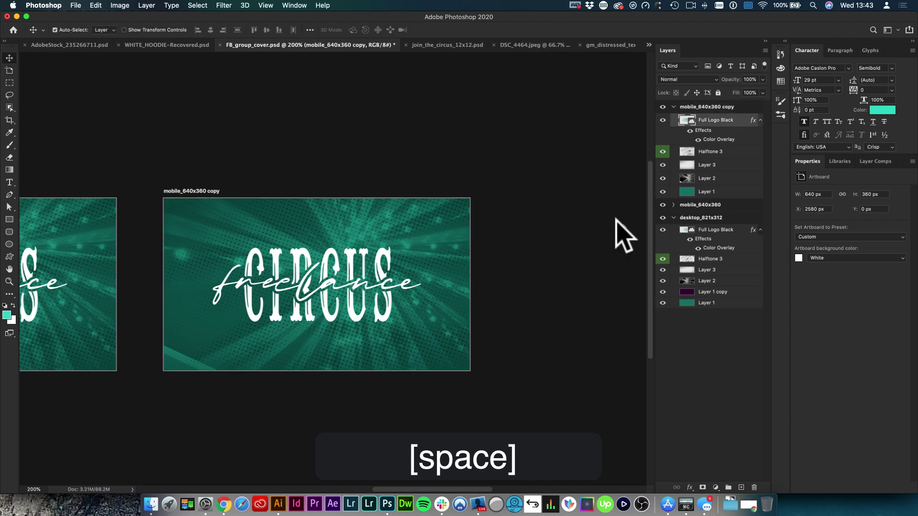
left_click(151, 507)
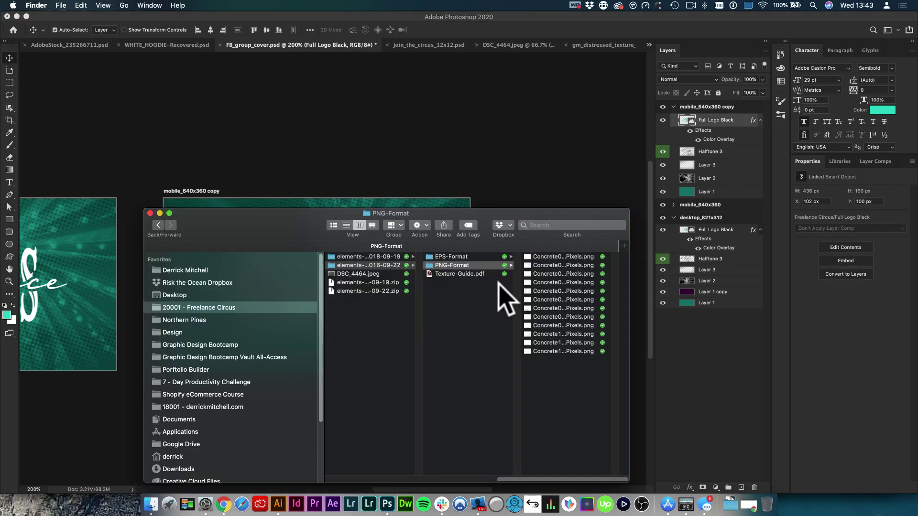
left_click_drag(484, 218, 520, 307)
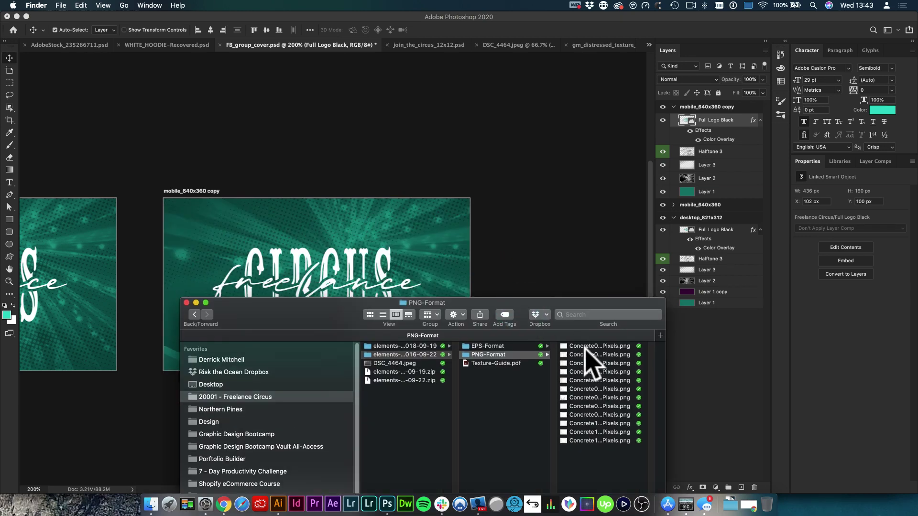
left_click(584, 347)
left_click_drag(512, 348, 307, 238)
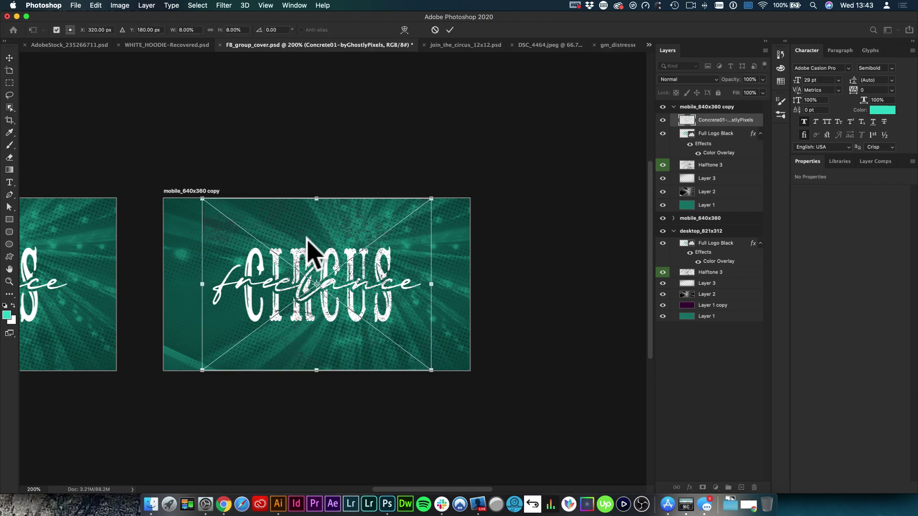
key("Return")
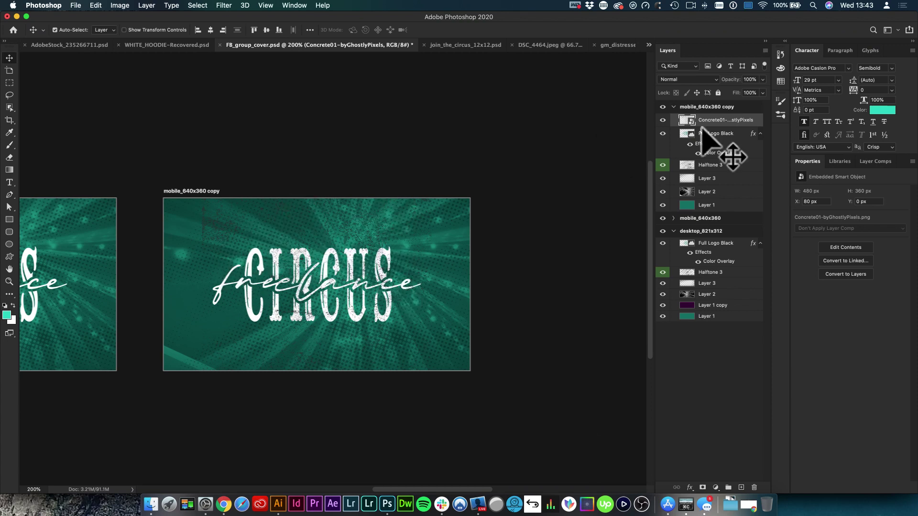
Try clipping the concrete texture directly to the Full Logo Black layer, and undo the clipping
key("alt")
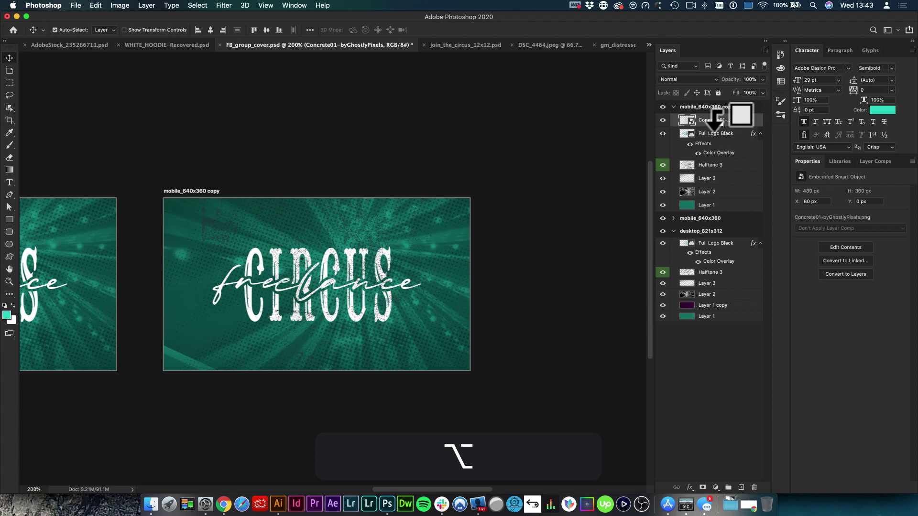
left_click(715, 126, "alt")
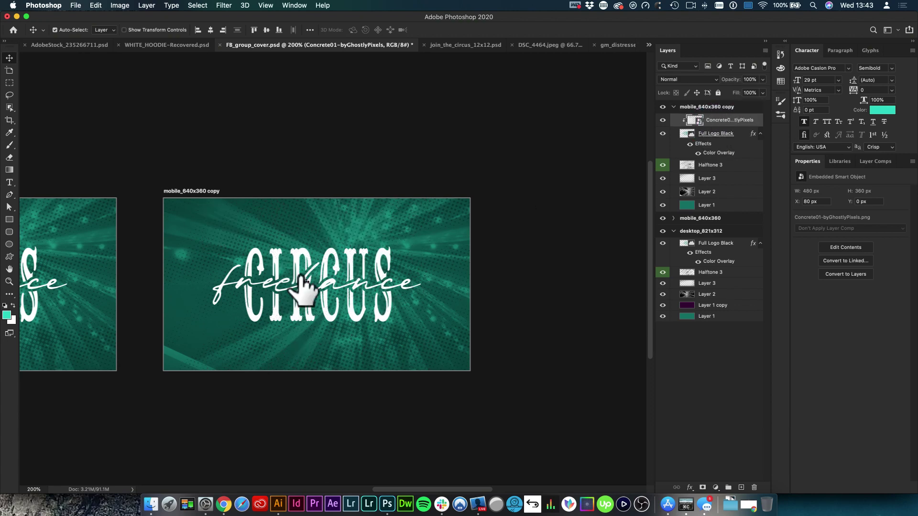
left_click(278, 268, "super")
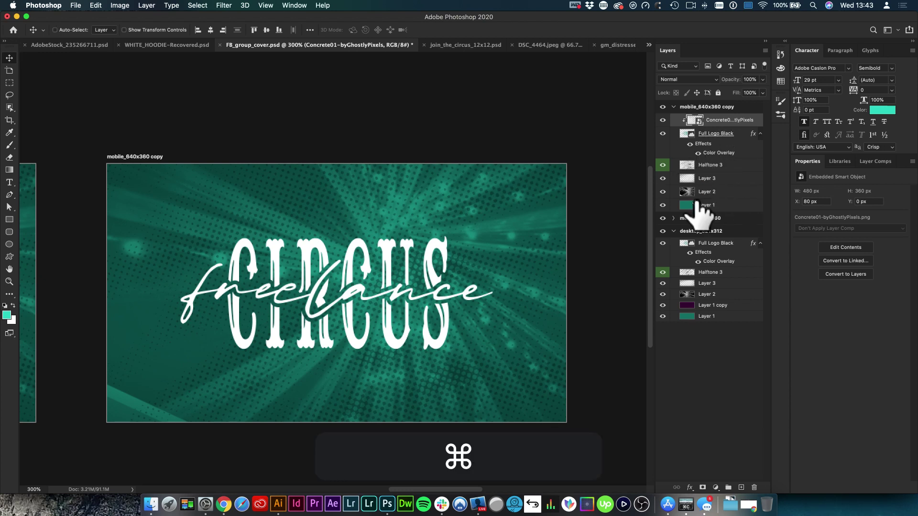
key("super+z")
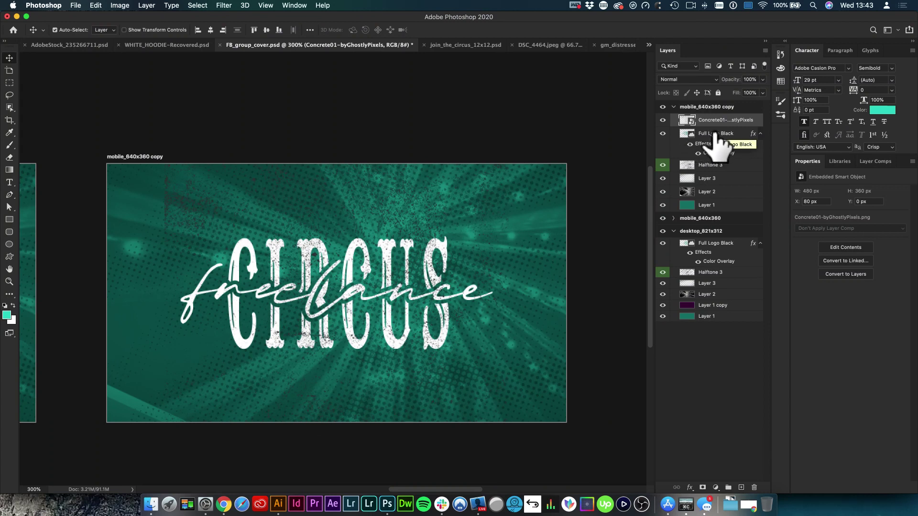
Put the Full Logo Black layer of the duplicated artboard in a group, and clip the concrete texture to that group
left_click(713, 136)
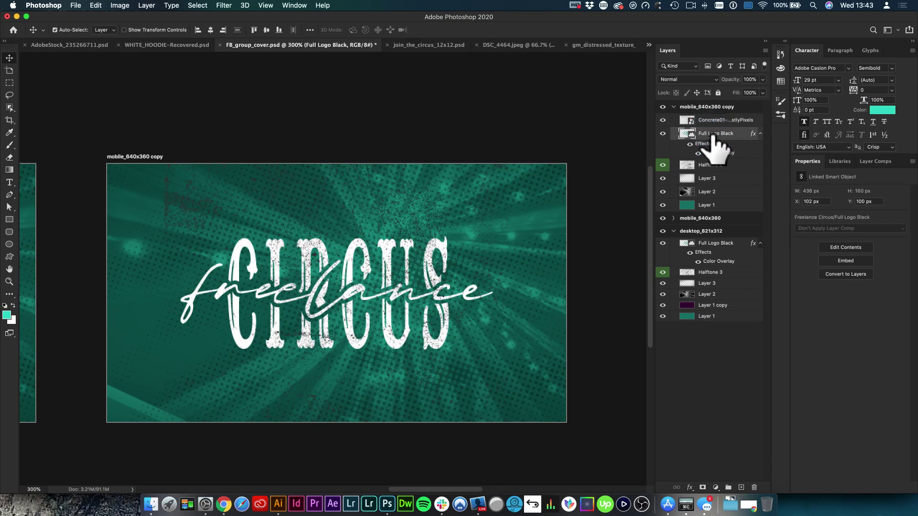
key("super+g")
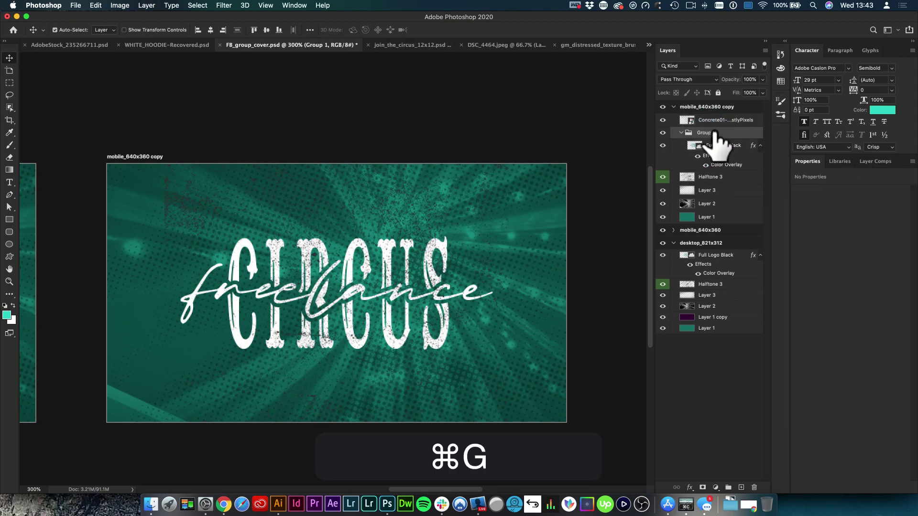
left_click(704, 126, "alt")
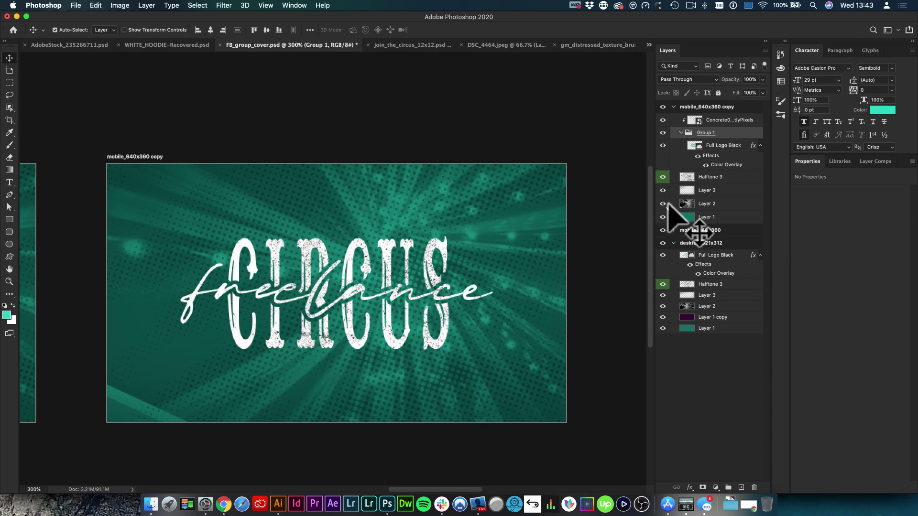
Add a Color Overlay to the clipped concrete texture, using dark green 004e46 sampled from the artboard background
left_click(727, 121)
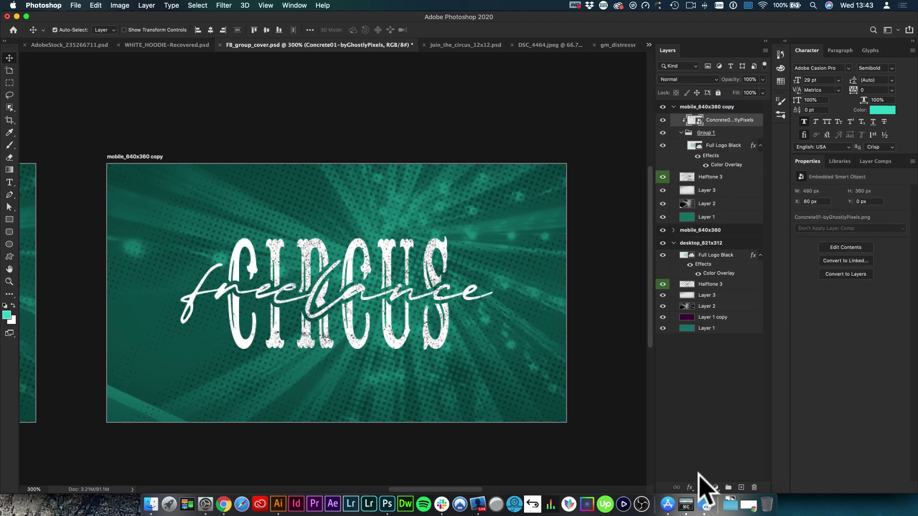
left_click(690, 488)
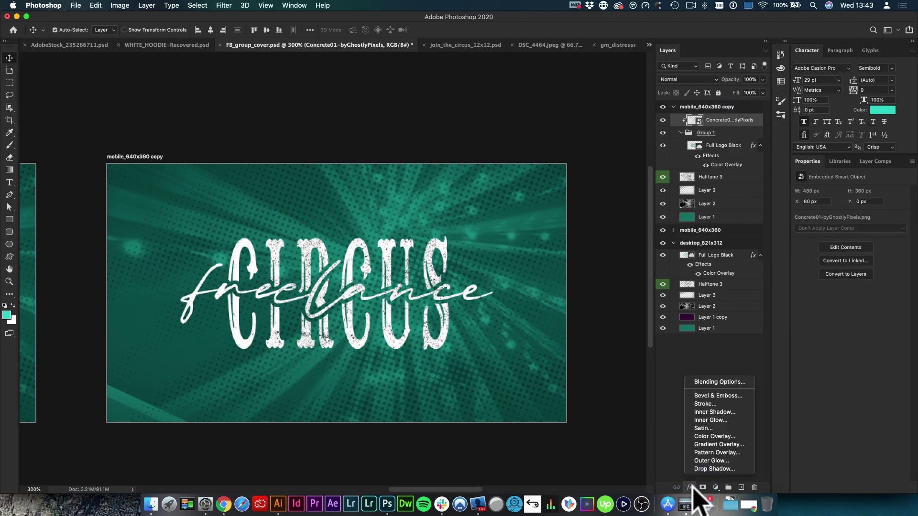
left_click(716, 436)
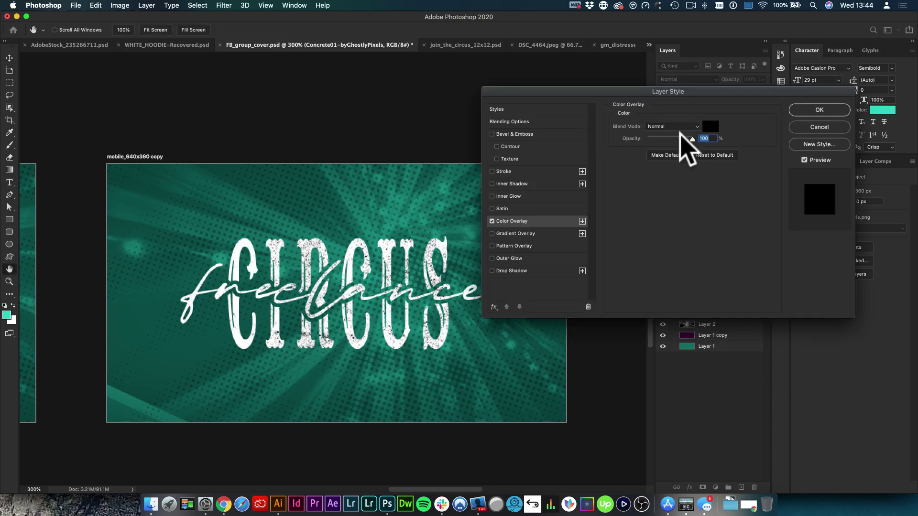
left_click(710, 126)
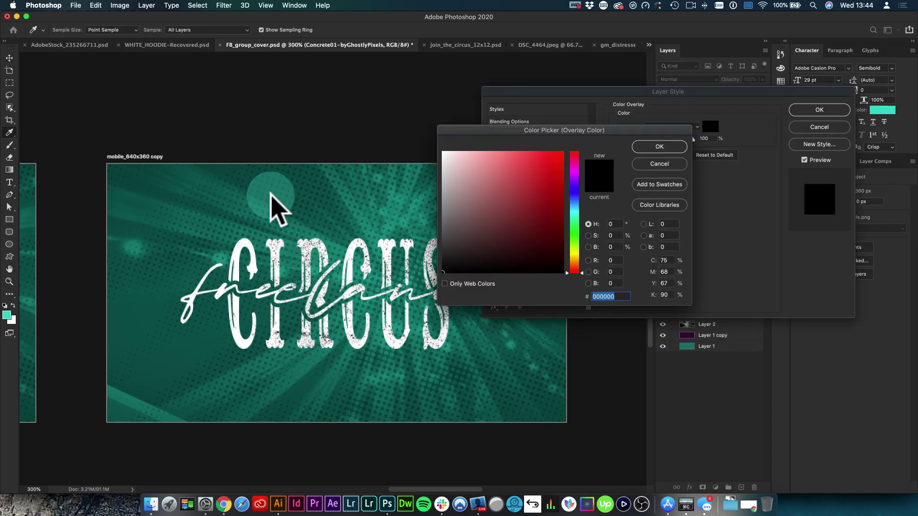
left_click(277, 197)
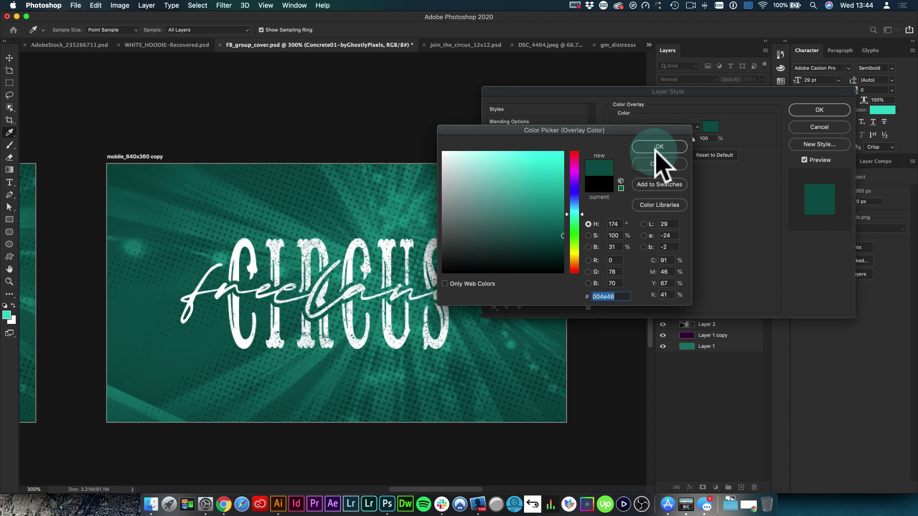
left_click(657, 147)
left_click(808, 111)
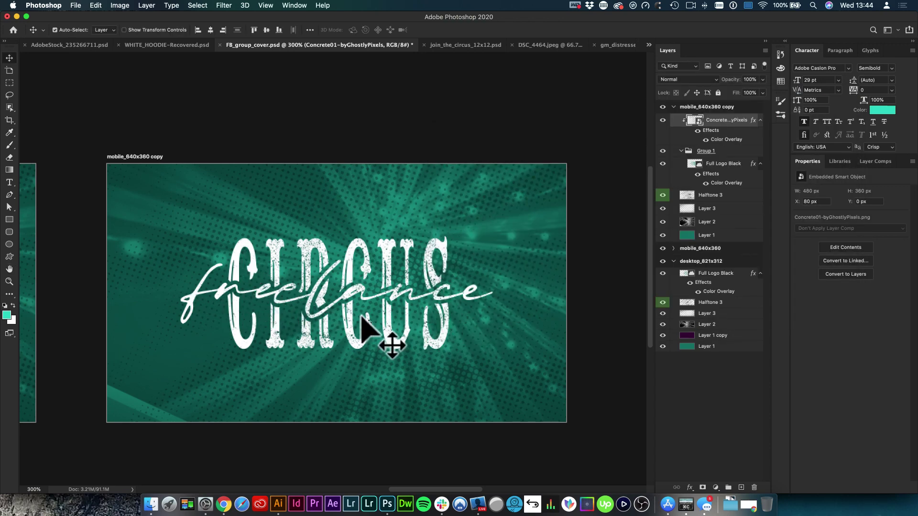
Review the black-and-white texture in DSC_4464.jpeg, and return to join_the_circus_12x12.psd to view the distressed logo
left_click(459, 45)
left_click(611, 43)
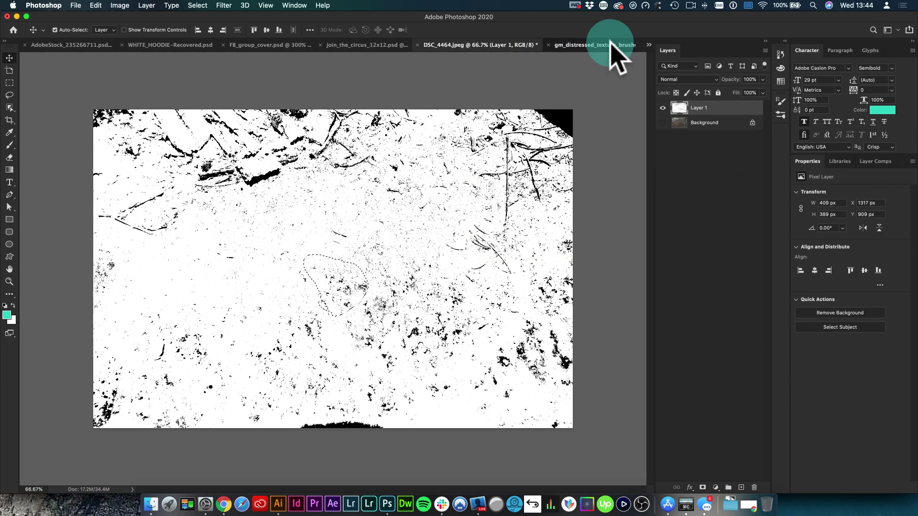
left_click(419, 45)
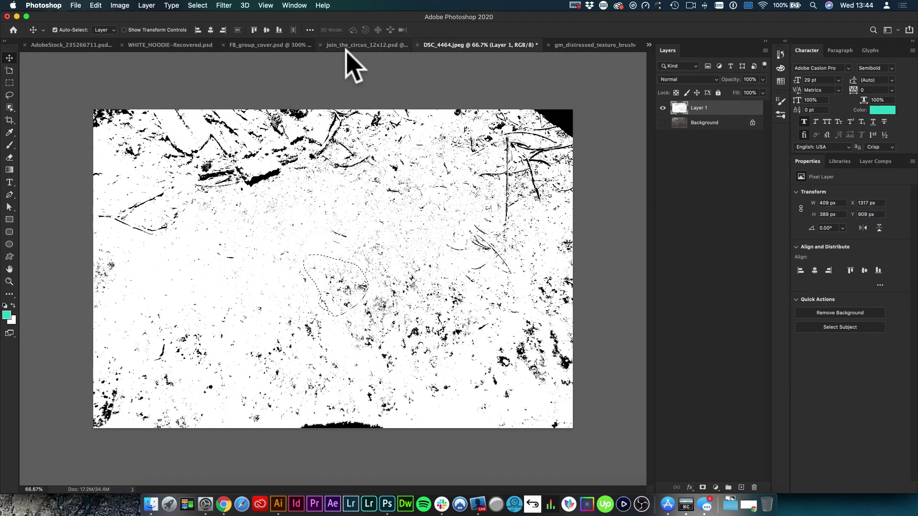
left_click(365, 45)
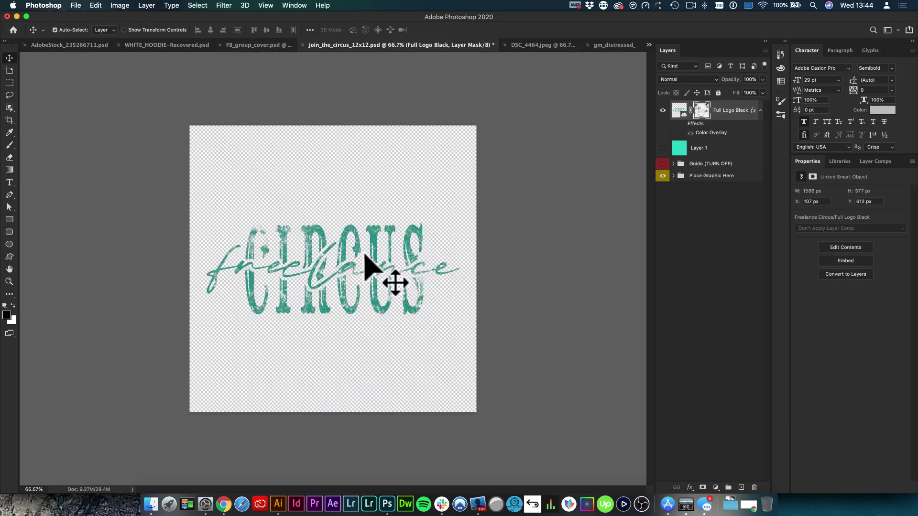
Switch to Illustrator, select the Concrete01 texture artwork, and examine its vector shapes up close
left_click(277, 505)
left_click(404, 251)
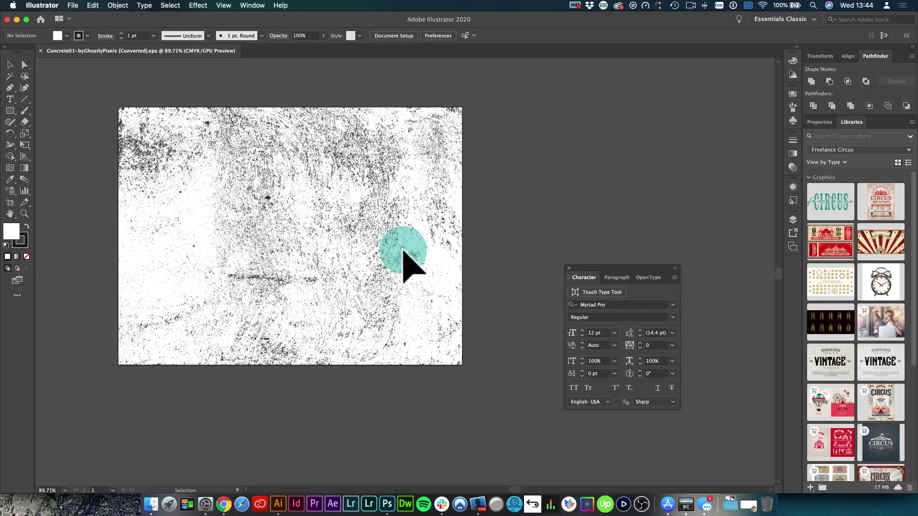
left_click(404, 251)
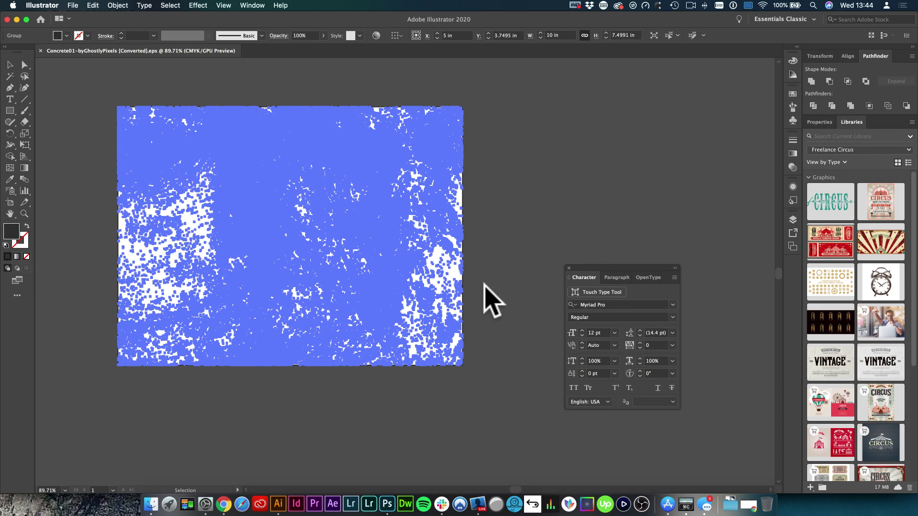
left_click(508, 219)
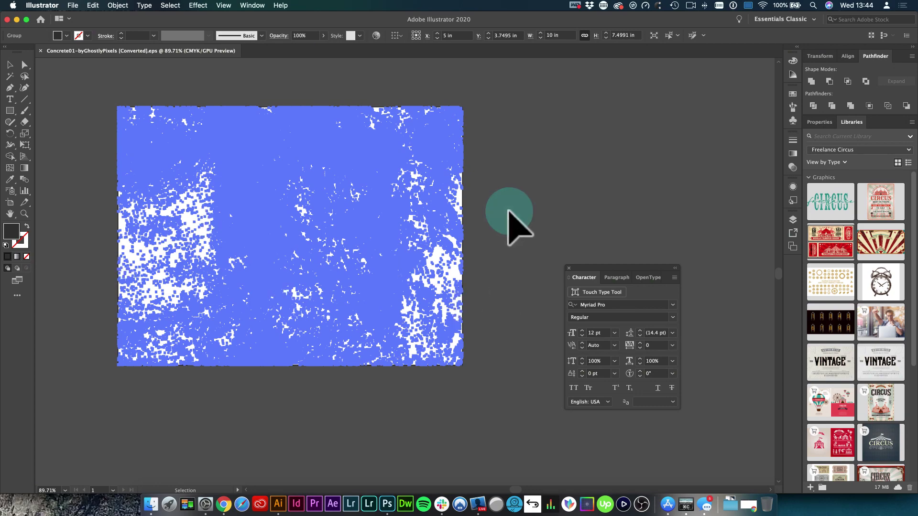
key("space")
key("space")
key("super+space")
left_click_drag(237, 213, 511, 369)
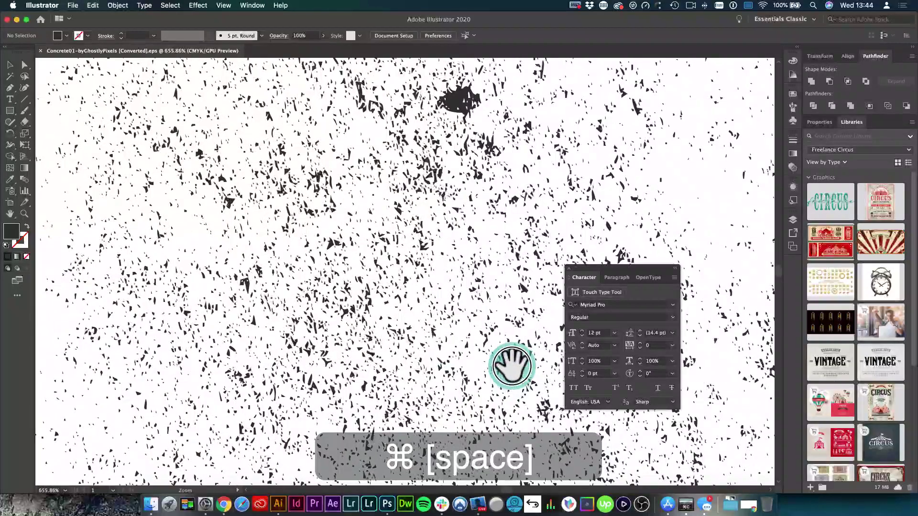
left_click(231, 197)
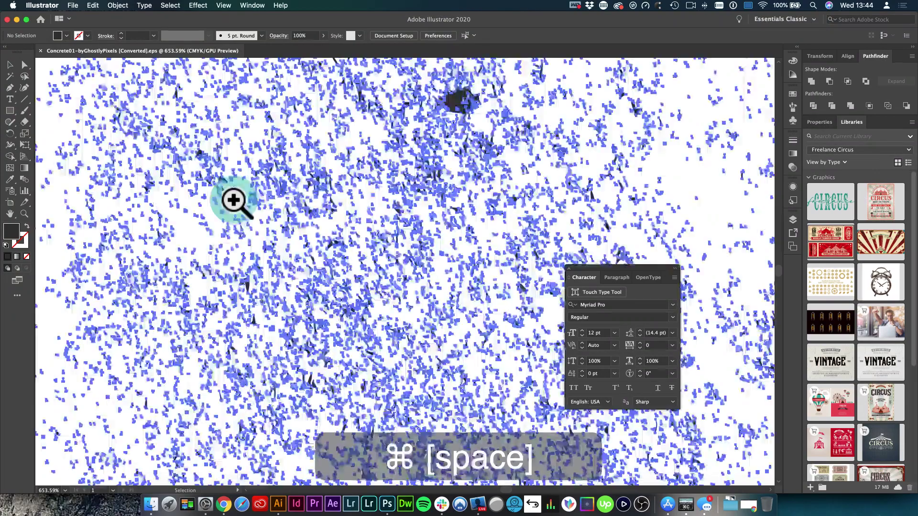
left_click(346, 181, "alt+super")
left_click(346, 181, "alt+super")
left_click(346, 181, "alt+super")
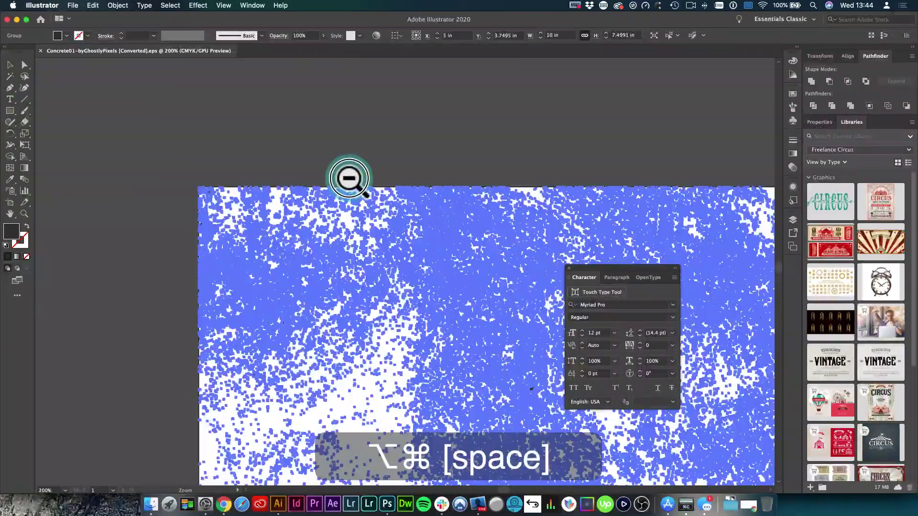
Recolor the selected Concrete01 vector texture with red fill CC2929, and deselect it to view the result
key("super+space")
left_click_drag(396, 234, 297, 141)
key("space")
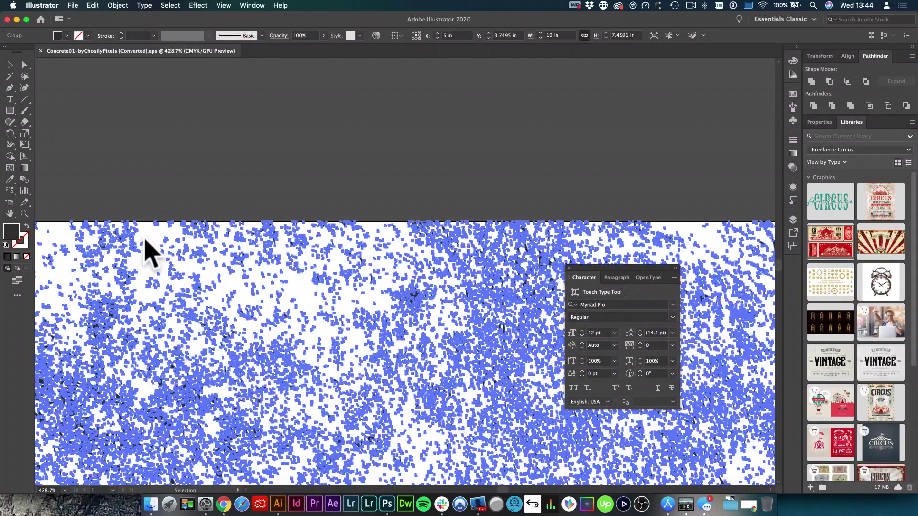
double_click(11, 233)
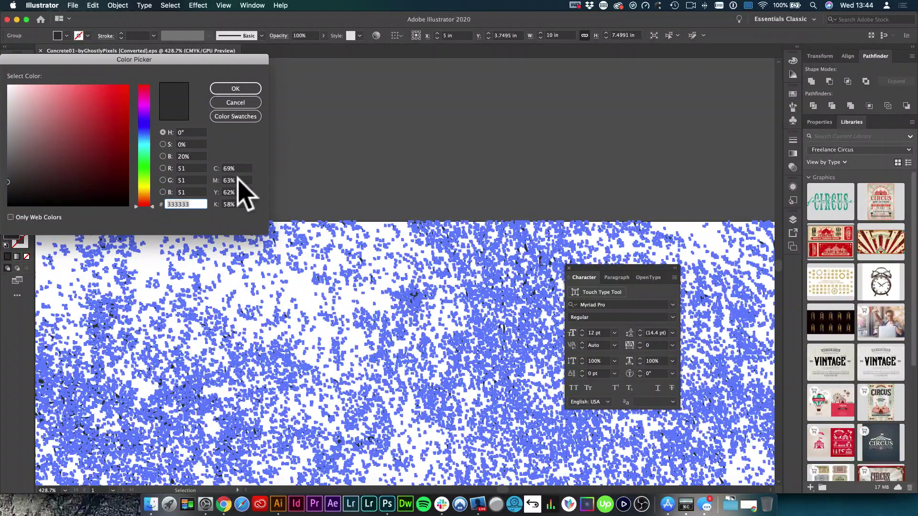
left_click(106, 109)
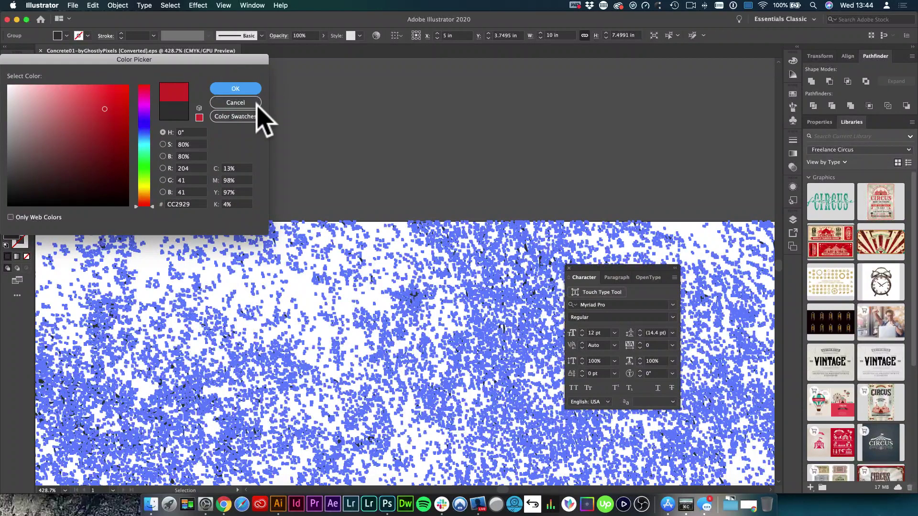
left_click(238, 89)
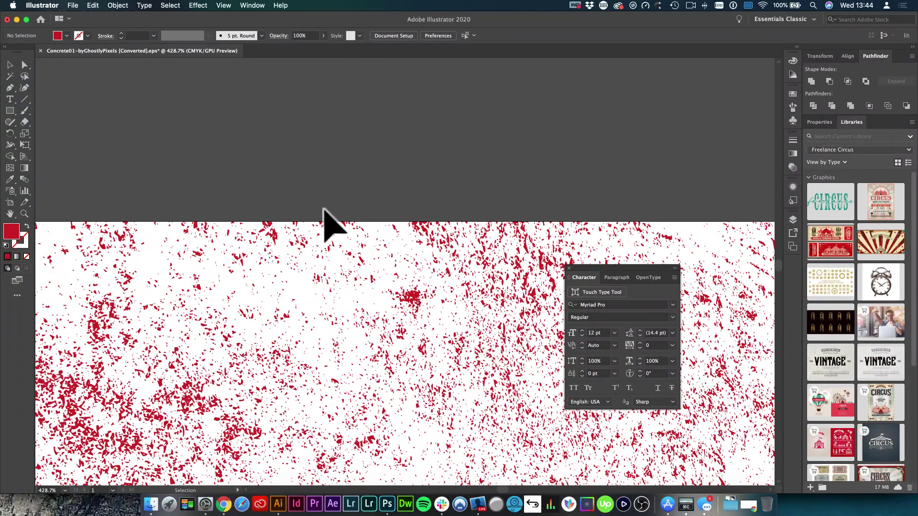
Switch to Photoshop, look over the open distressed logo and texture brush documents, and return to FB_group_cover.psd
left_click(388, 504)
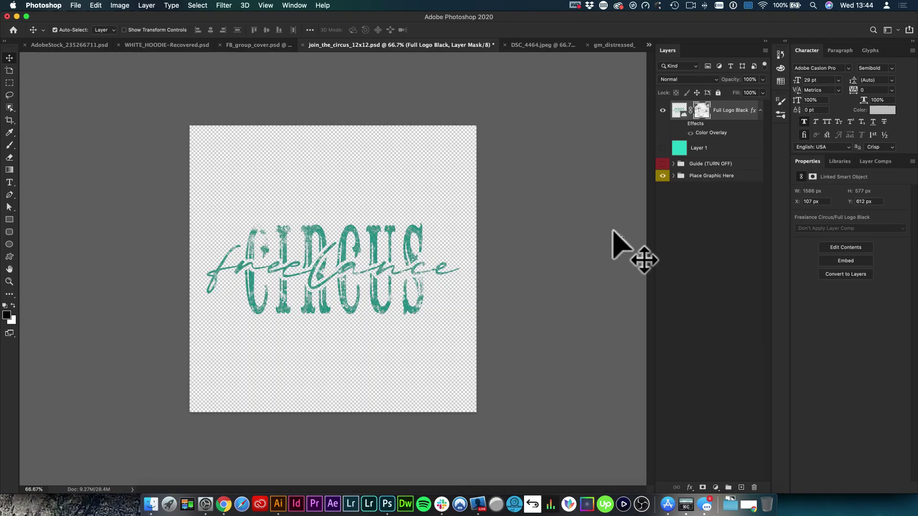
left_click(680, 111)
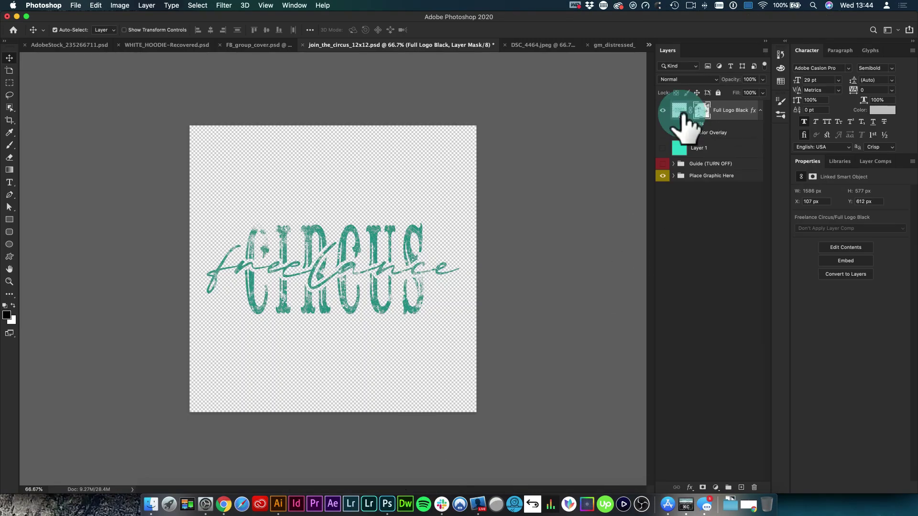
left_click(248, 44)
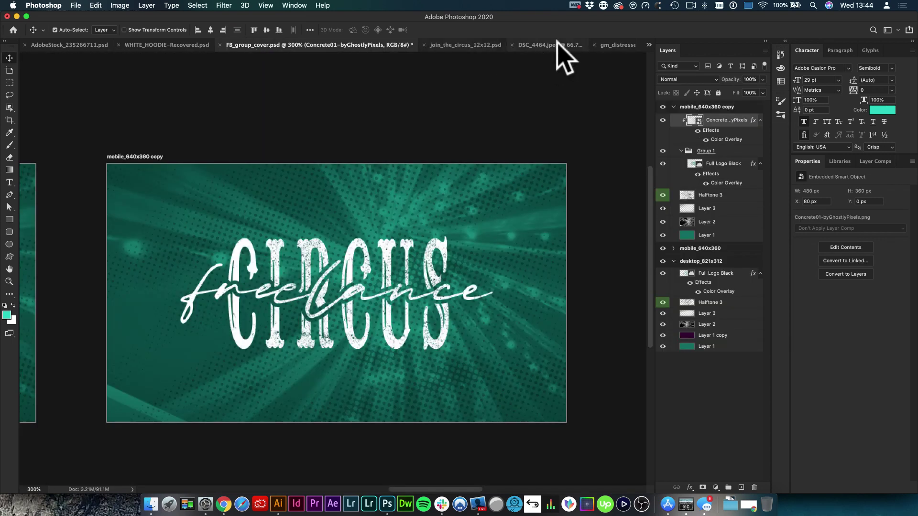
left_click(623, 45)
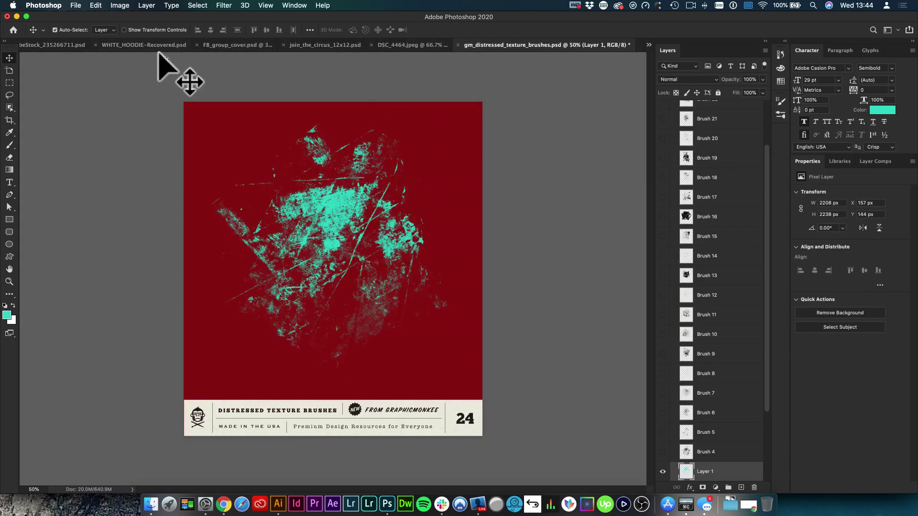
left_click(225, 45)
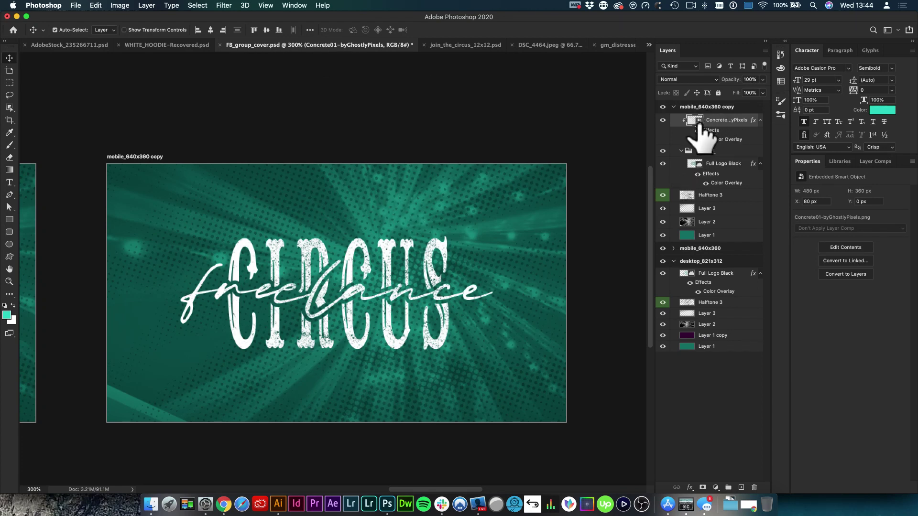
Load the concrete texture layer's shape as a selection, fill it with white on a new layer above, and deselect
key("super")
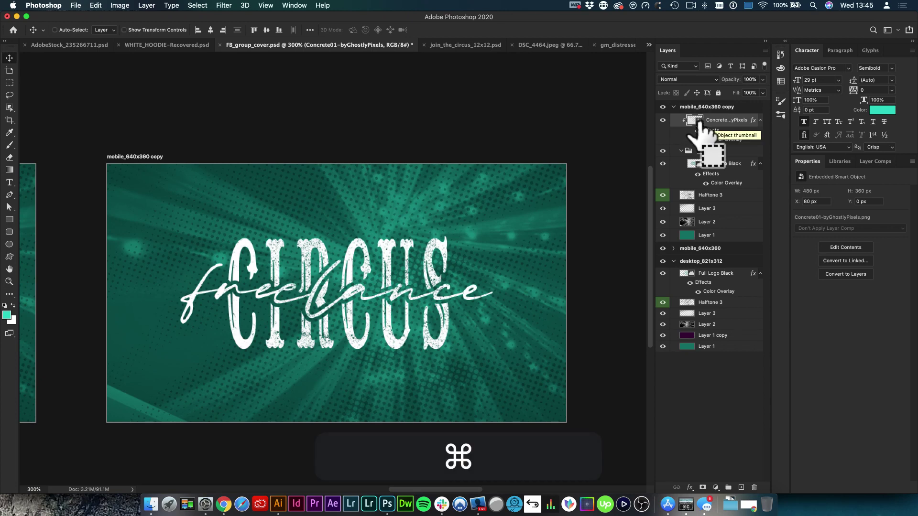
left_click(693, 121, "super")
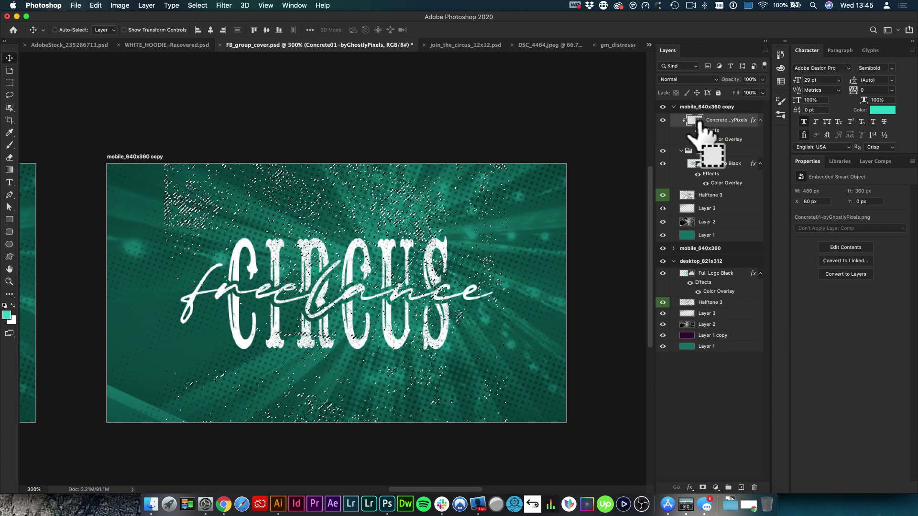
key("super+space")
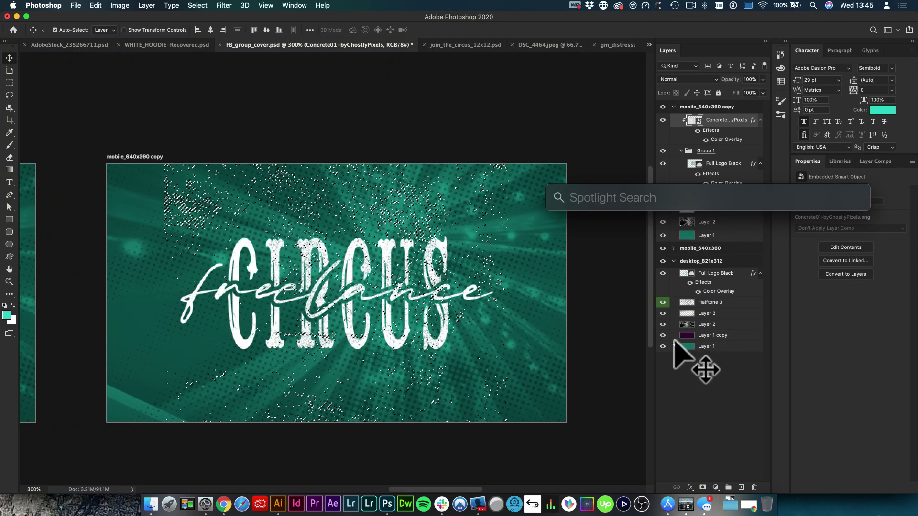
left_click(741, 488)
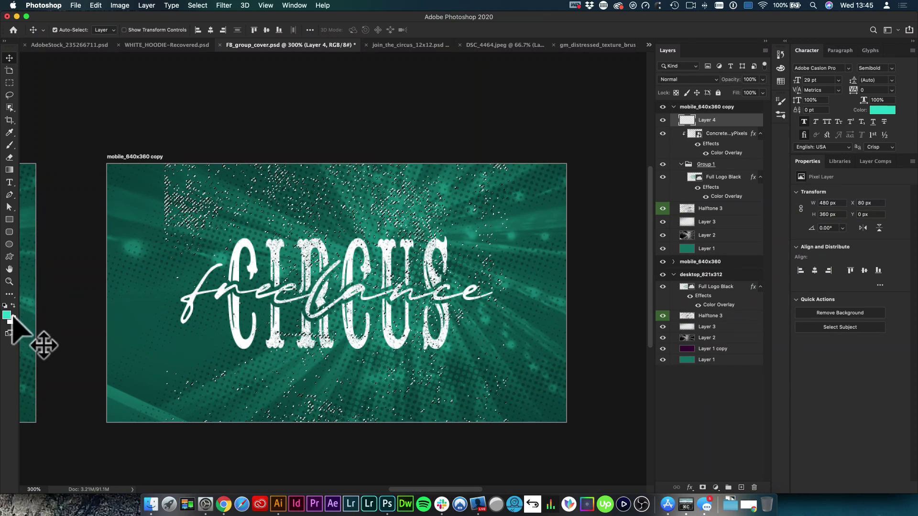
key("x")
key("alt+BackSpace")
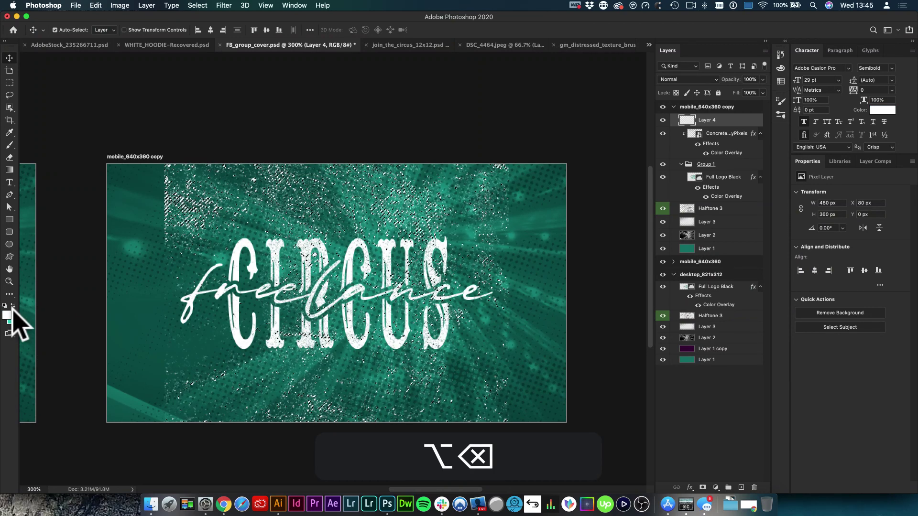
key("v")
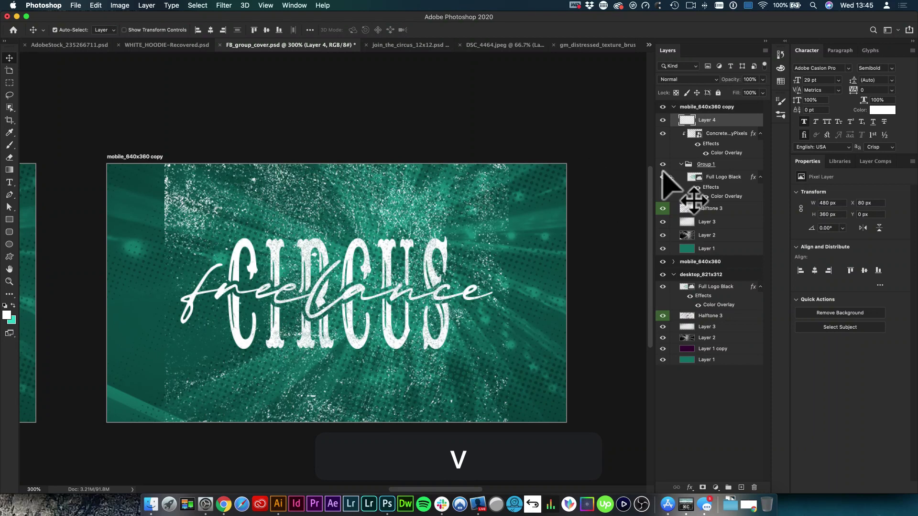
Scale the white texture on Layer 4 to about 140% so it covers the whole mobile_640x360 copy artboard
key("super+t")
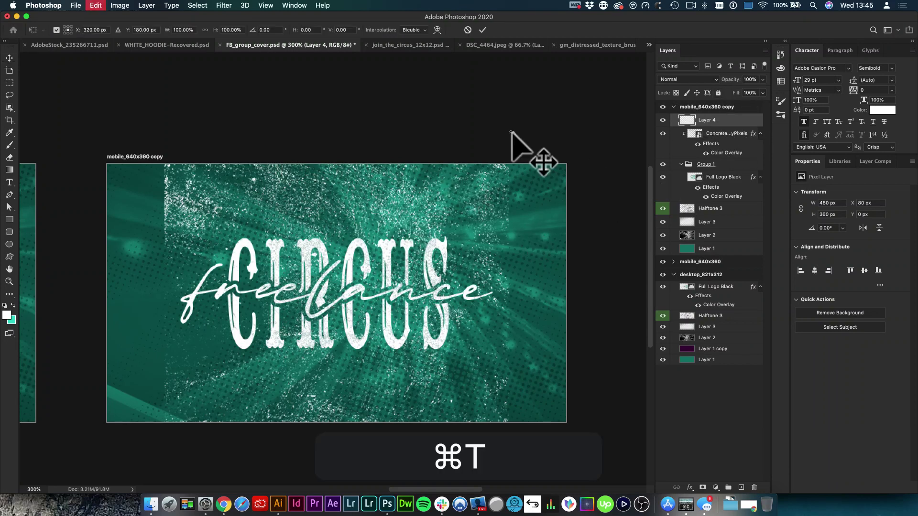
left_click_drag(509, 166, 591, 130)
key("Return")
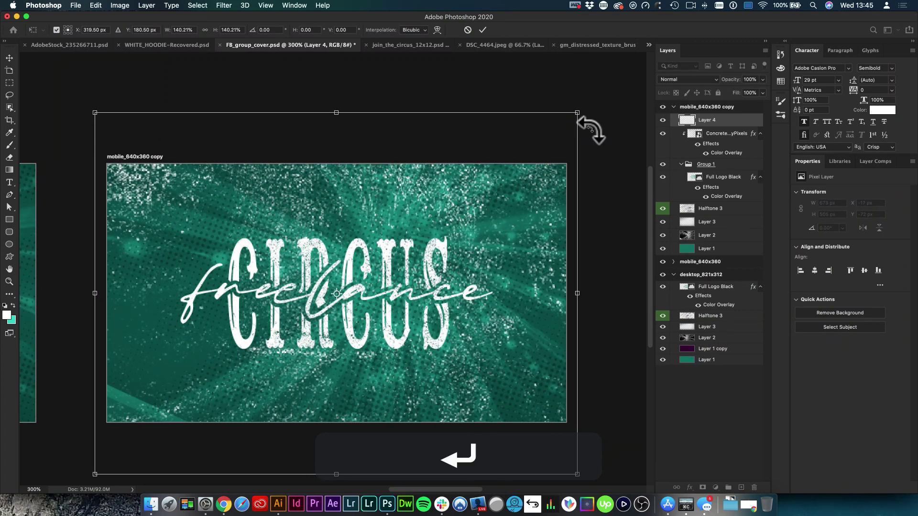
key("v")
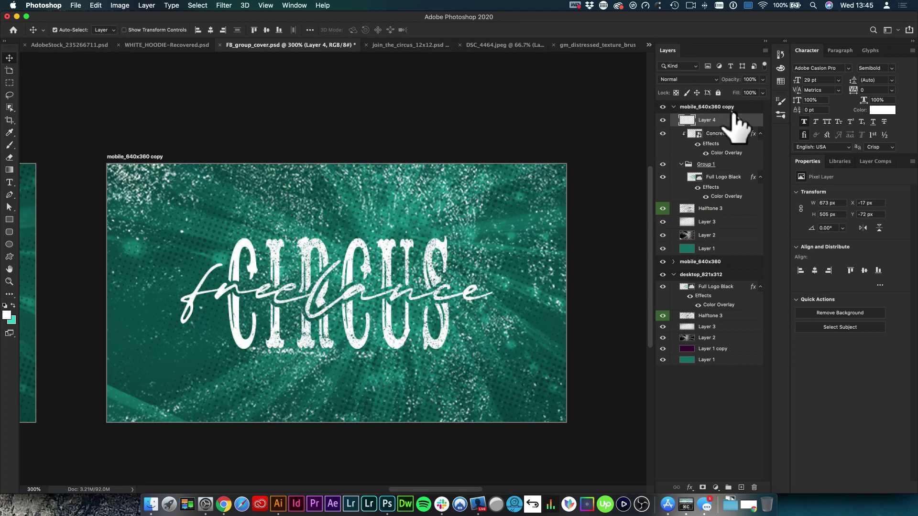
Lower Layer 4's opacity to 56% and set its blend mode to Screen
left_click_drag(735, 81, 694, 83)
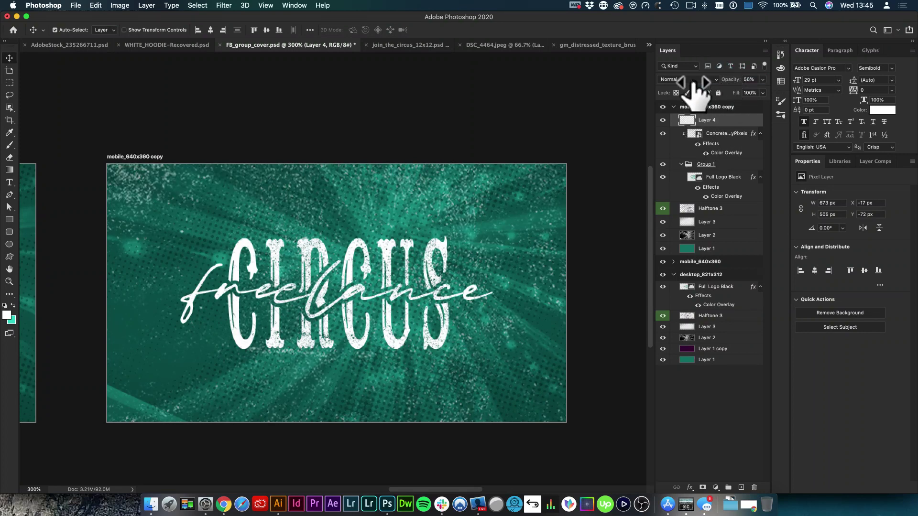
left_click(692, 81)
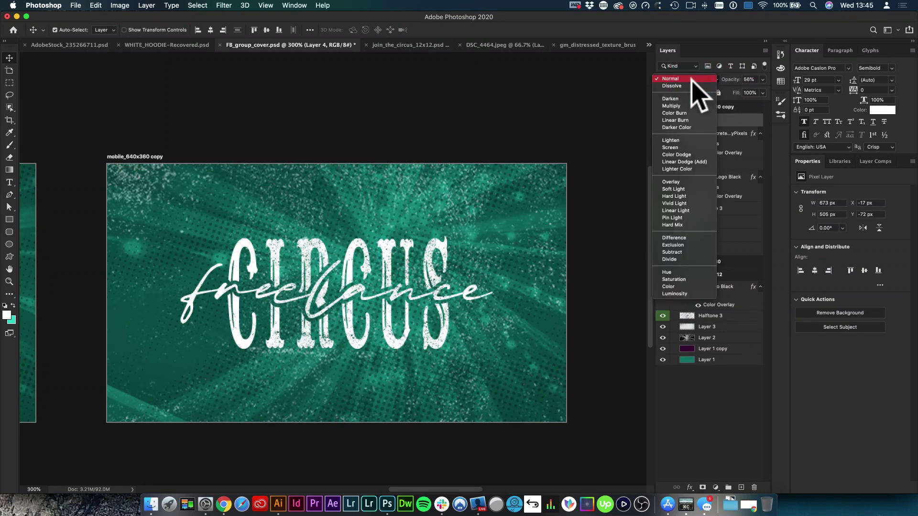
left_click(678, 147)
key("v")
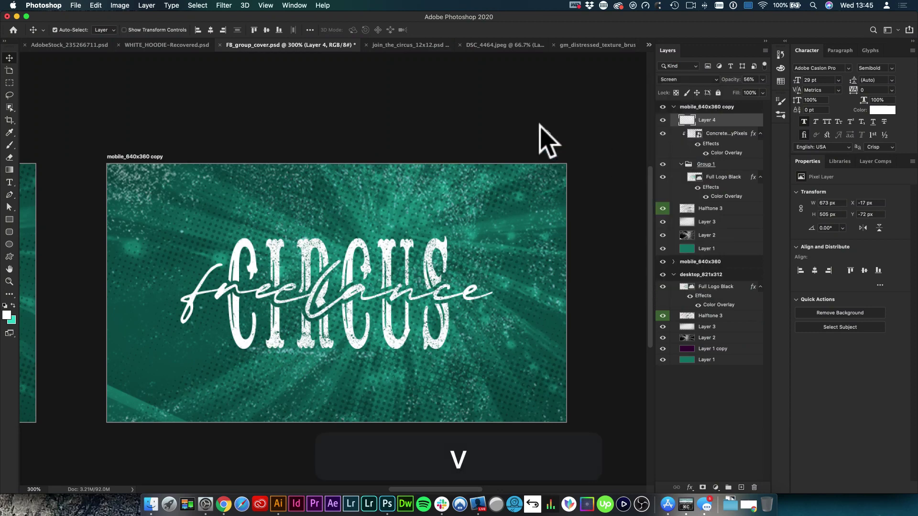
key("alt+super+space")
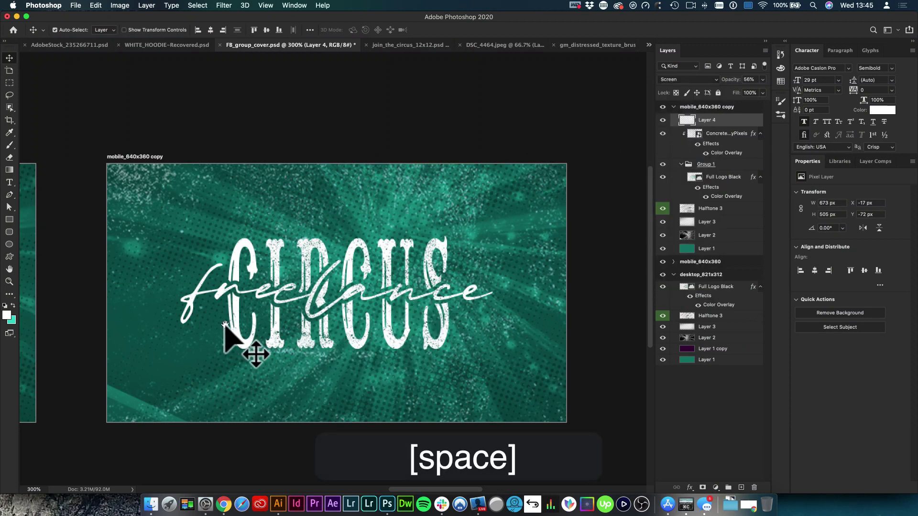
left_click(228, 293, "alt+super")
key("space")
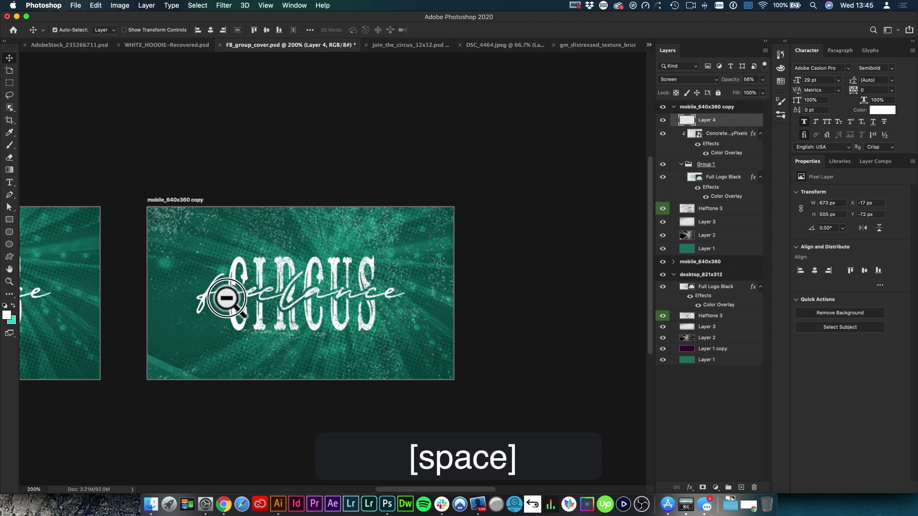
left_click_drag(225, 296, 337, 281)
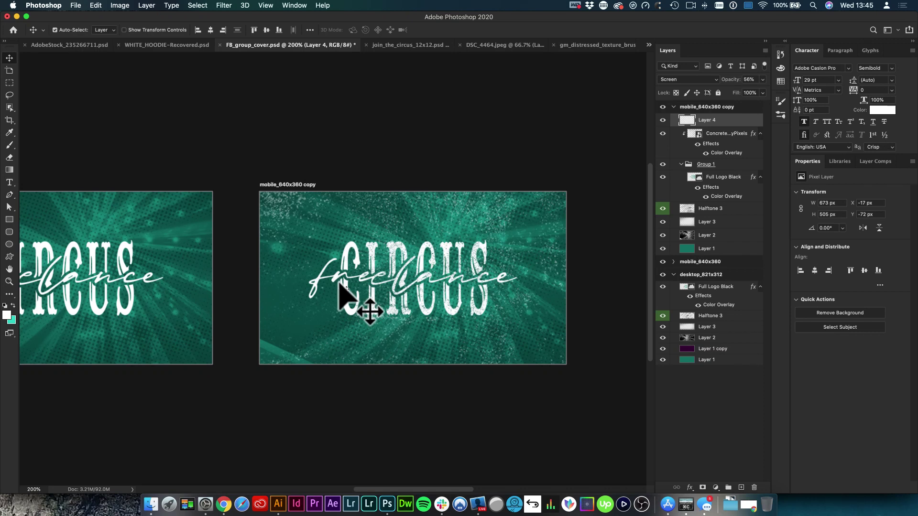
Switch to Chrome and open the instructor's YouTube channel in a new browser tab
left_click(223, 505)
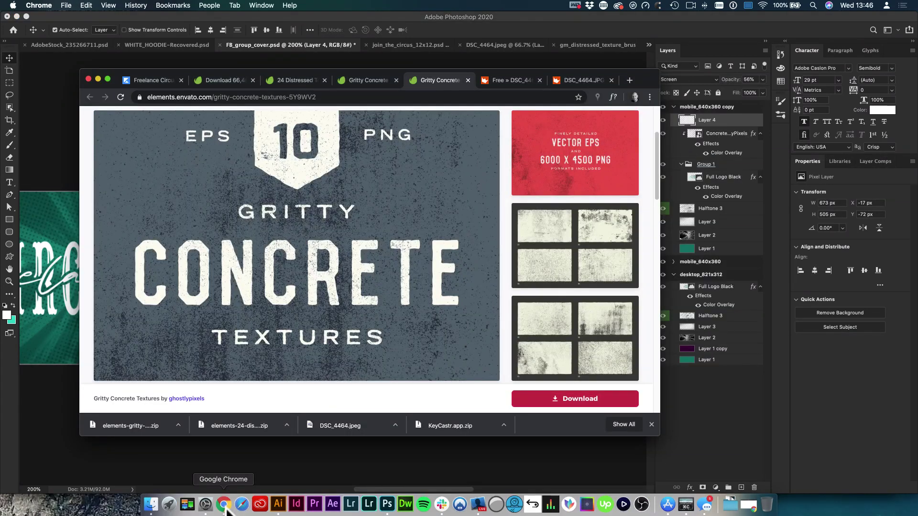
key("super")
key("super+t")
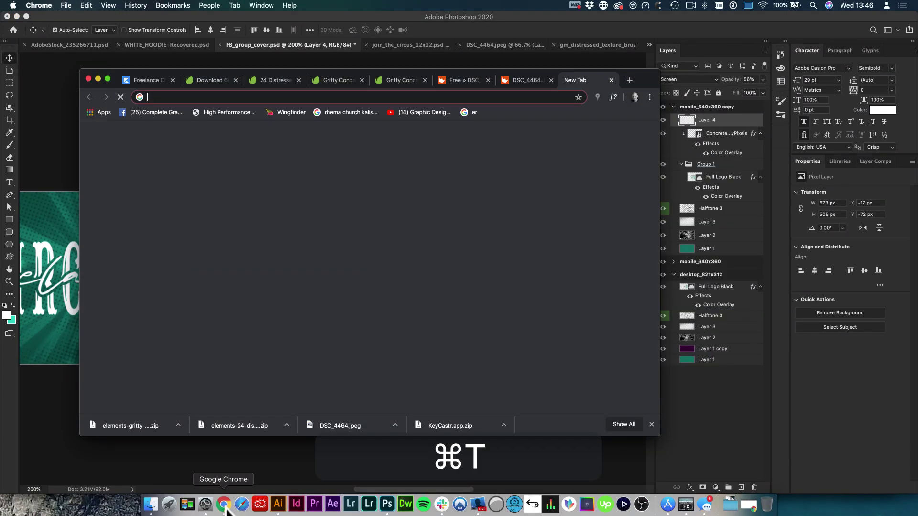
type("you")
key("Right")
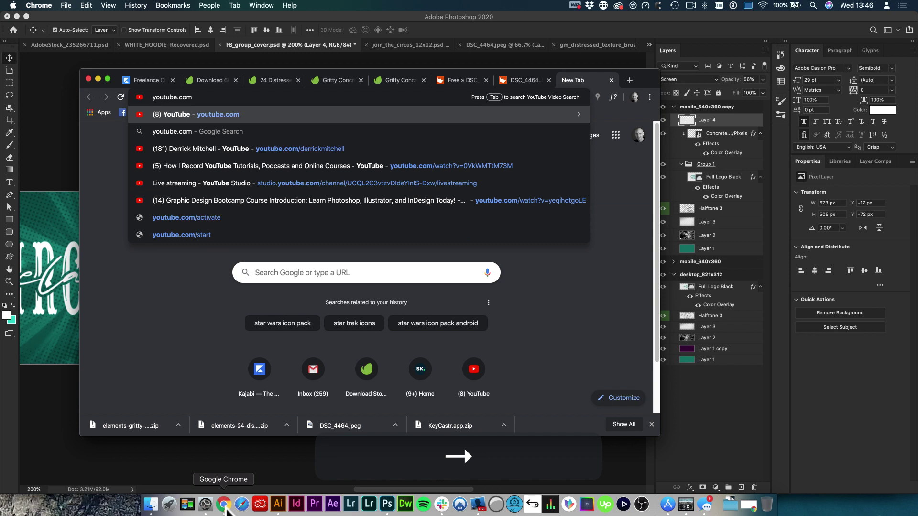
type("/derr")
key("Right")
key("Return")
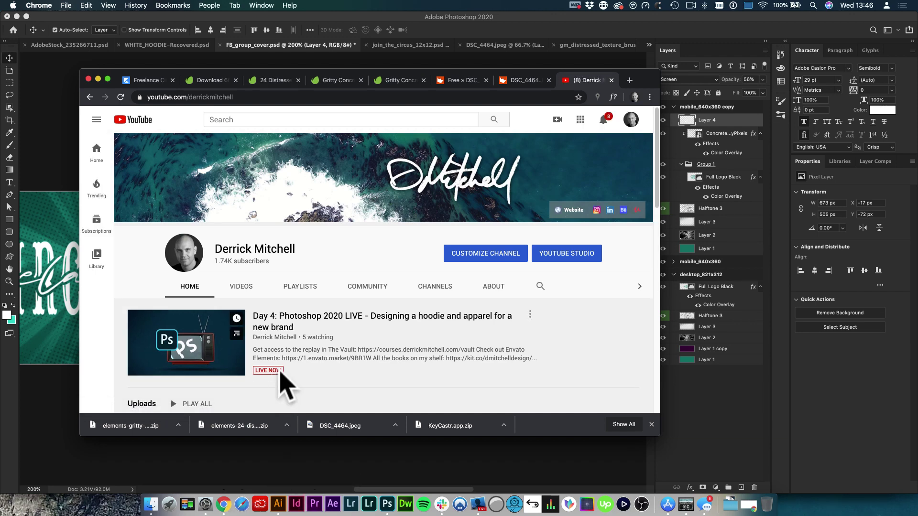
Browse the channel's uploaded videos and open the Adobe Capture Workflow, Tips & Tricks video
left_click(245, 292)
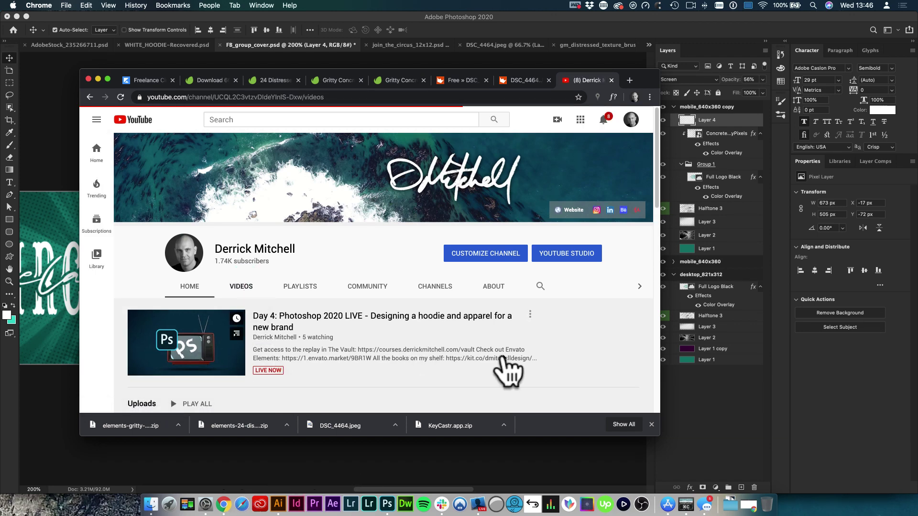
scroll(506, 358, "down", 8)
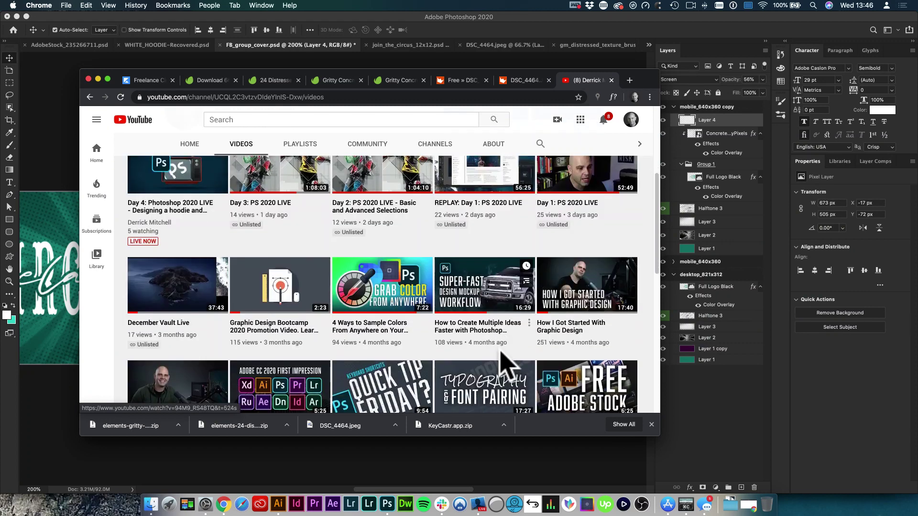
scroll(488, 356, "down", 11)
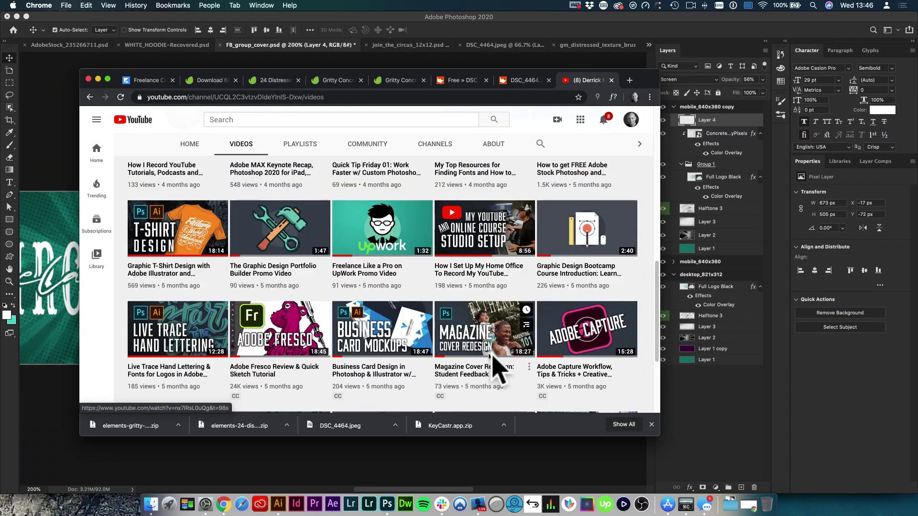
left_click(593, 330)
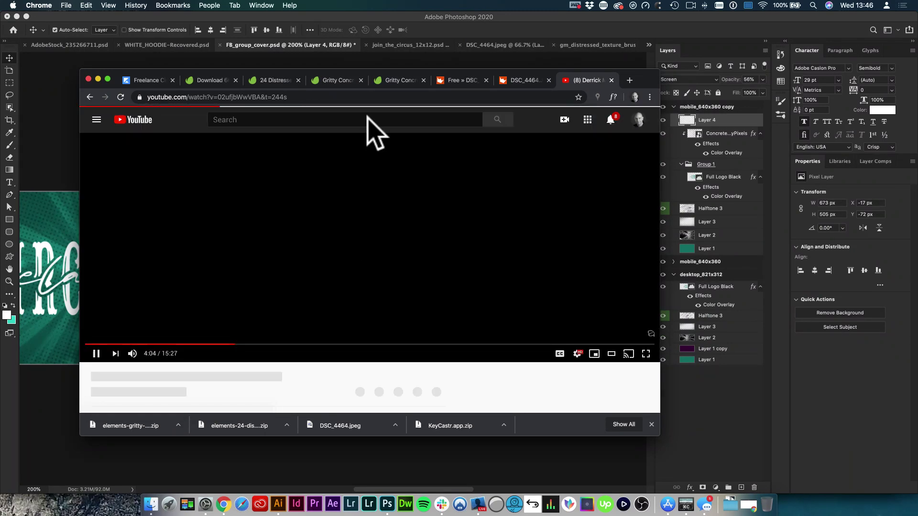
Pause the Adobe Capture video and move its playback position to 3:13
left_click(96, 356)
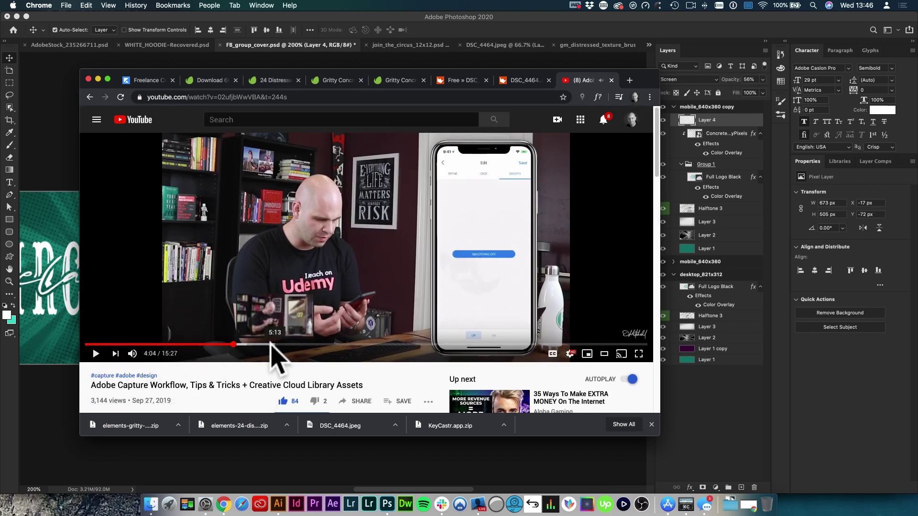
left_click(215, 345)
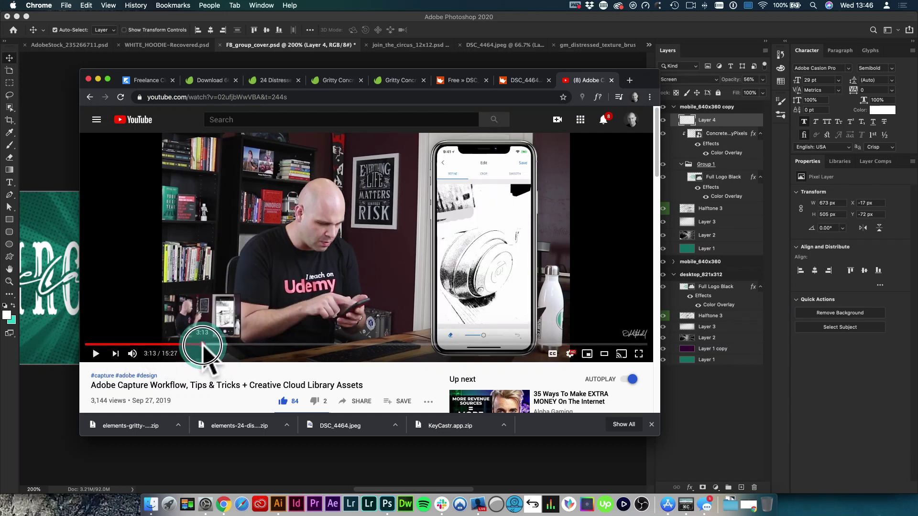
left_click(203, 344)
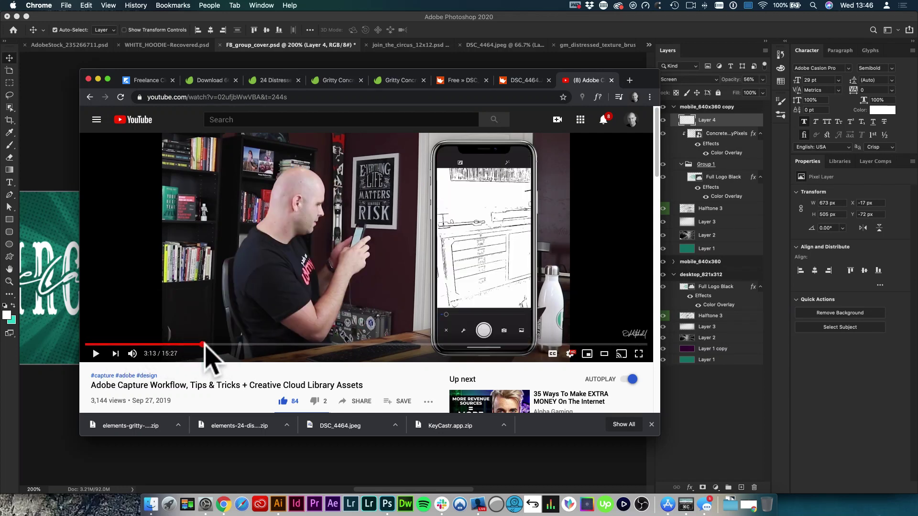
Play the Adobe Capture video briefly, pause it, and switch to Photoshop to show the Freelance Circus library
left_click(95, 354)
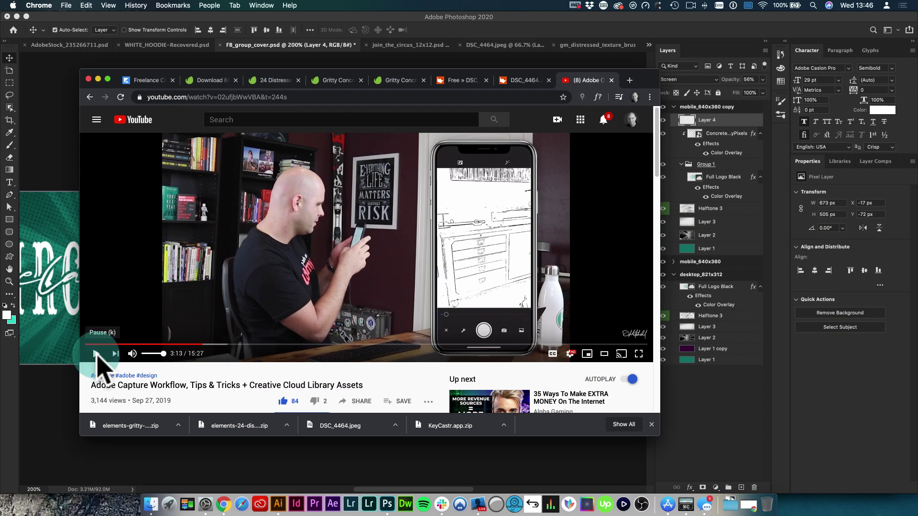
left_click(95, 354)
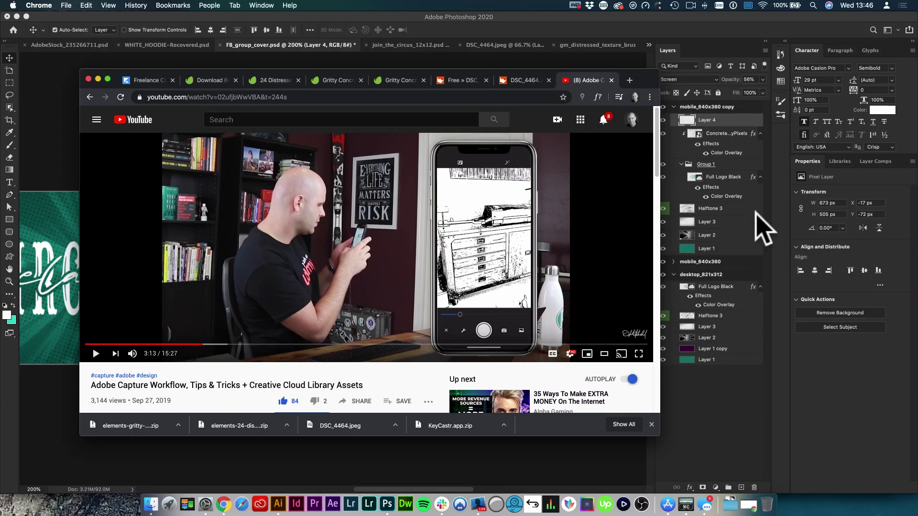
left_click(832, 157)
left_click(841, 162)
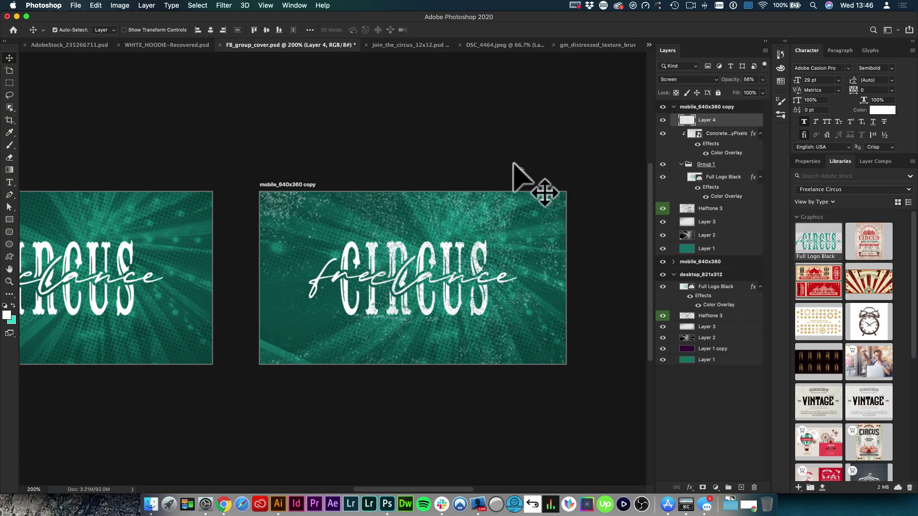
Switch back to Chrome and open creativemarket.com in a new browser tab
left_click(224, 505)
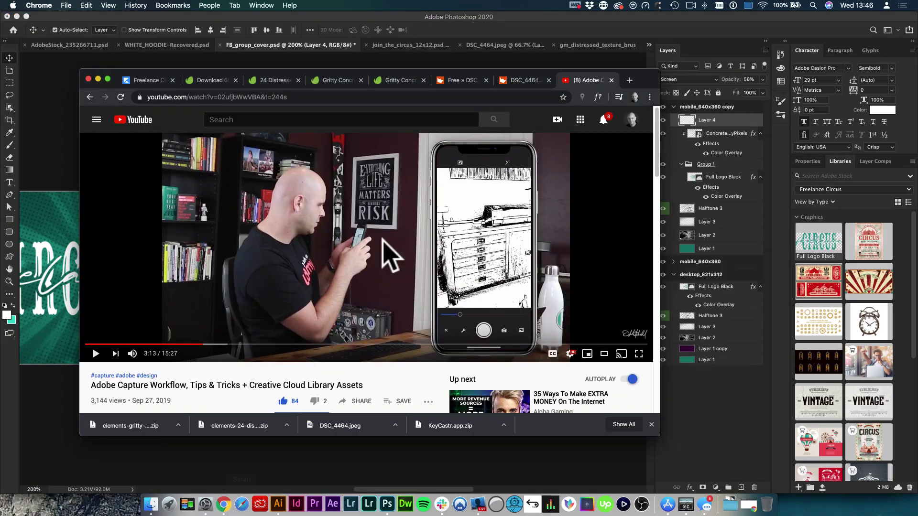
left_click(323, 80)
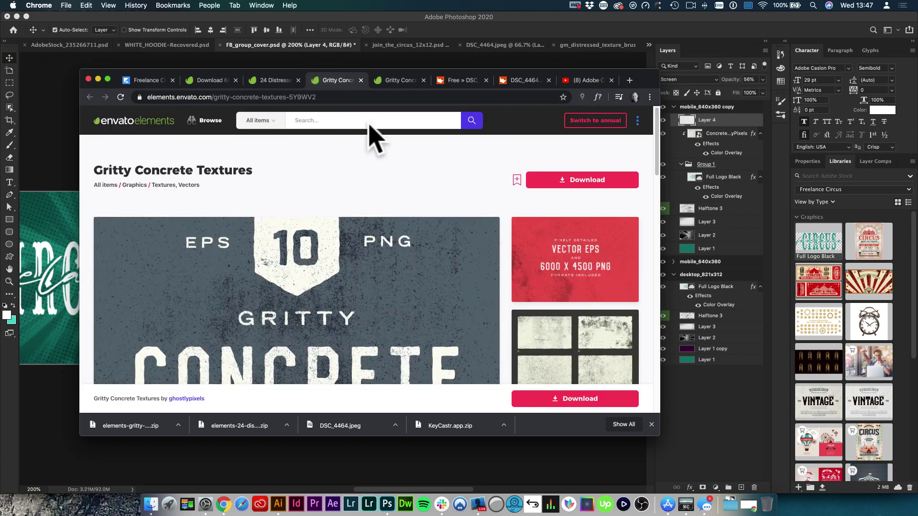
key("super+t")
type("cre")
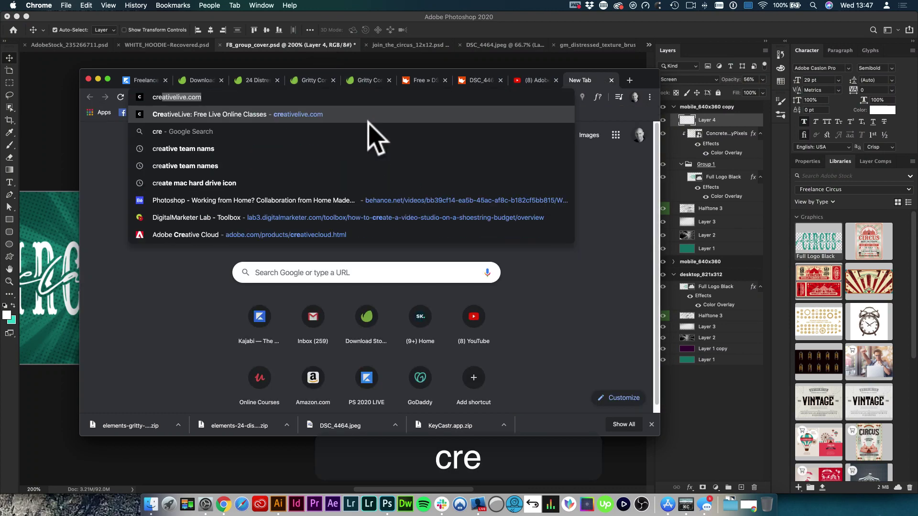
type("ativemarket.com")
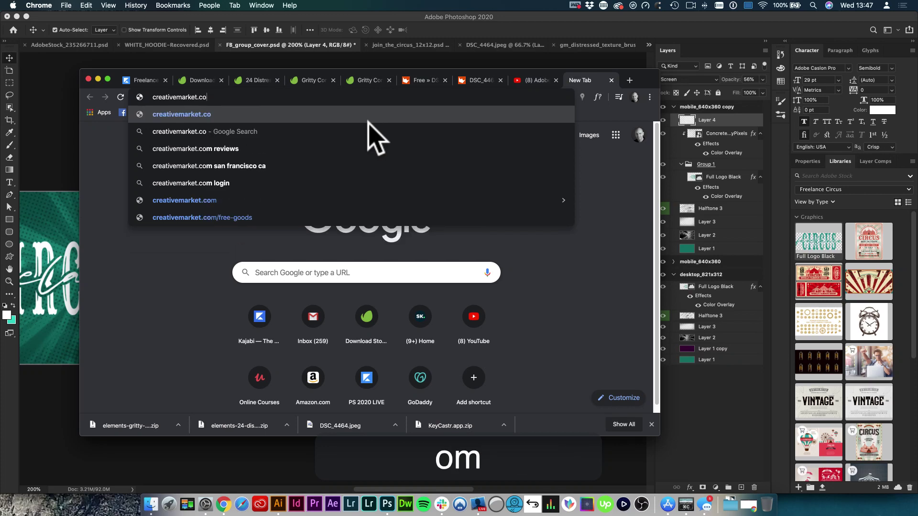
key("Return")
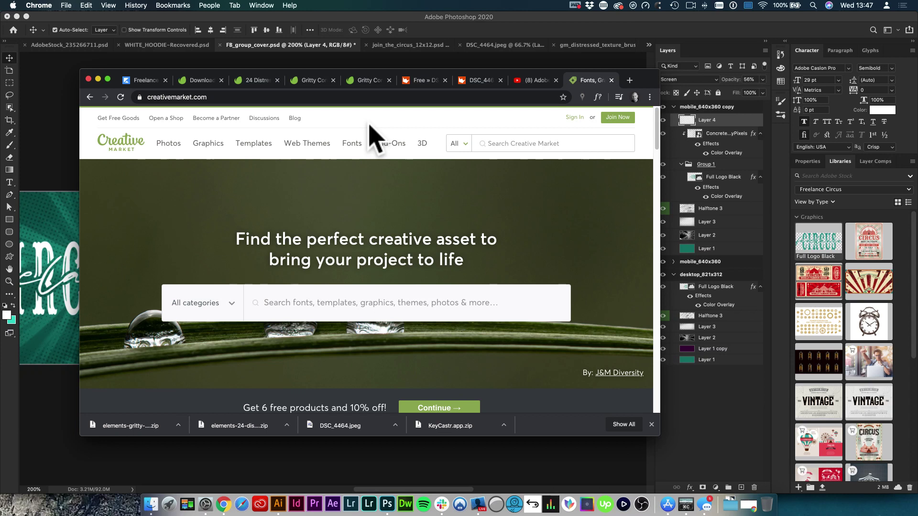
Search Creative Market for "retro supply"
left_click(529, 146)
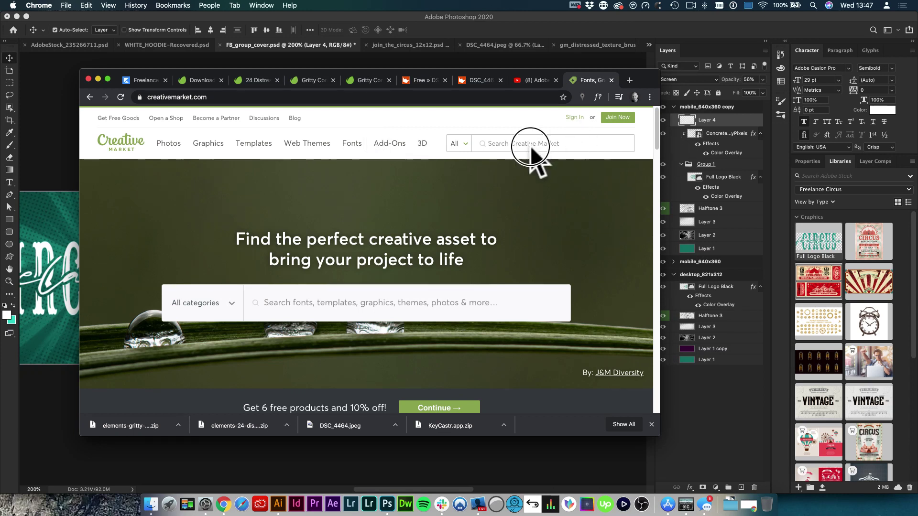
type("retro supplu")
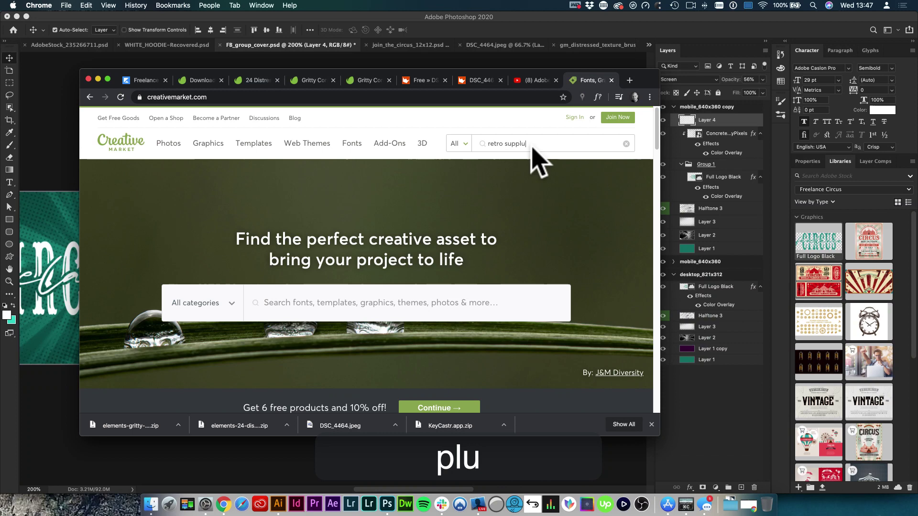
key("BackSpace")
type("y")
key("Return")
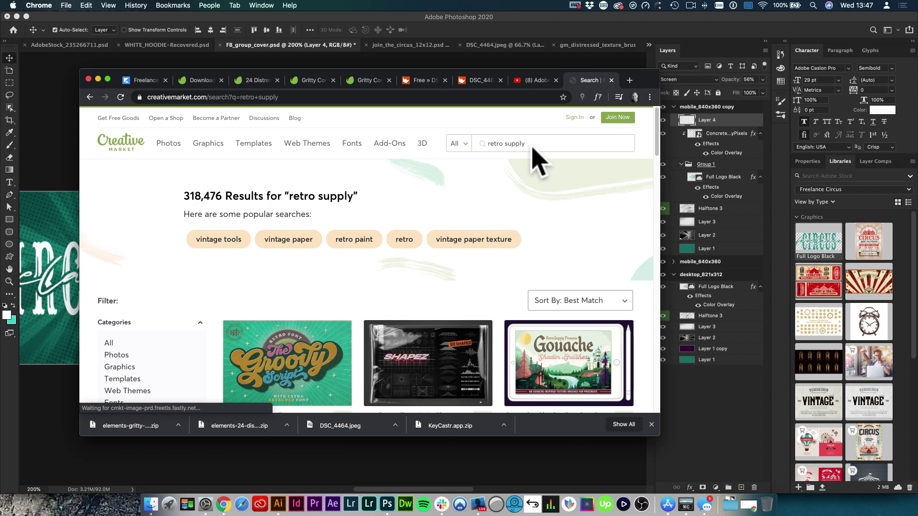
Look through the first page of retro supply results for fonts, brushes and texture products, and return to its beginning
scroll(517, 249, "down", 3)
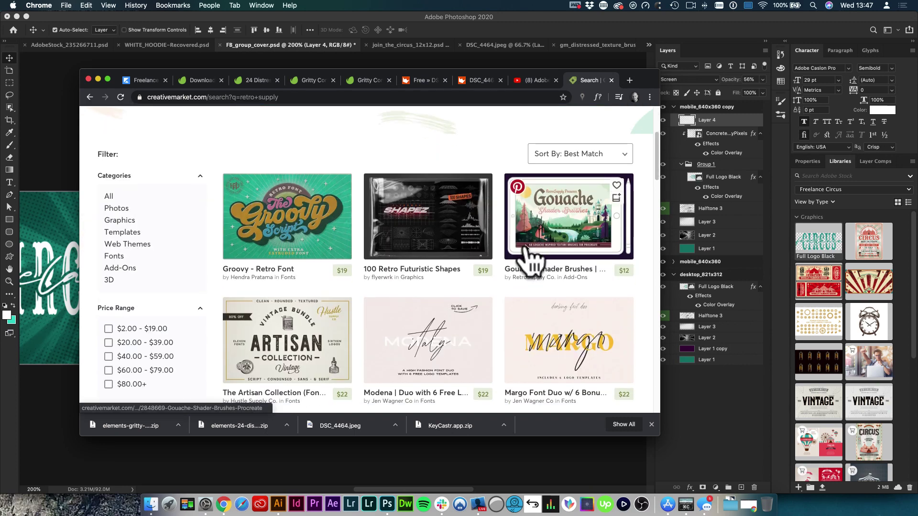
scroll(622, 310, "down", 2)
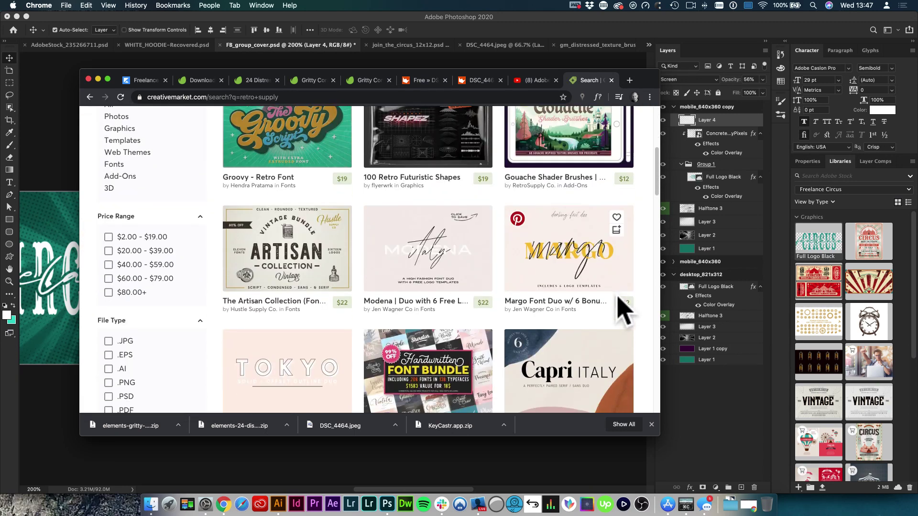
scroll(622, 311, "down", 3)
scroll(620, 306, "down", 4)
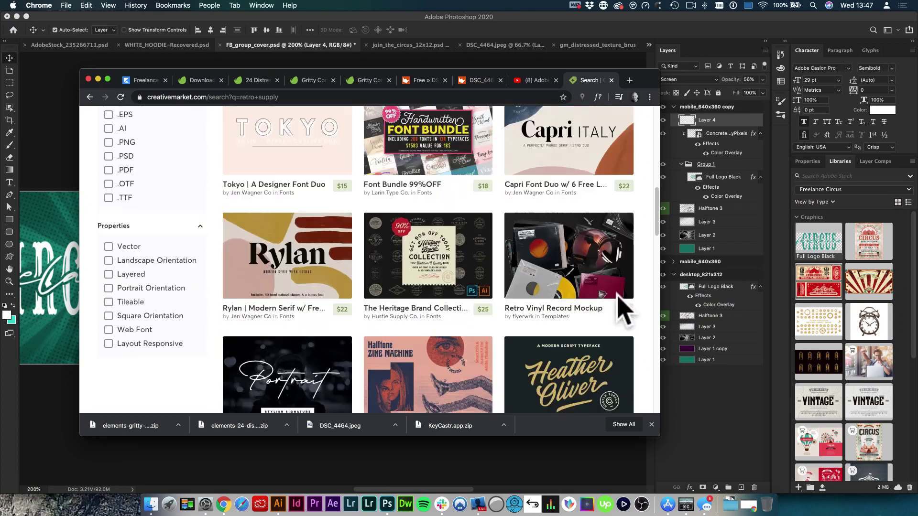
scroll(622, 312, "down", 4)
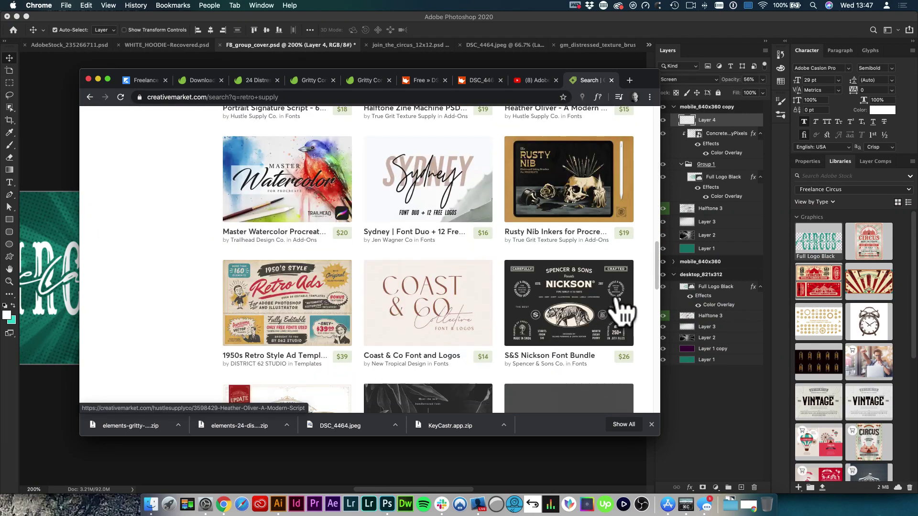
scroll(622, 311, "down", 6)
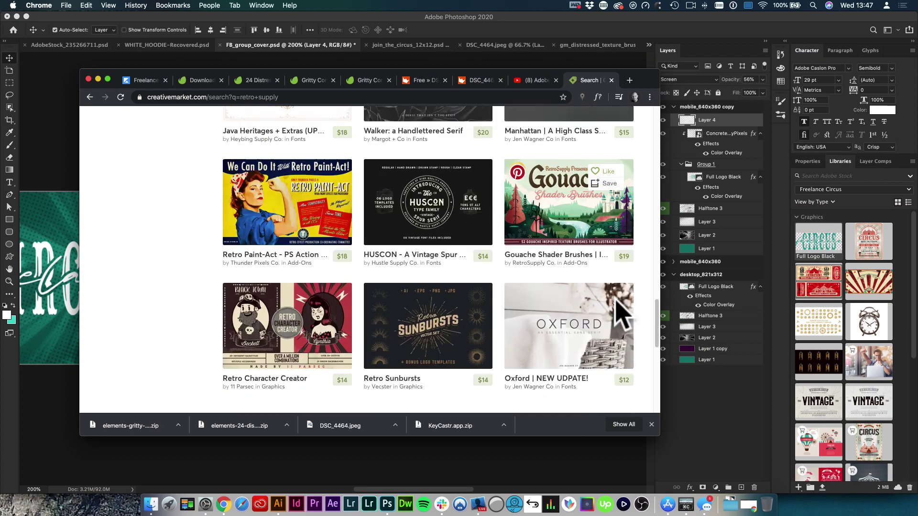
scroll(617, 317, "down", 1)
scroll(527, 306, "down", 3)
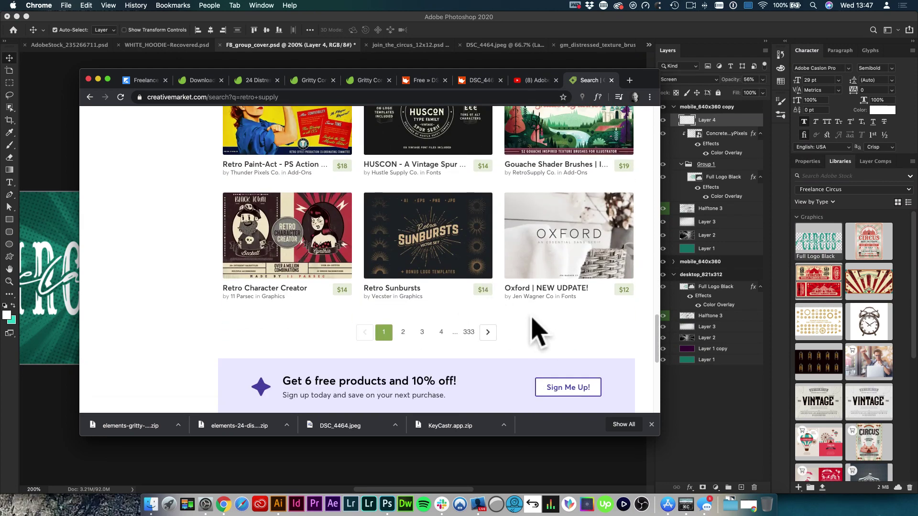
scroll(530, 329, "down", 1)
scroll(529, 328, "up", 2)
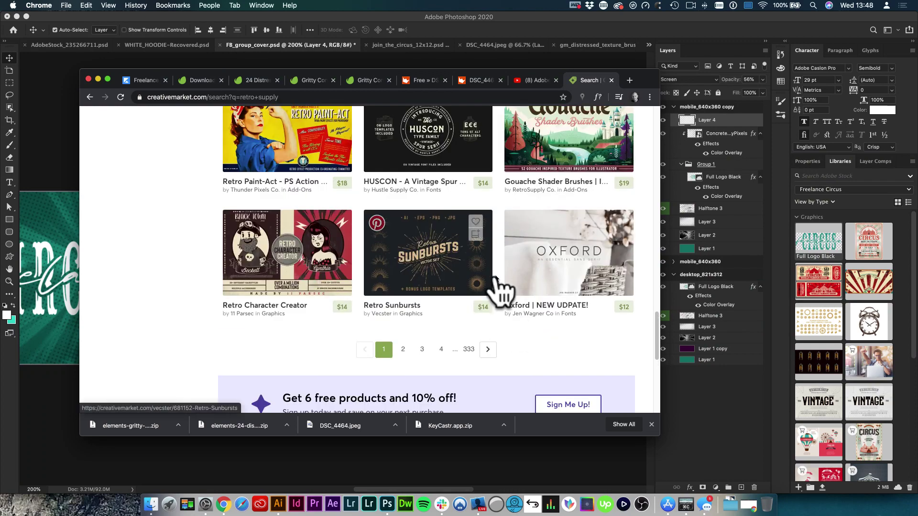
scroll(478, 287, "up", 15)
scroll(492, 287, "up", 8)
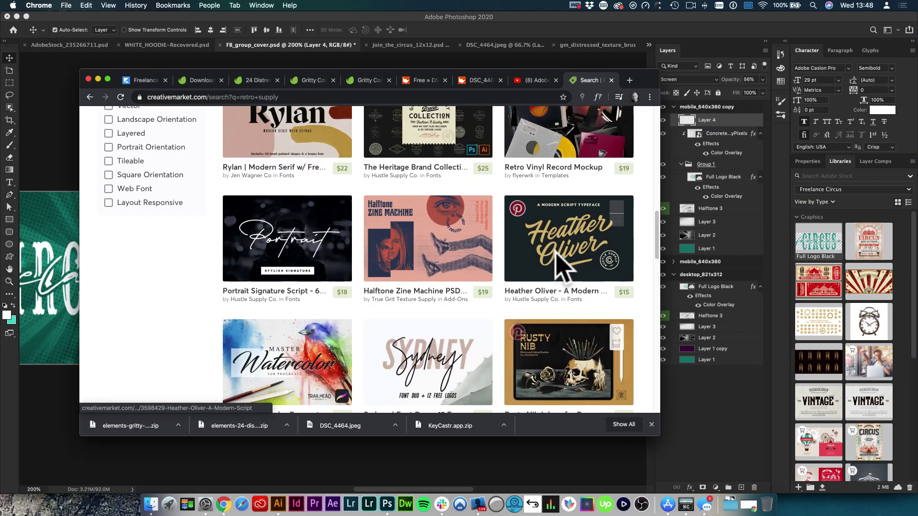
scroll(561, 267, "up", 10)
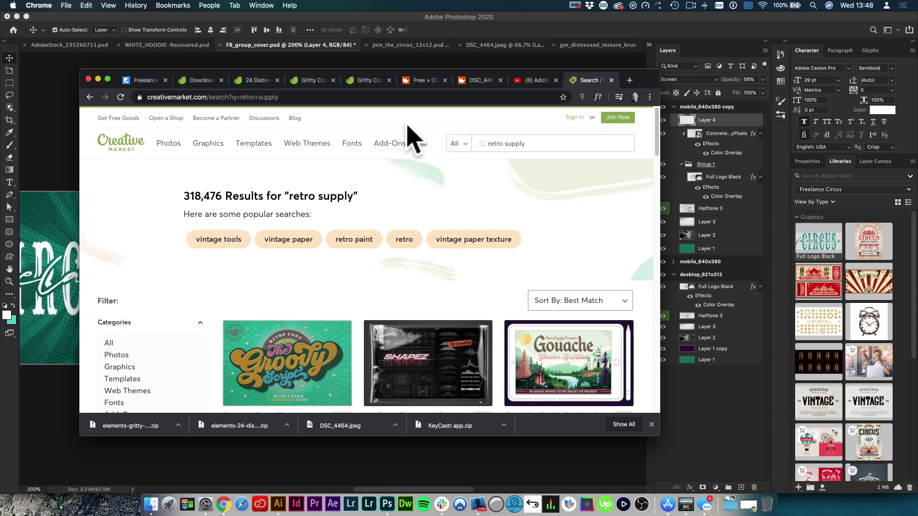
mouse_move(429, 159)
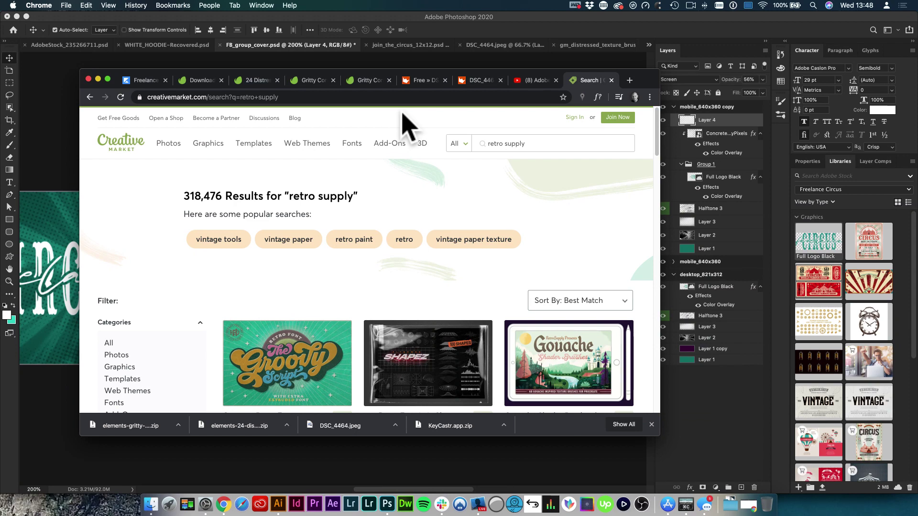
Open the ps2020live page of the instructor's courses website in a new browser tab
key("super+t")
type("c")
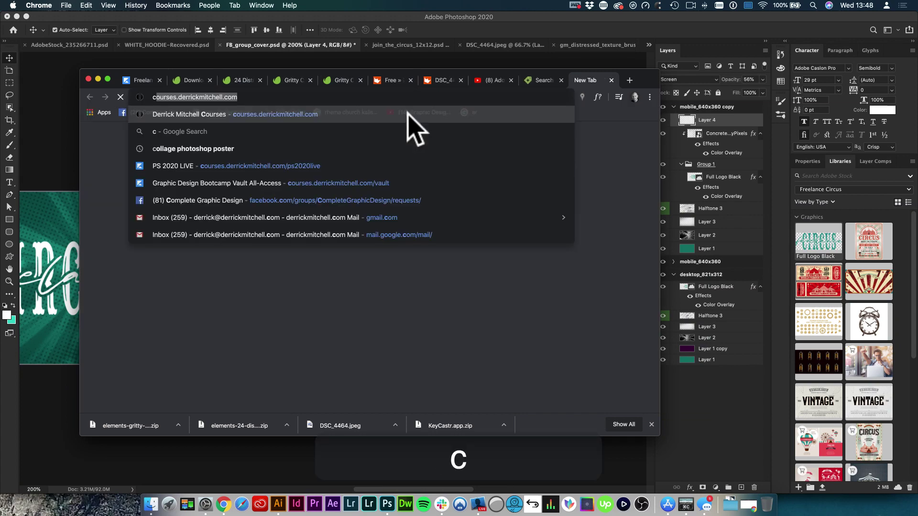
type("our")
key("Right")
type("/")
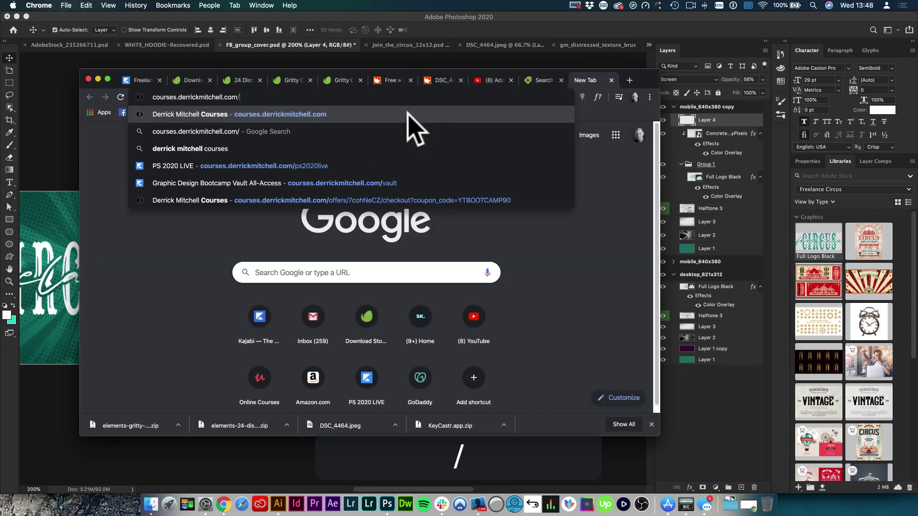
type("sp")
key("BackSpace")
key("BackSpace")
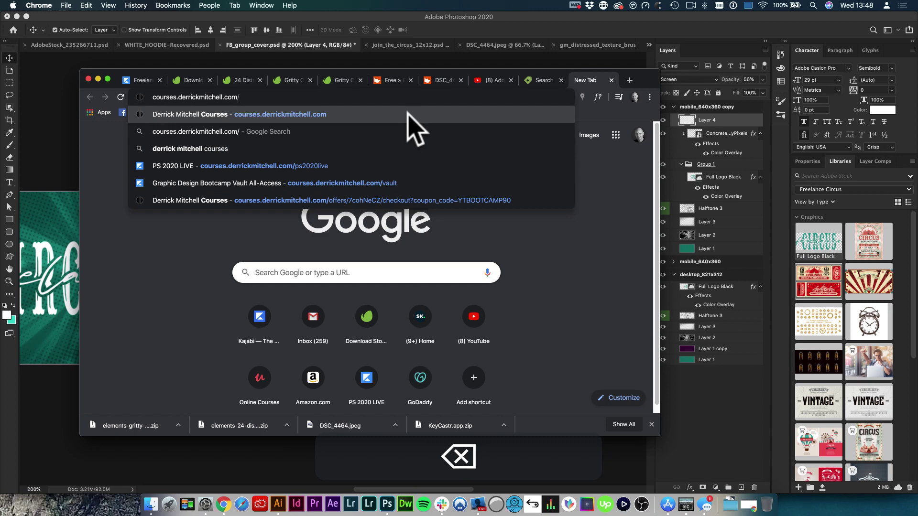
type("ps")
key("Right")
key("Return")
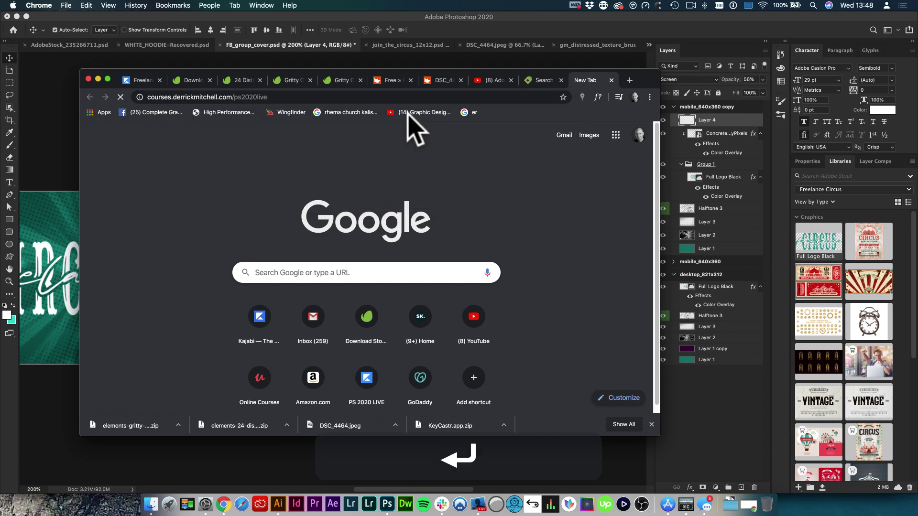
Open the Vault membership details from the link for non-members below the live video
scroll(371, 158, "down", 5)
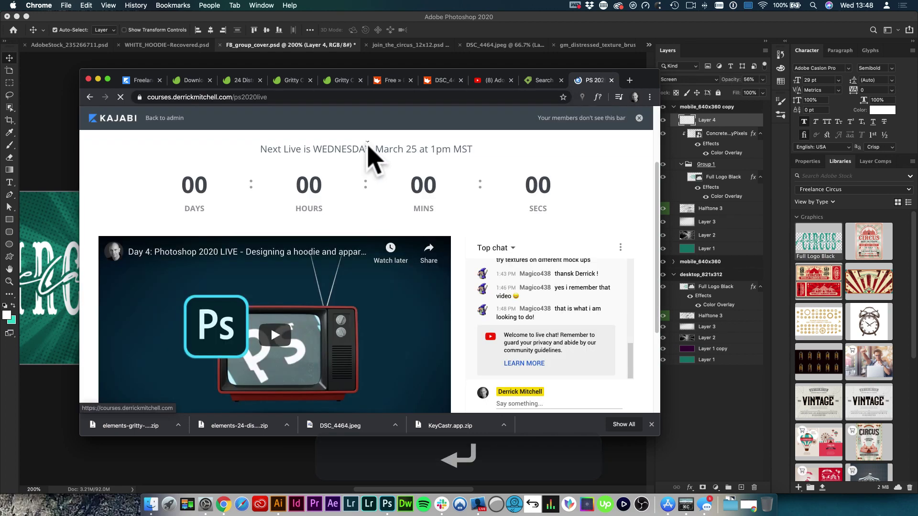
scroll(375, 158, "down", 3)
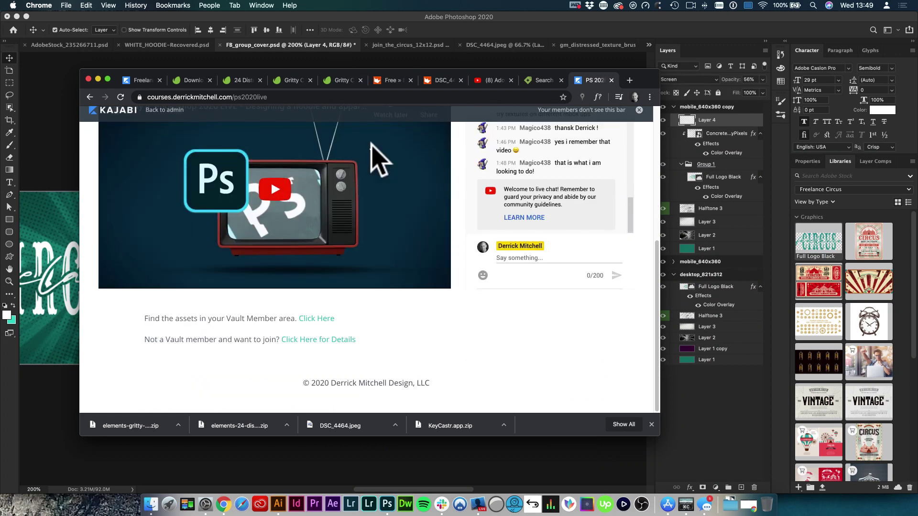
left_click(336, 345)
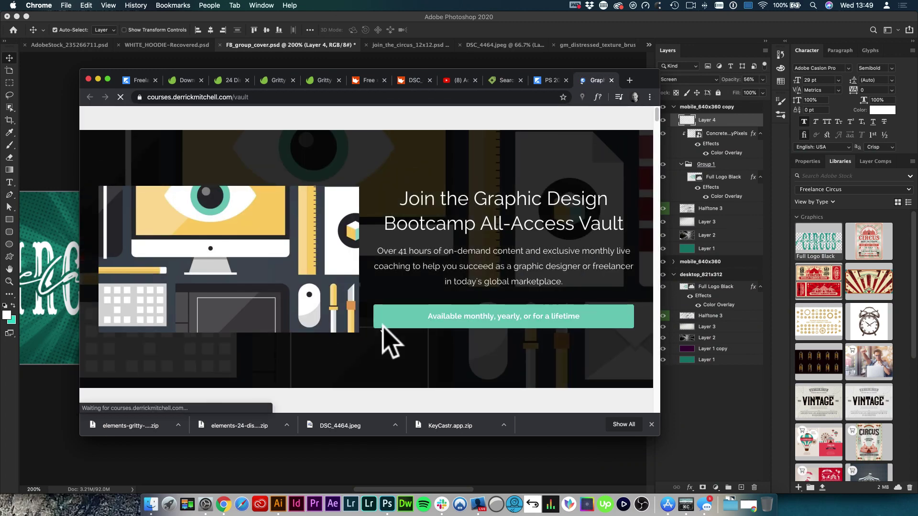
Look through the Graphic Design Bootcamp All-Access Vault page and examine the monthly, annual and lifetime pricing options
scroll(388, 337, "down", 3)
scroll(390, 334, "down", 5)
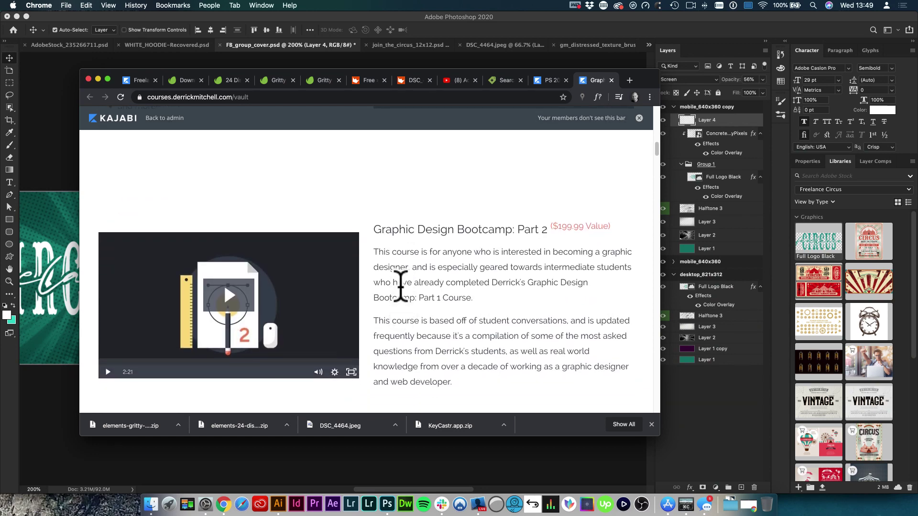
scroll(411, 275, "down", 15)
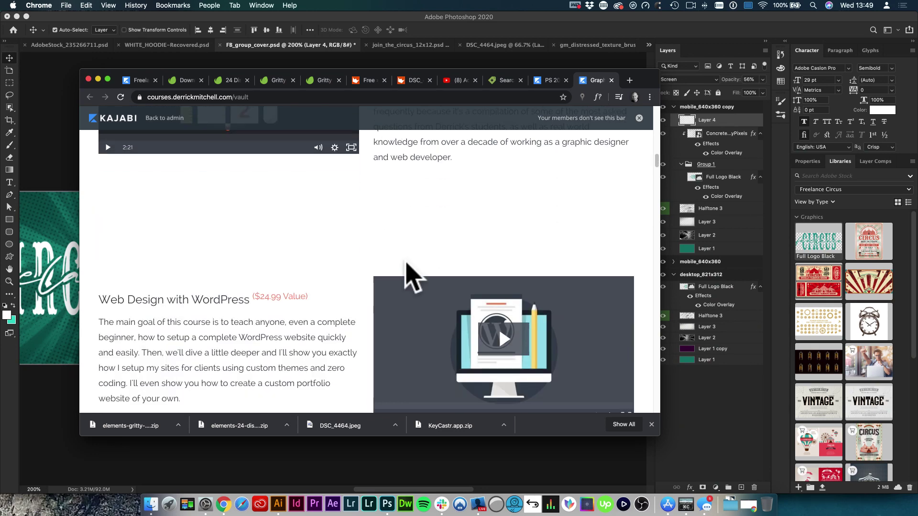
scroll(320, 287, "down", 3)
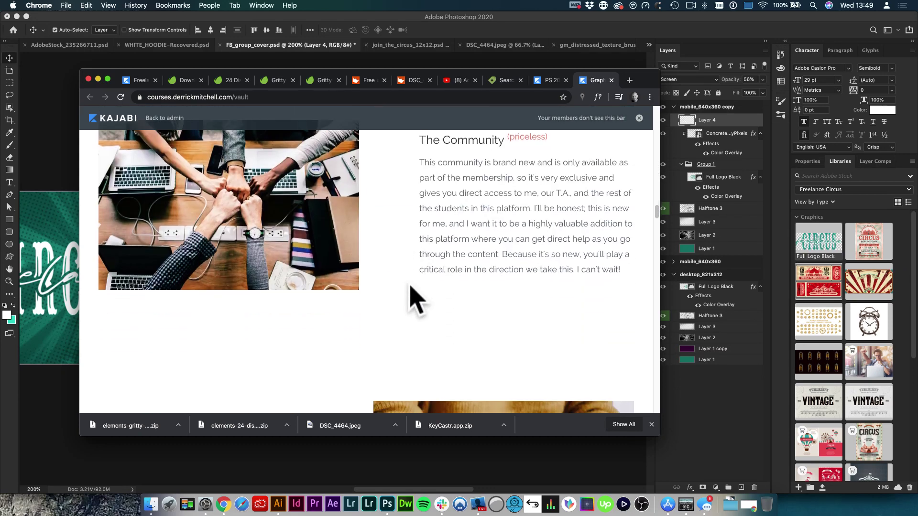
scroll(439, 289, "down", 20)
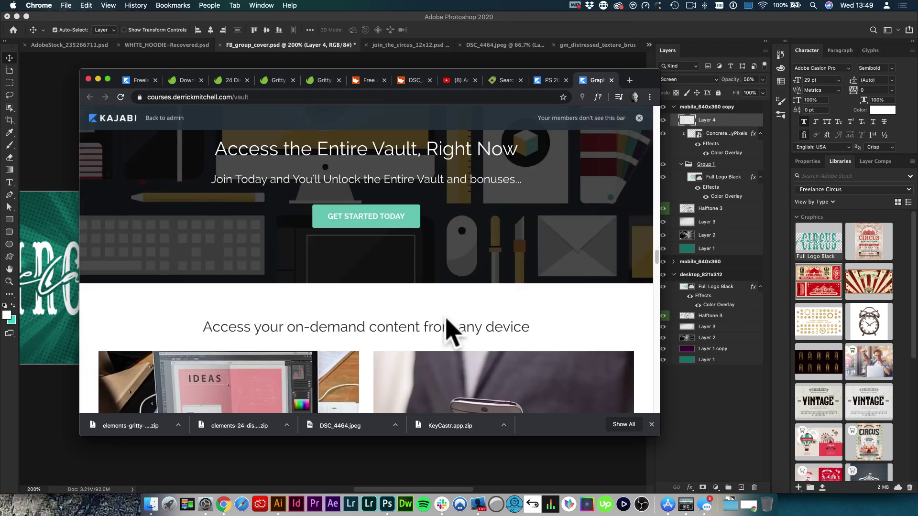
scroll(454, 330, "down", 20)
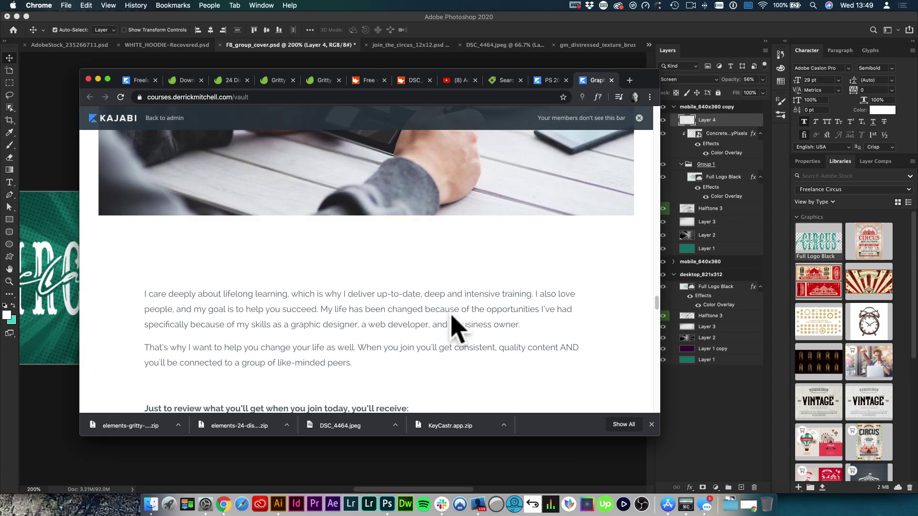
scroll(456, 330, "down", 20)
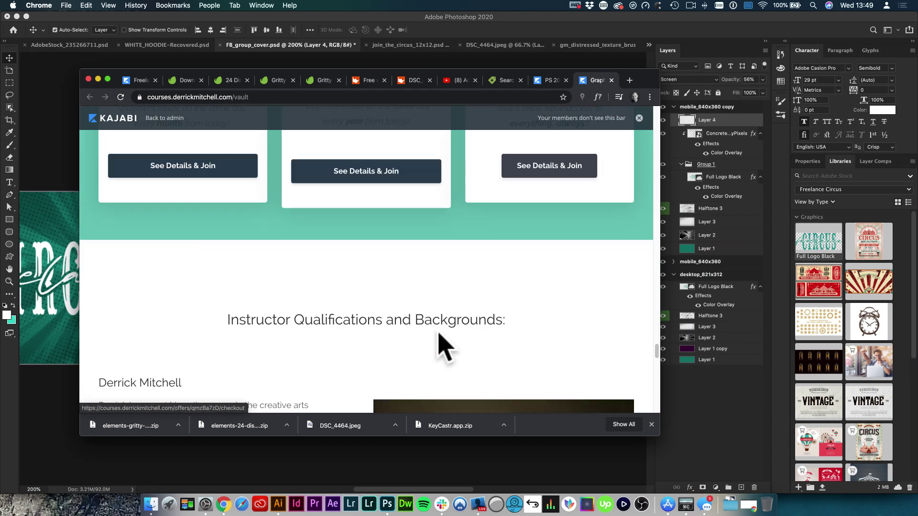
scroll(439, 331, "up", 5)
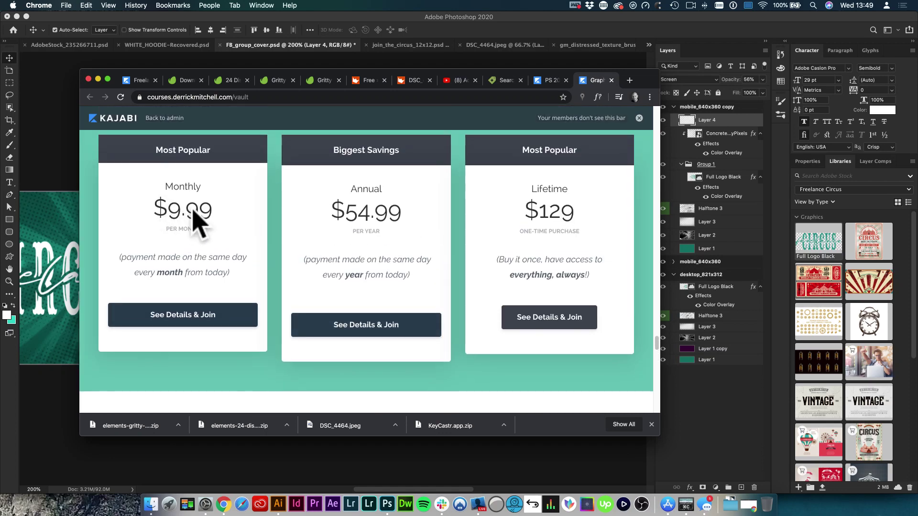
Examine the instructor's biography and photo below the pricing options on the Vault page
scroll(500, 354, "down", 12)
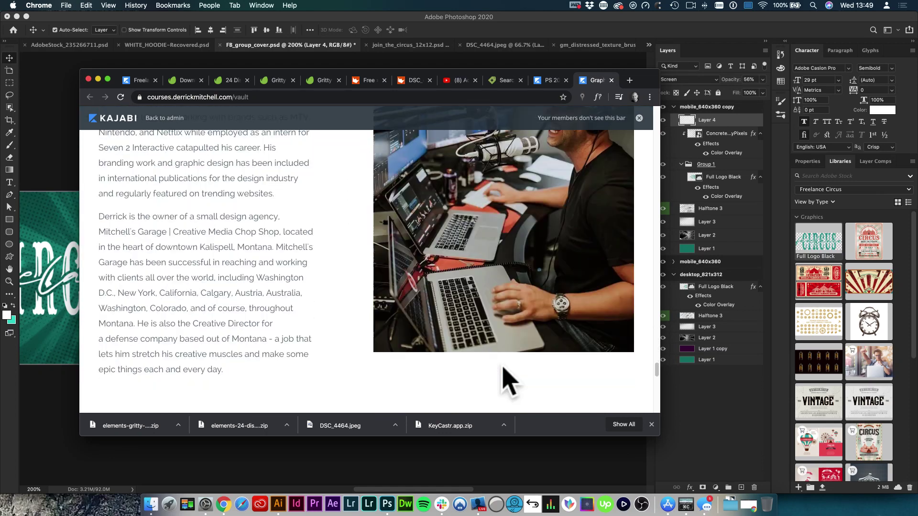
scroll(502, 367, "up", 4)
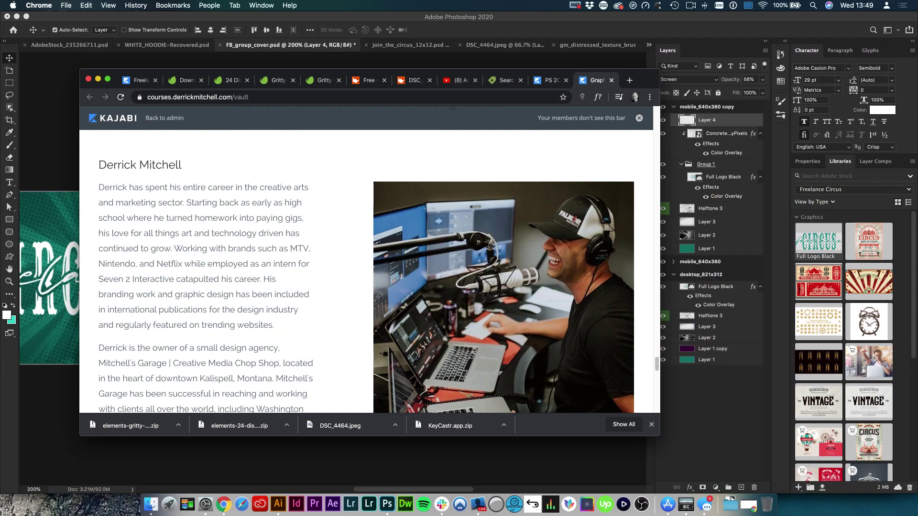
Switch to Slack and post "Thanks for joining the live today!!!" in the general channel, mentioning the author of the latest thread reply
key("super+Tab")
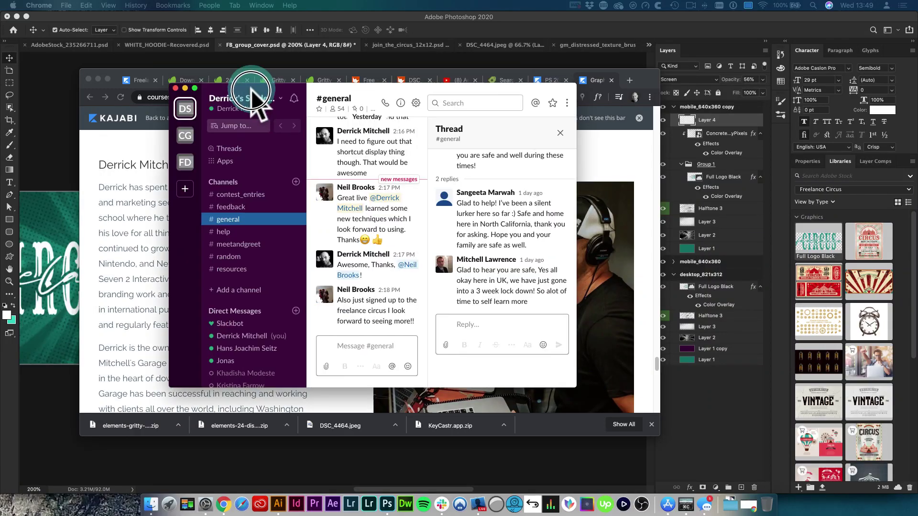
left_click_drag(246, 93, 292, 117)
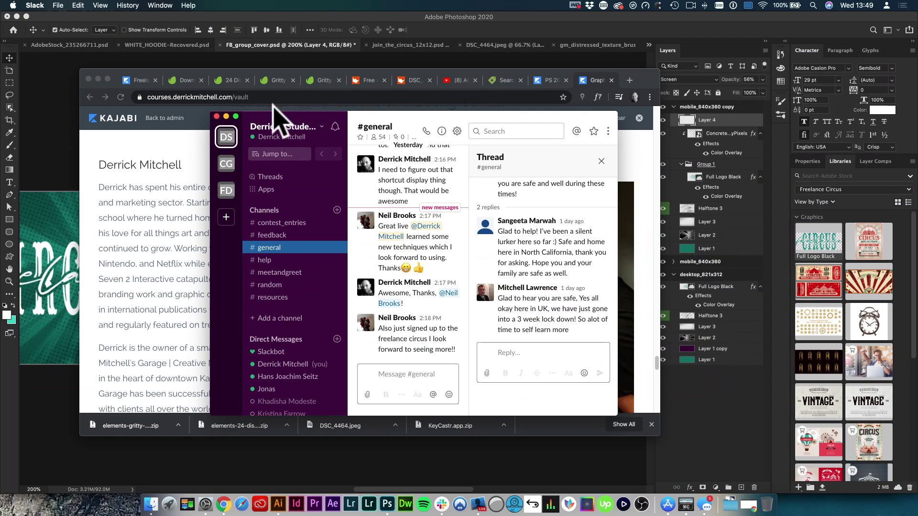
left_click(422, 393)
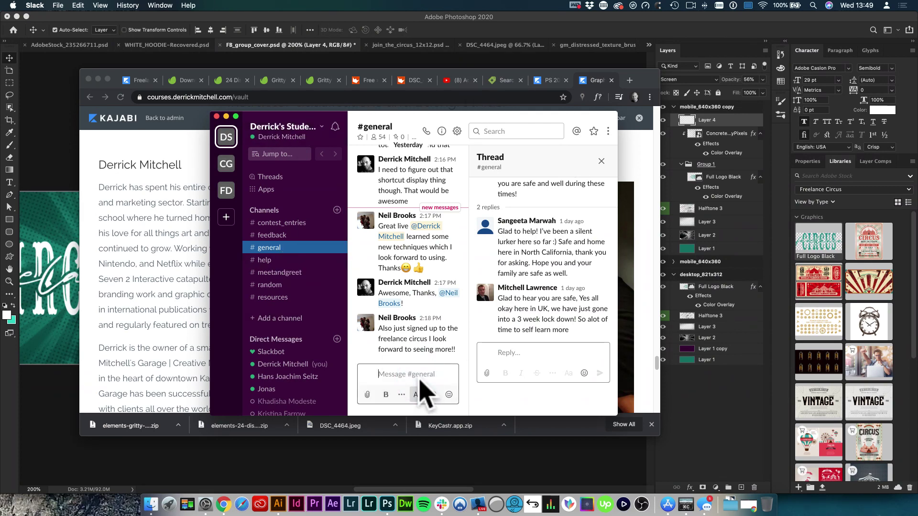
type("@mi")
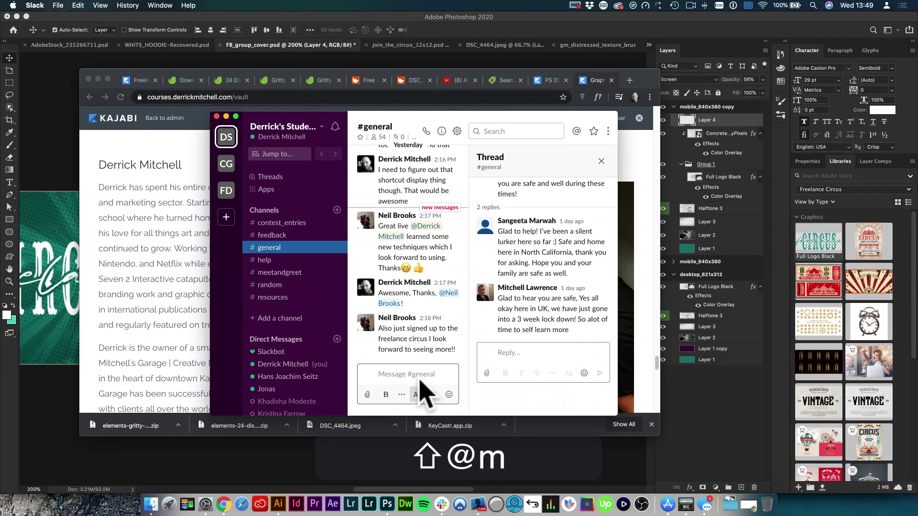
key("Return")
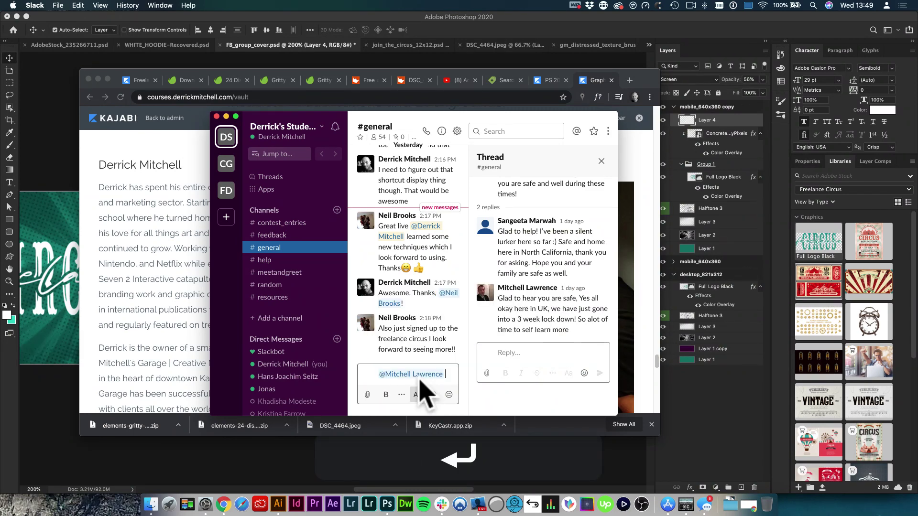
type("Thanks for ")
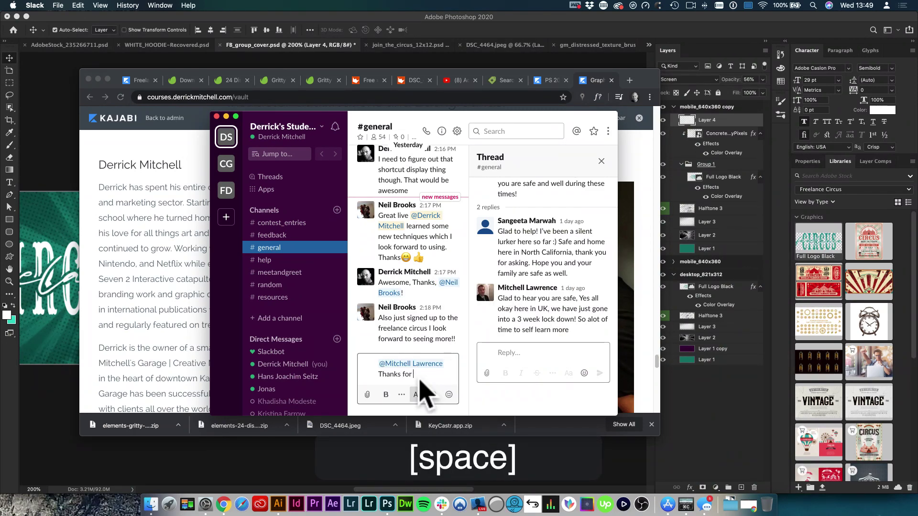
type("joining the live today!!!")
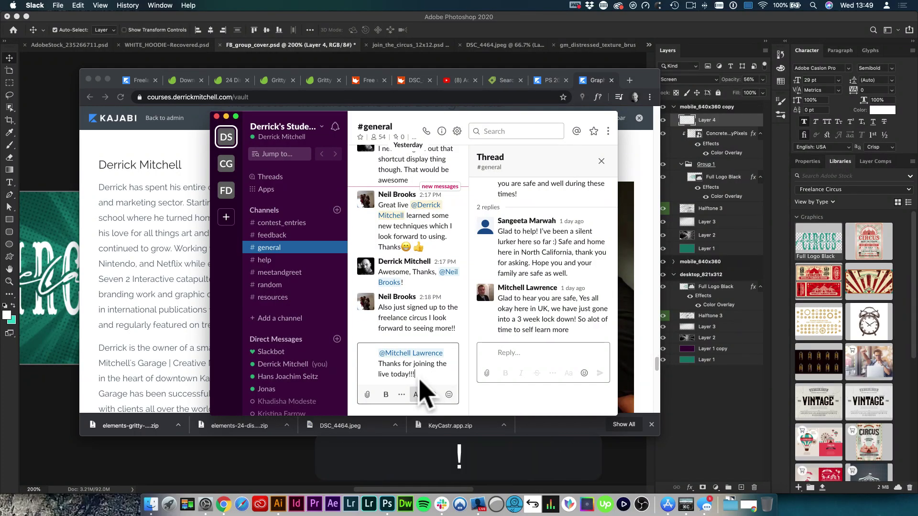
key("Return")
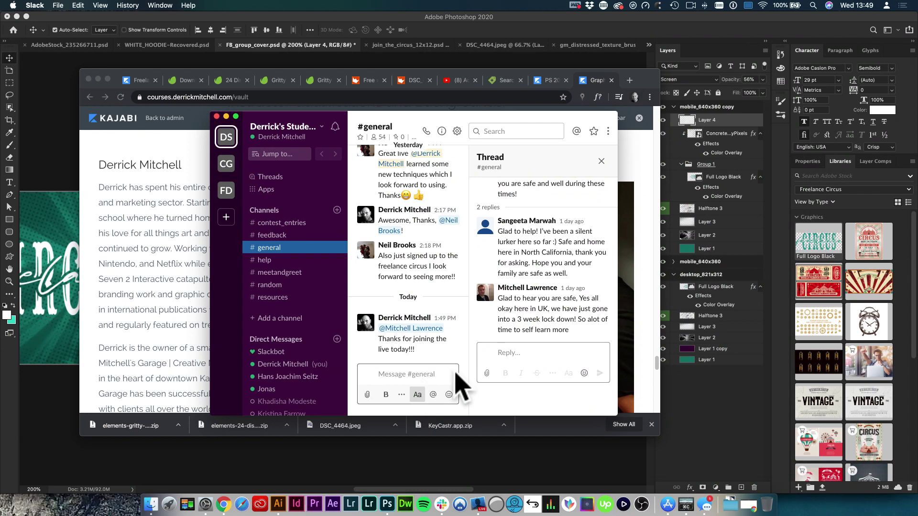
Look through the help channel's January and February questions and answers, and close the Slack window
left_click(256, 246)
key("alt+Down")
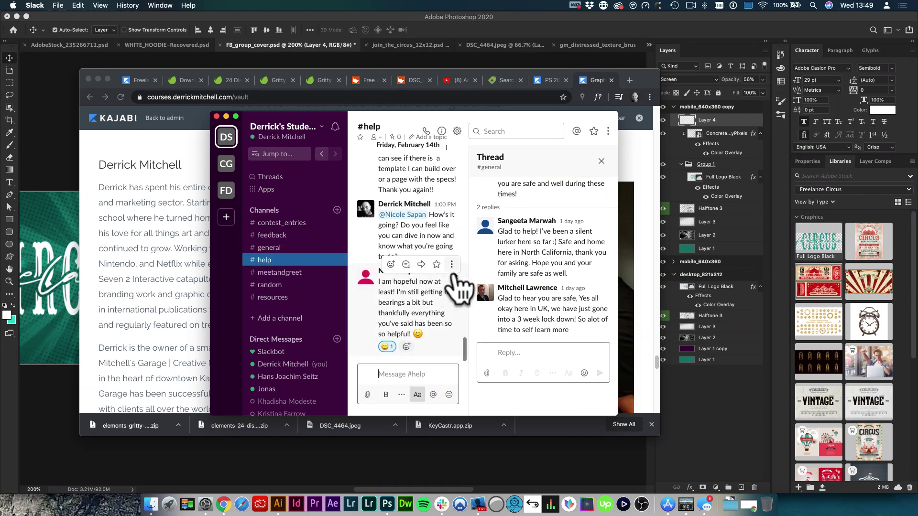
scroll(420, 276, "up", 5)
scroll(420, 277, "up", 10)
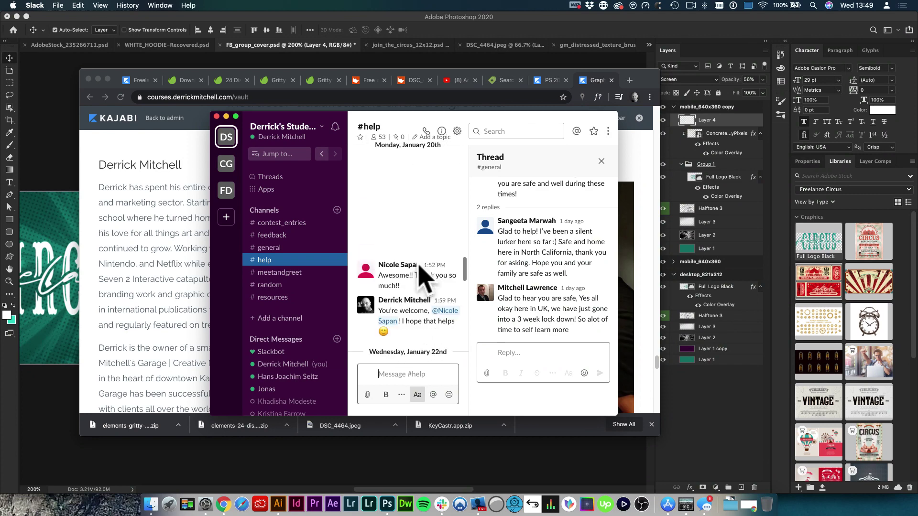
scroll(421, 277, "down", 10)
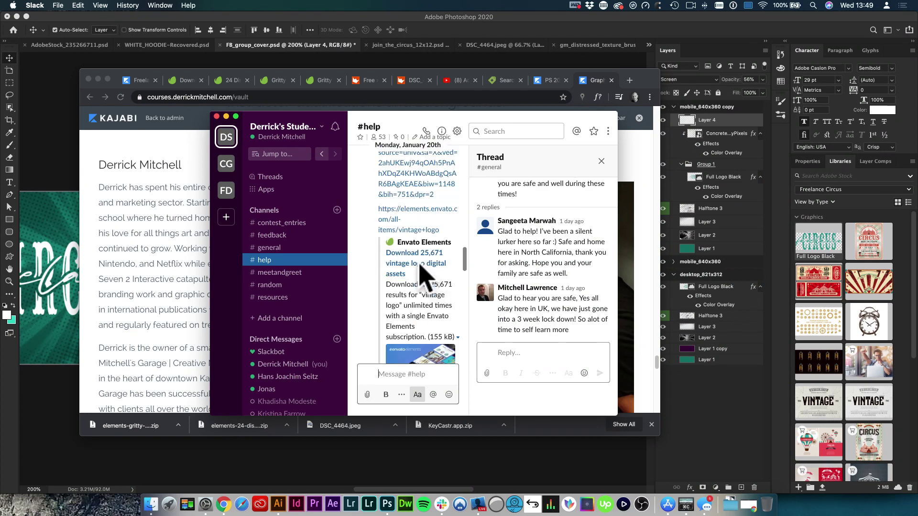
scroll(433, 267, "down", 10)
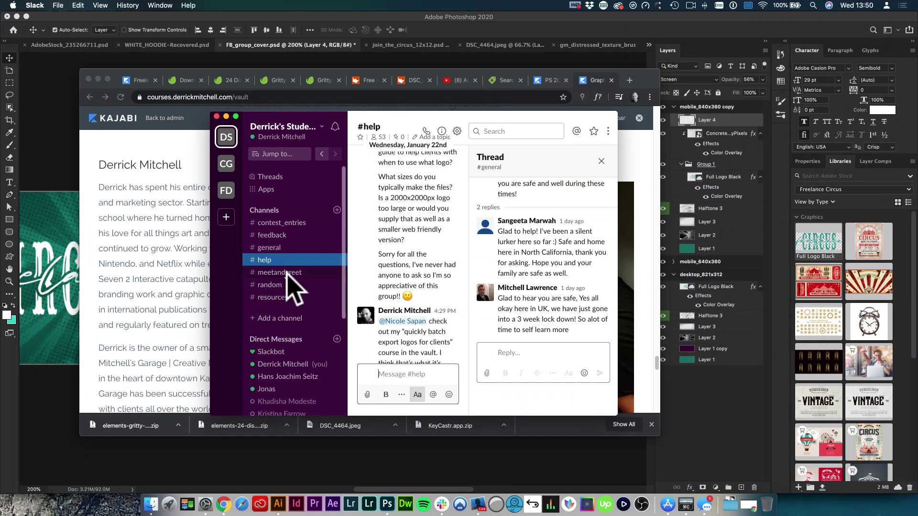
left_click(216, 116)
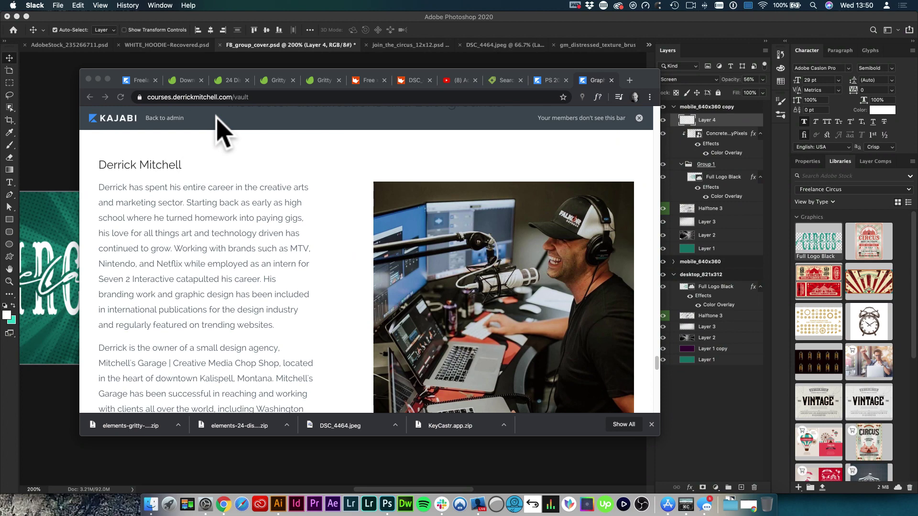